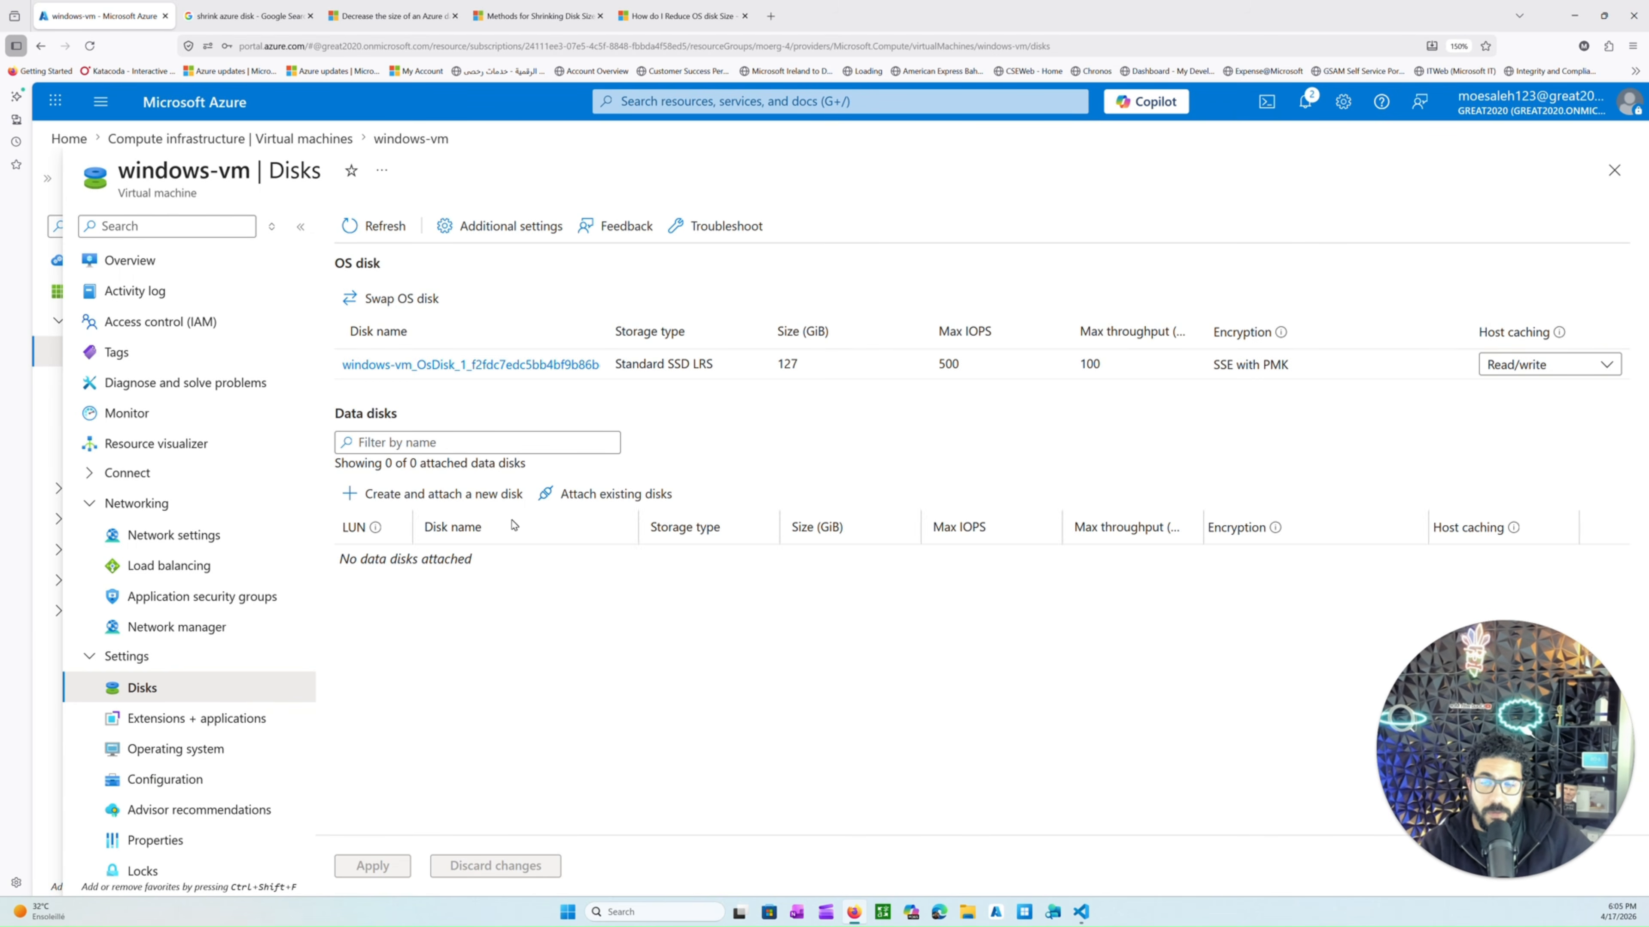
Read the Microsoft articles on shrinking Azure disks and downsizing a data disk without losing data.
click(390, 16)
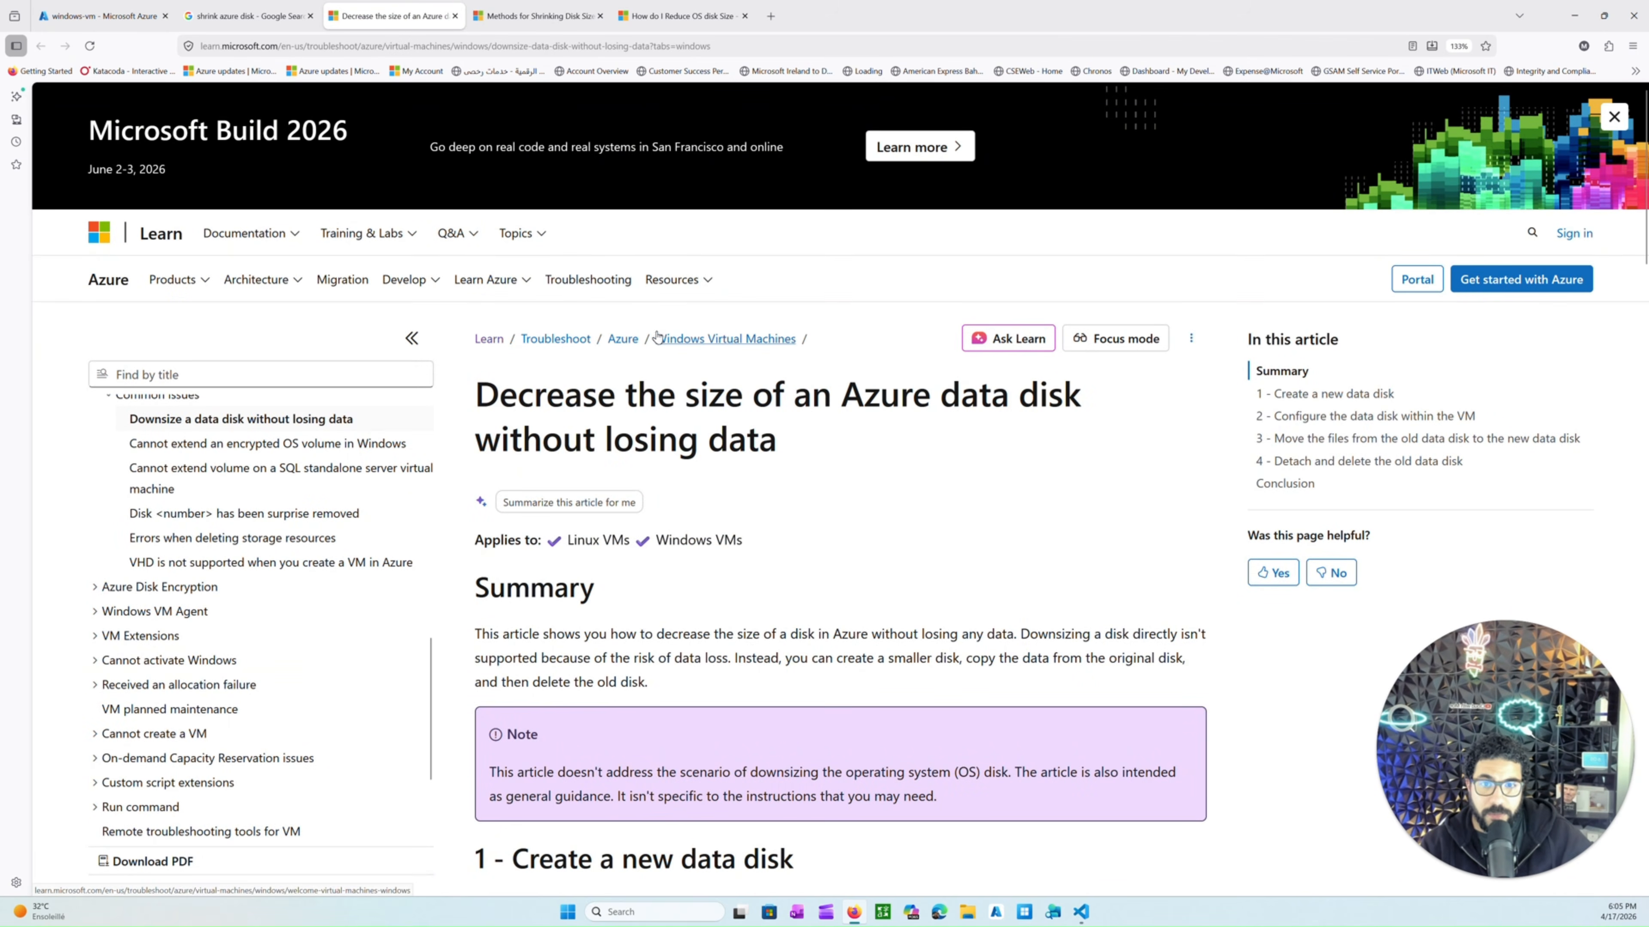
click(536, 16)
scroll(693, 372, up, 6)
scroll(693, 373, up, 4)
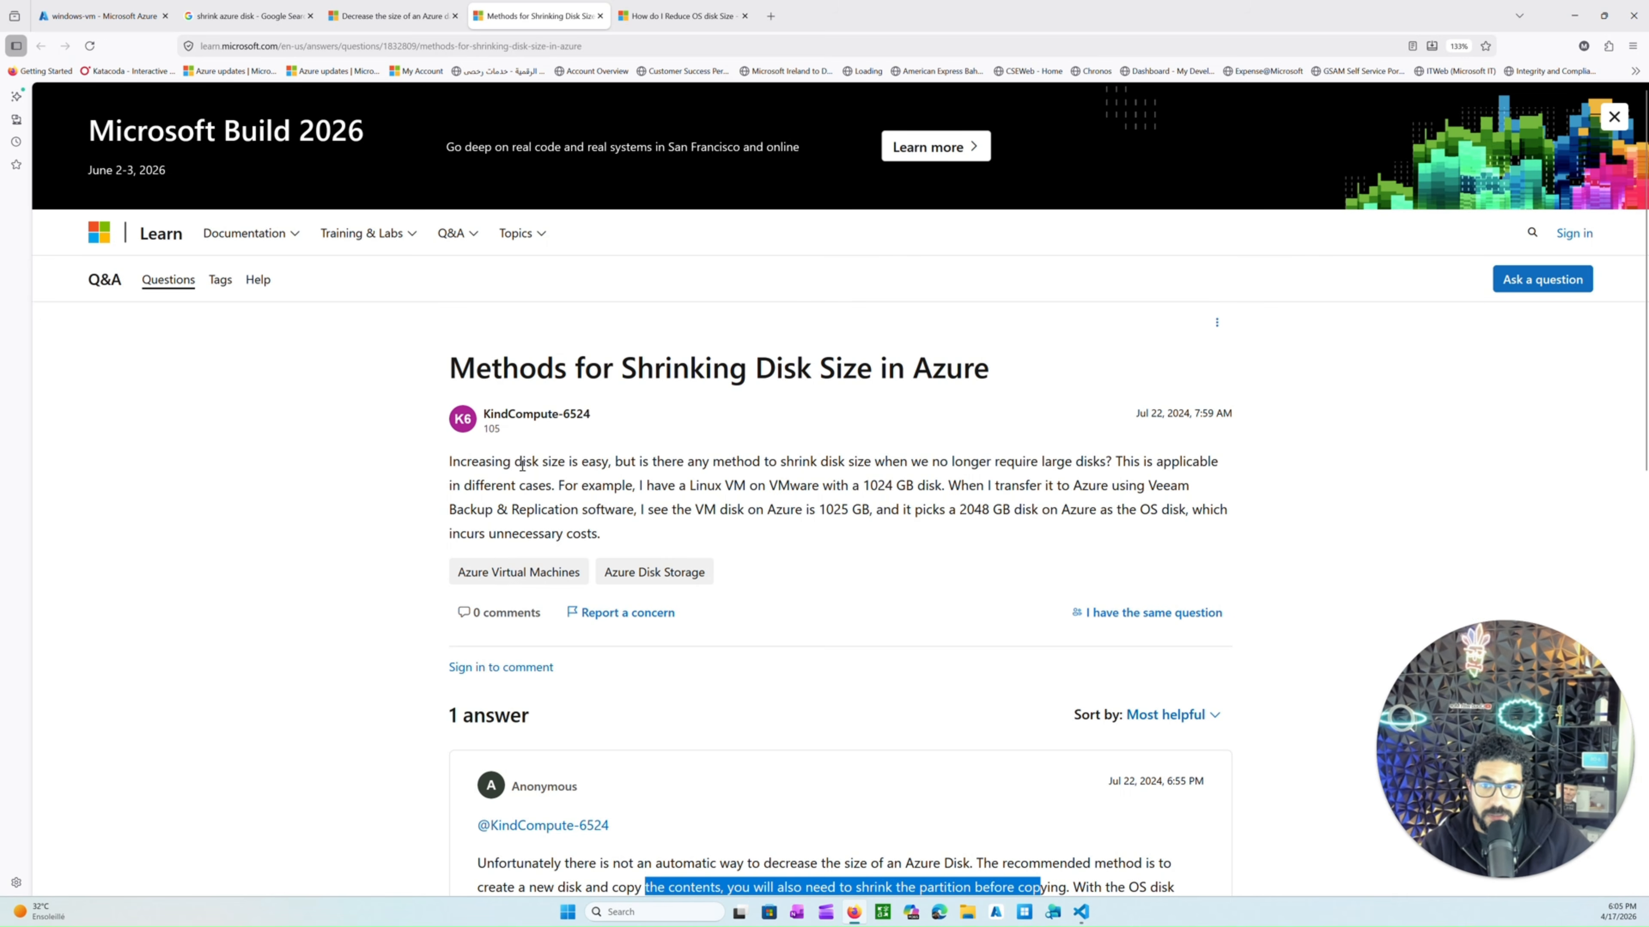
drag(522, 462, 614, 462)
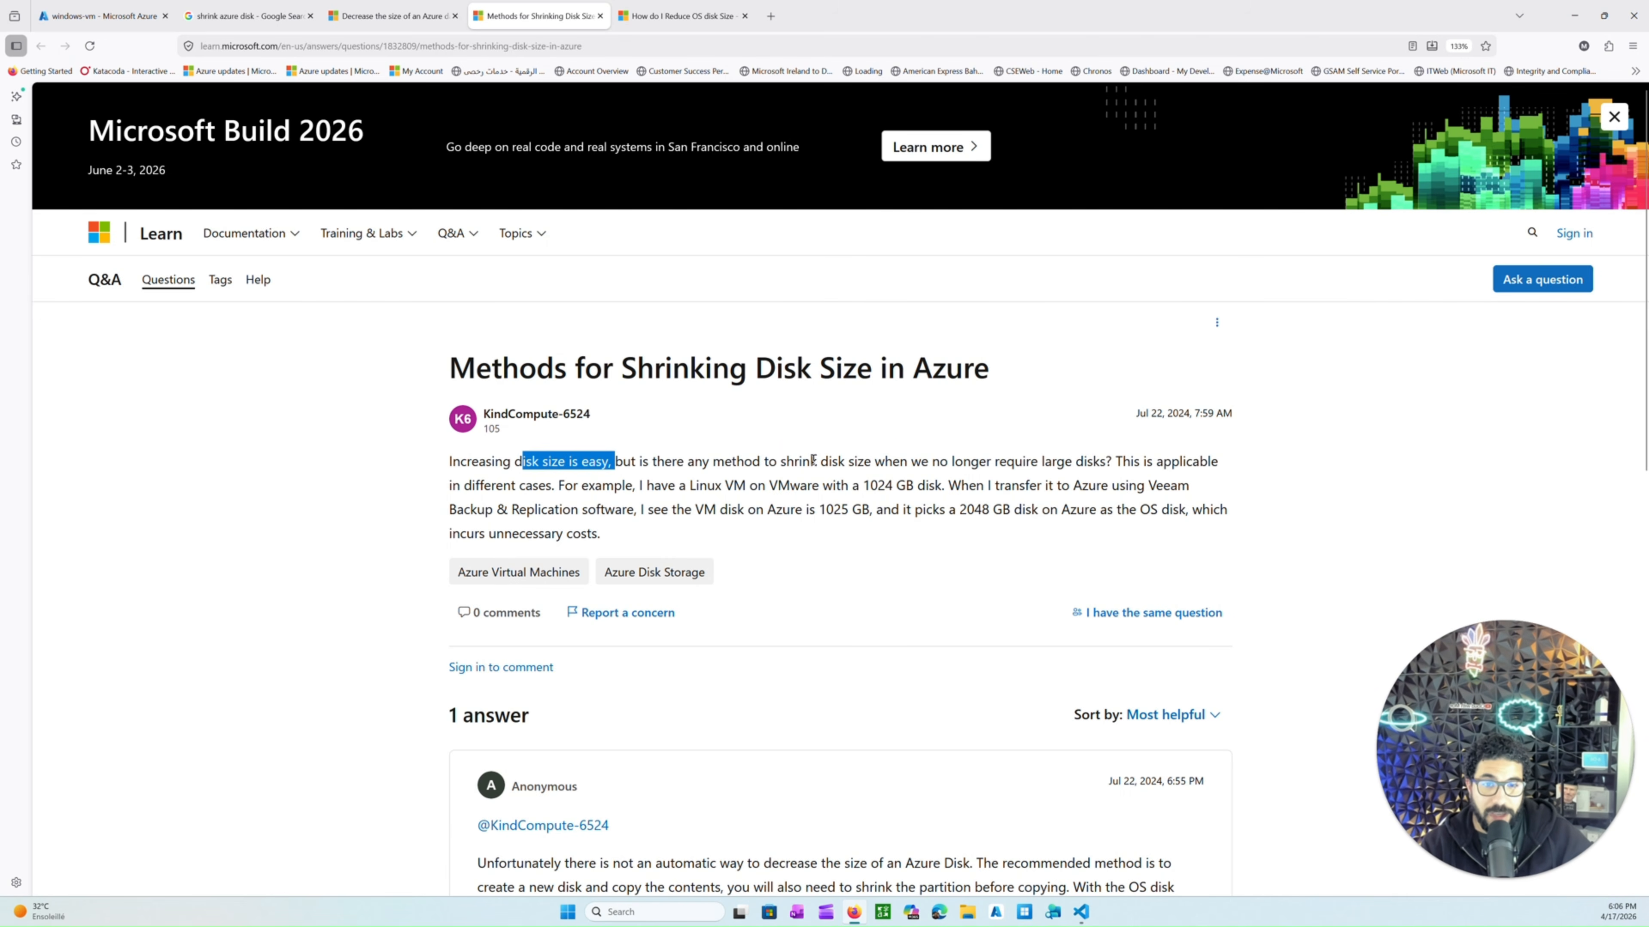
drag(793, 462, 1089, 463)
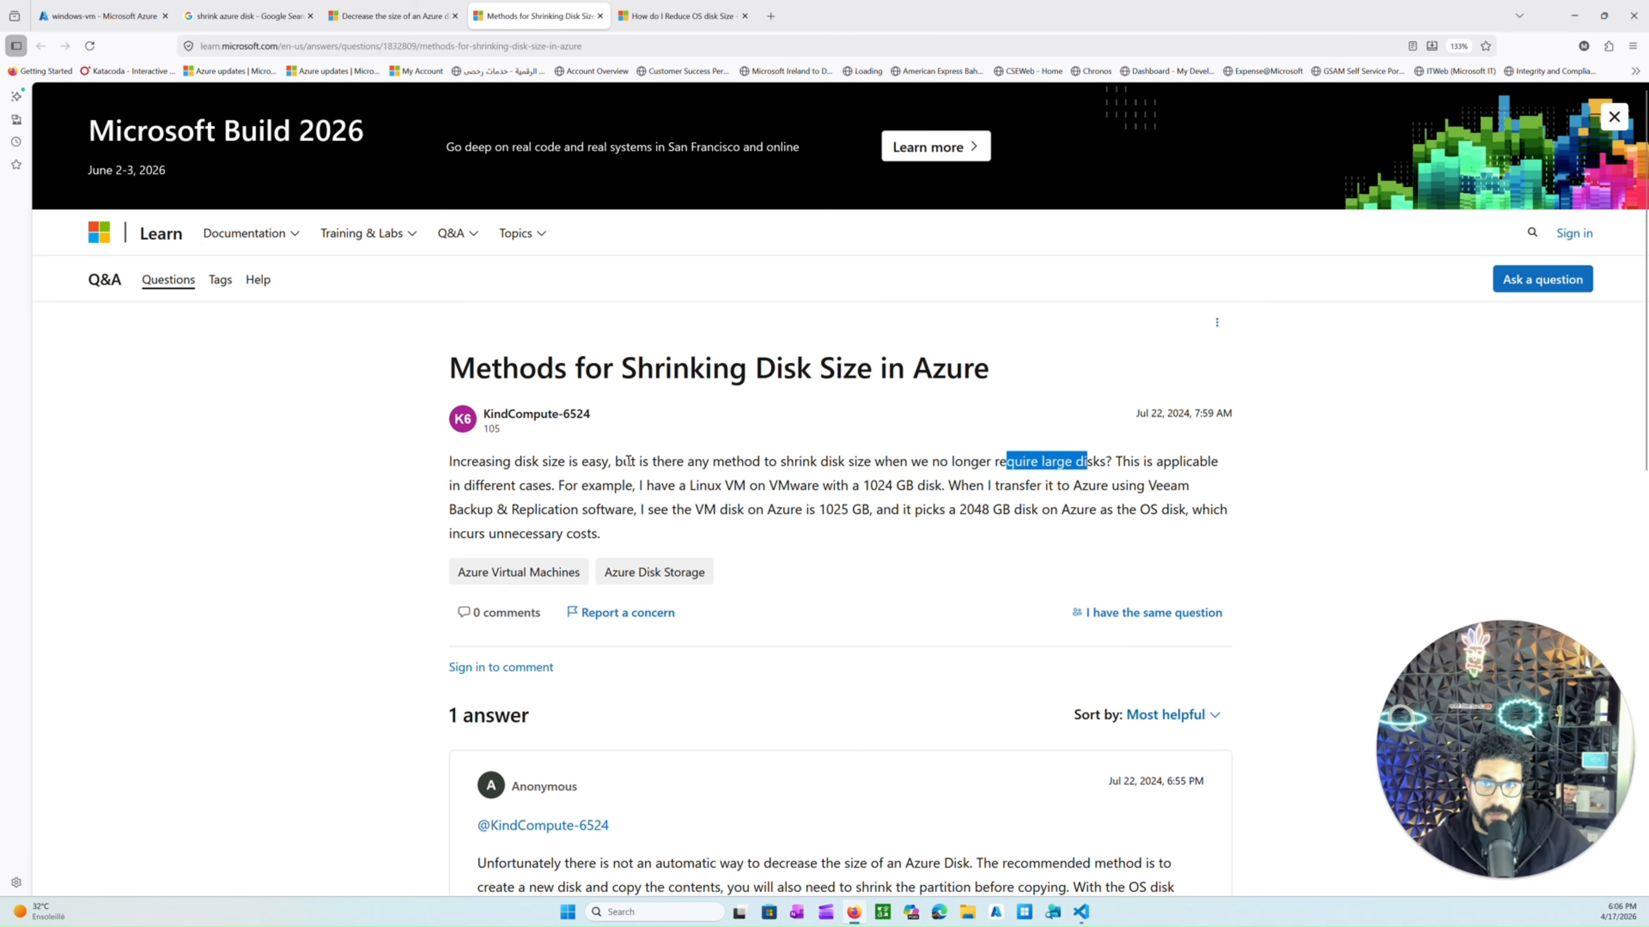
click(384, 17)
scroll(747, 399, down, 15)
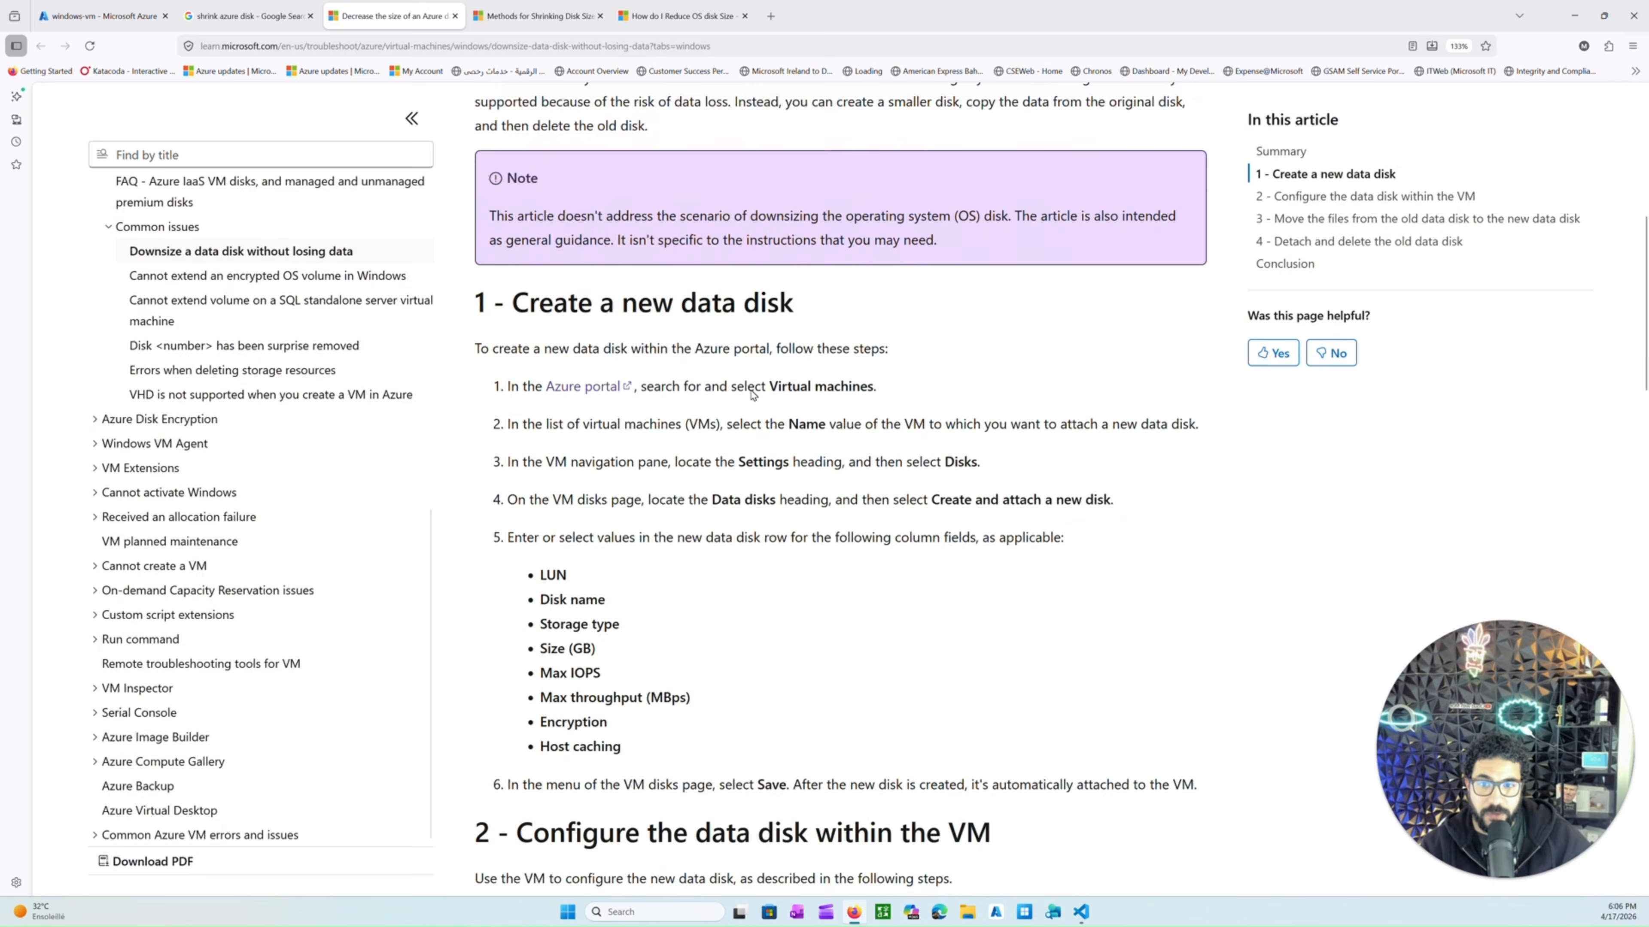
scroll(736, 409, up, 15)
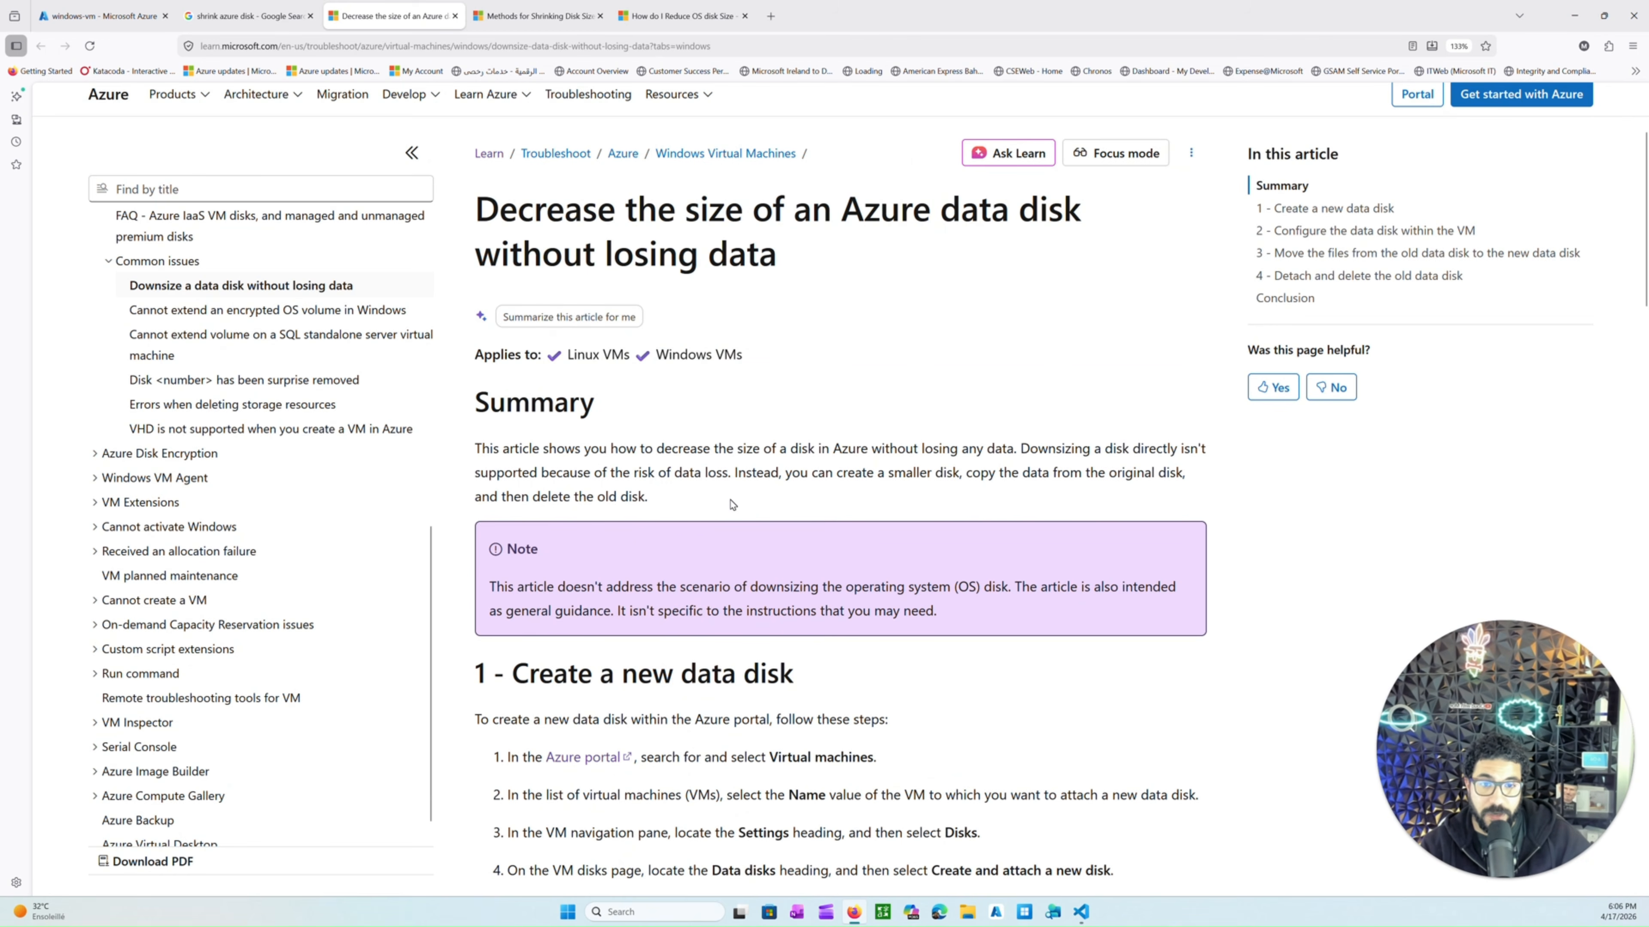
scroll(716, 514, down, 1)
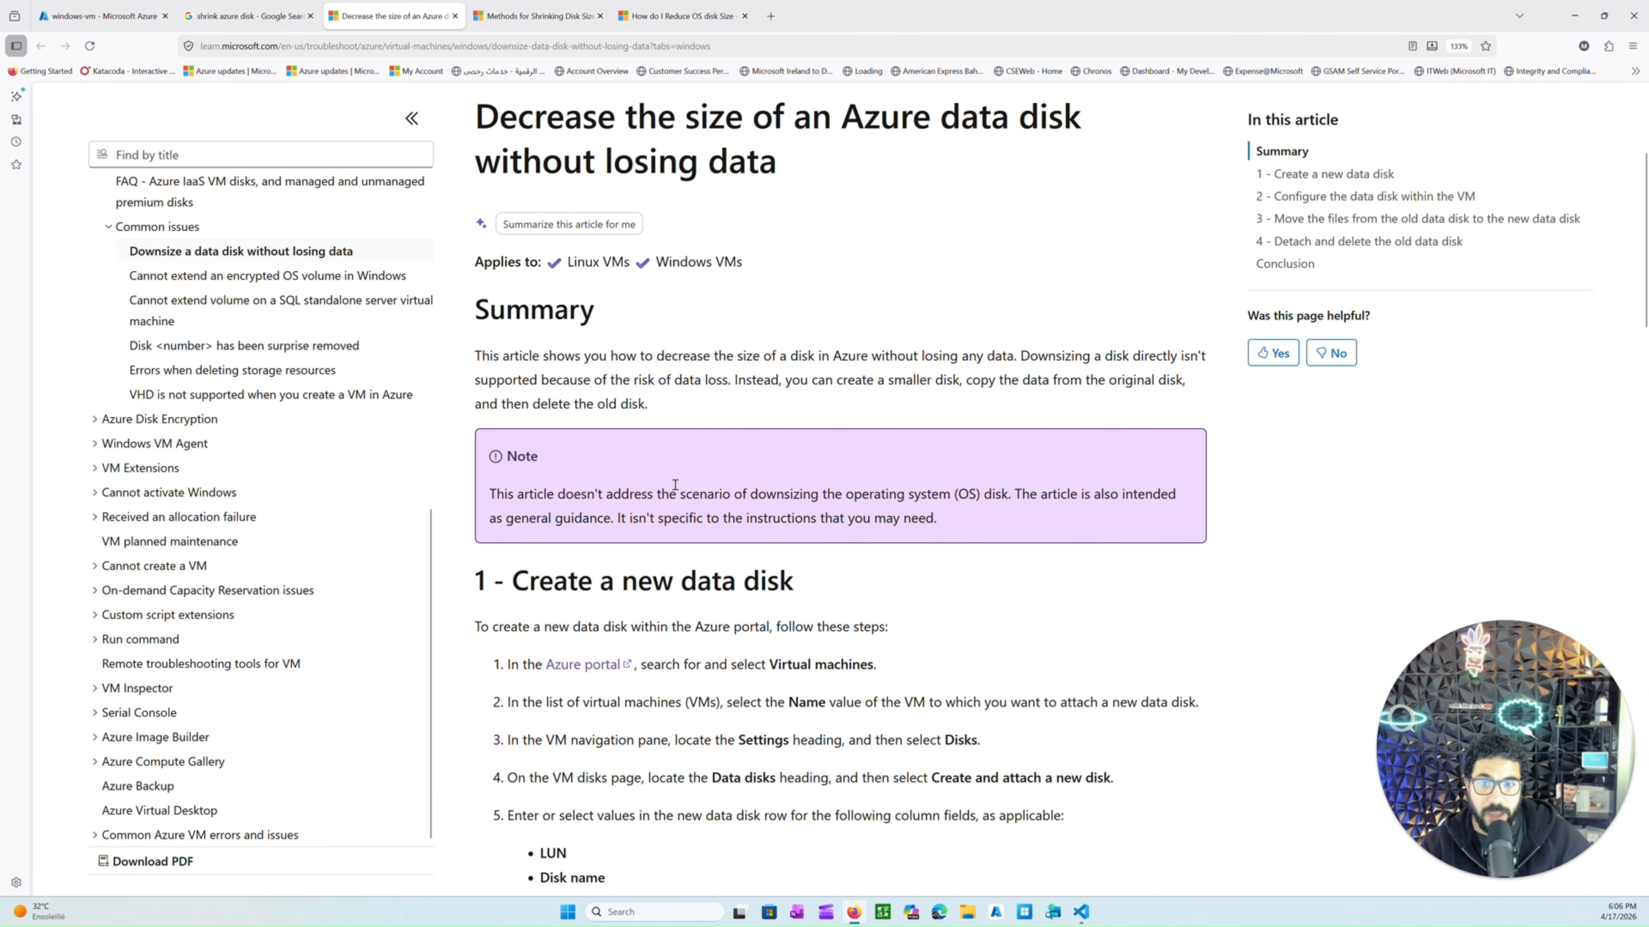
Open the form for creating a new managed disk from the Azure Disks service.
click(98, 15)
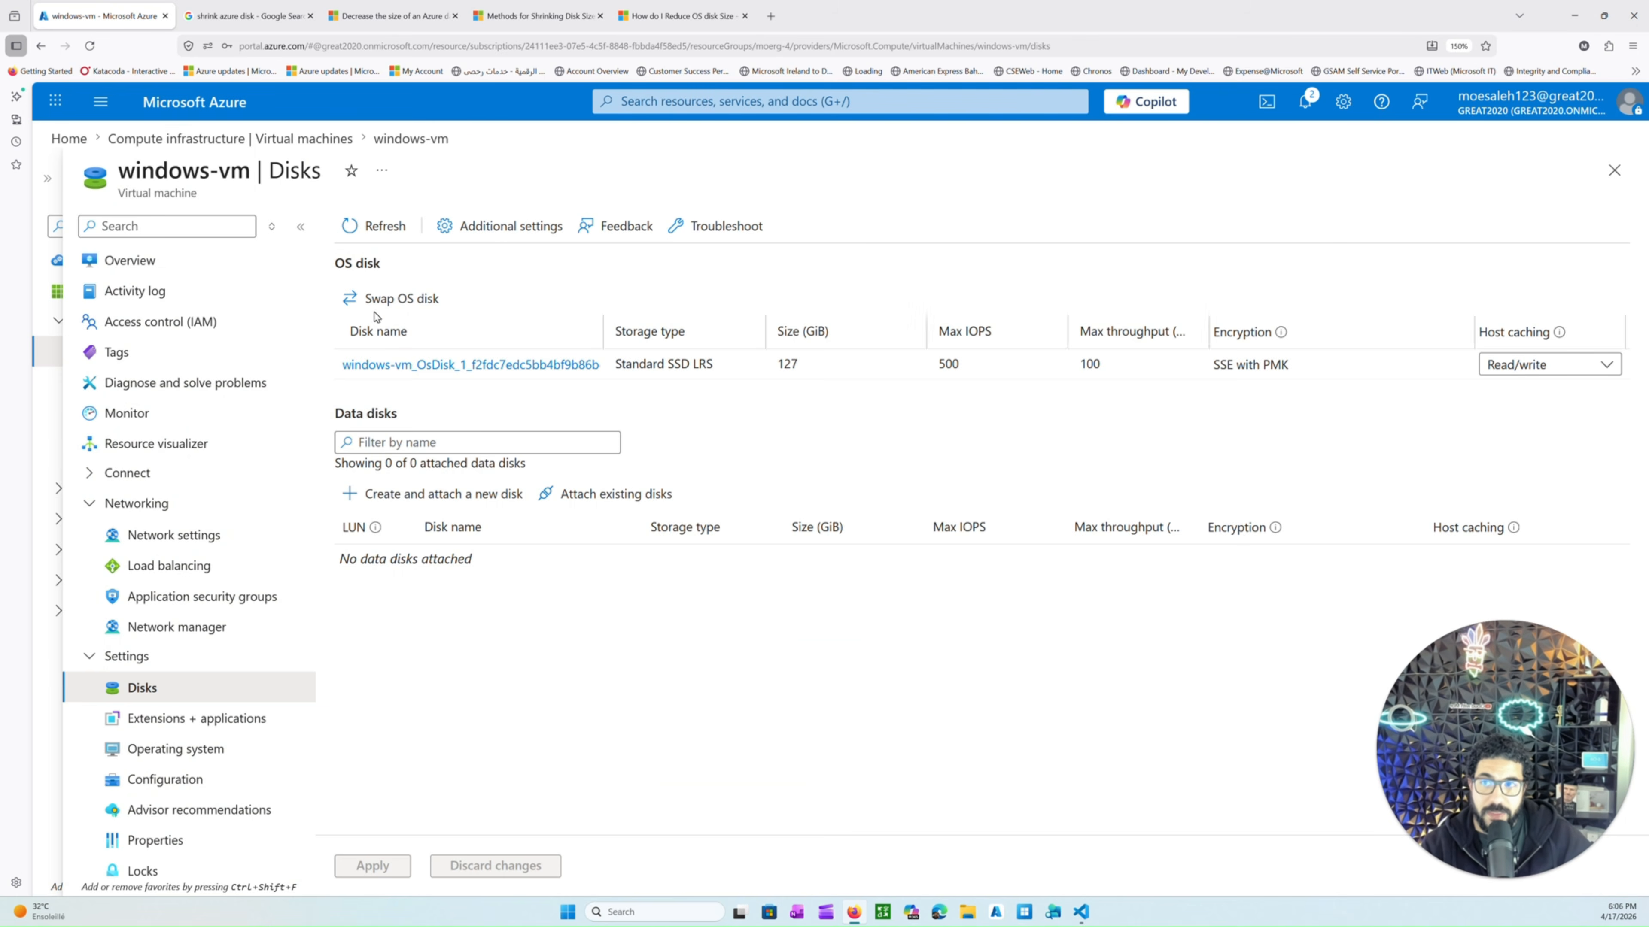
click(203, 108)
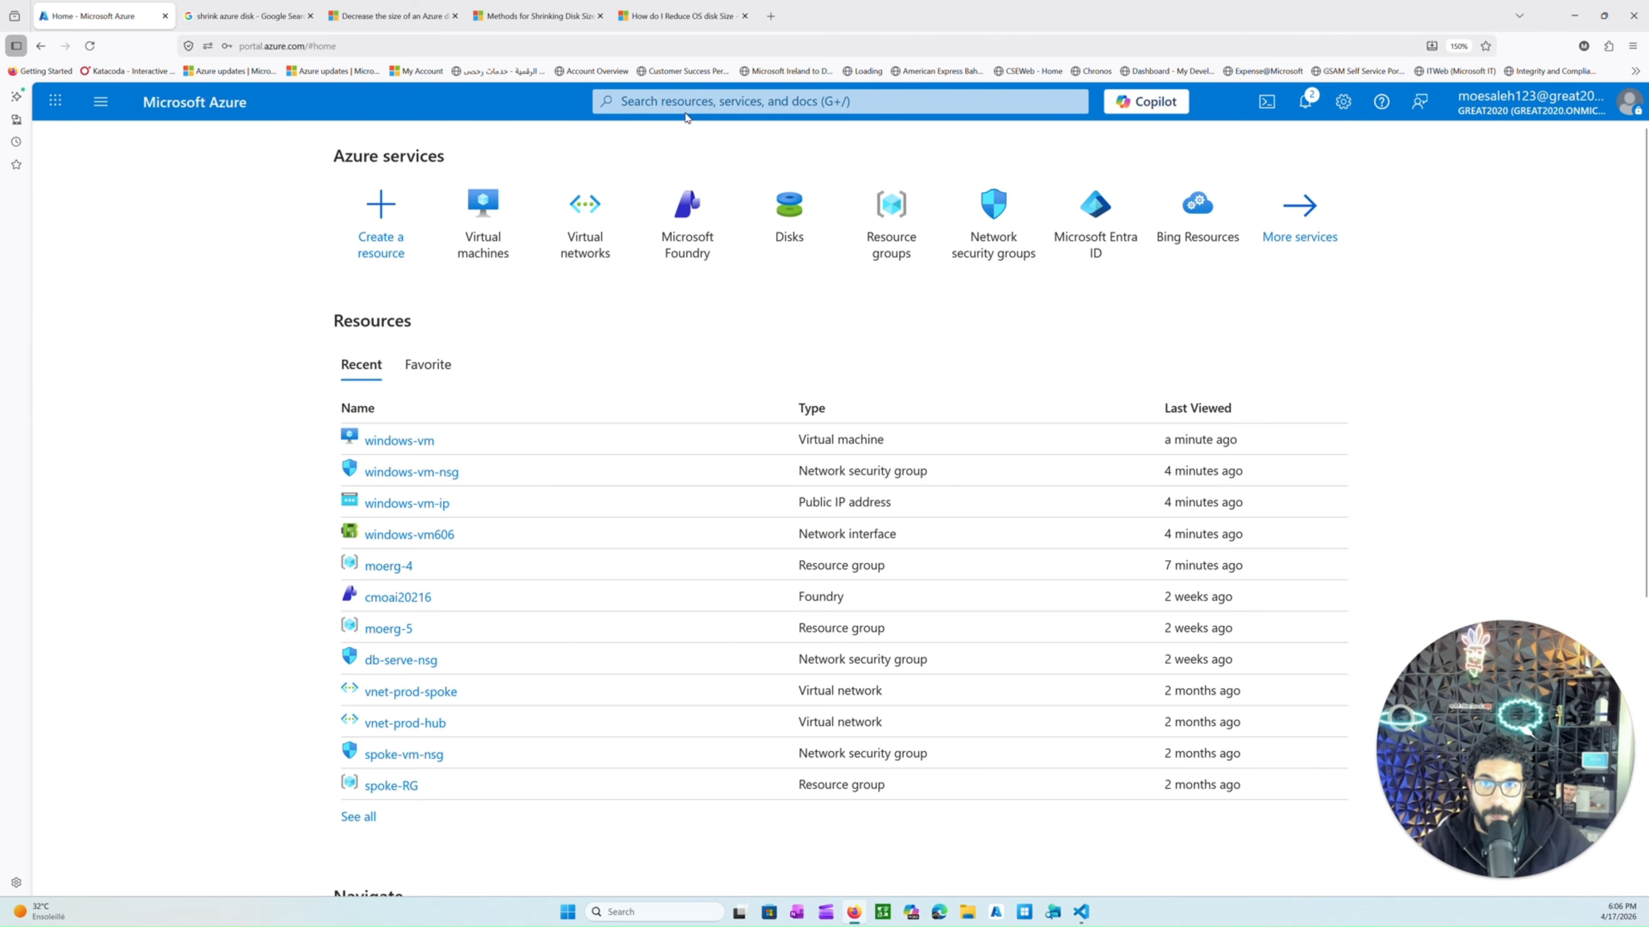
click(742, 104)
text(disk)
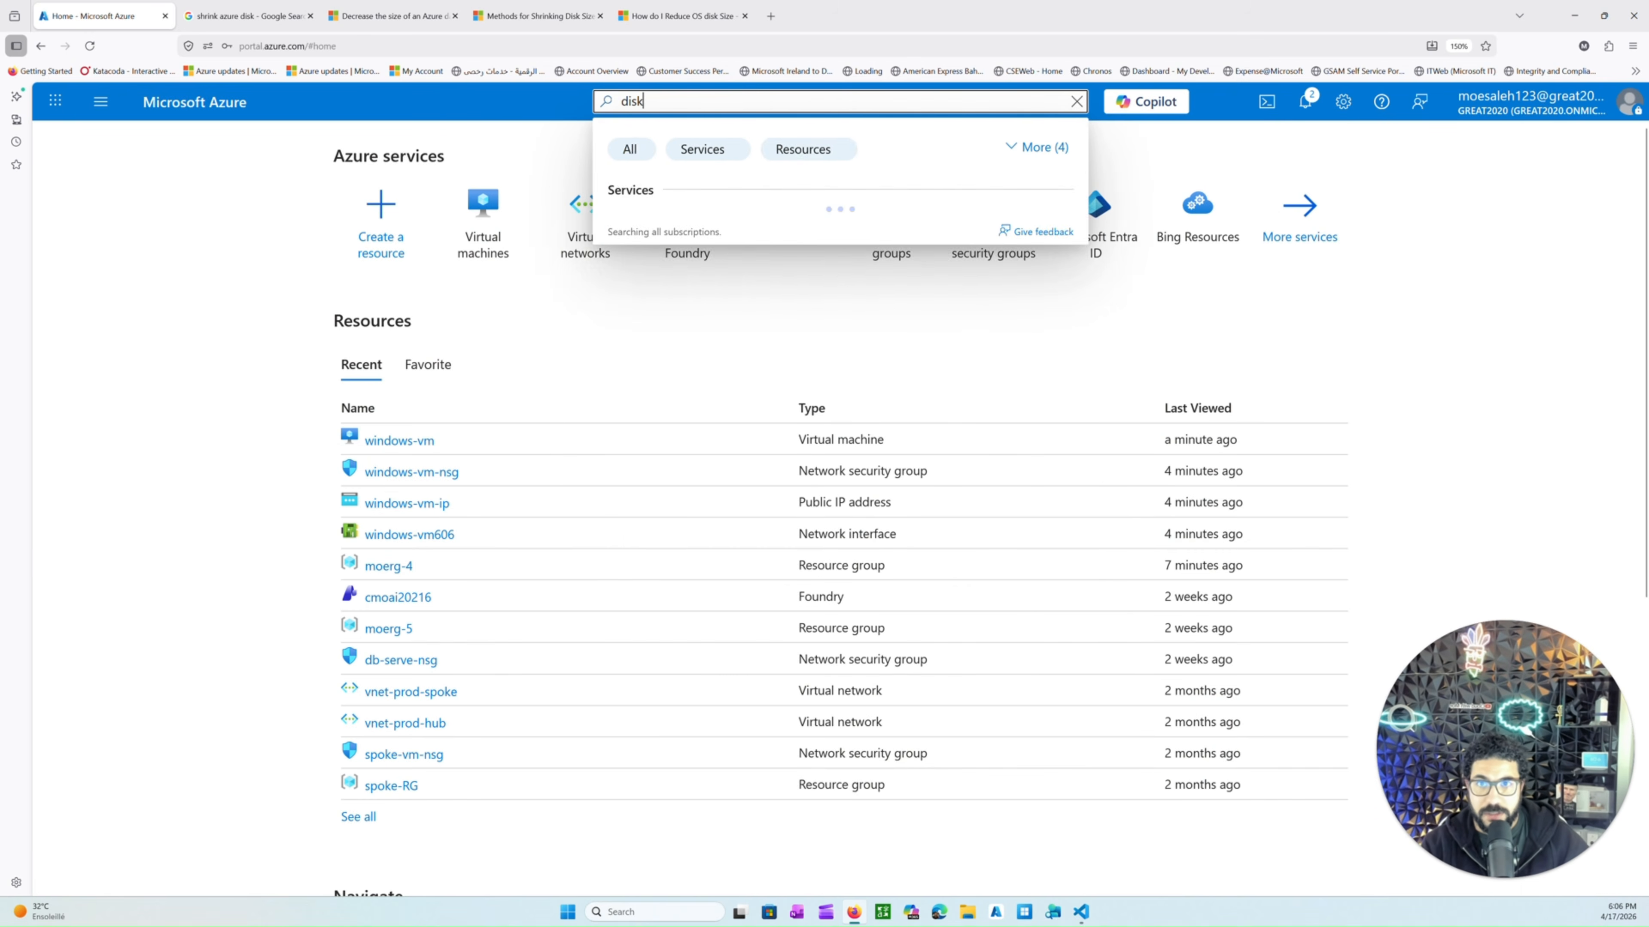
click(483, 224)
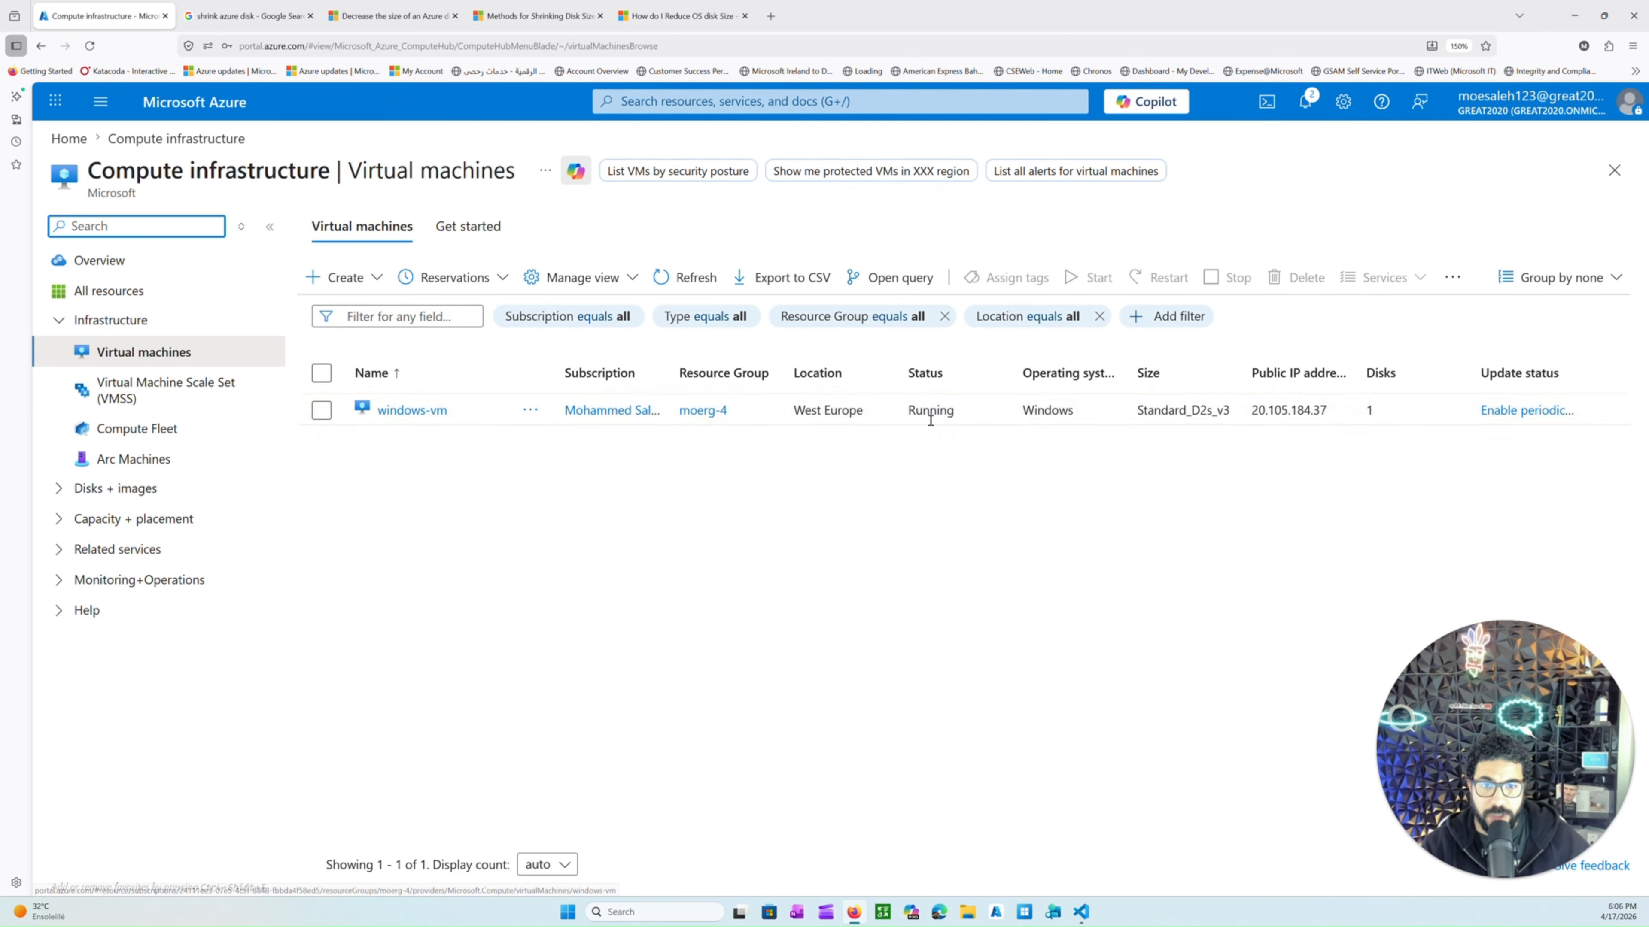
drag(867, 409, 825, 410)
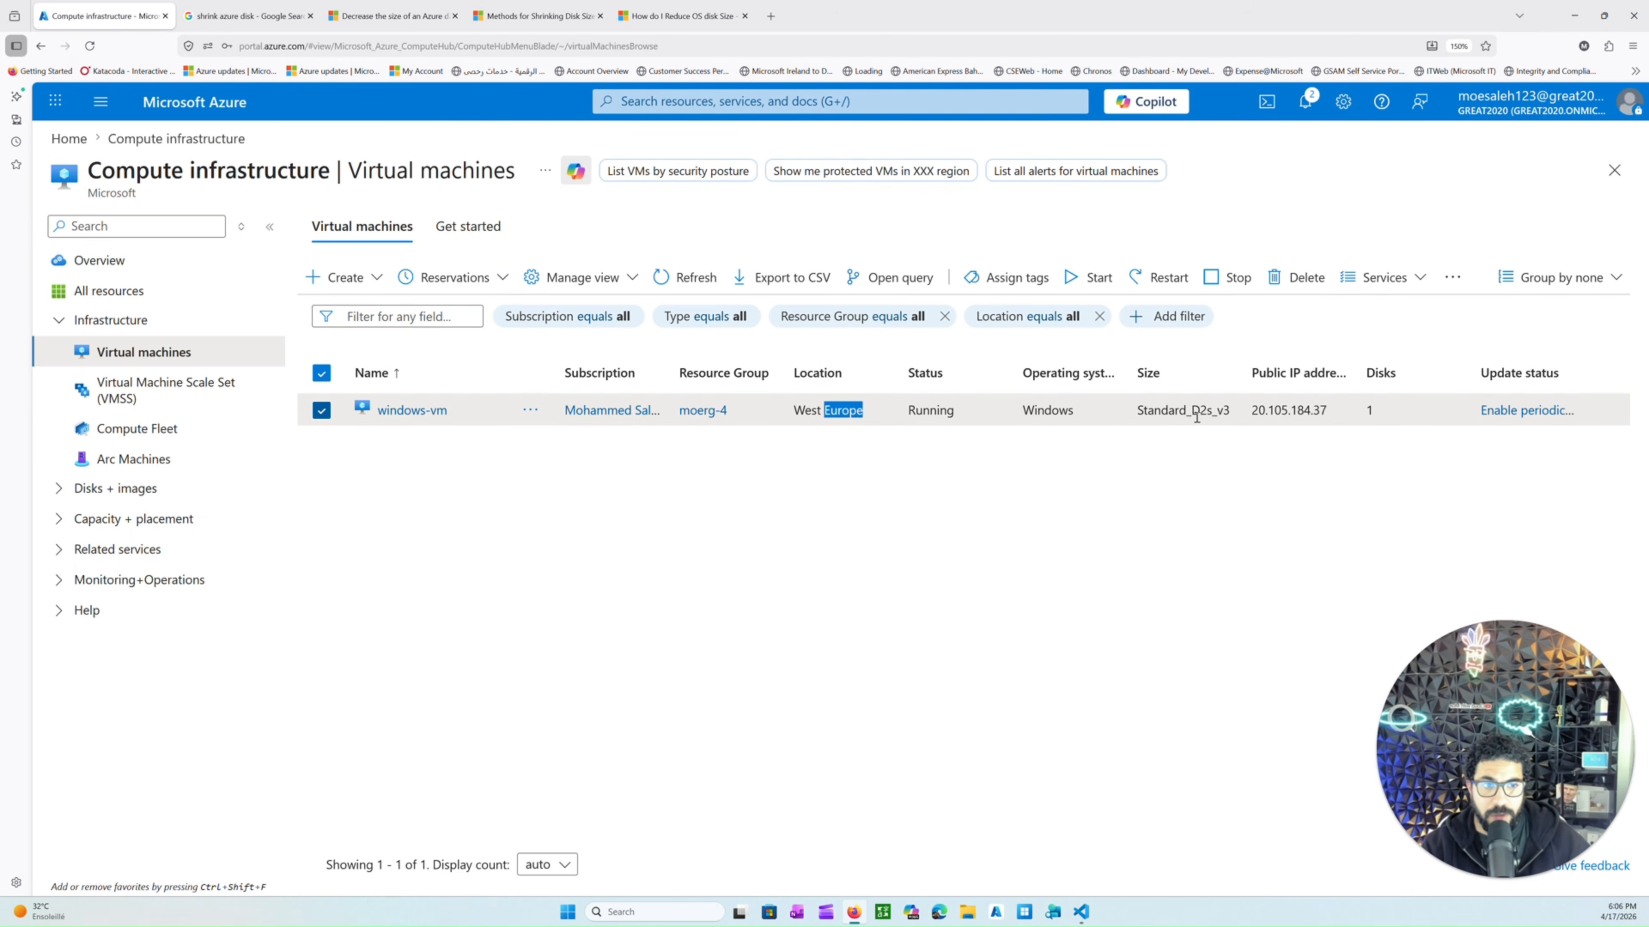
click(726, 102)
text(disk)
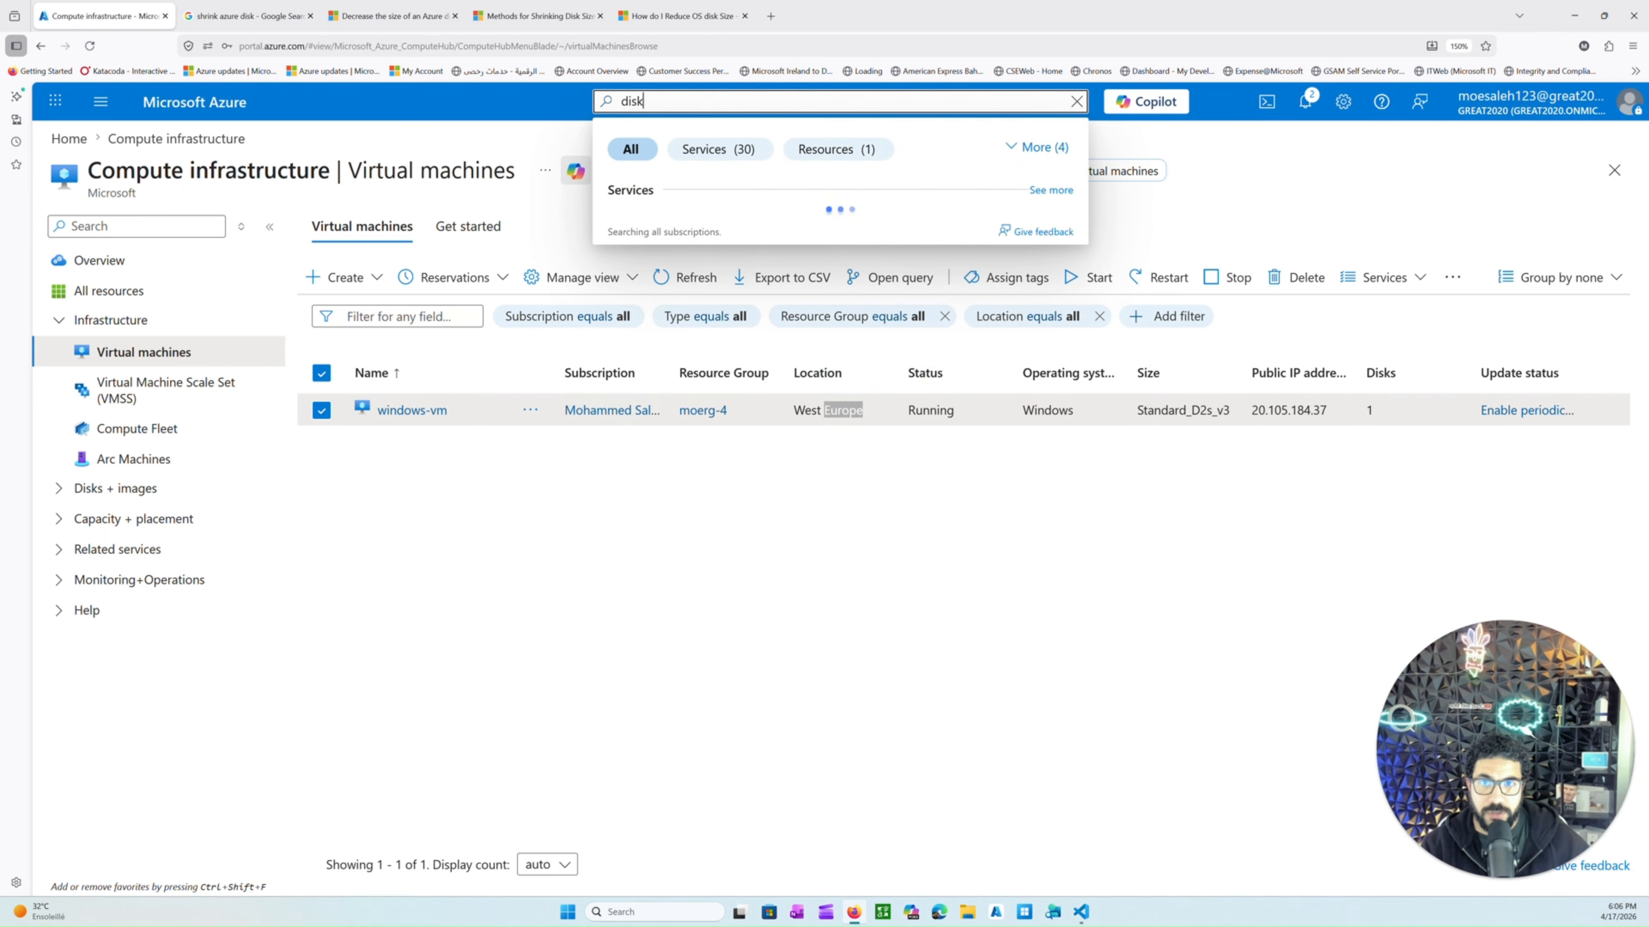
click(677, 238)
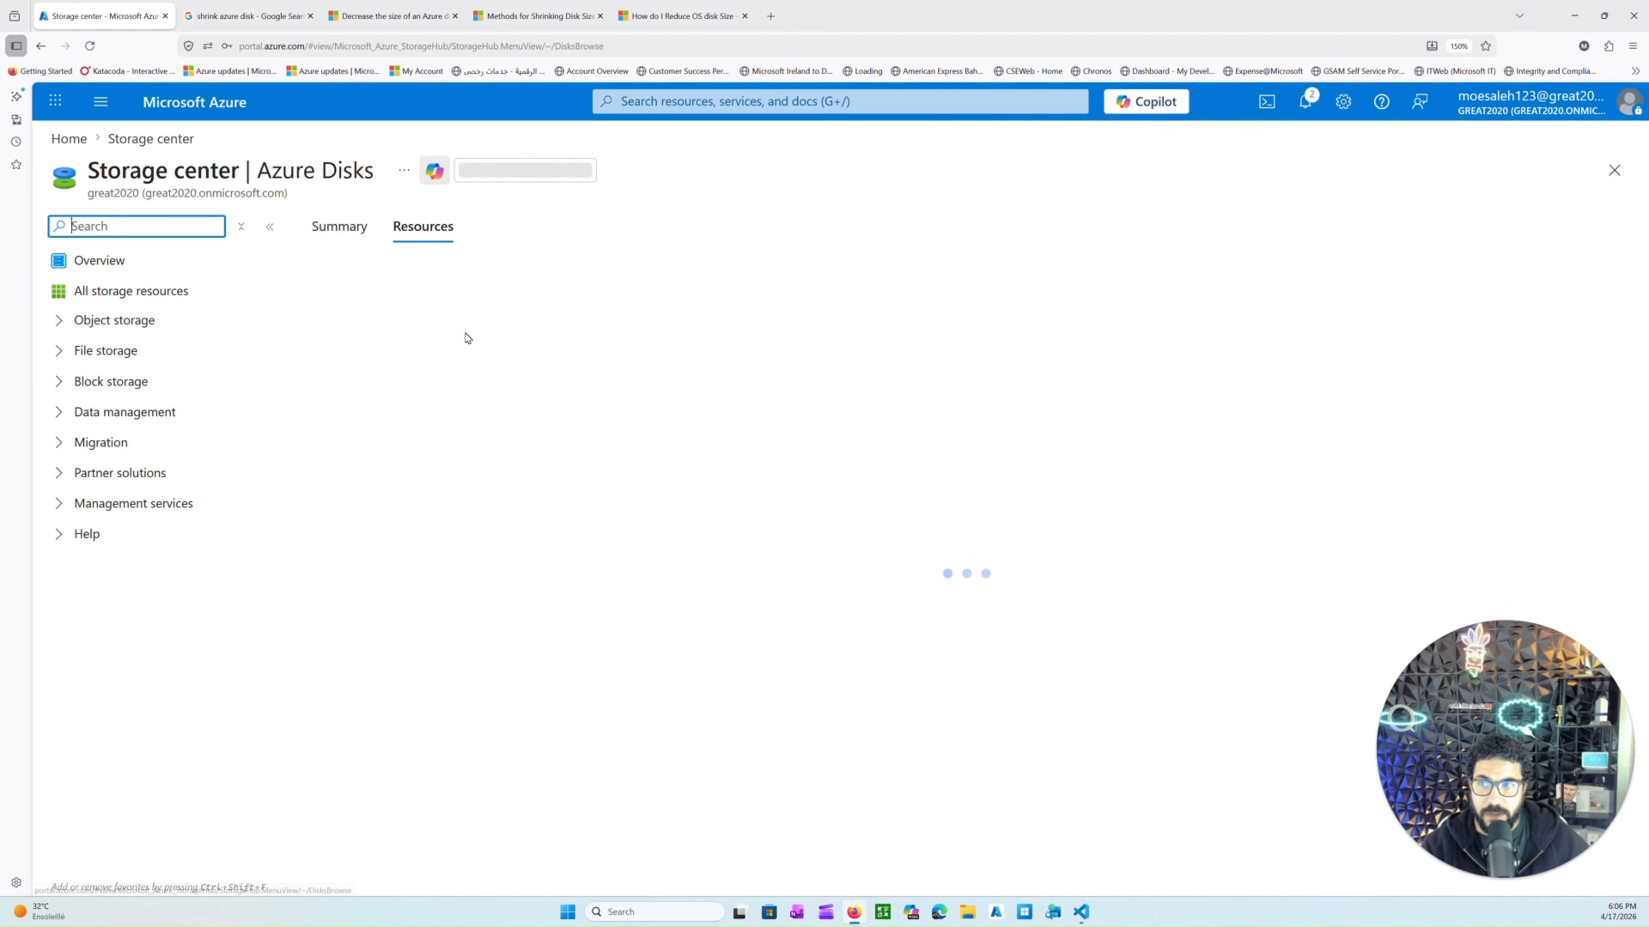
click(343, 286)
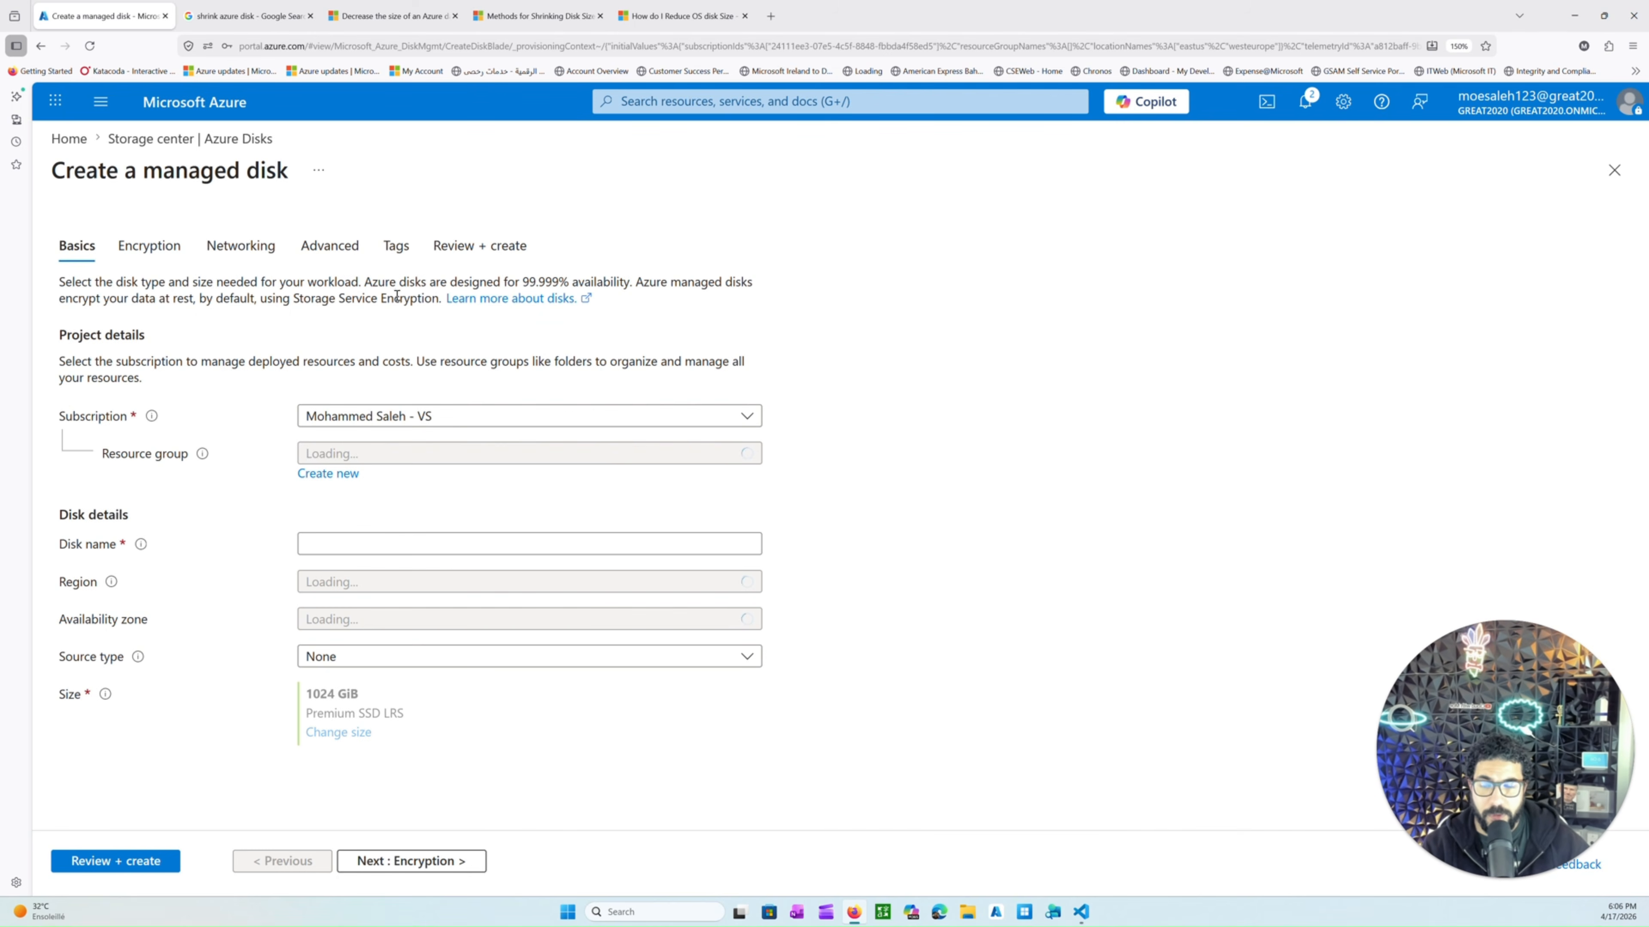
Set the disk's resource group to moerg-4 and its region to (Europe) West Europe.
click(395, 457)
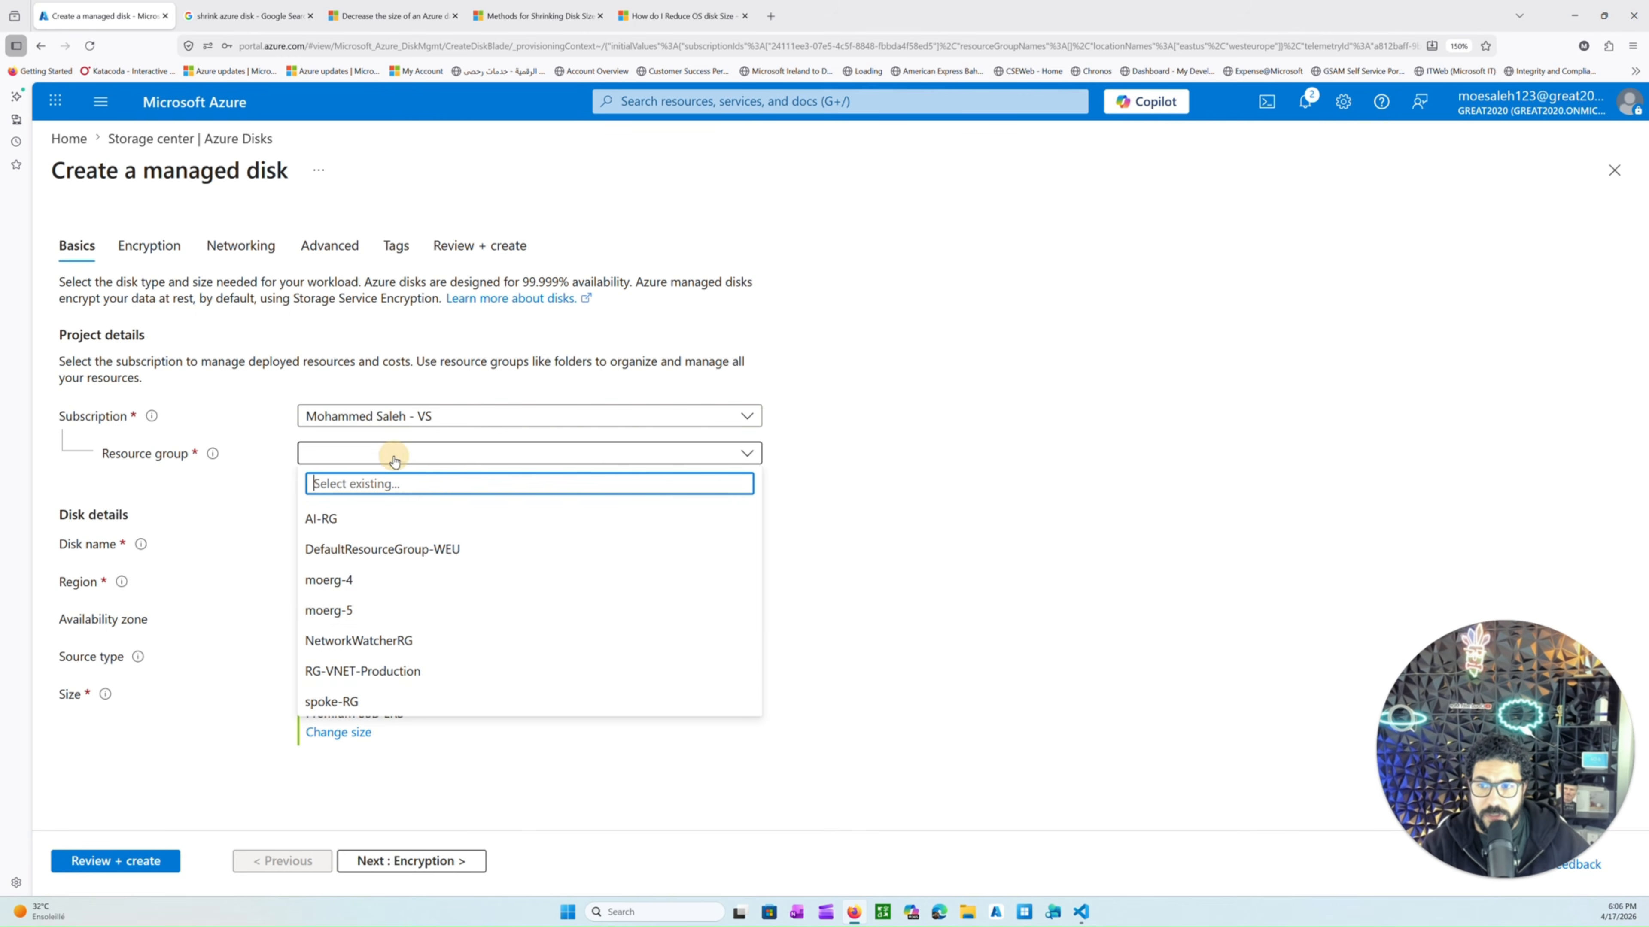
click(446, 578)
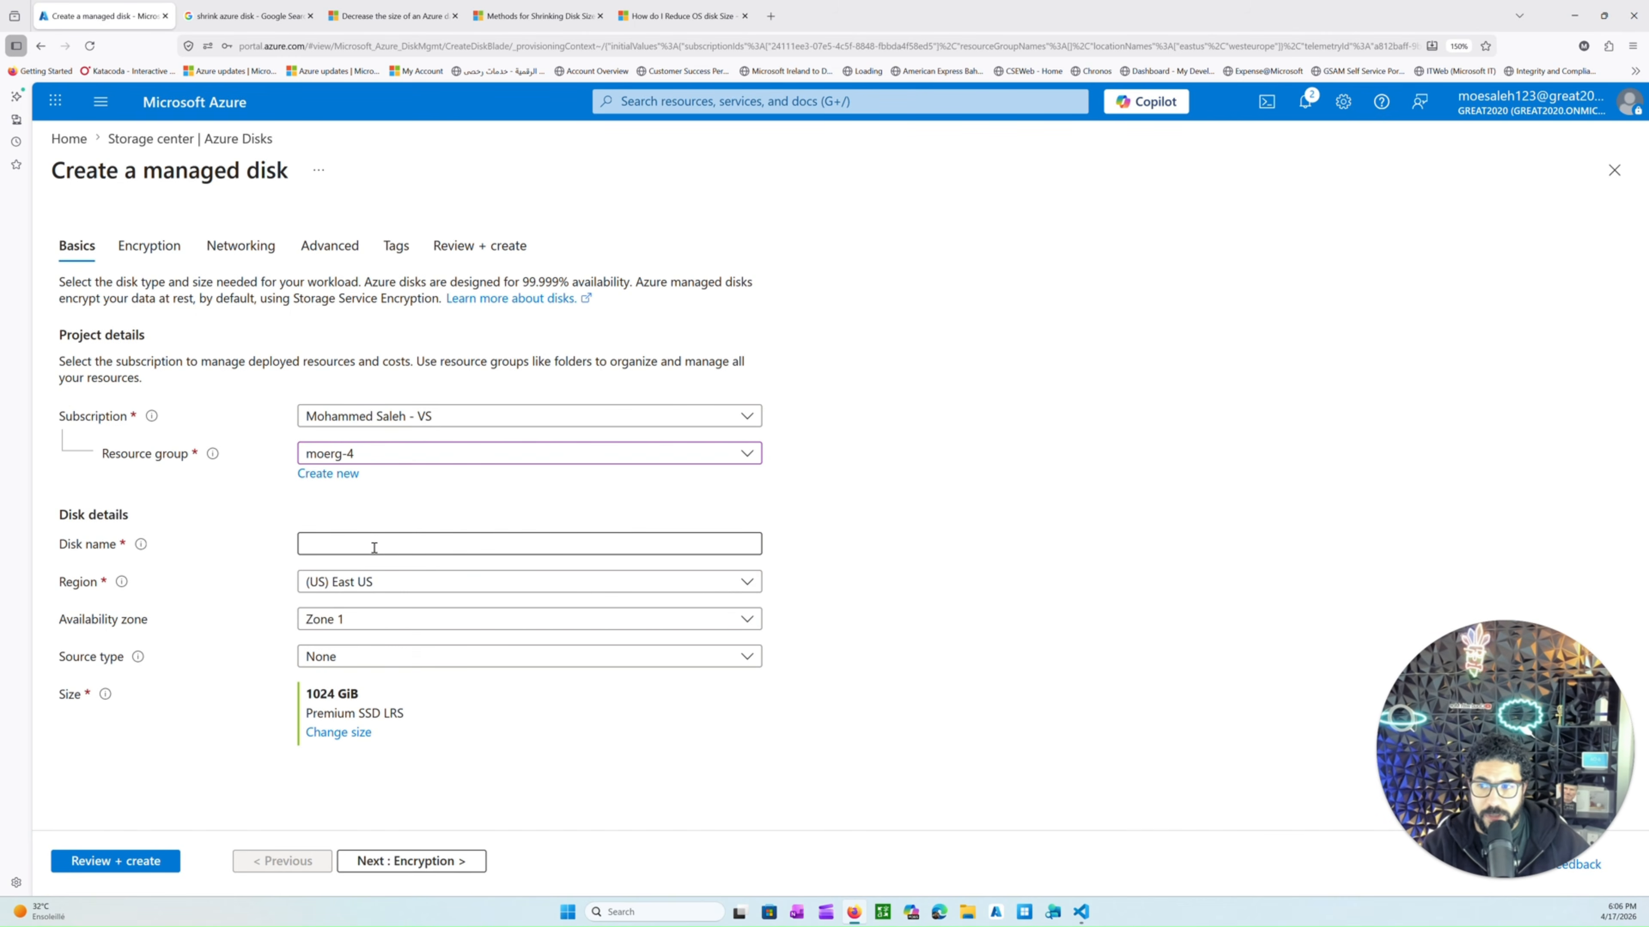
click(355, 580)
text(wes)
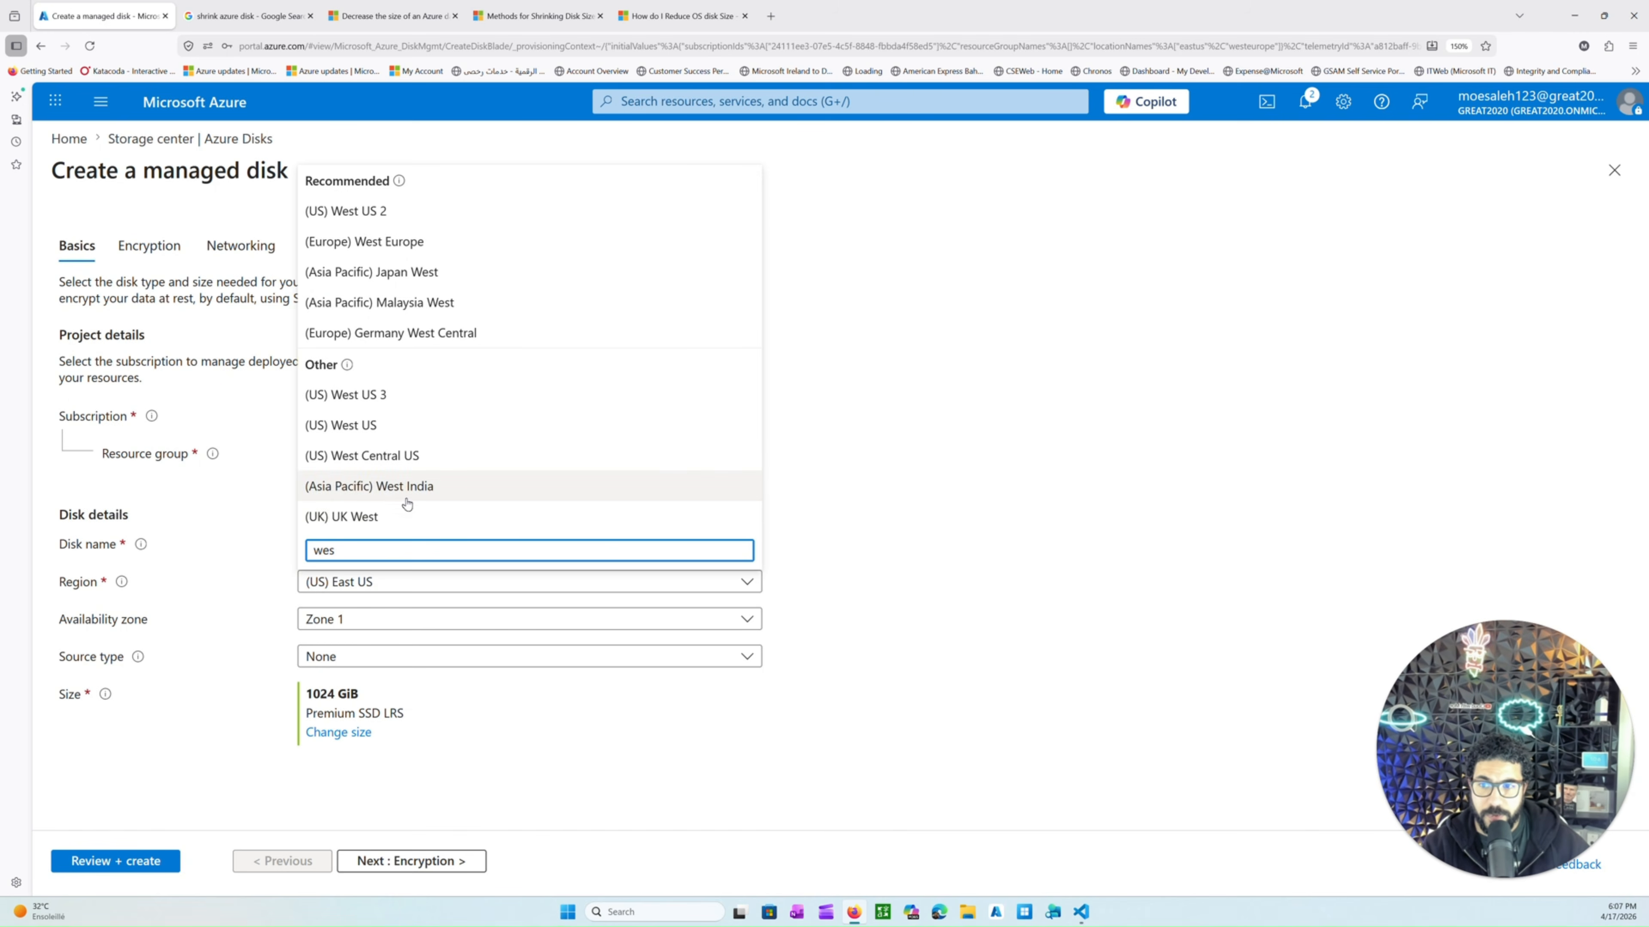
click(407, 239)
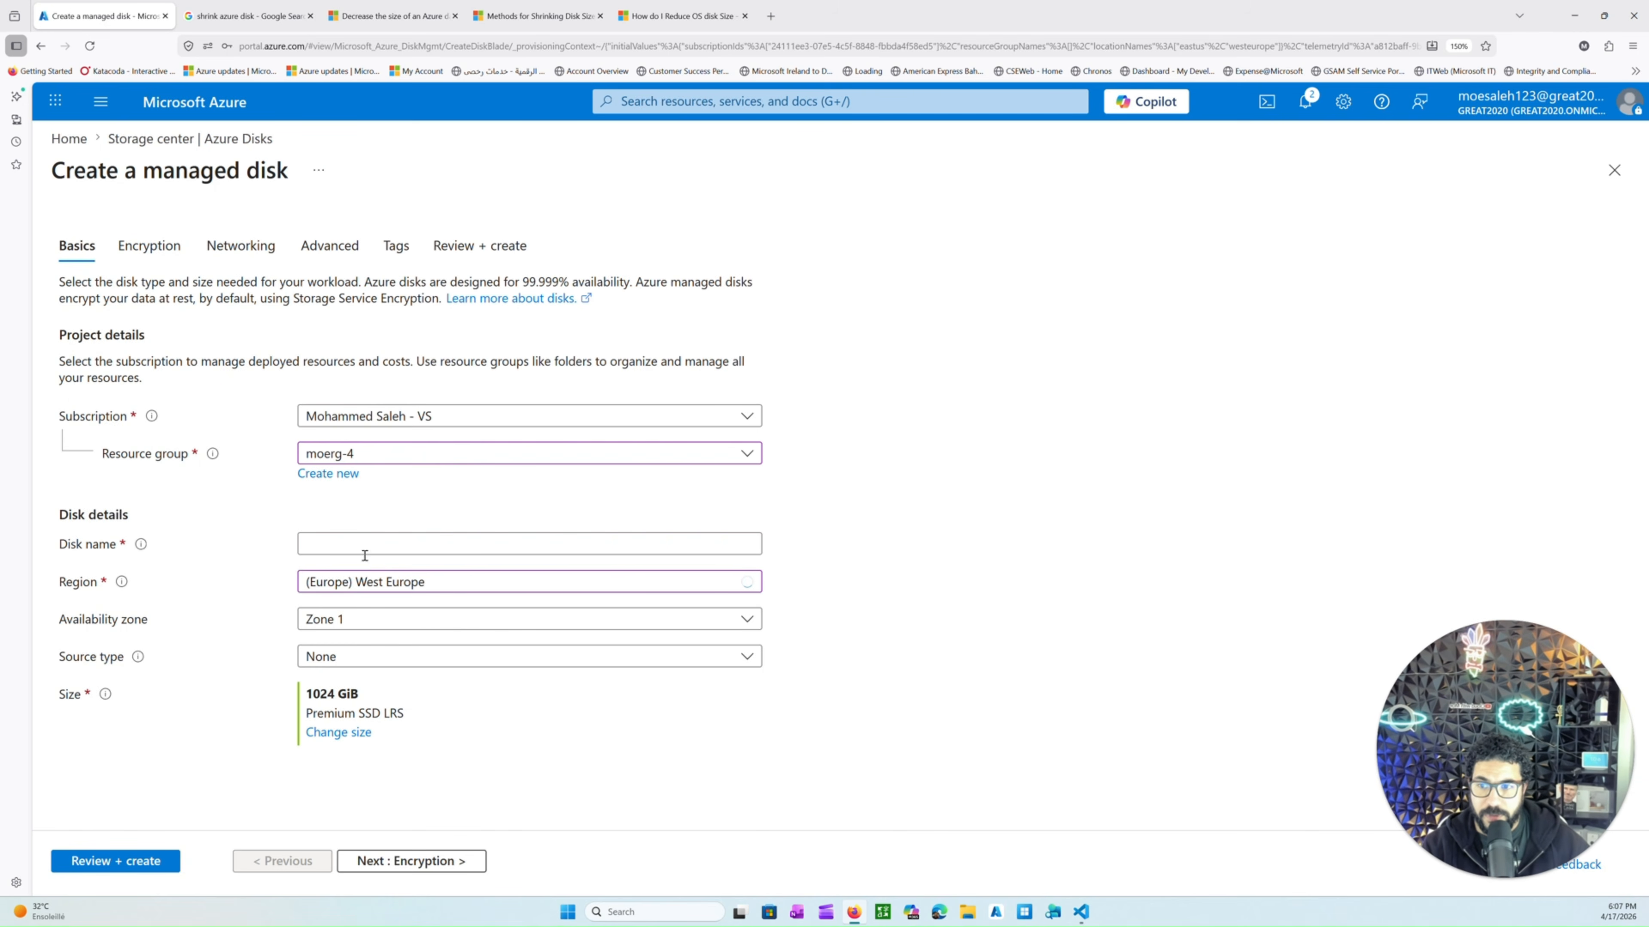
Name the disk disk1 and set the availability zone to No infrastructure redundancy required.
click(350, 544)
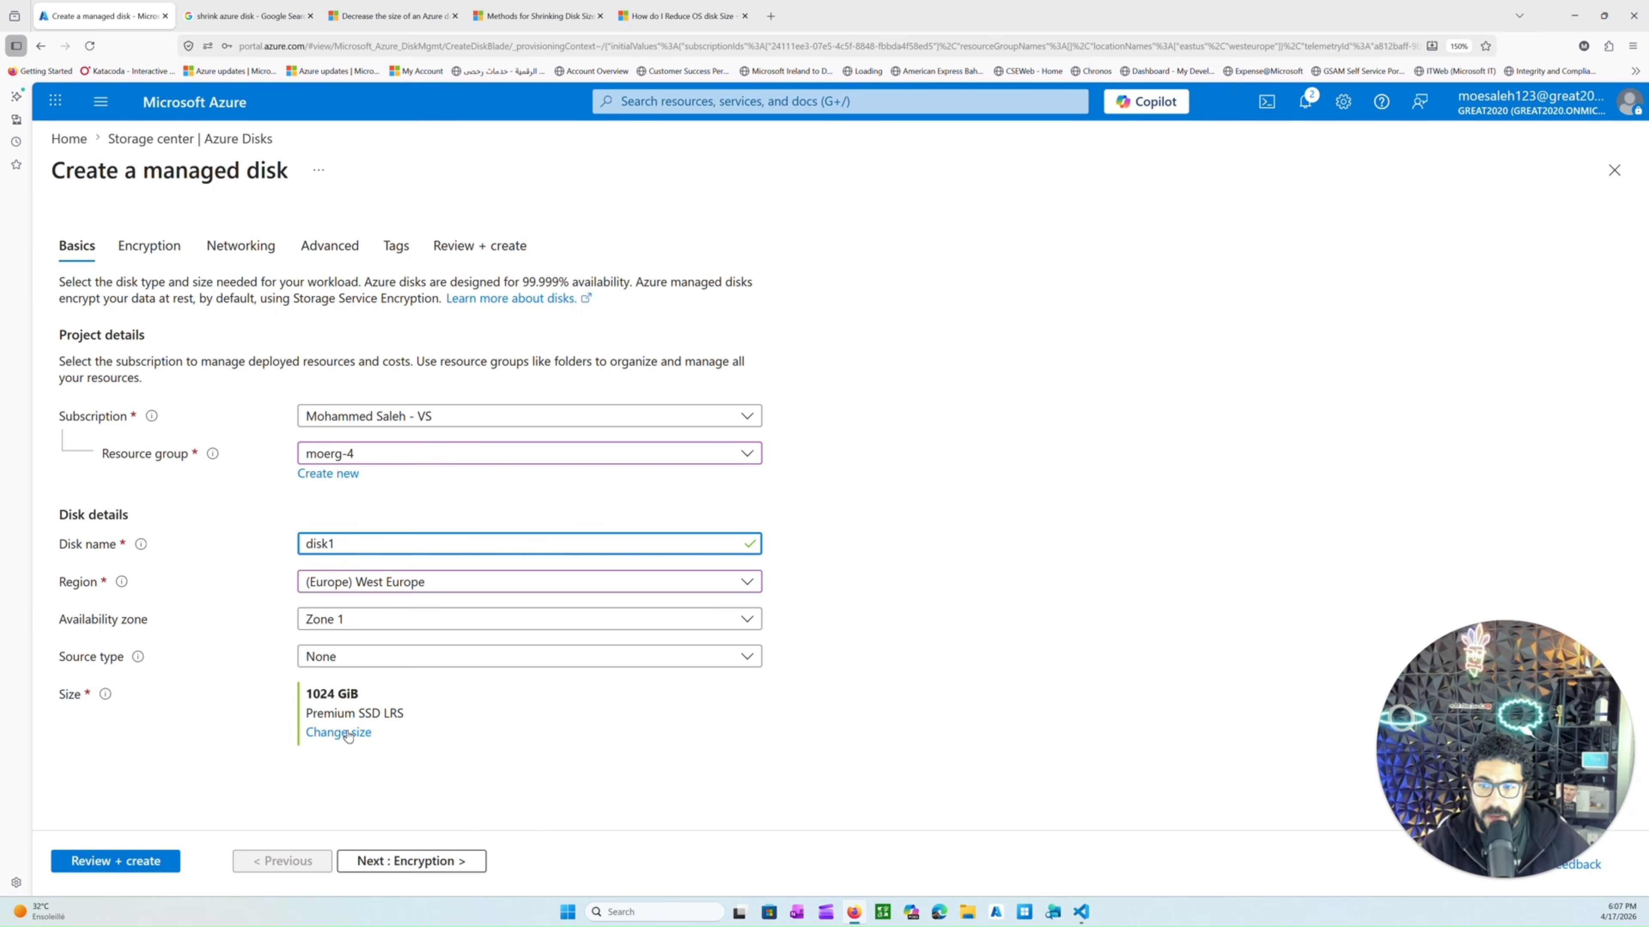
click(361, 625)
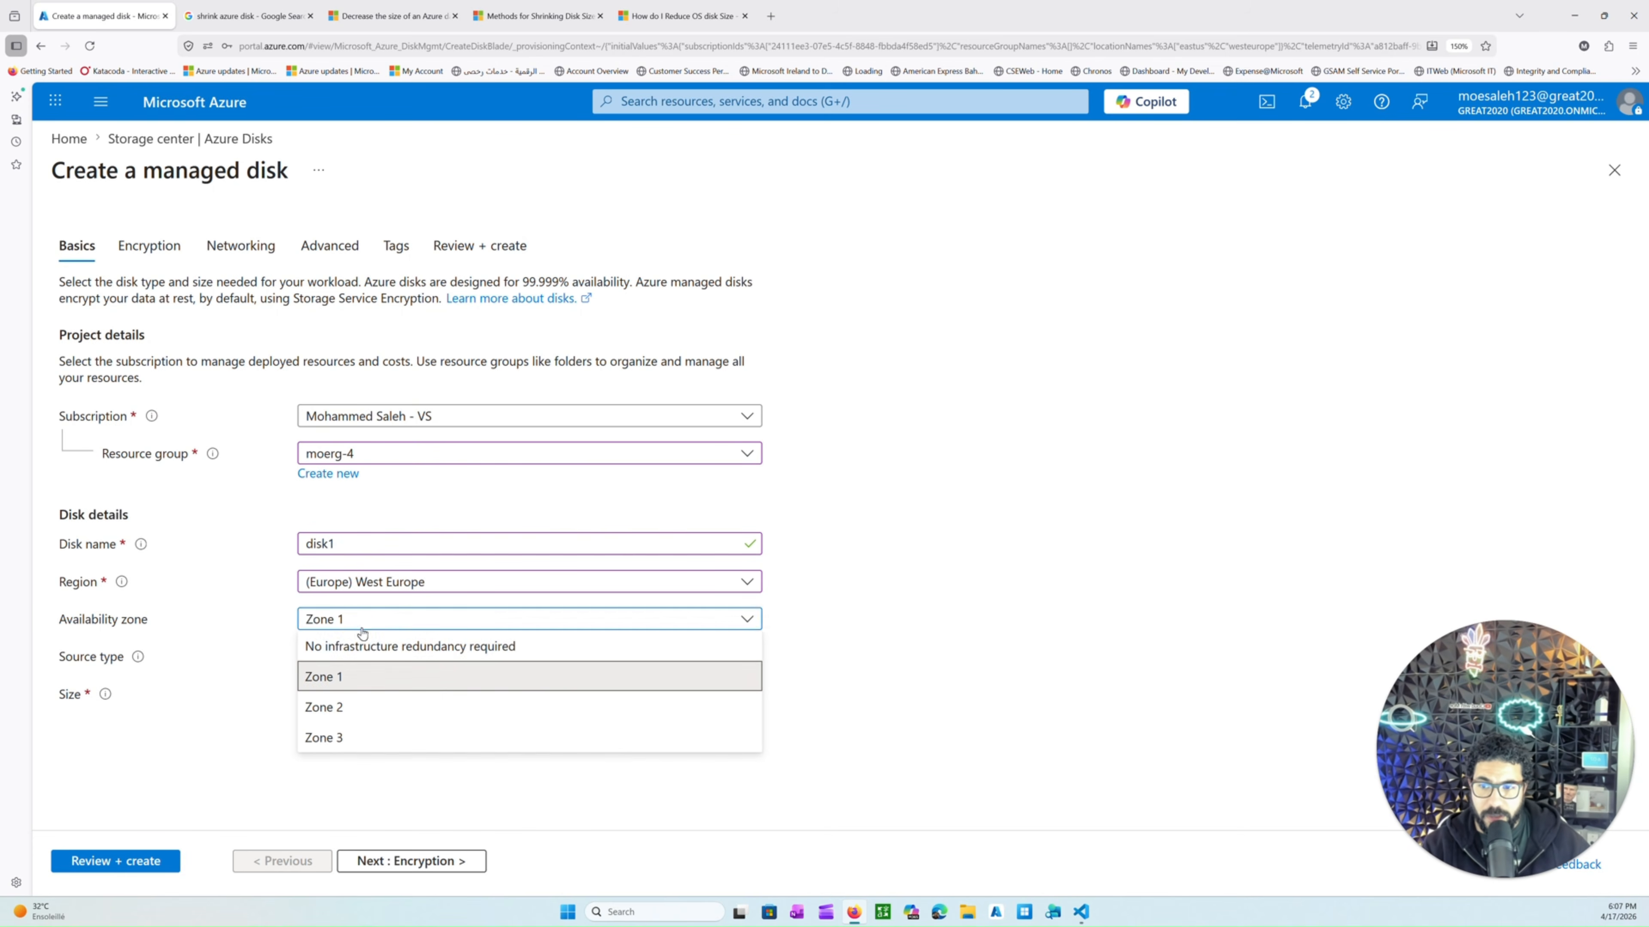
click(364, 645)
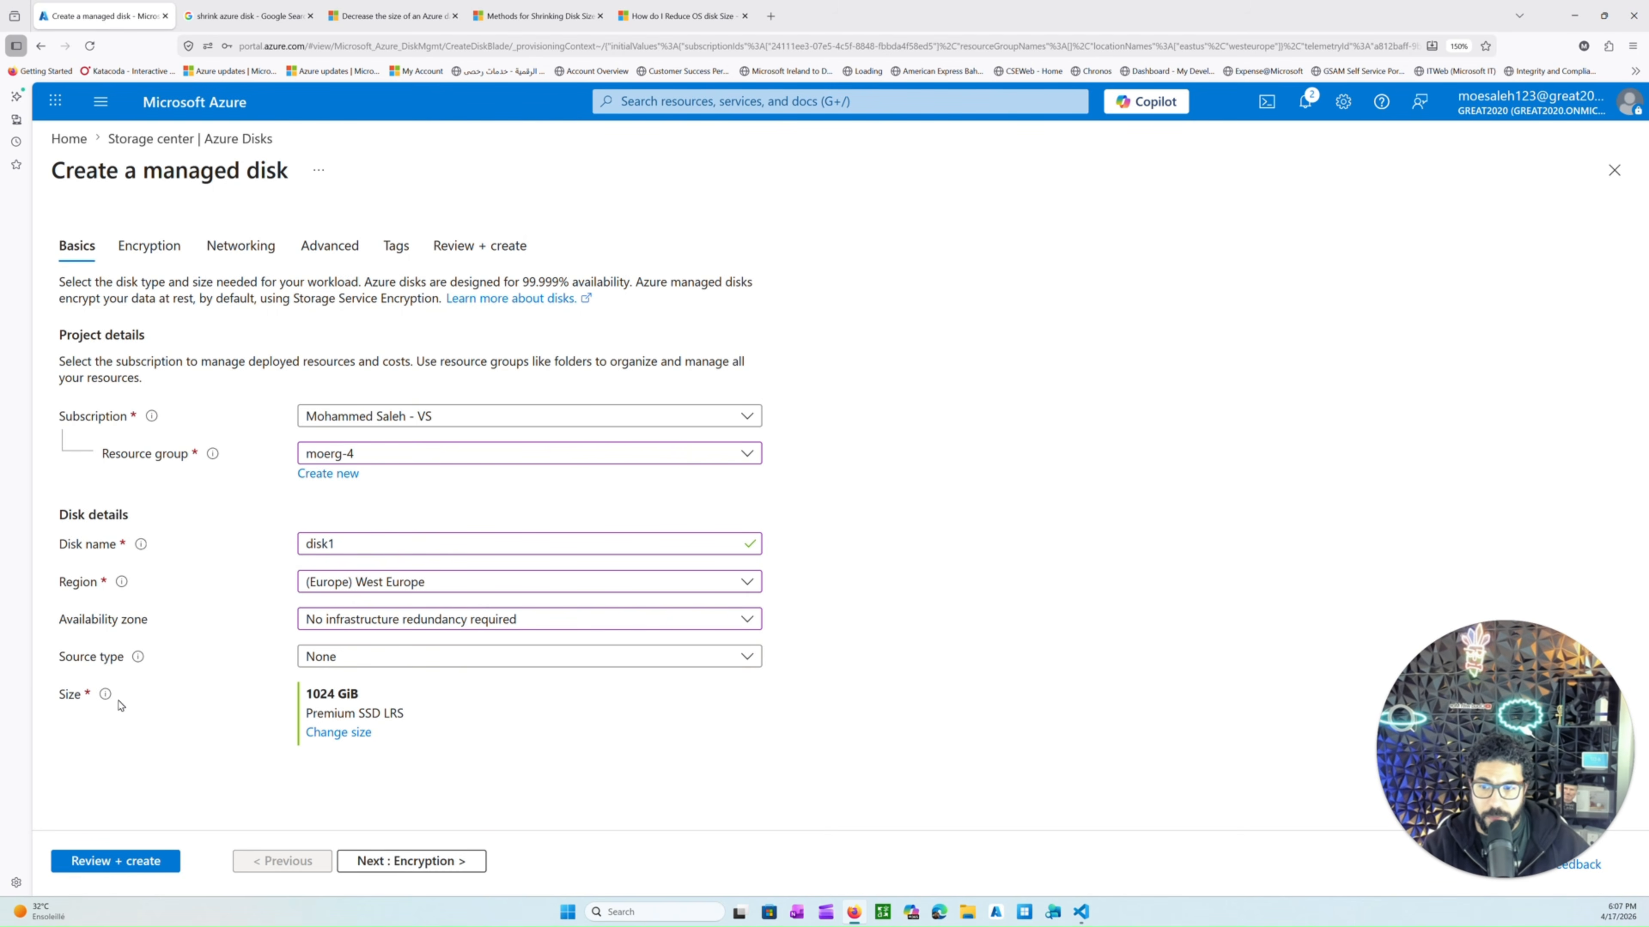
double_click(65, 698)
mouse_move(308, 695)
mouse_down()
mouse_move(384, 706)
mouse_move(332, 712)
mouse_up()
Step through the remaining tabs with default settings, then review and create the disk.
click(370, 854)
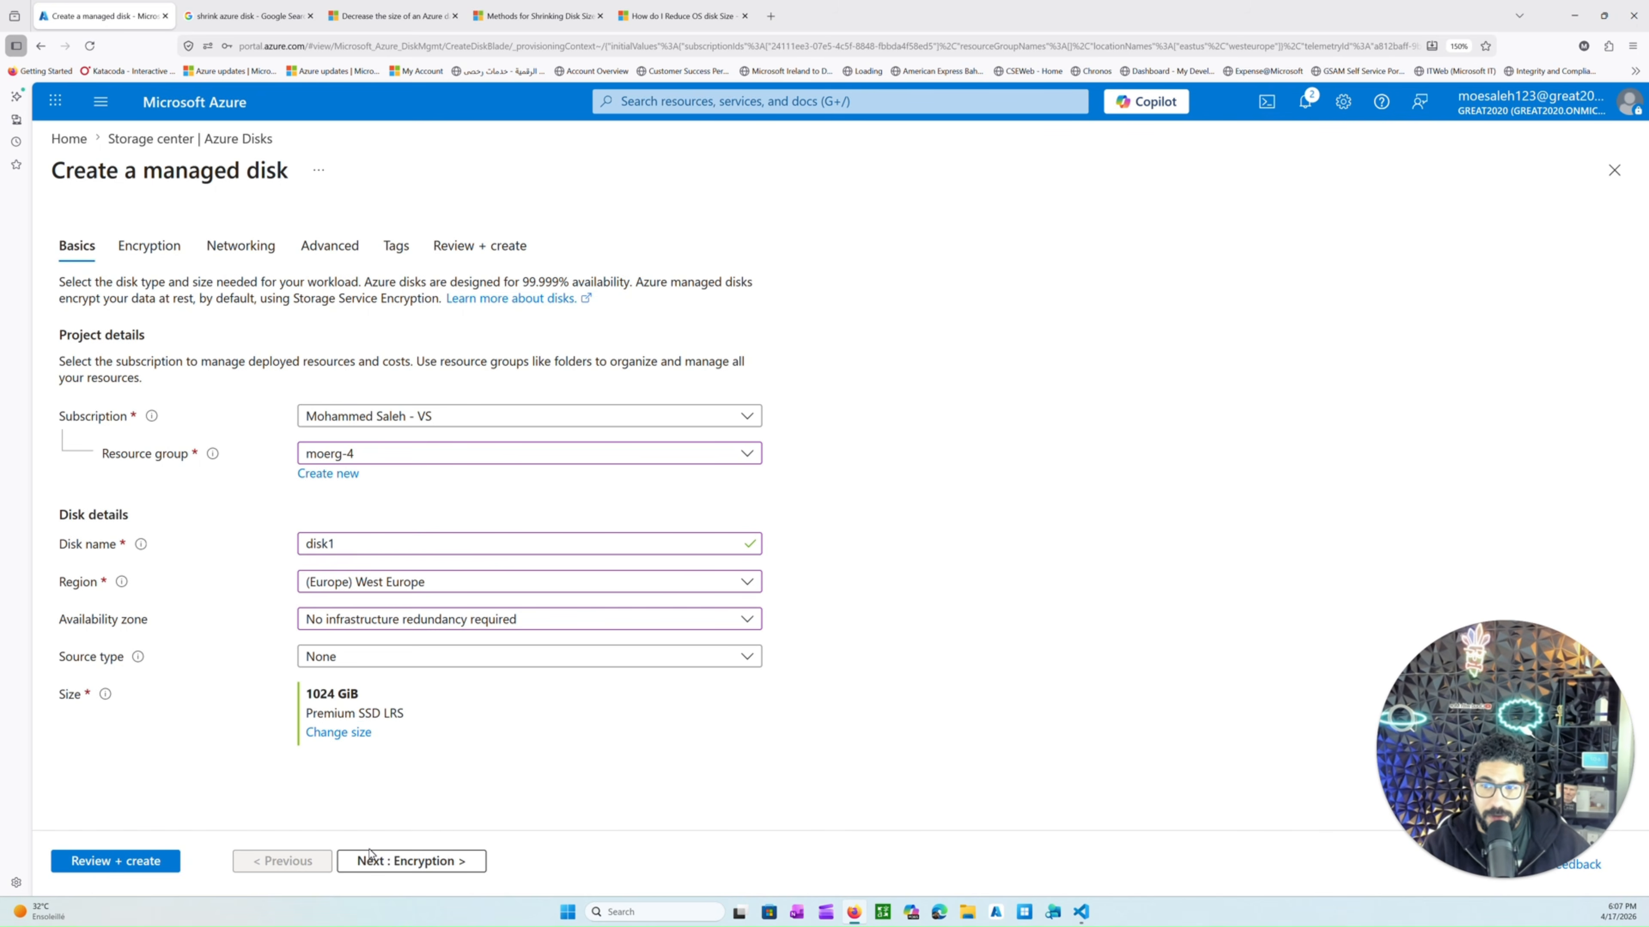
click(372, 859)
click(396, 864)
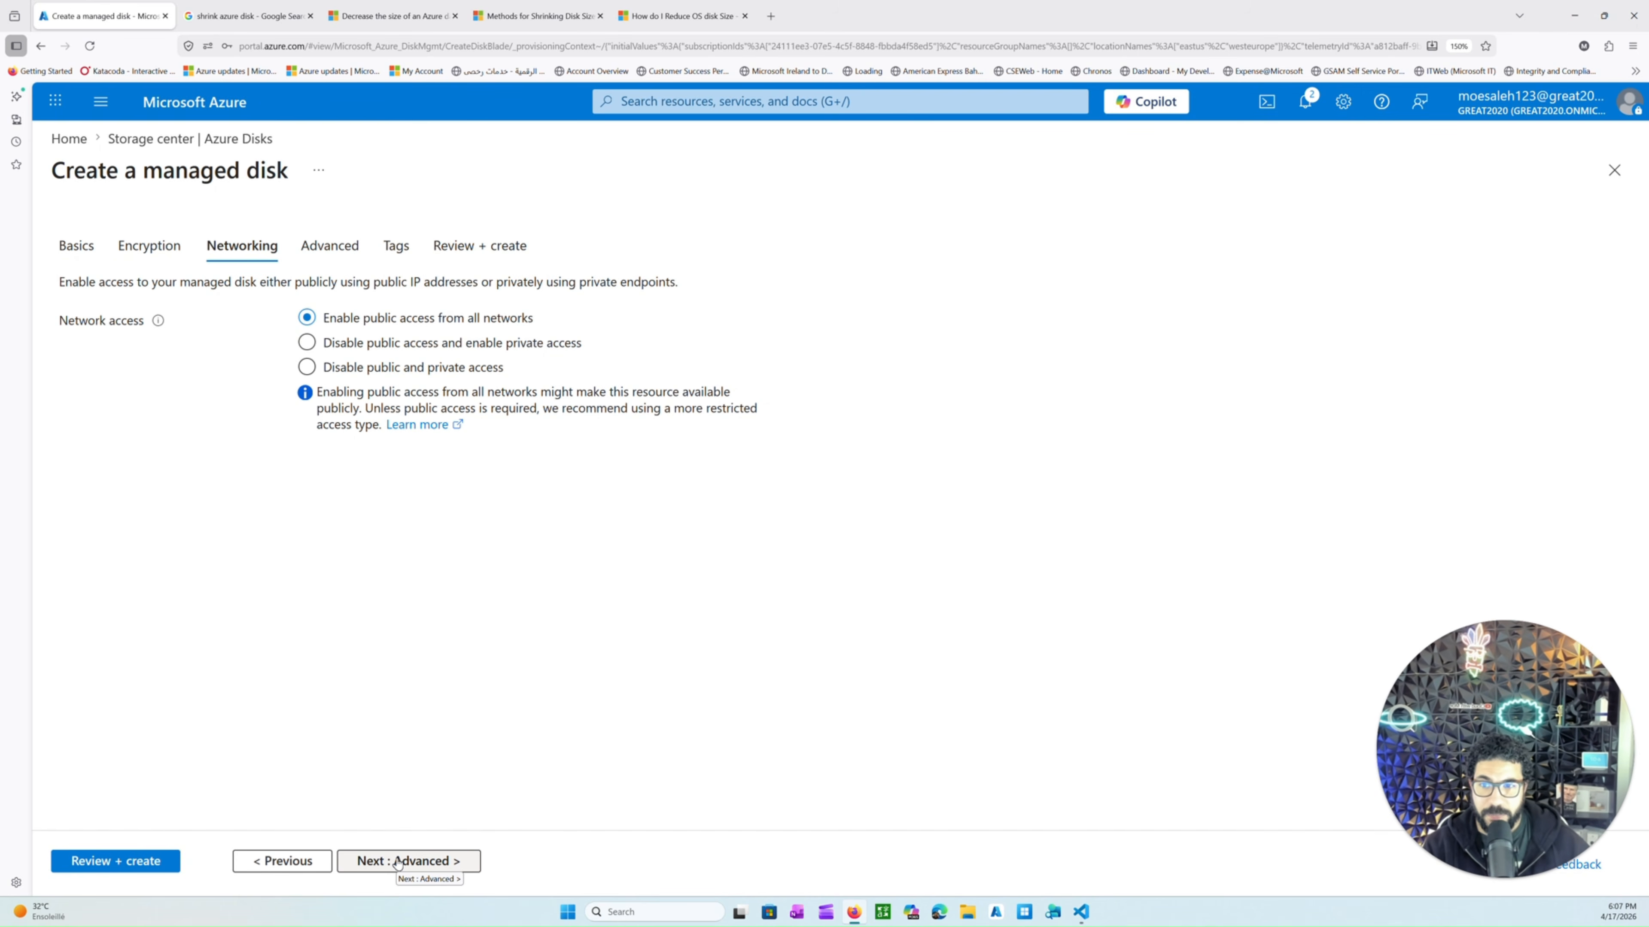
click(397, 864)
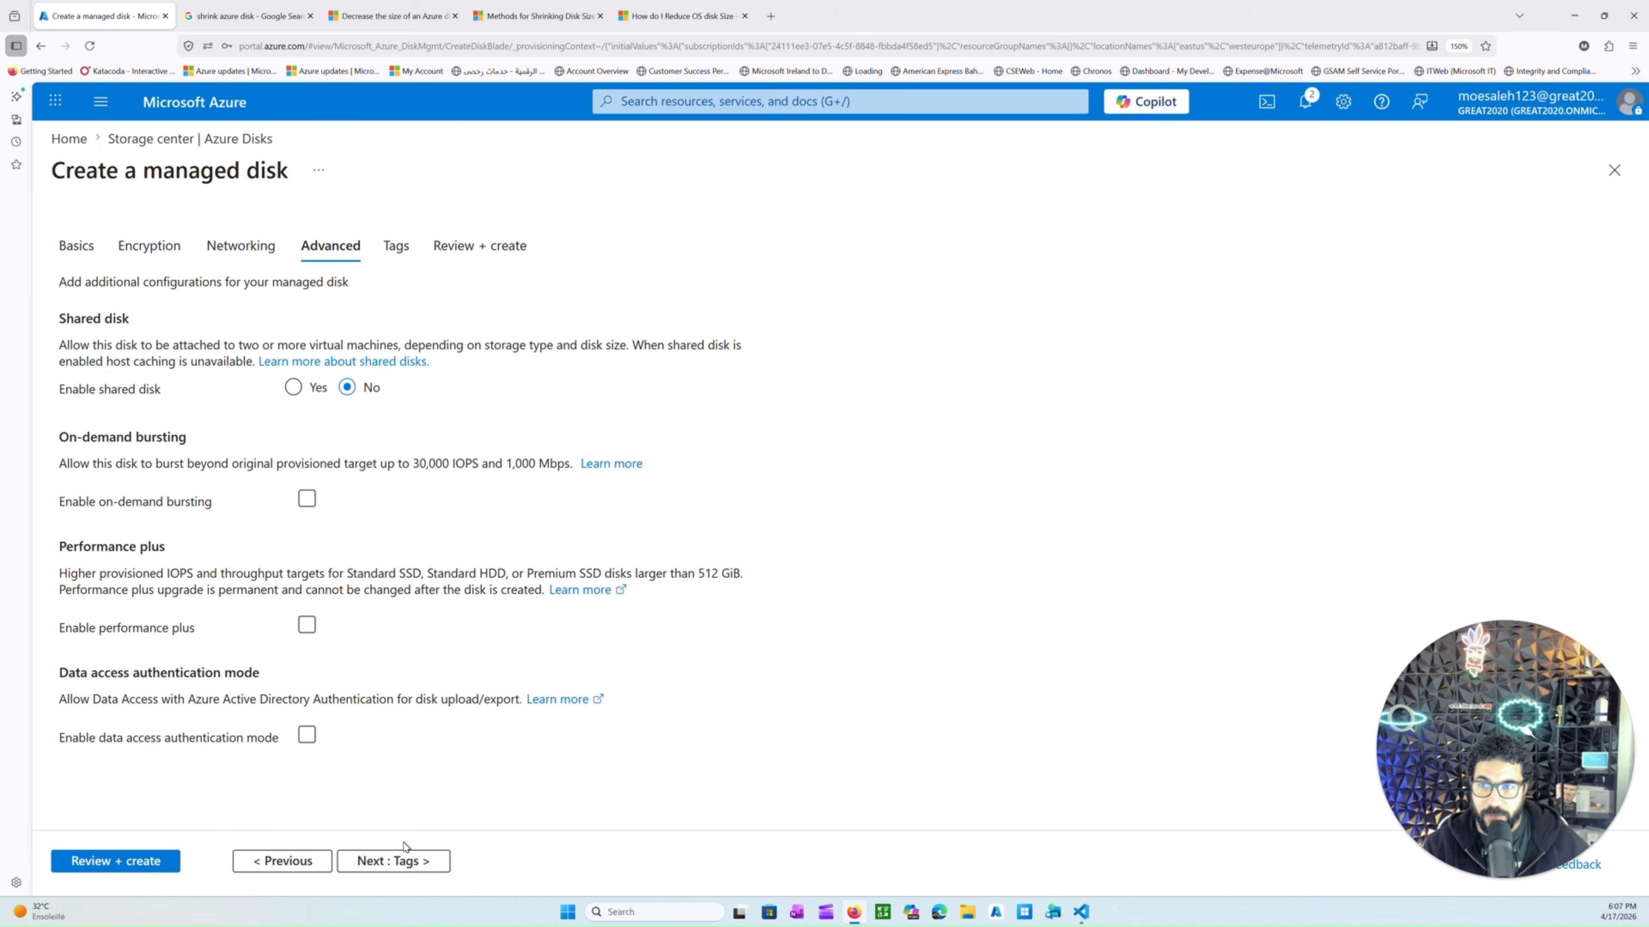
click(397, 860)
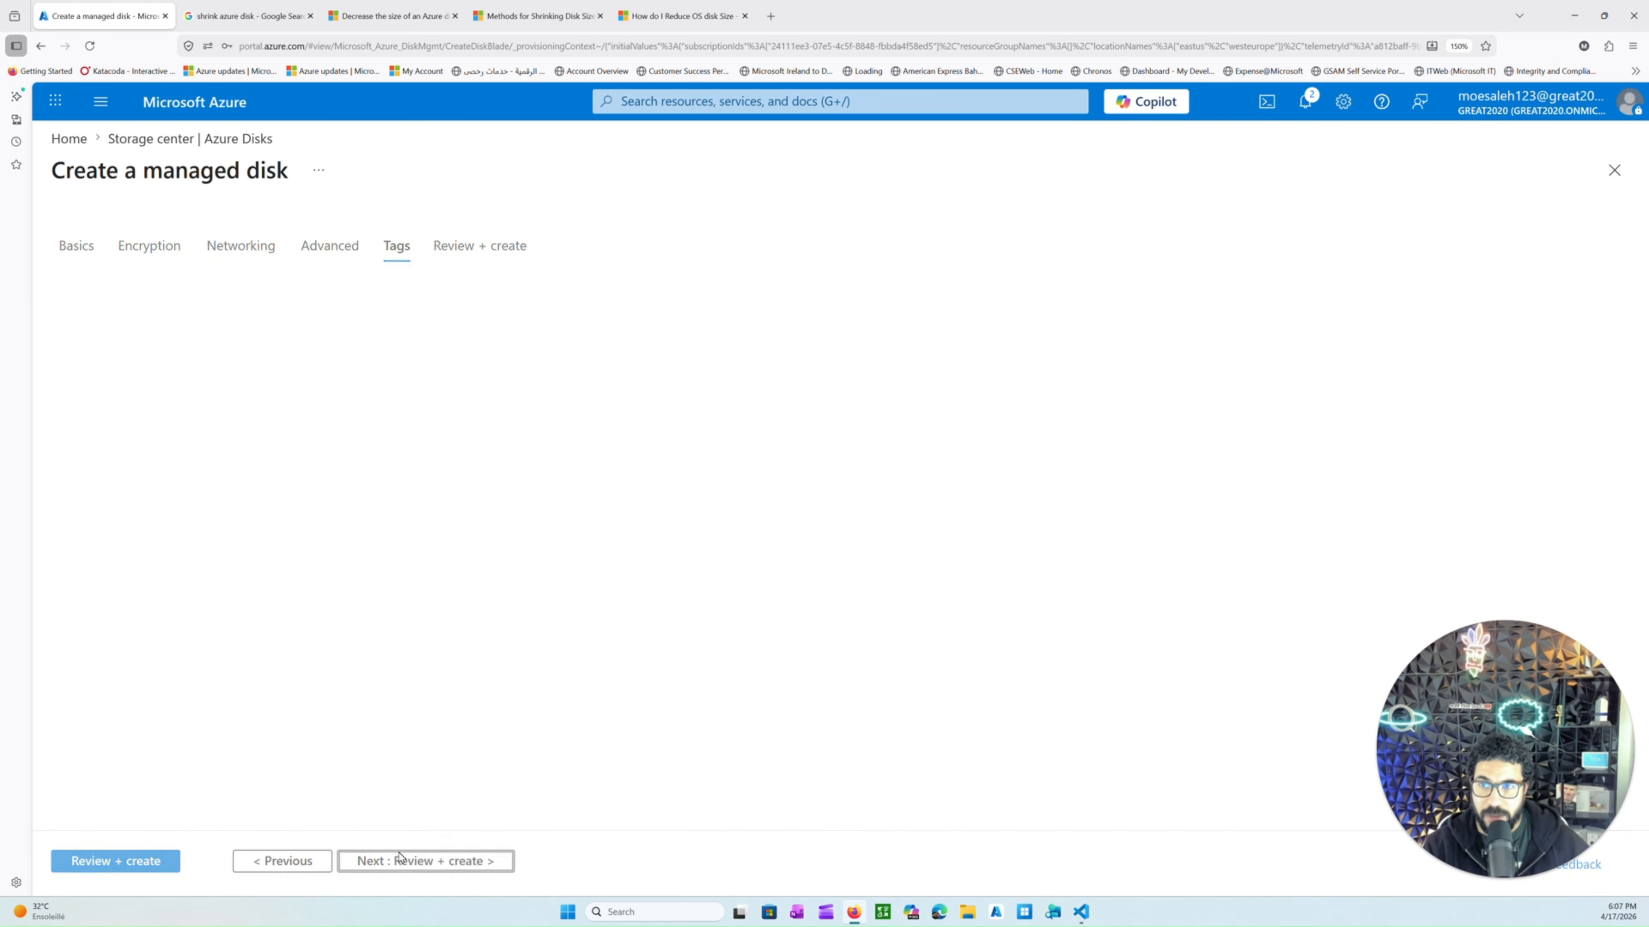
click(163, 858)
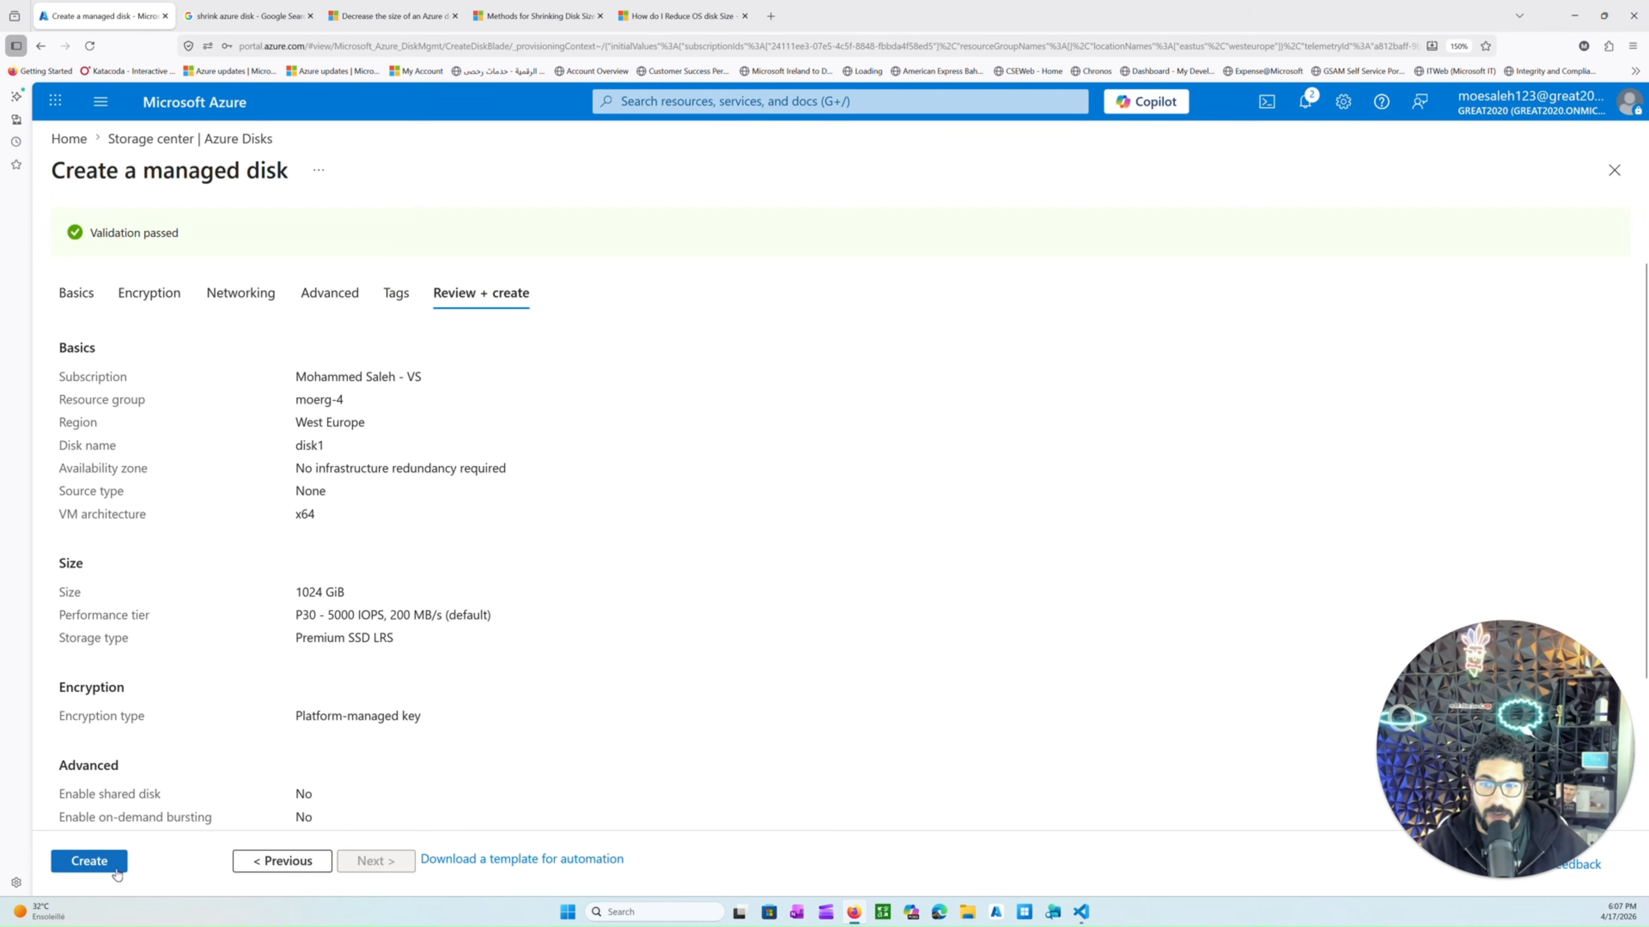
click(89, 862)
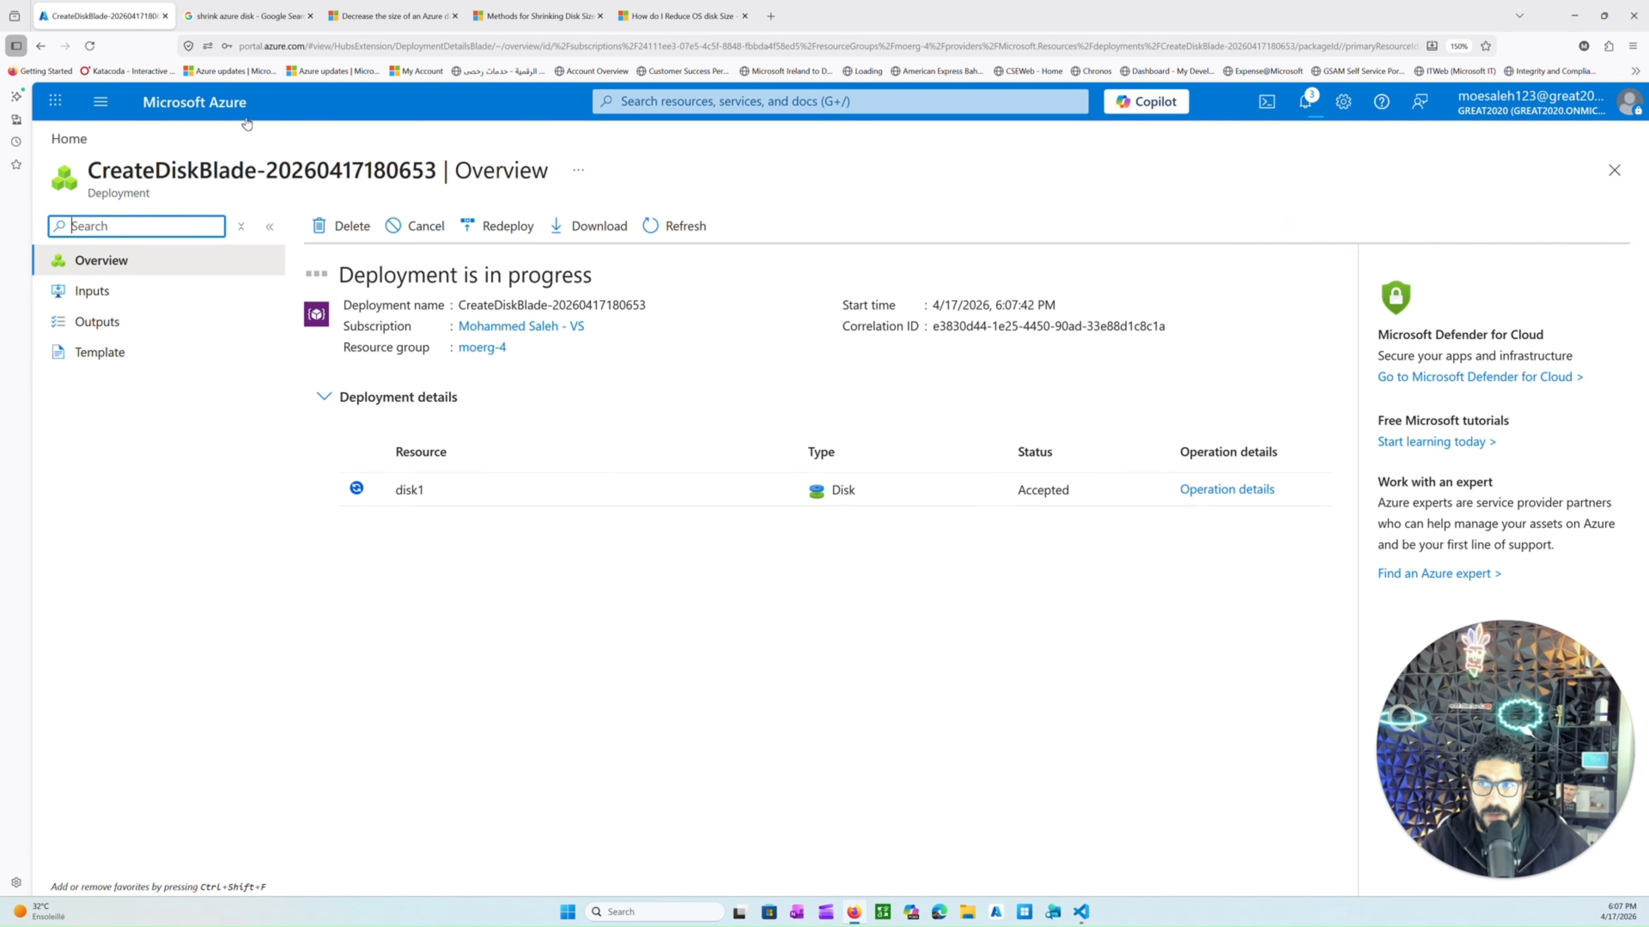
Open the Disks settings of the windows-vm virtual machine.
click(222, 107)
click(600, 271)
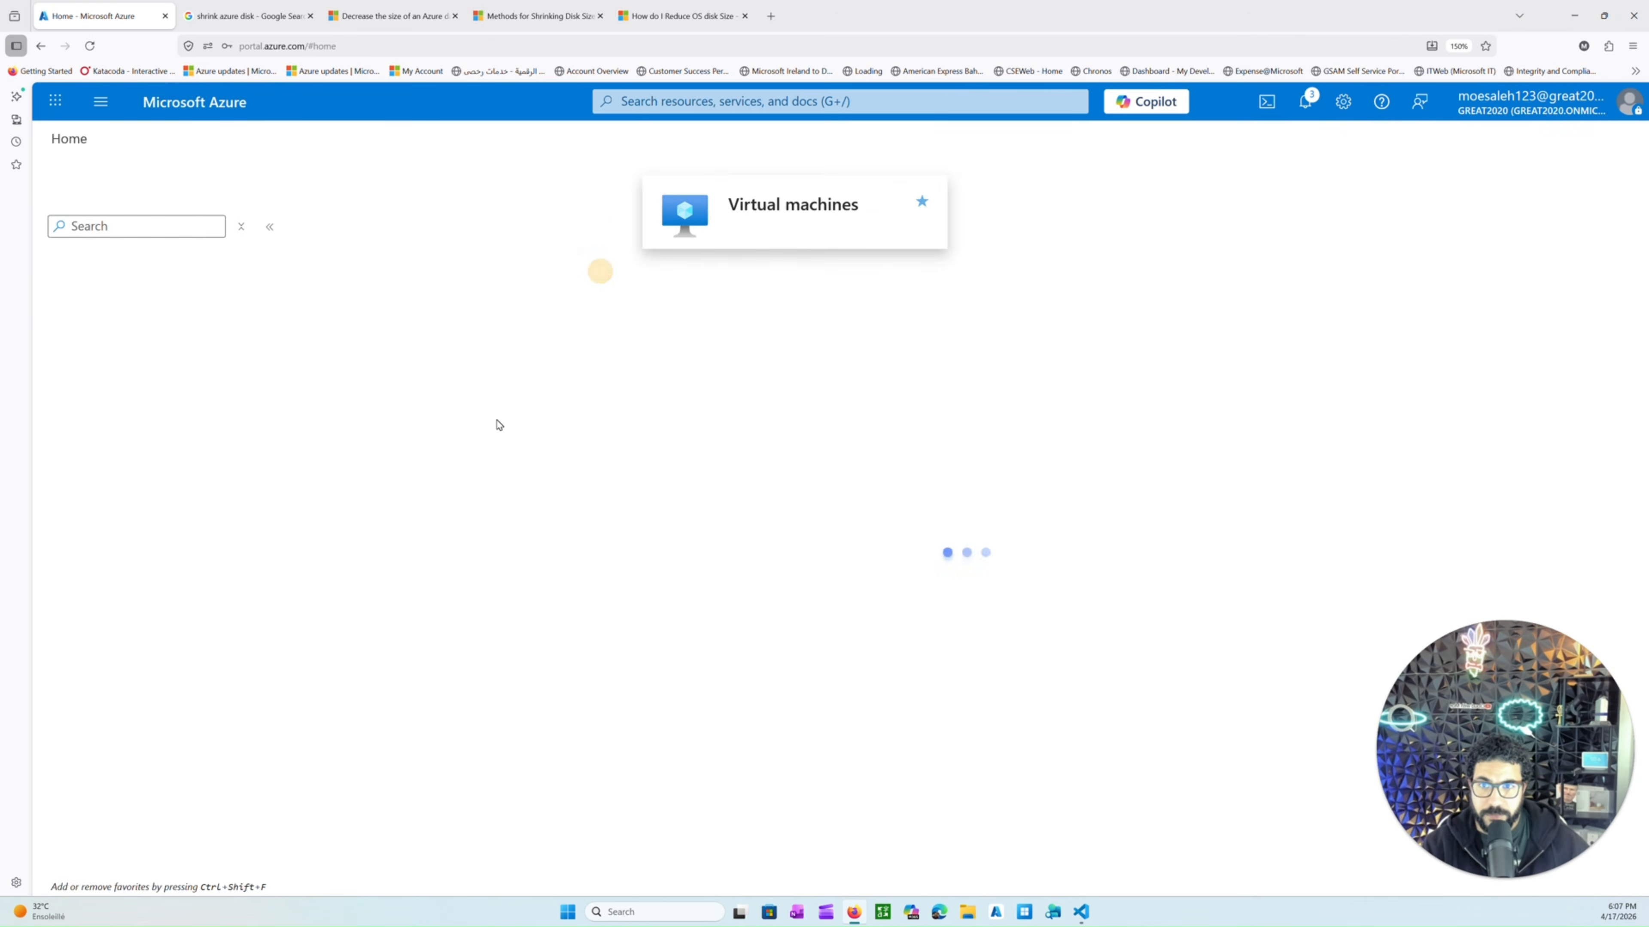
click(416, 415)
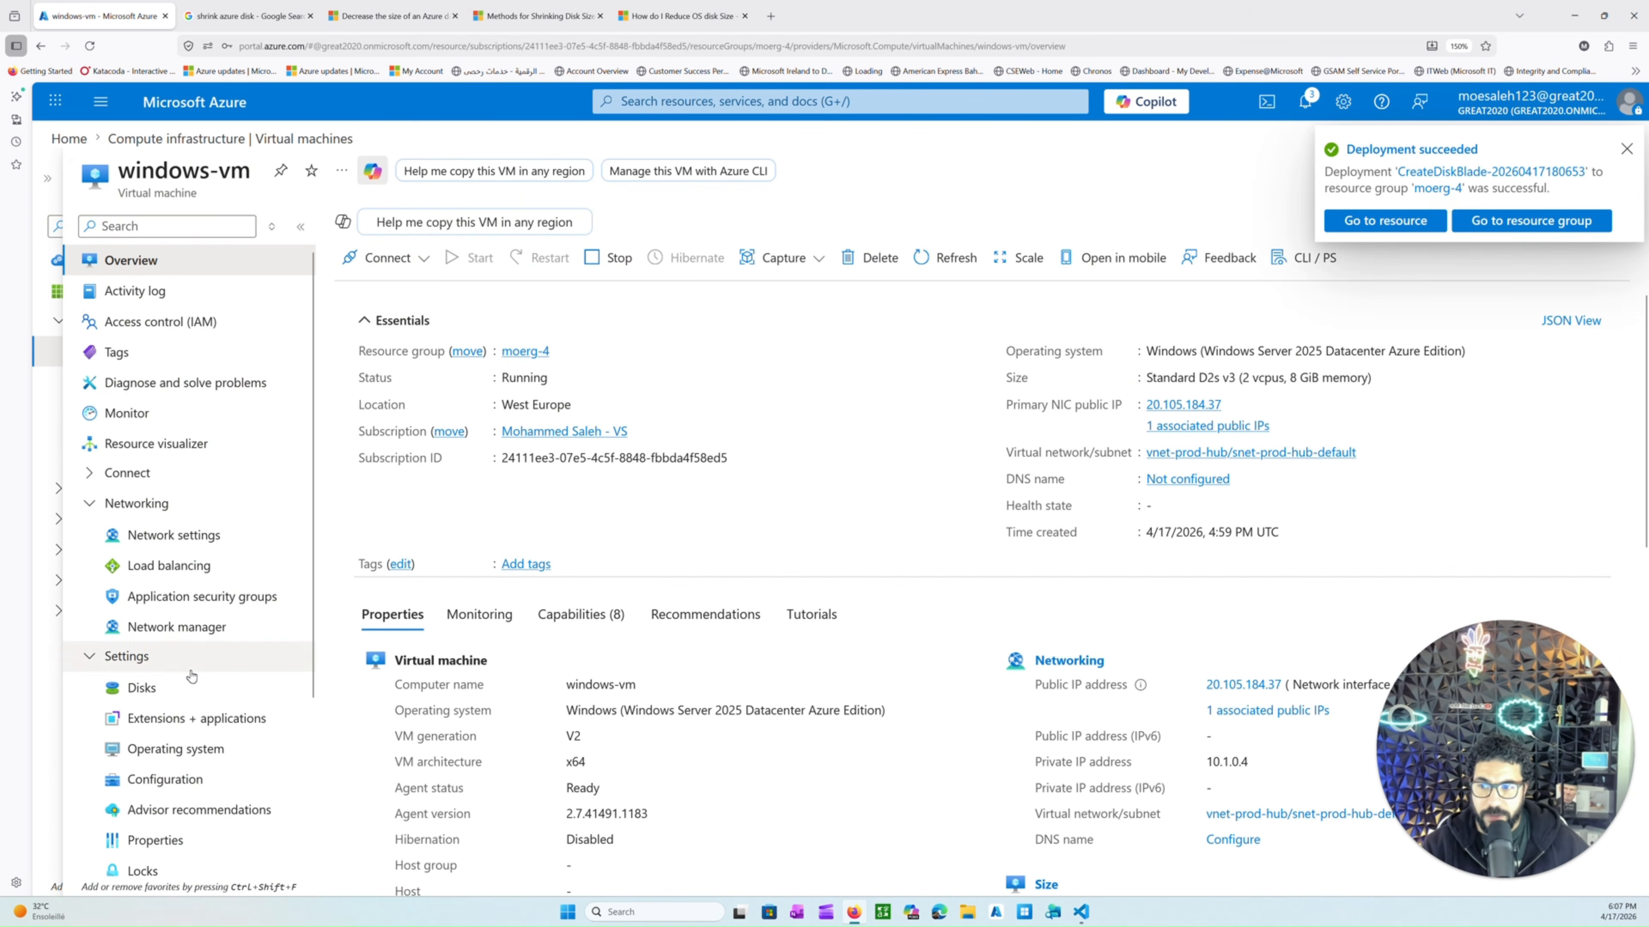
click(189, 686)
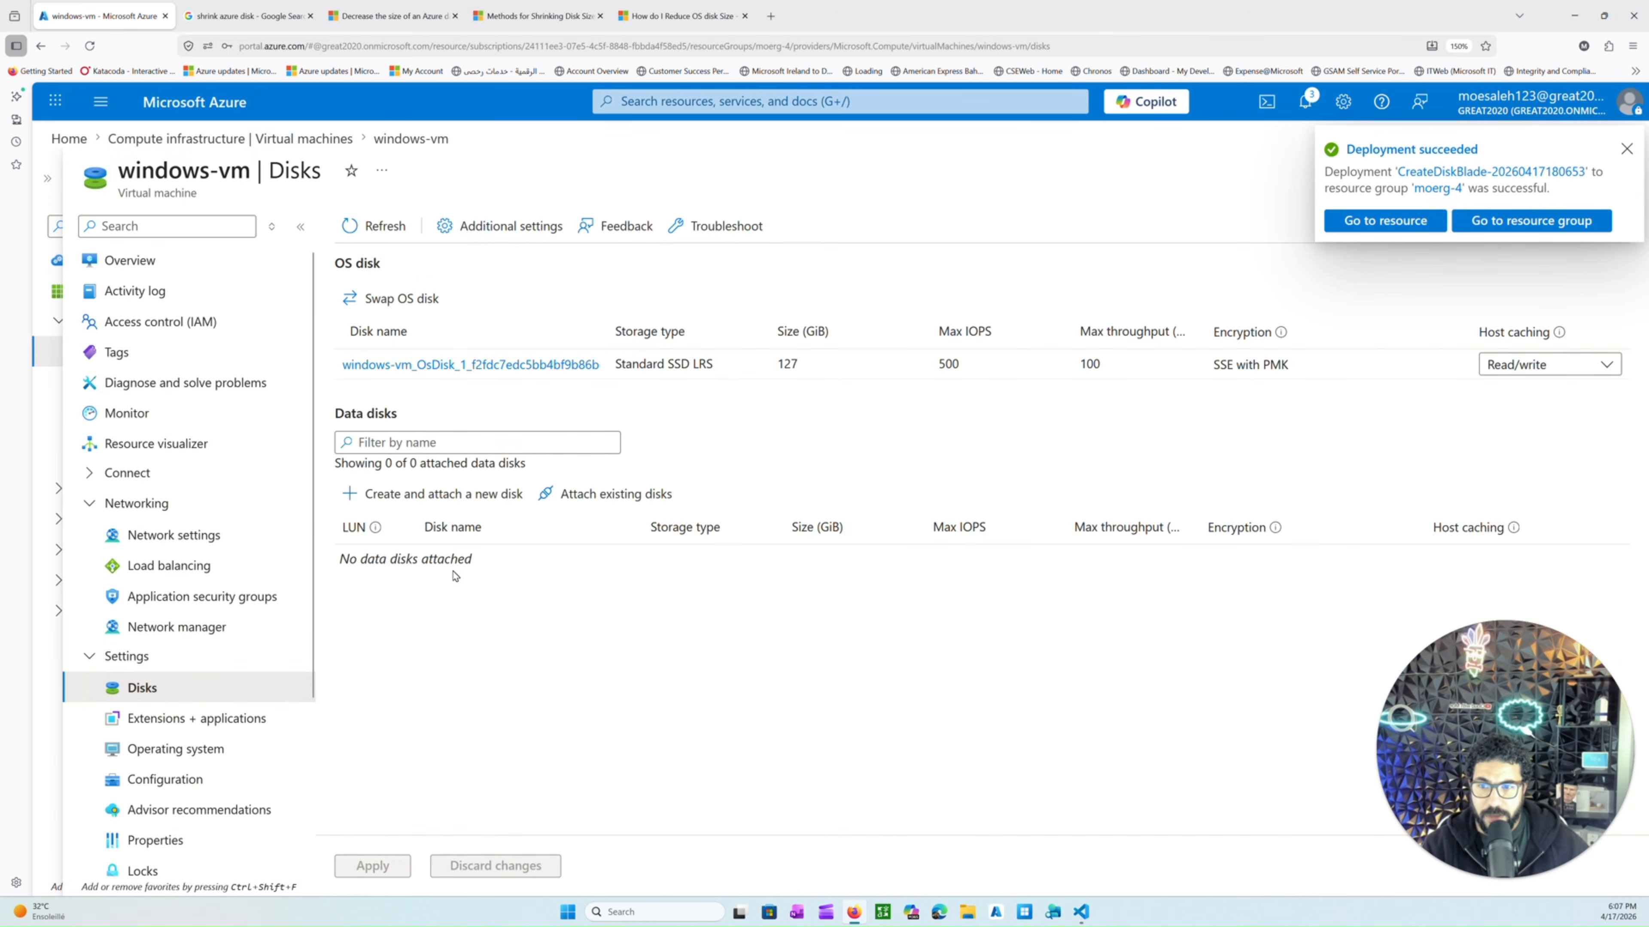
Attach the existing disk1 as a data disk at LUN 0 and apply the change.
click(587, 495)
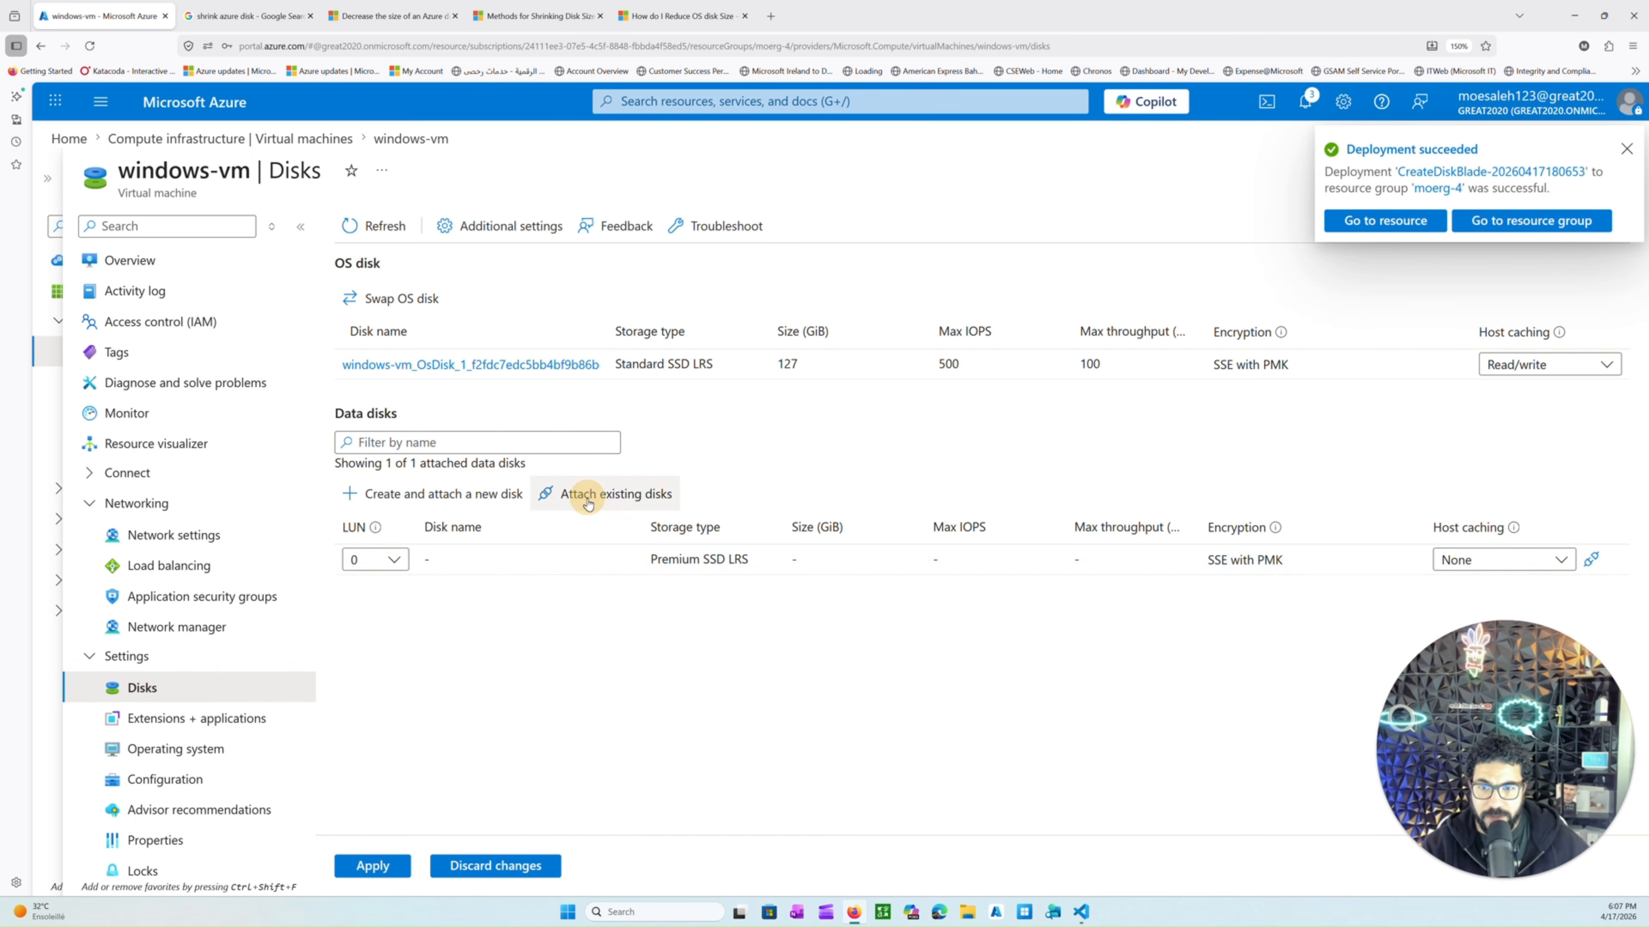
click(393, 560)
click(401, 563)
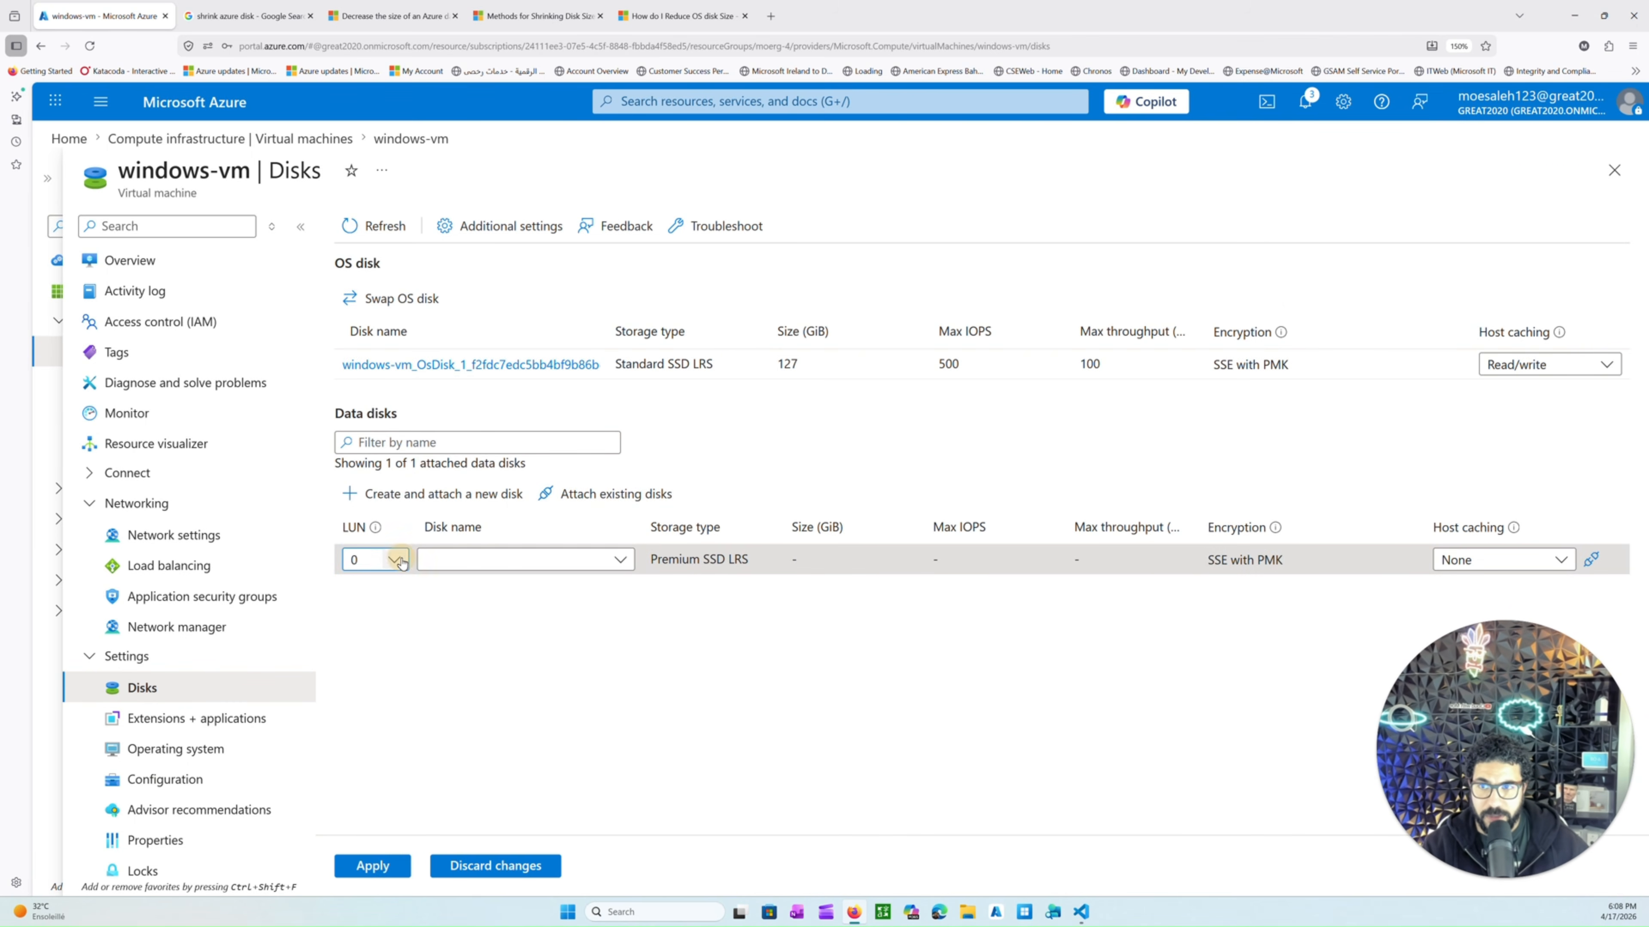
click(483, 560)
click(513, 649)
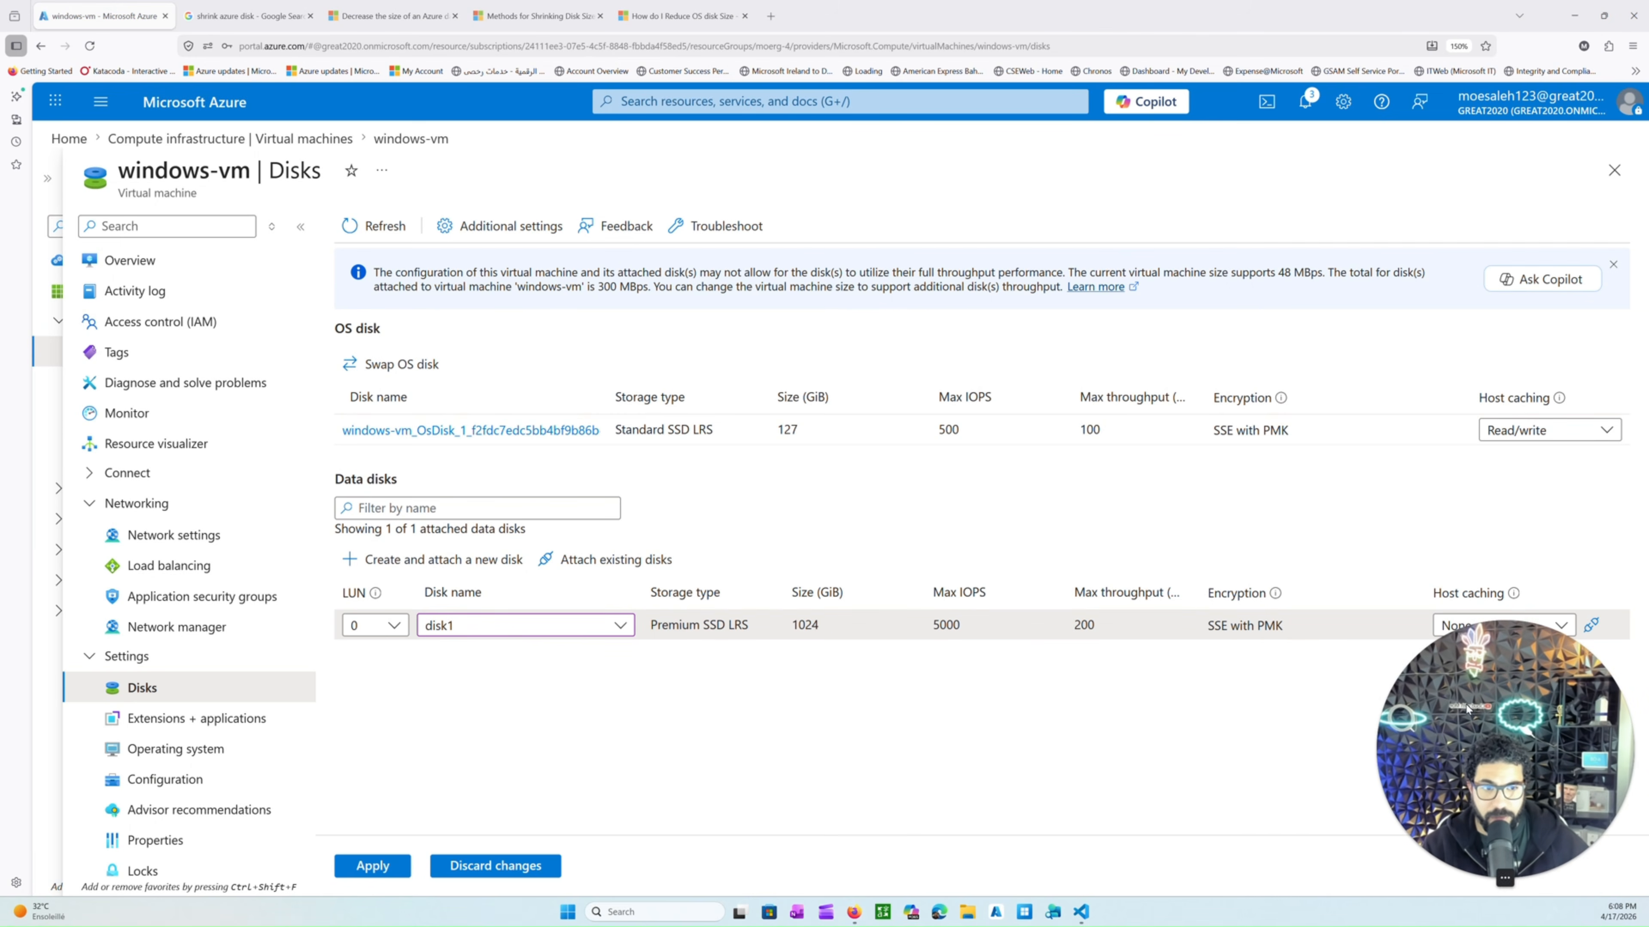
click(392, 864)
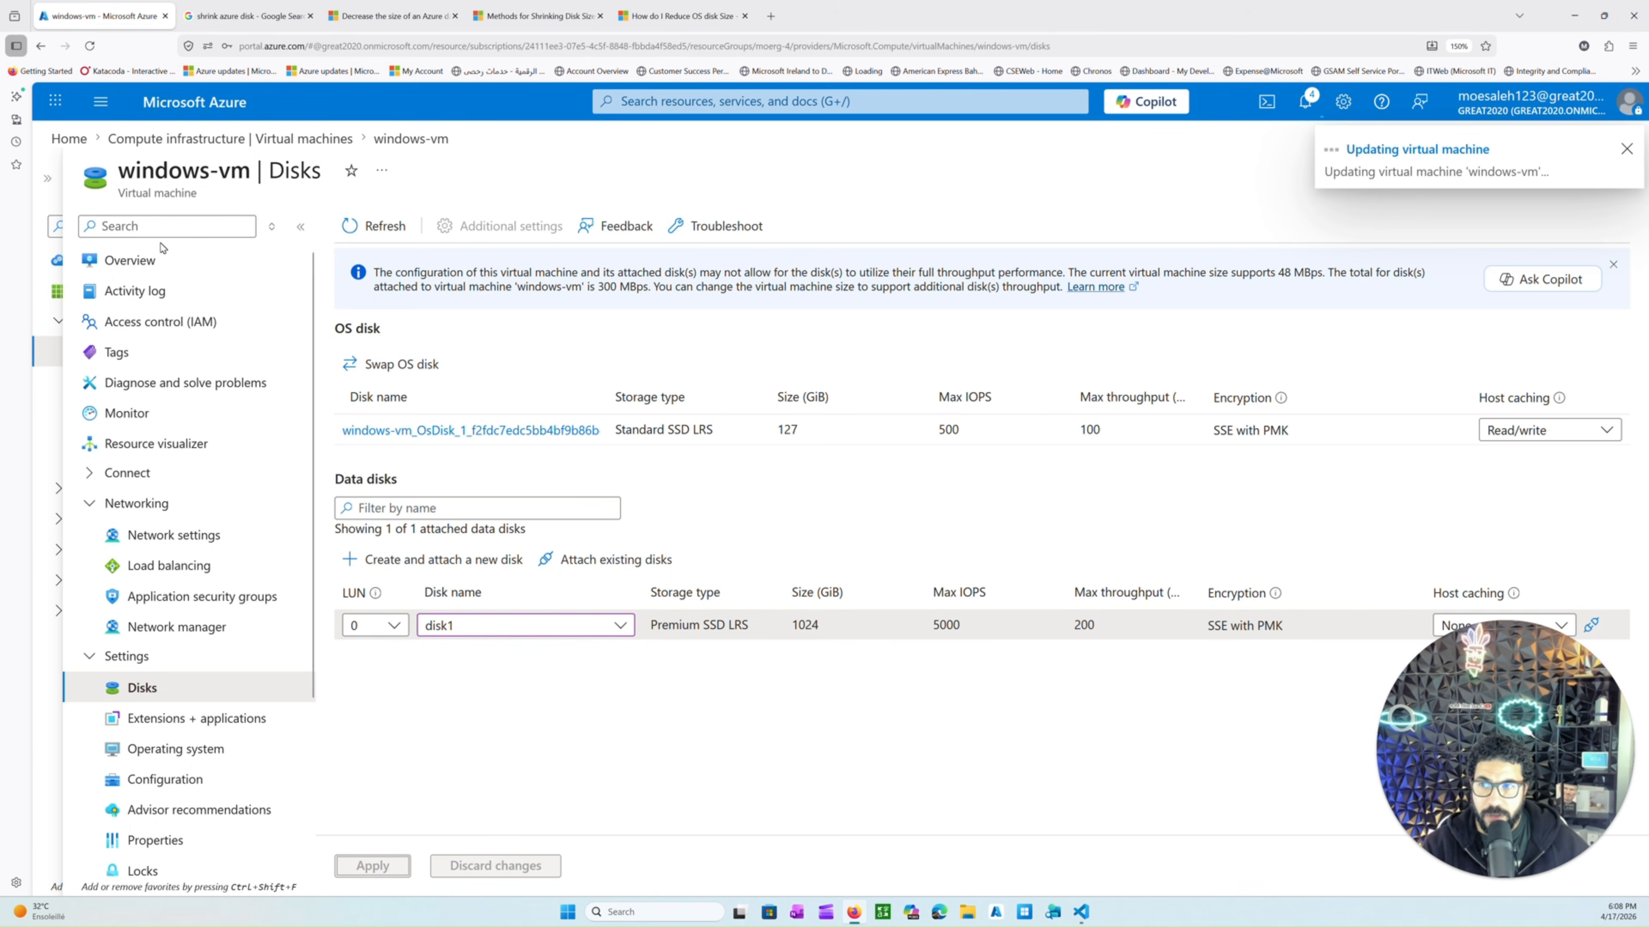
Open the windows-vm overview and copy the VM's public IP address.
click(161, 258)
click(922, 513)
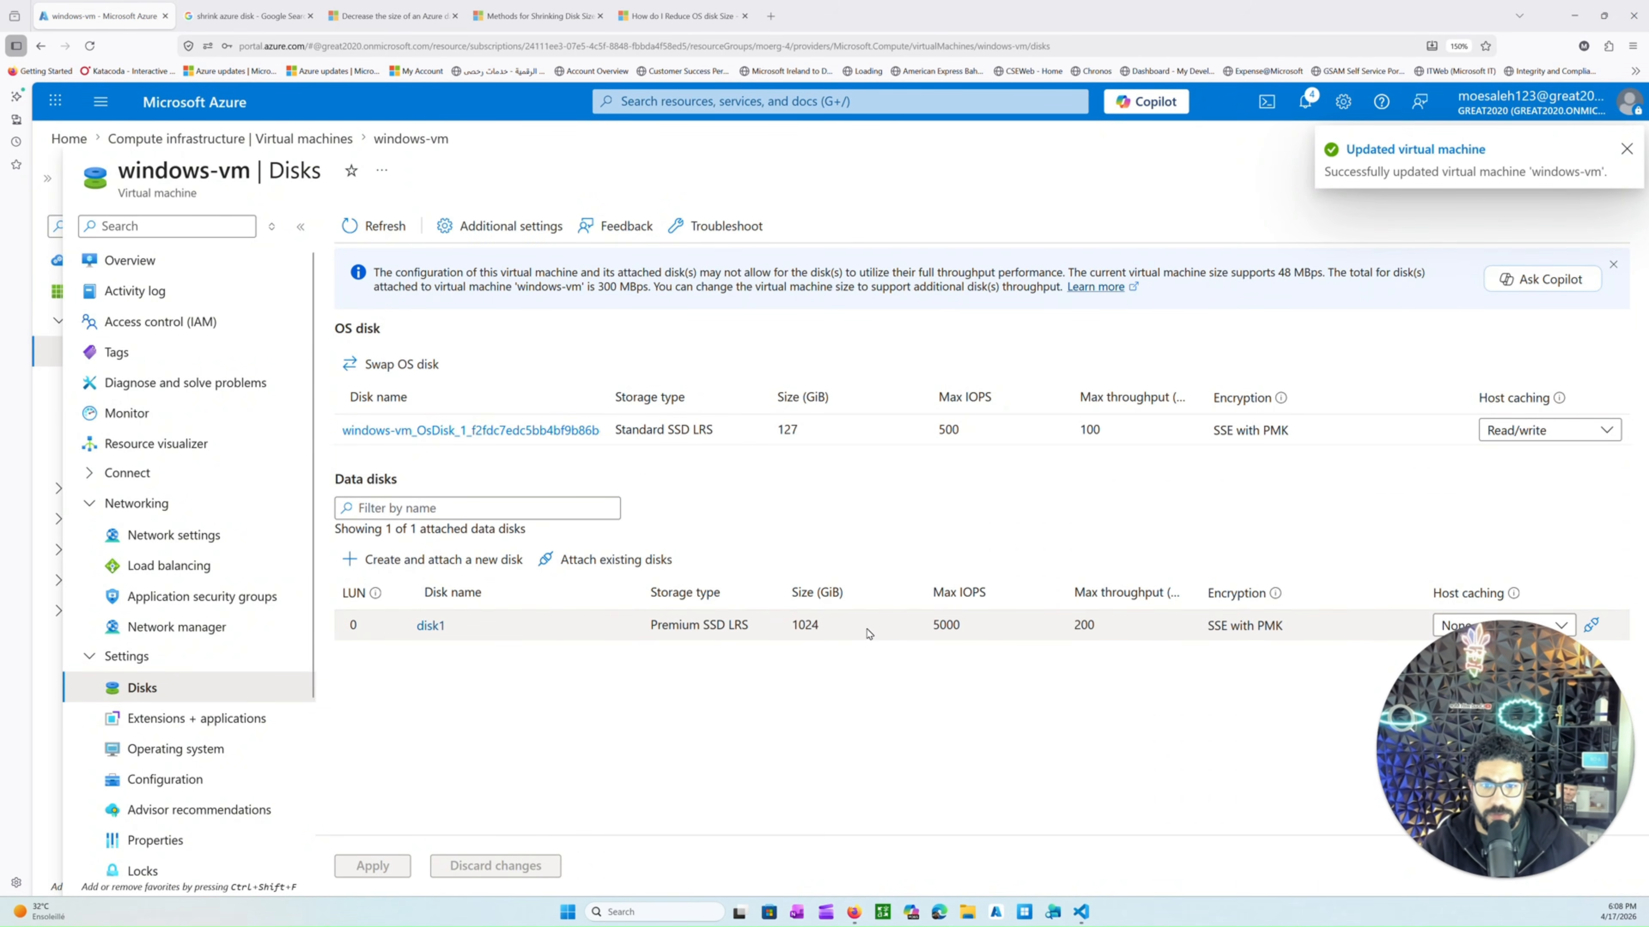
click(183, 259)
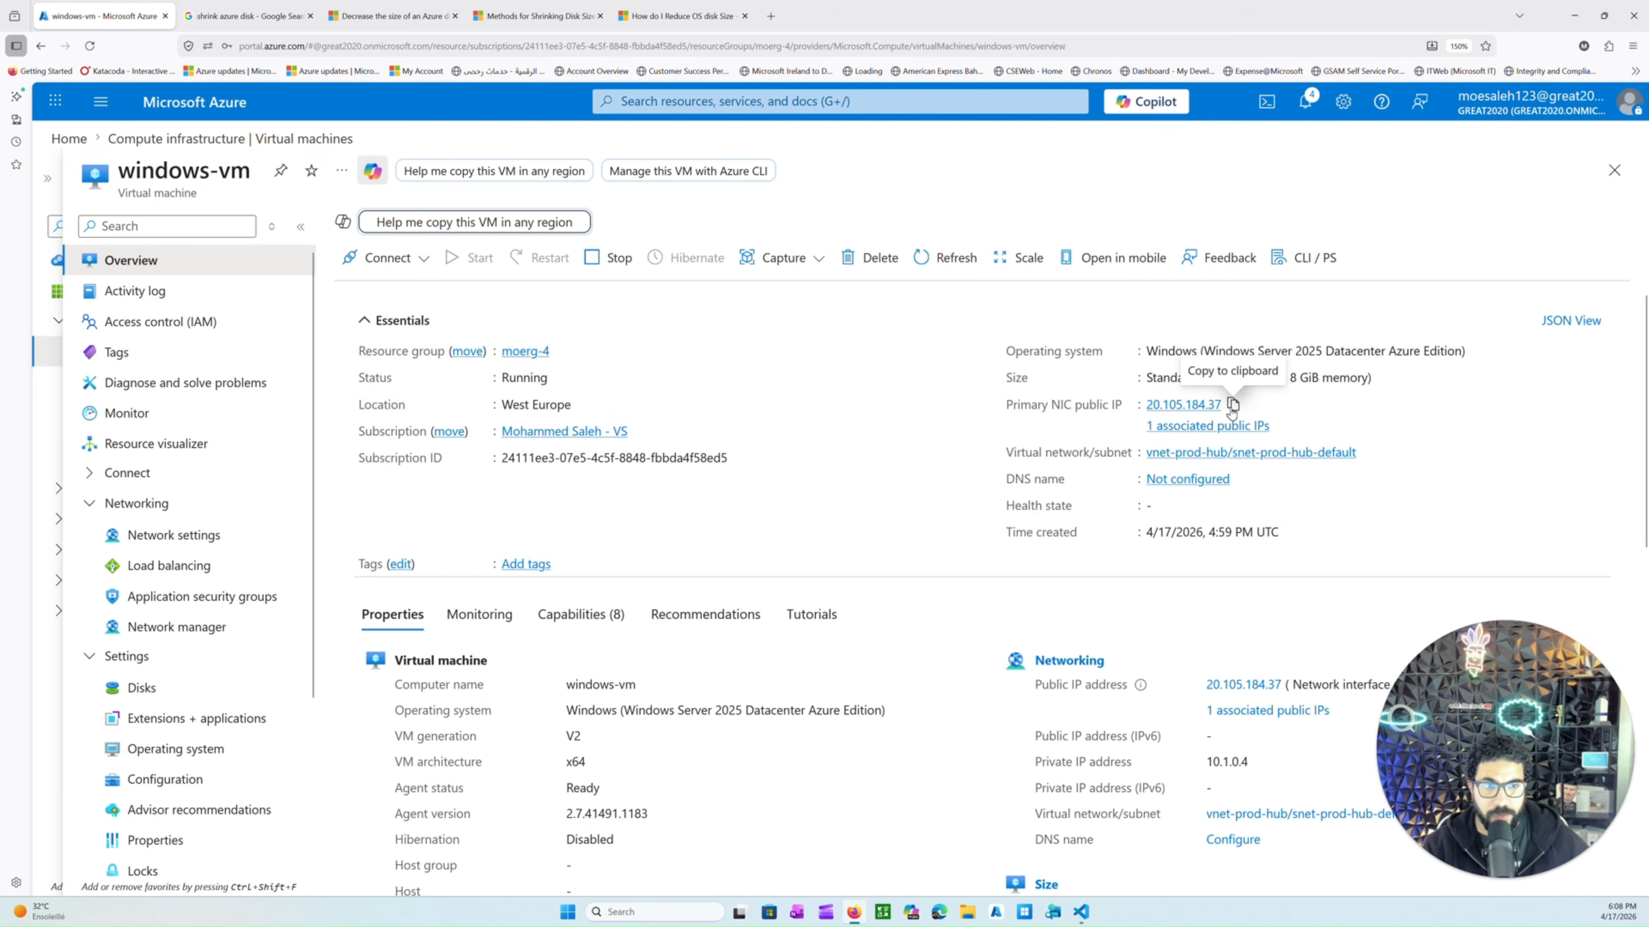
click(1232, 404)
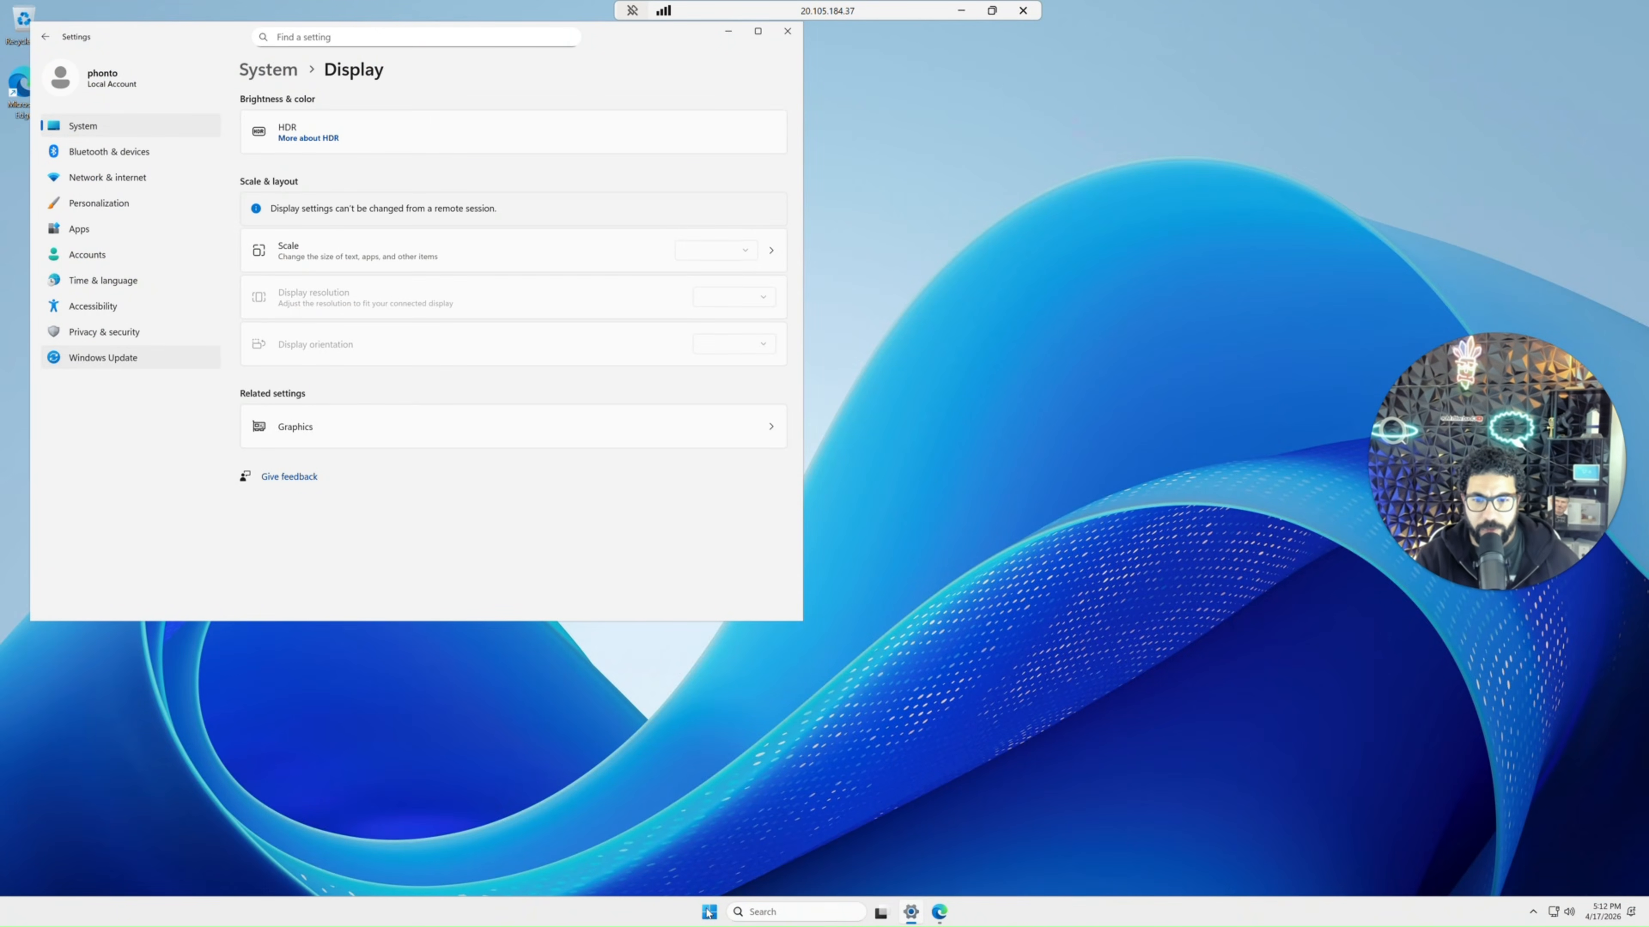
Open Disk Management inside the VM and initialize the new disk with the GPT partition style.
right_click(708, 913)
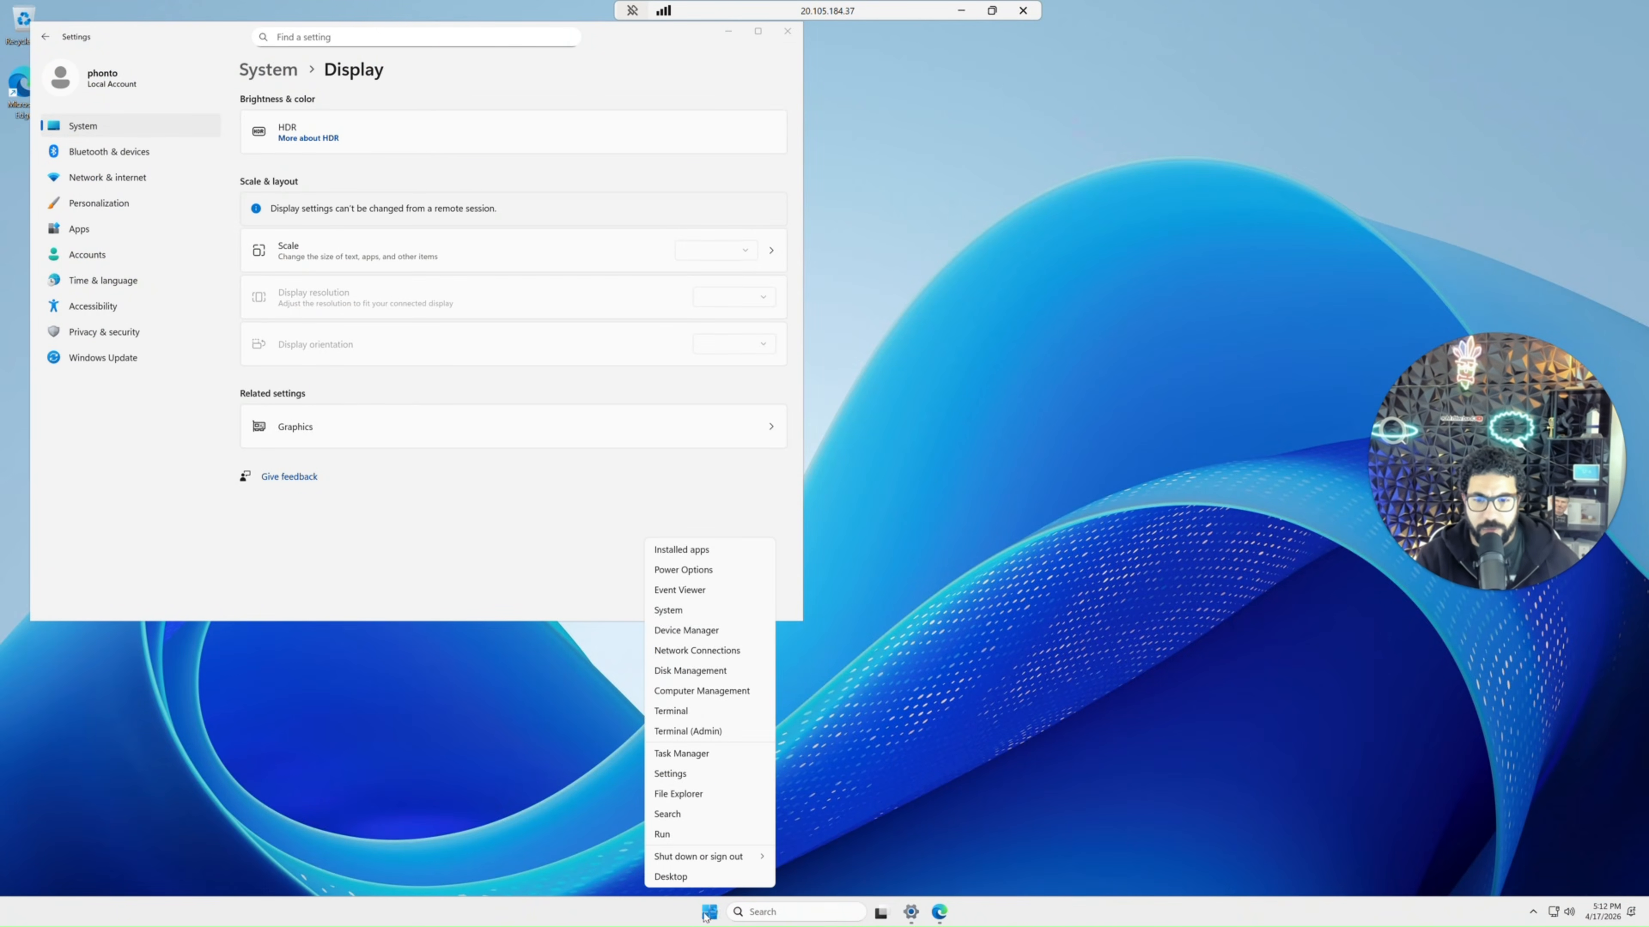
click(672, 711)
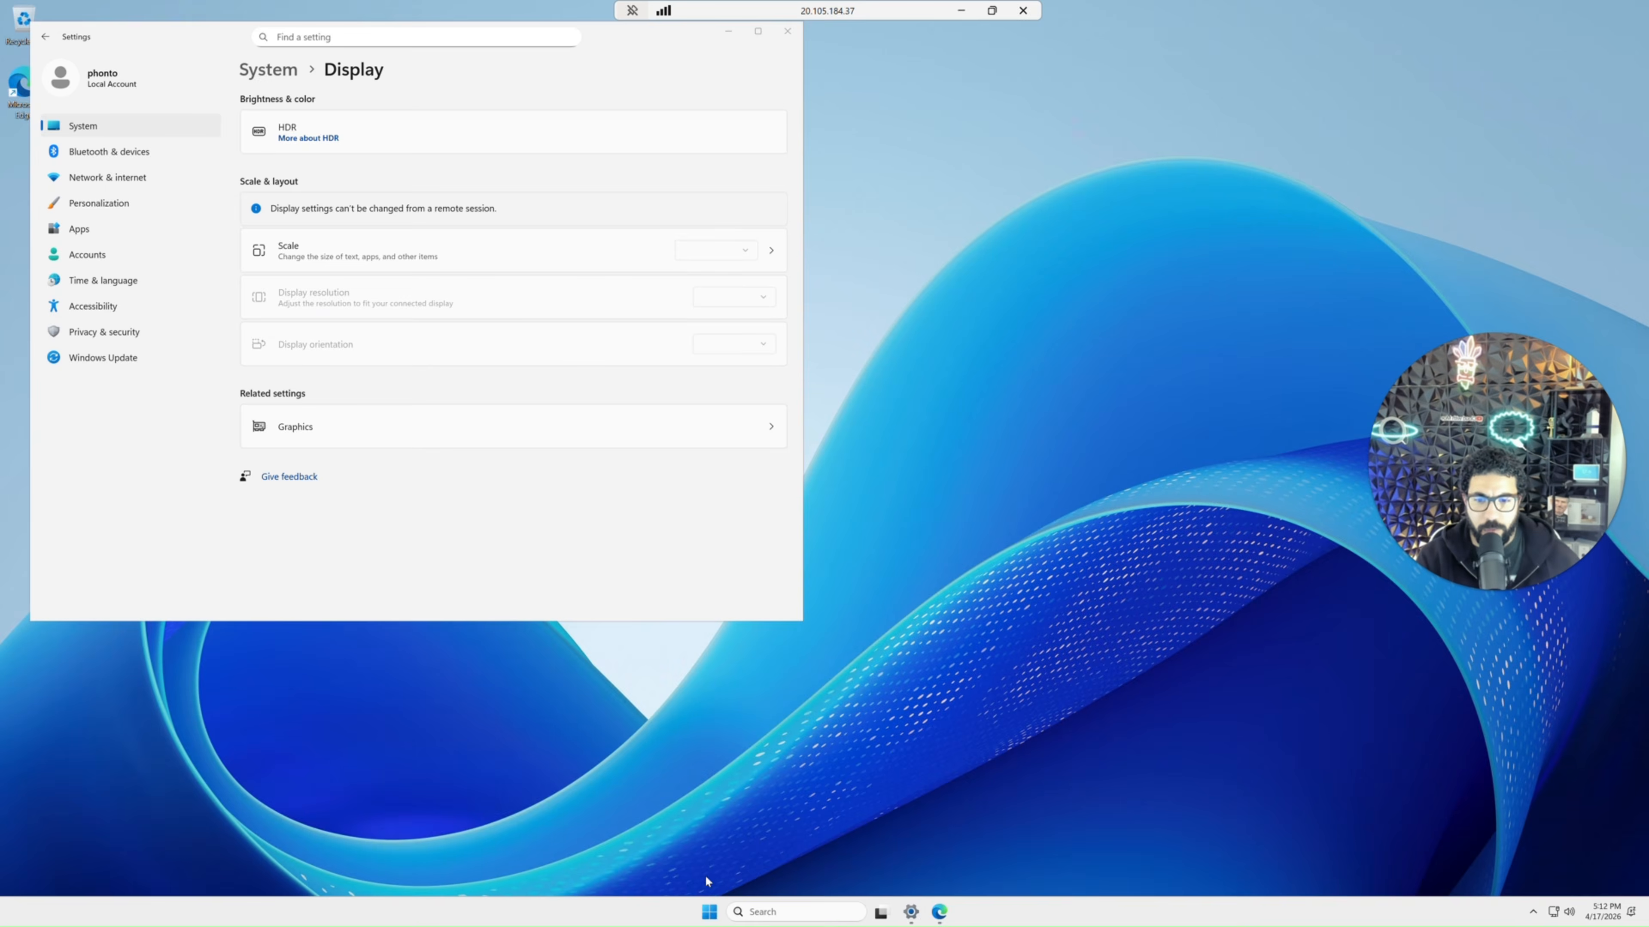
right_click(710, 913)
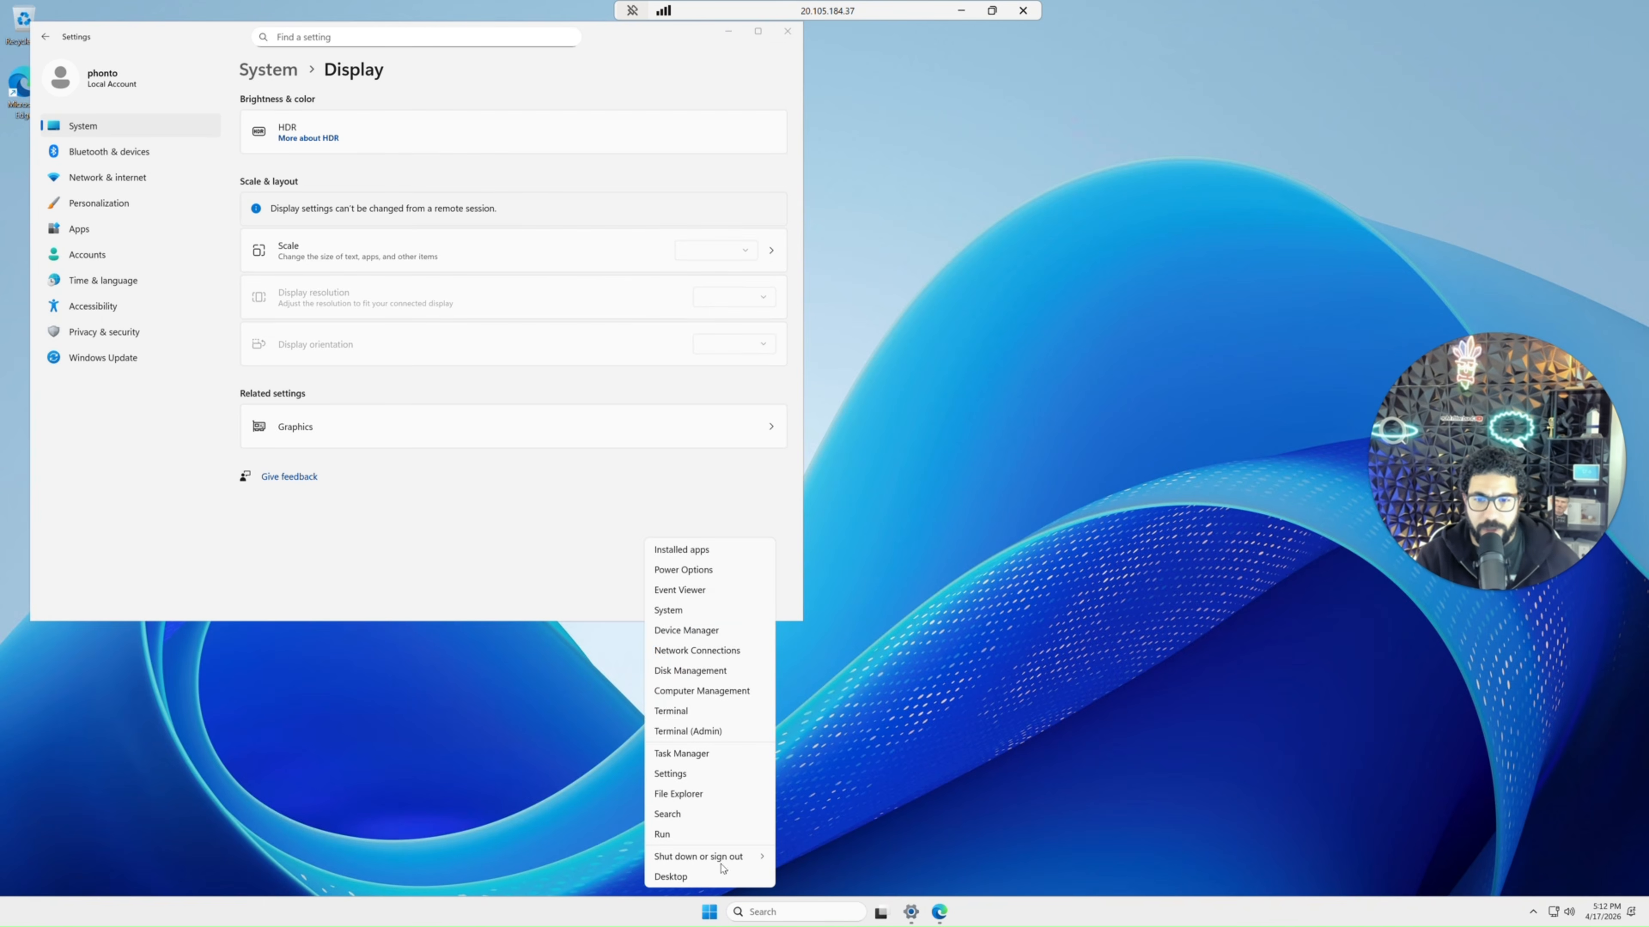
click(694, 679)
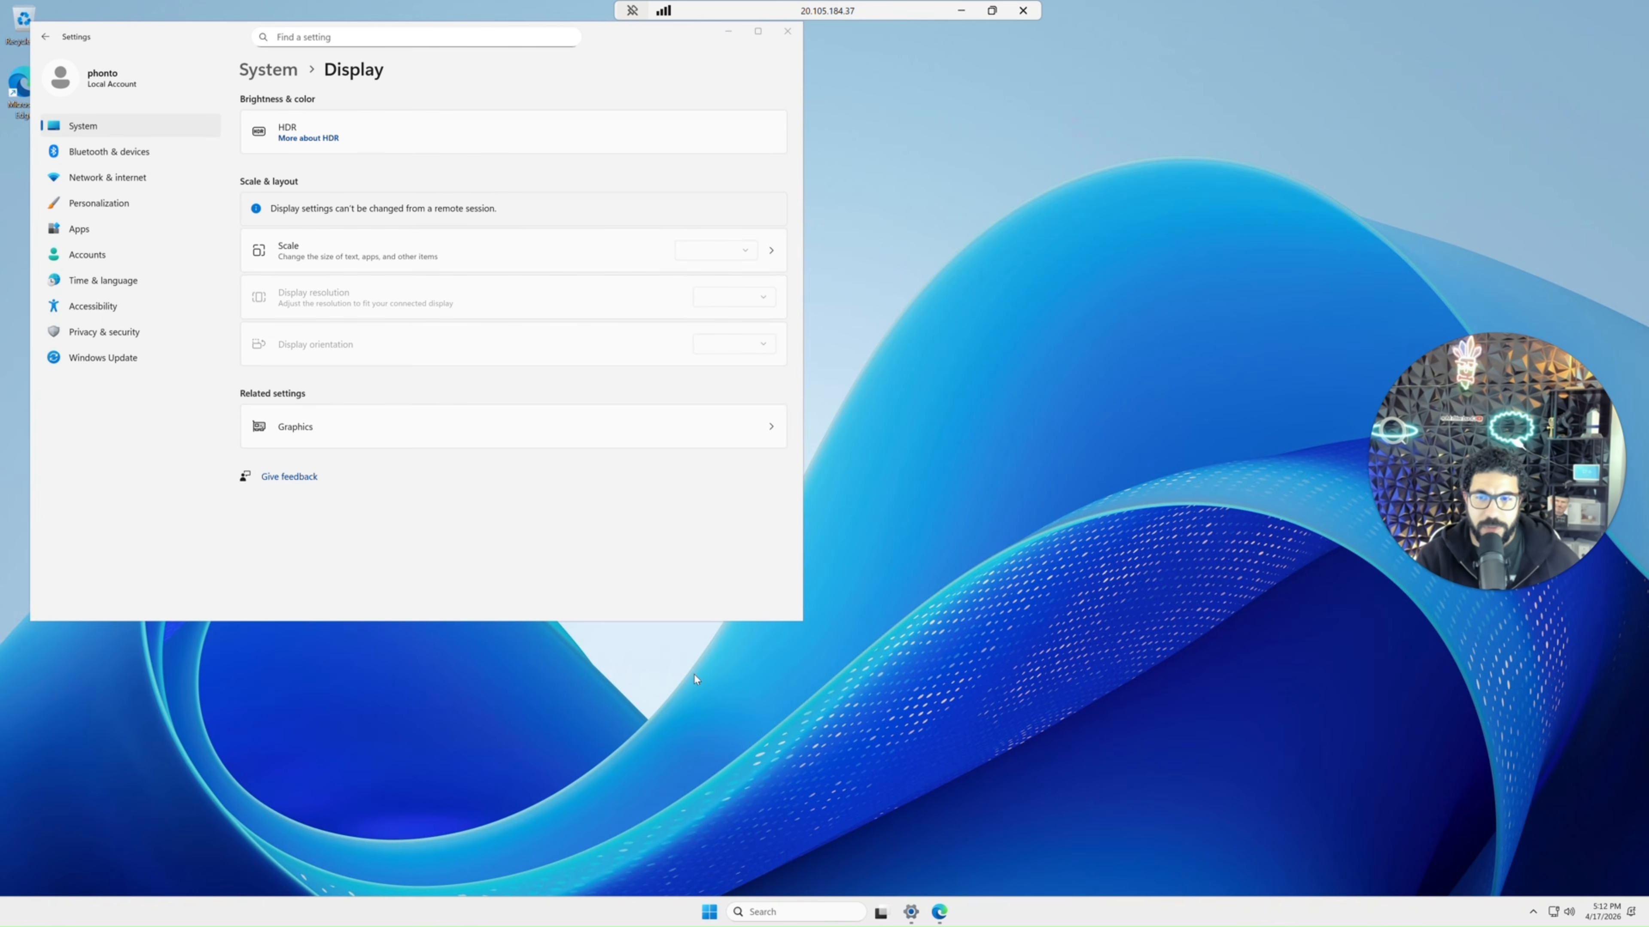
click(599, 49)
drag(618, 74, 760, 135)
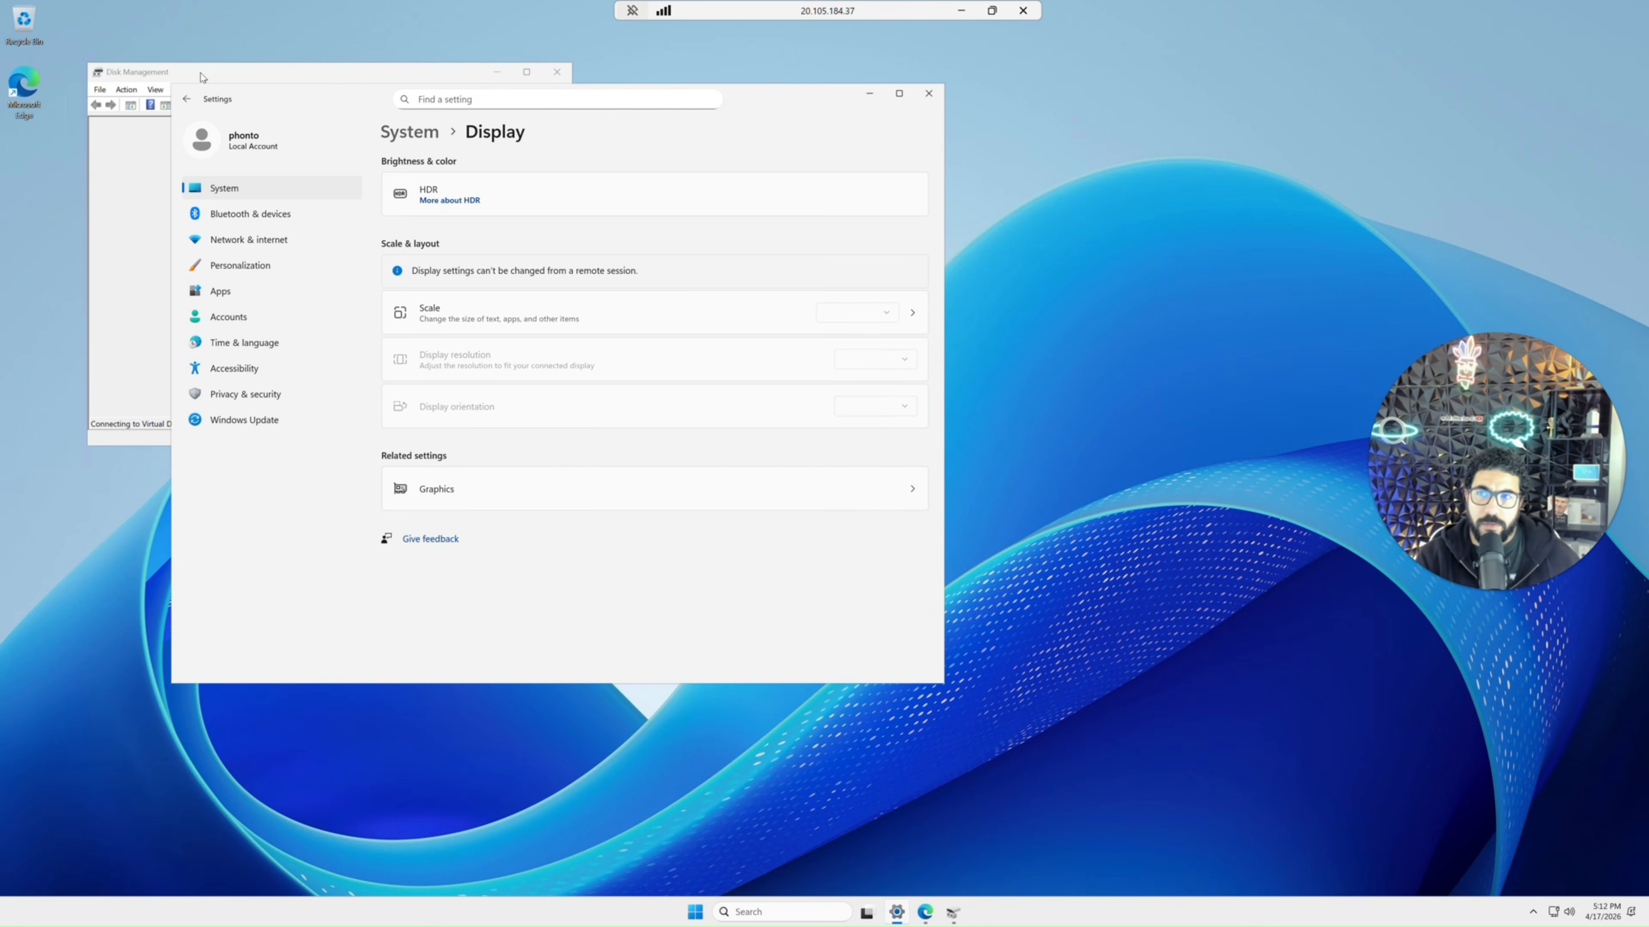
click(225, 66)
drag(226, 66, 674, 178)
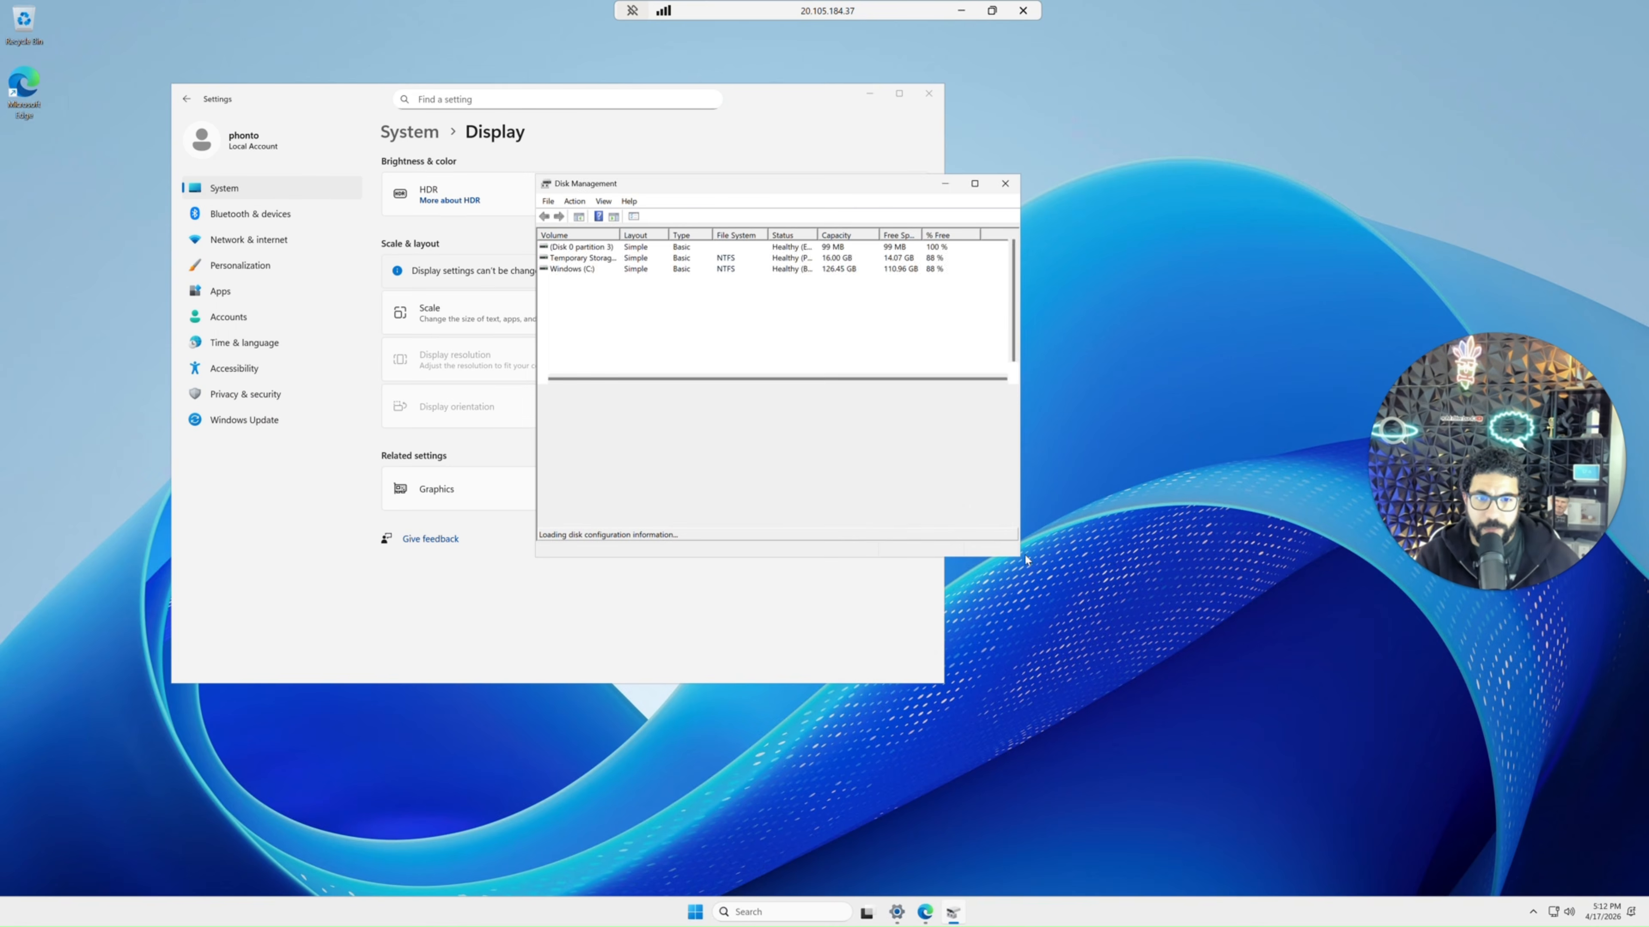
click(974, 186)
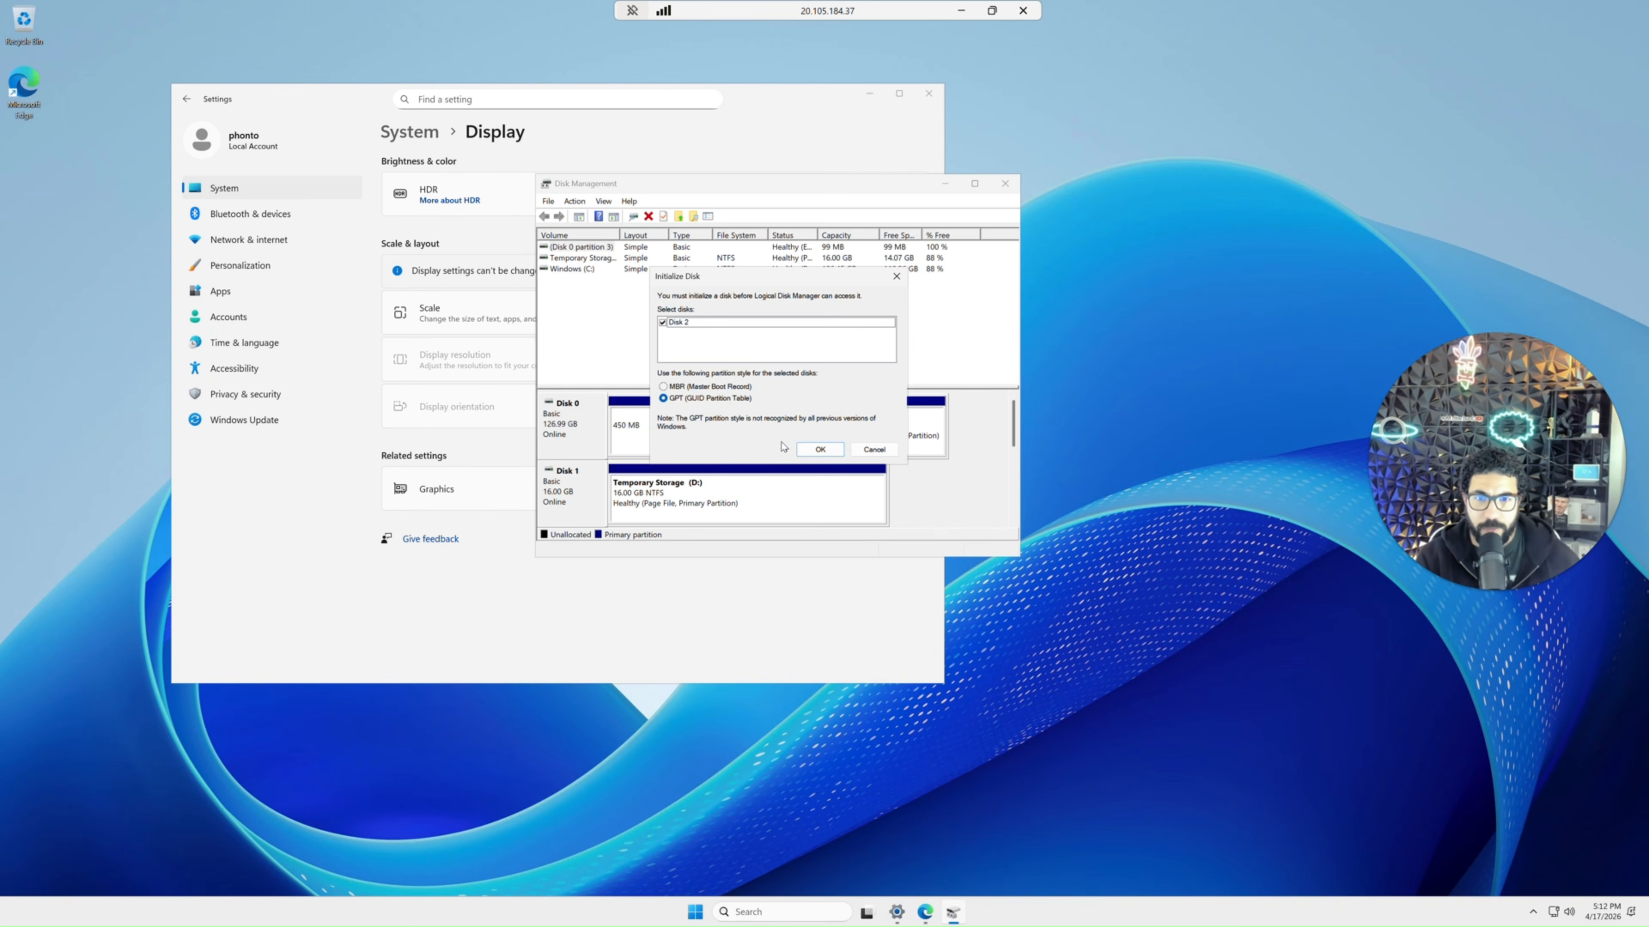
click(820, 450)
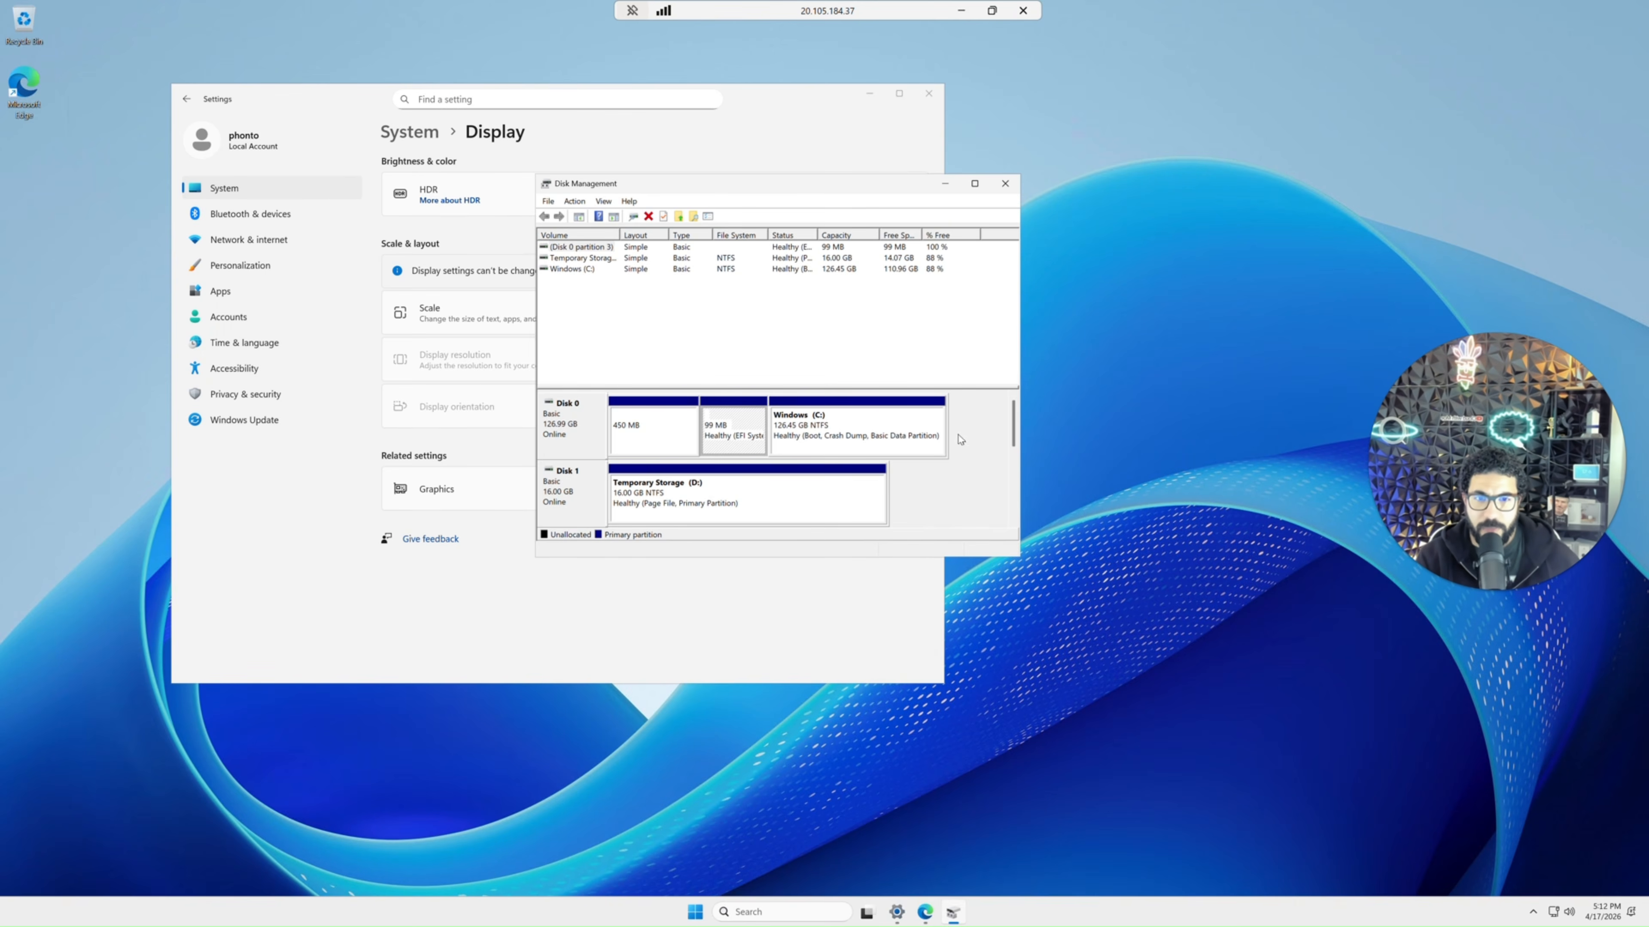
Create a new simple volume on the unallocated Disk 2 with drive letter F, NTFS, and volume label Backup.
mouse_move(1013, 444)
mouse_down()
mouse_move(960, 506)
mouse_move(1003, 444)
mouse_up()
right_click(567, 417)
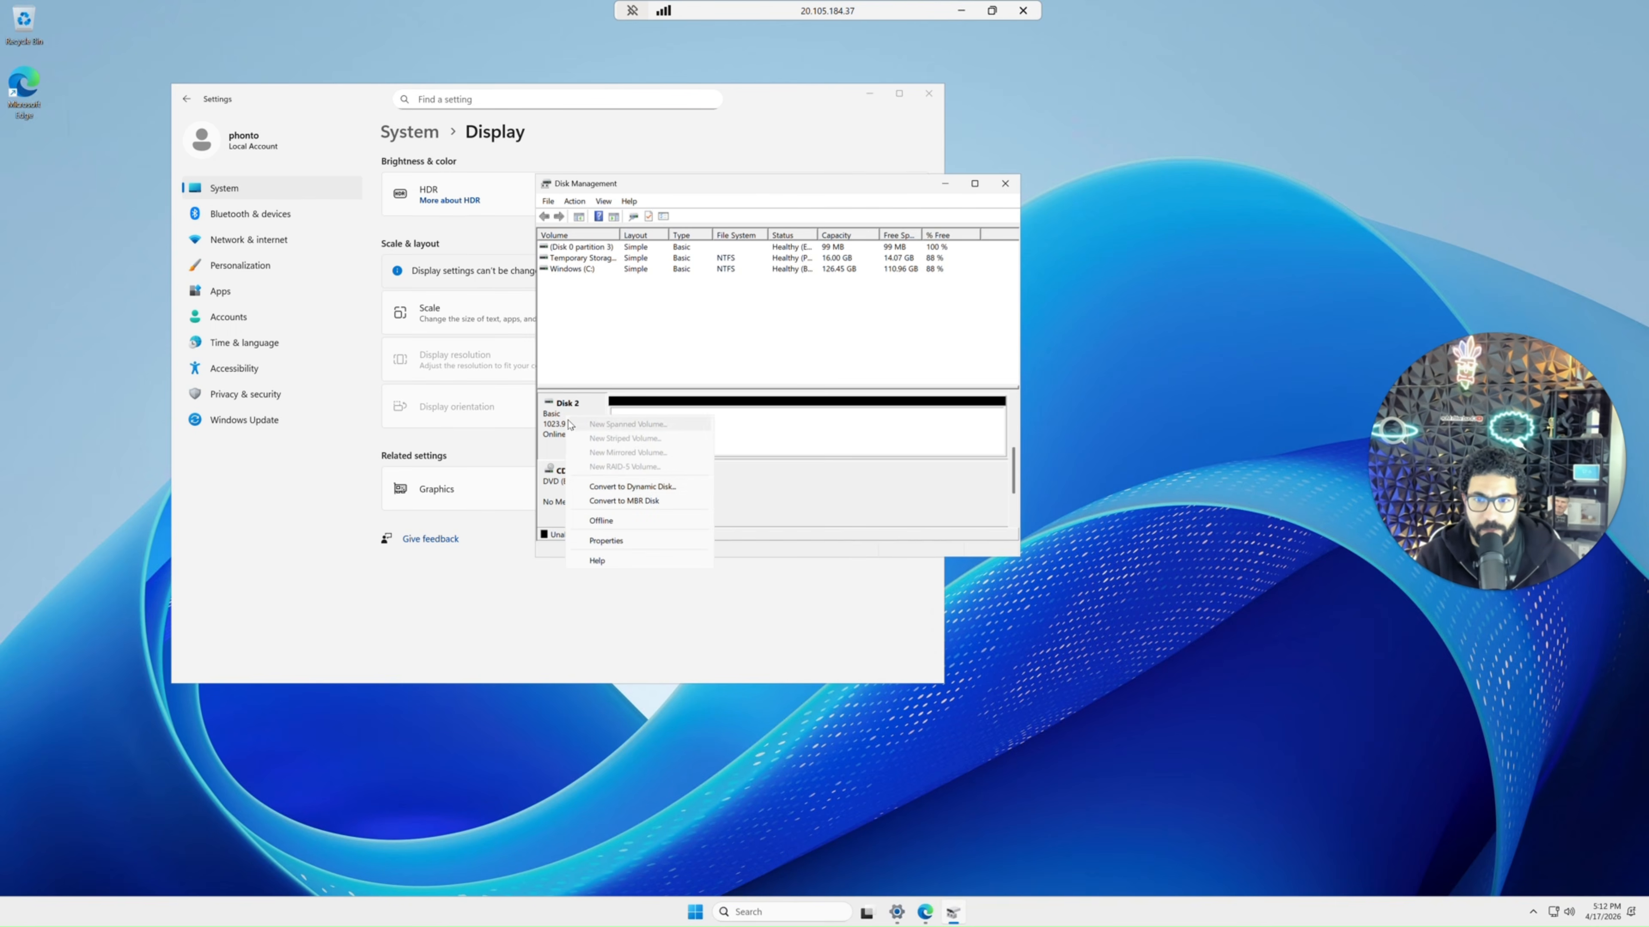
right_click(767, 422)
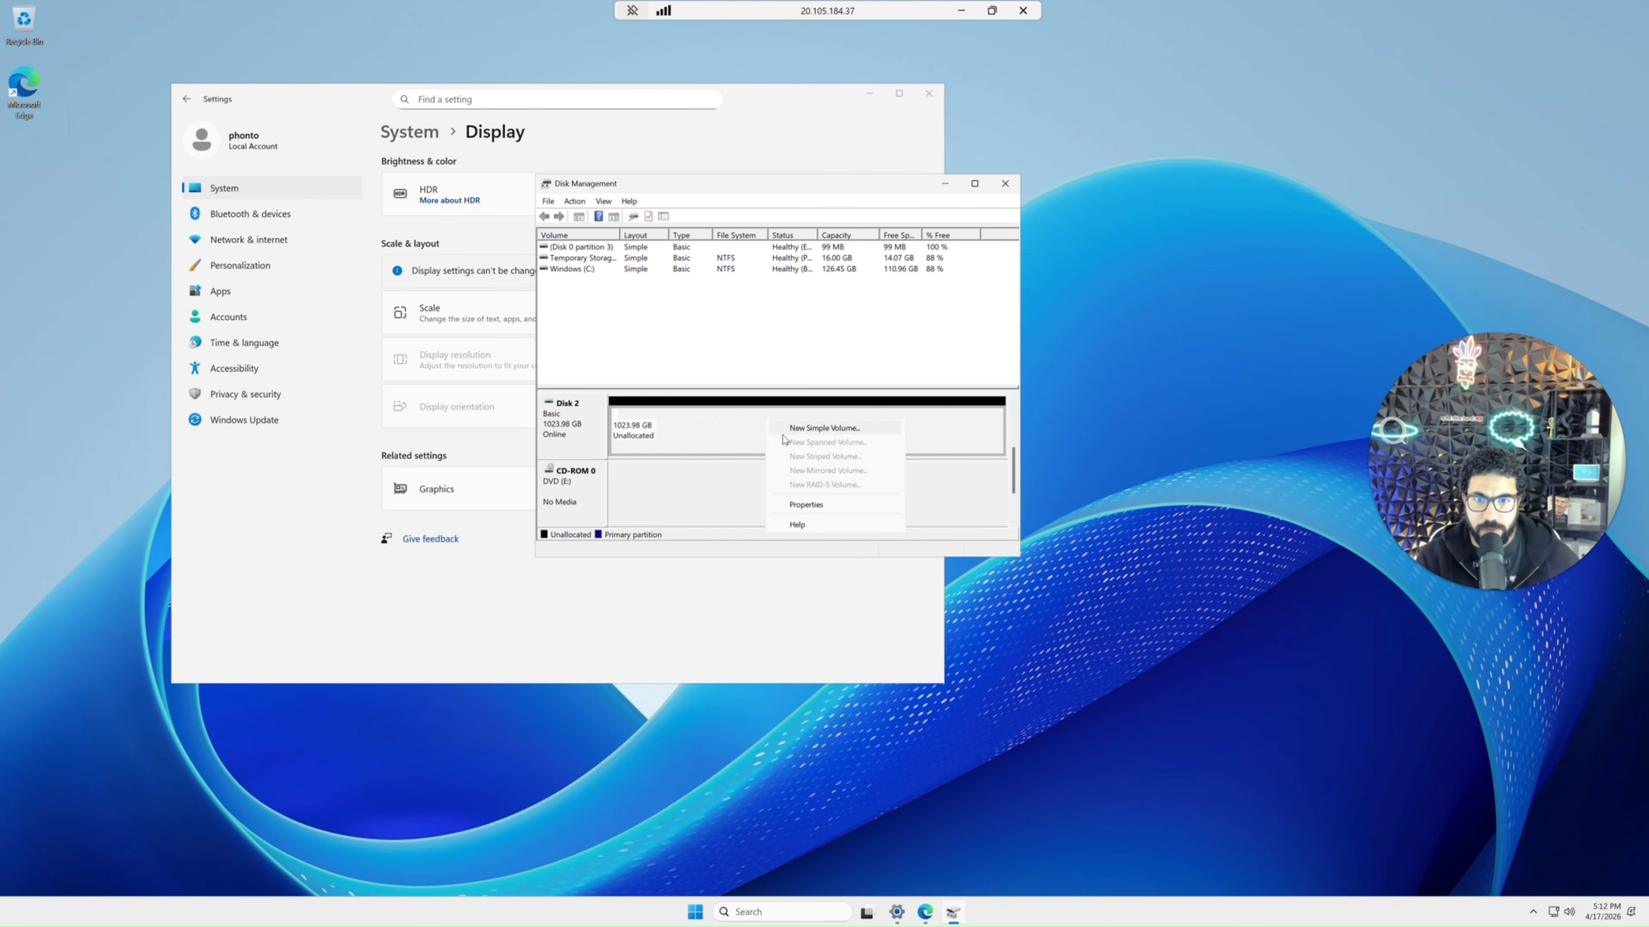
click(802, 429)
click(785, 477)
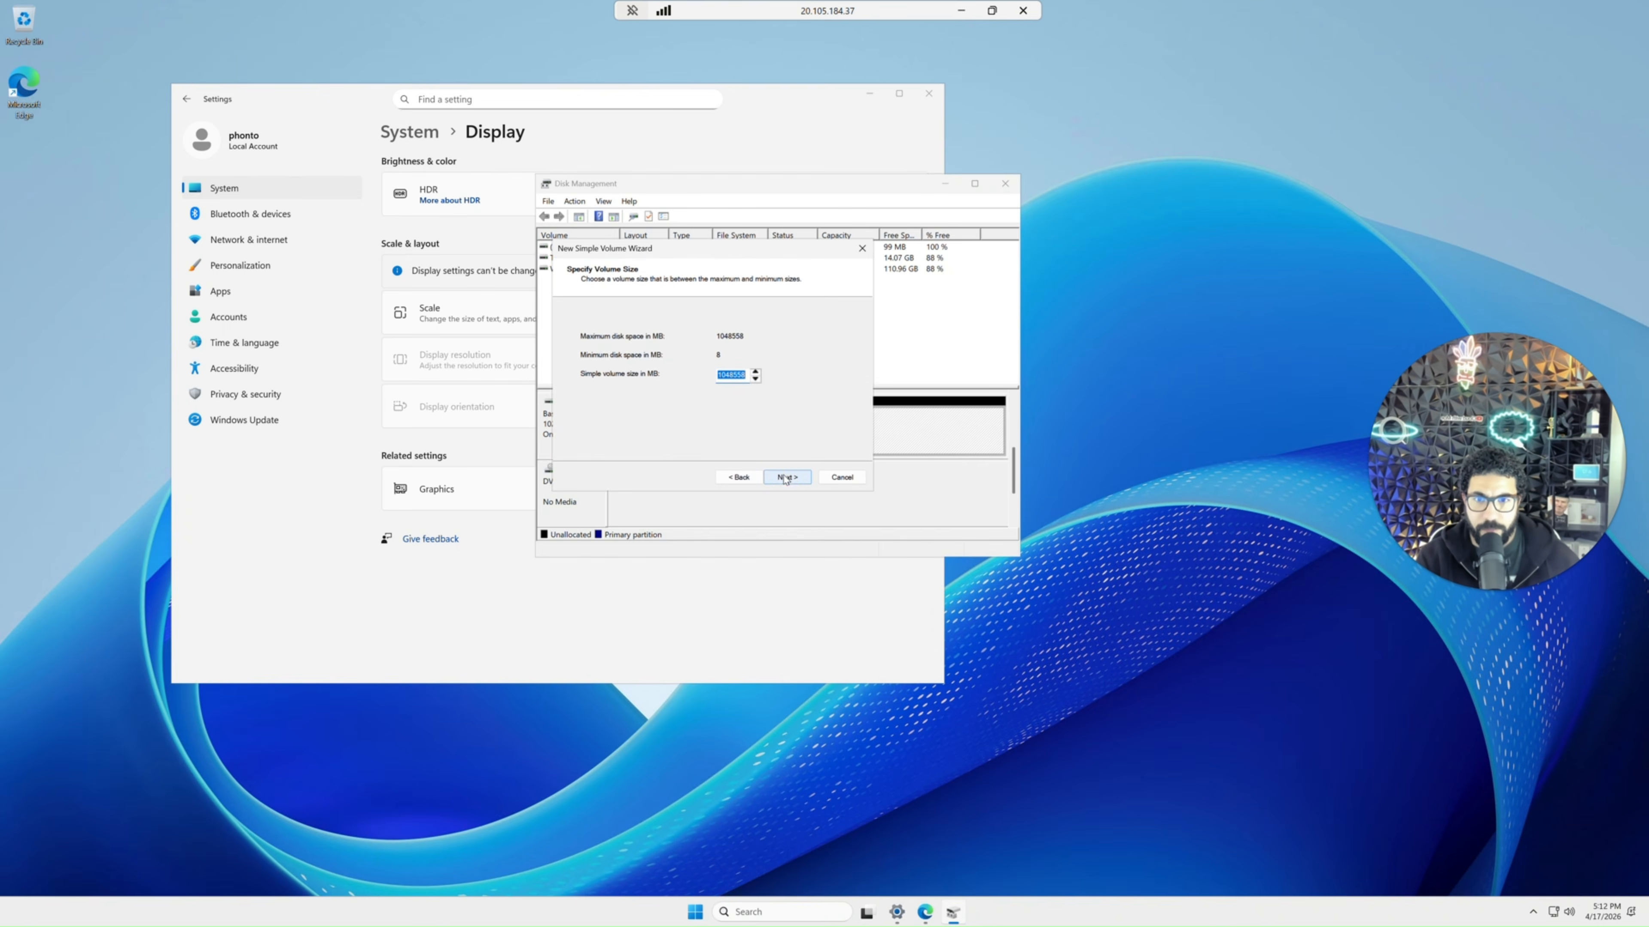
click(785, 477)
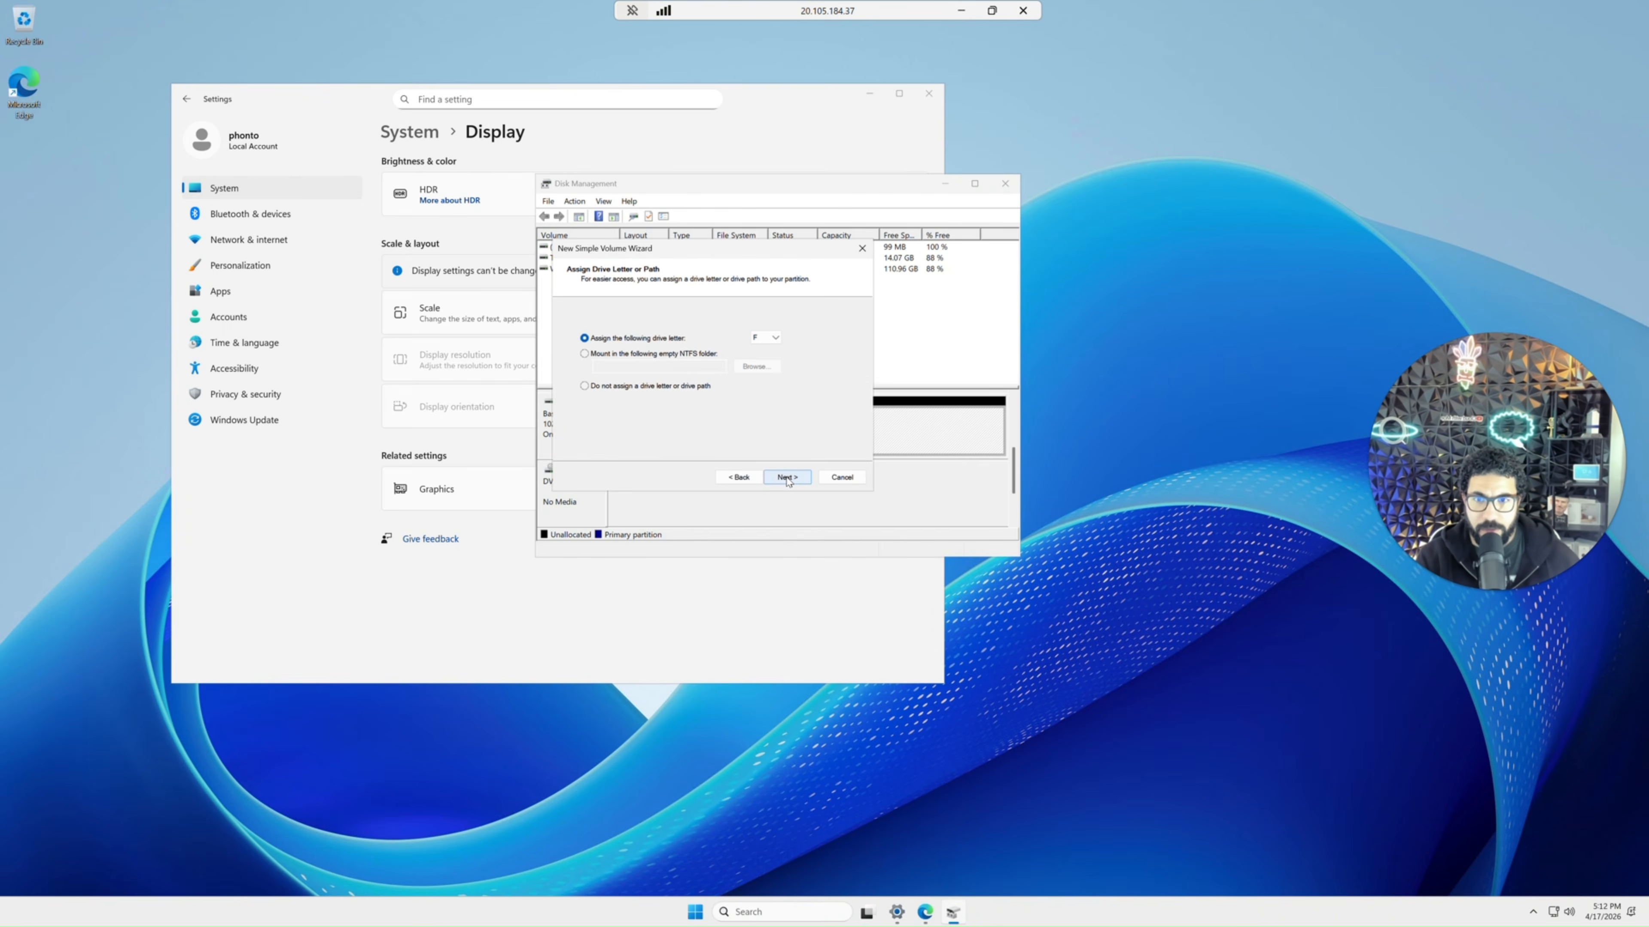
click(787, 478)
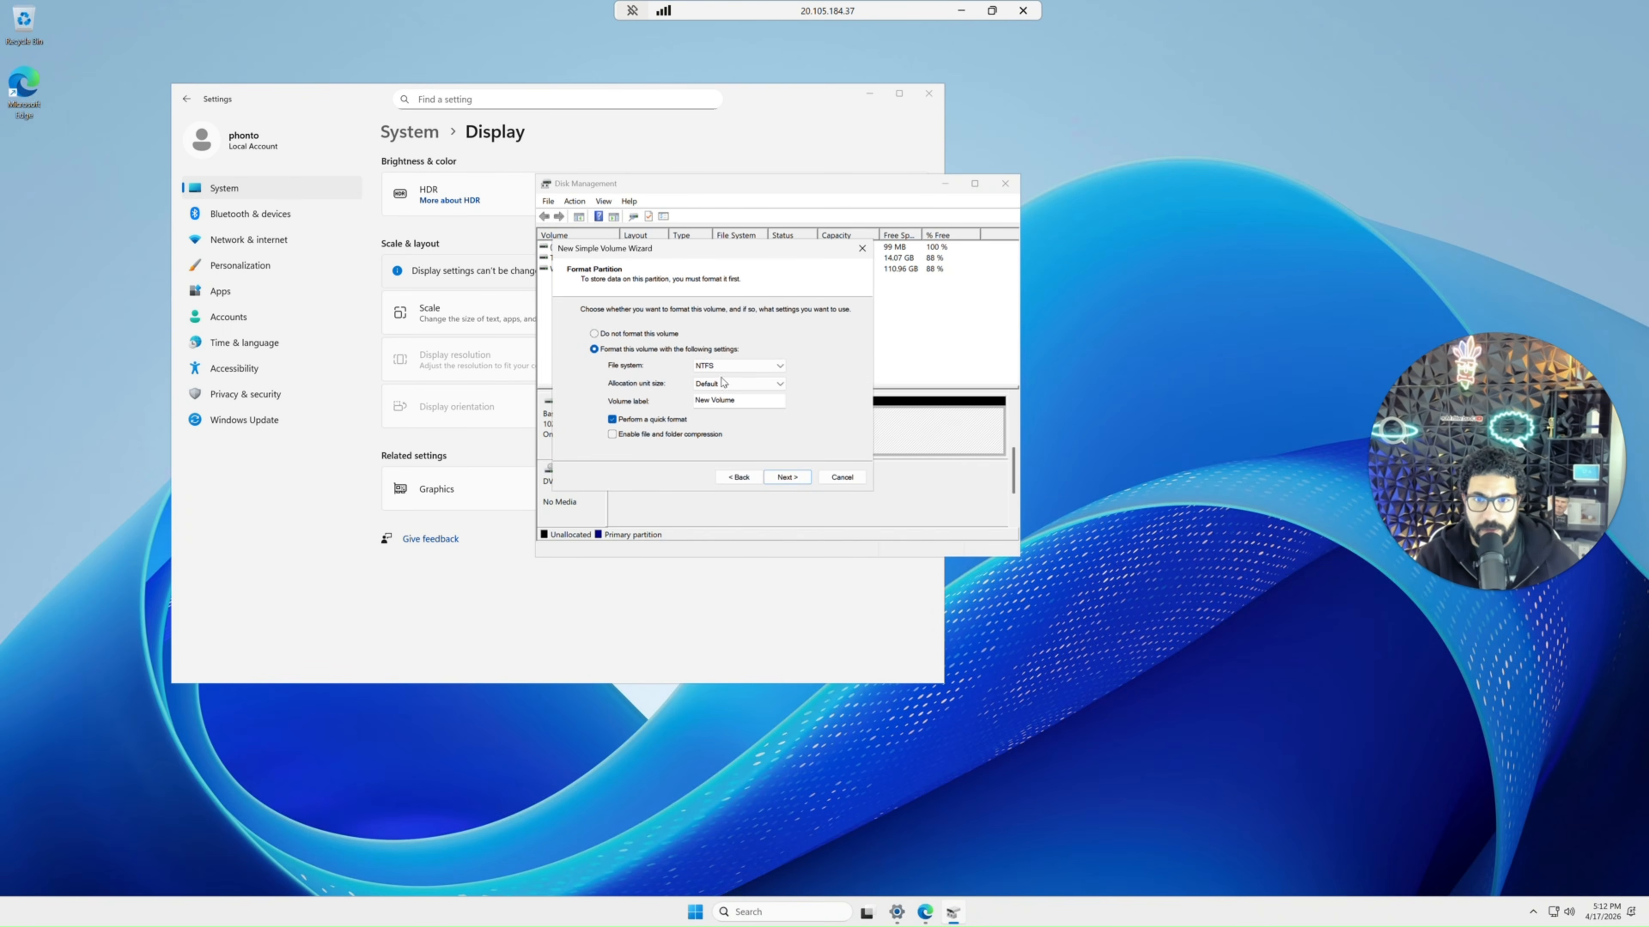
drag(745, 400, 646, 384)
text(Backup)
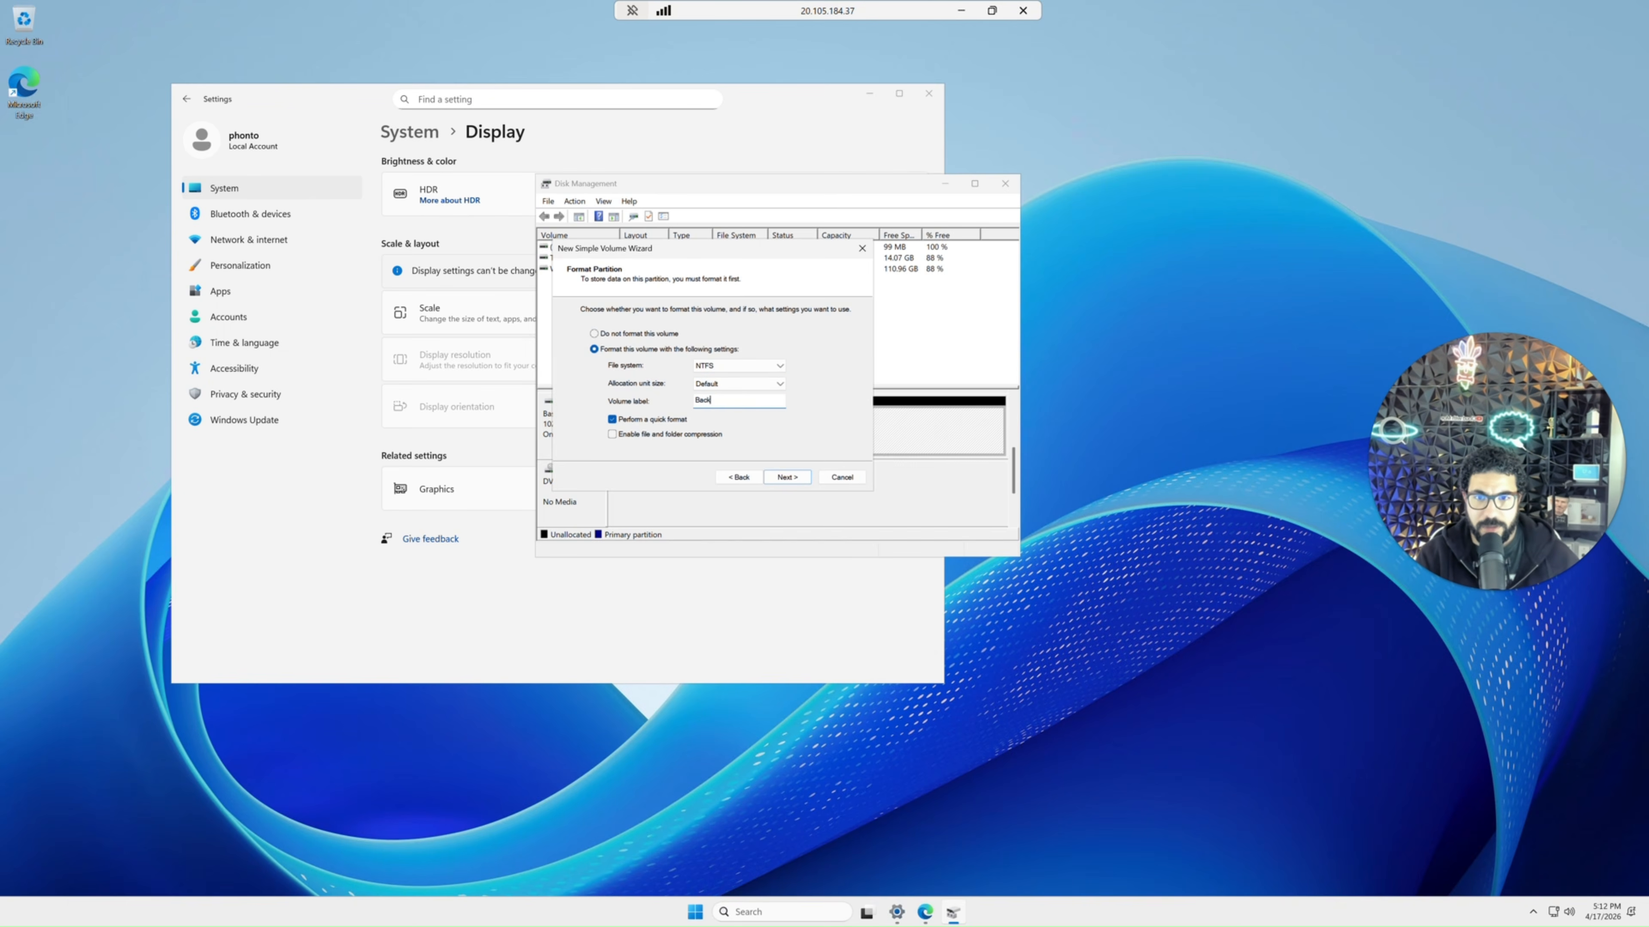
click(790, 479)
click(788, 478)
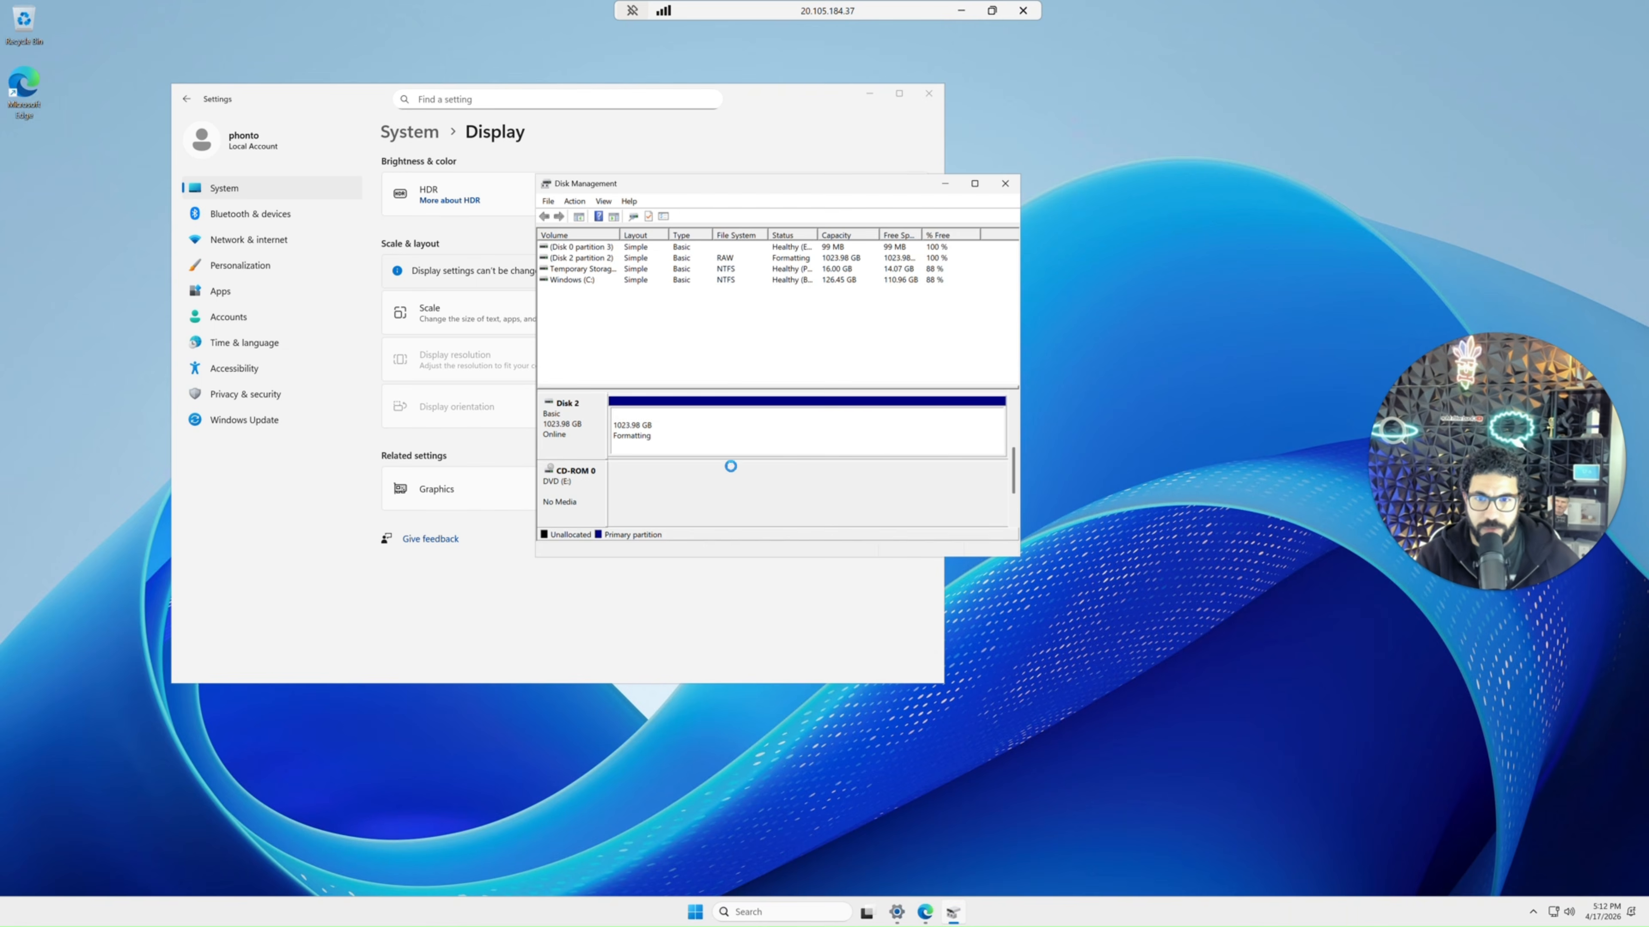
Close Settings and open the Backup (F:) drive in File Explorer.
click(929, 94)
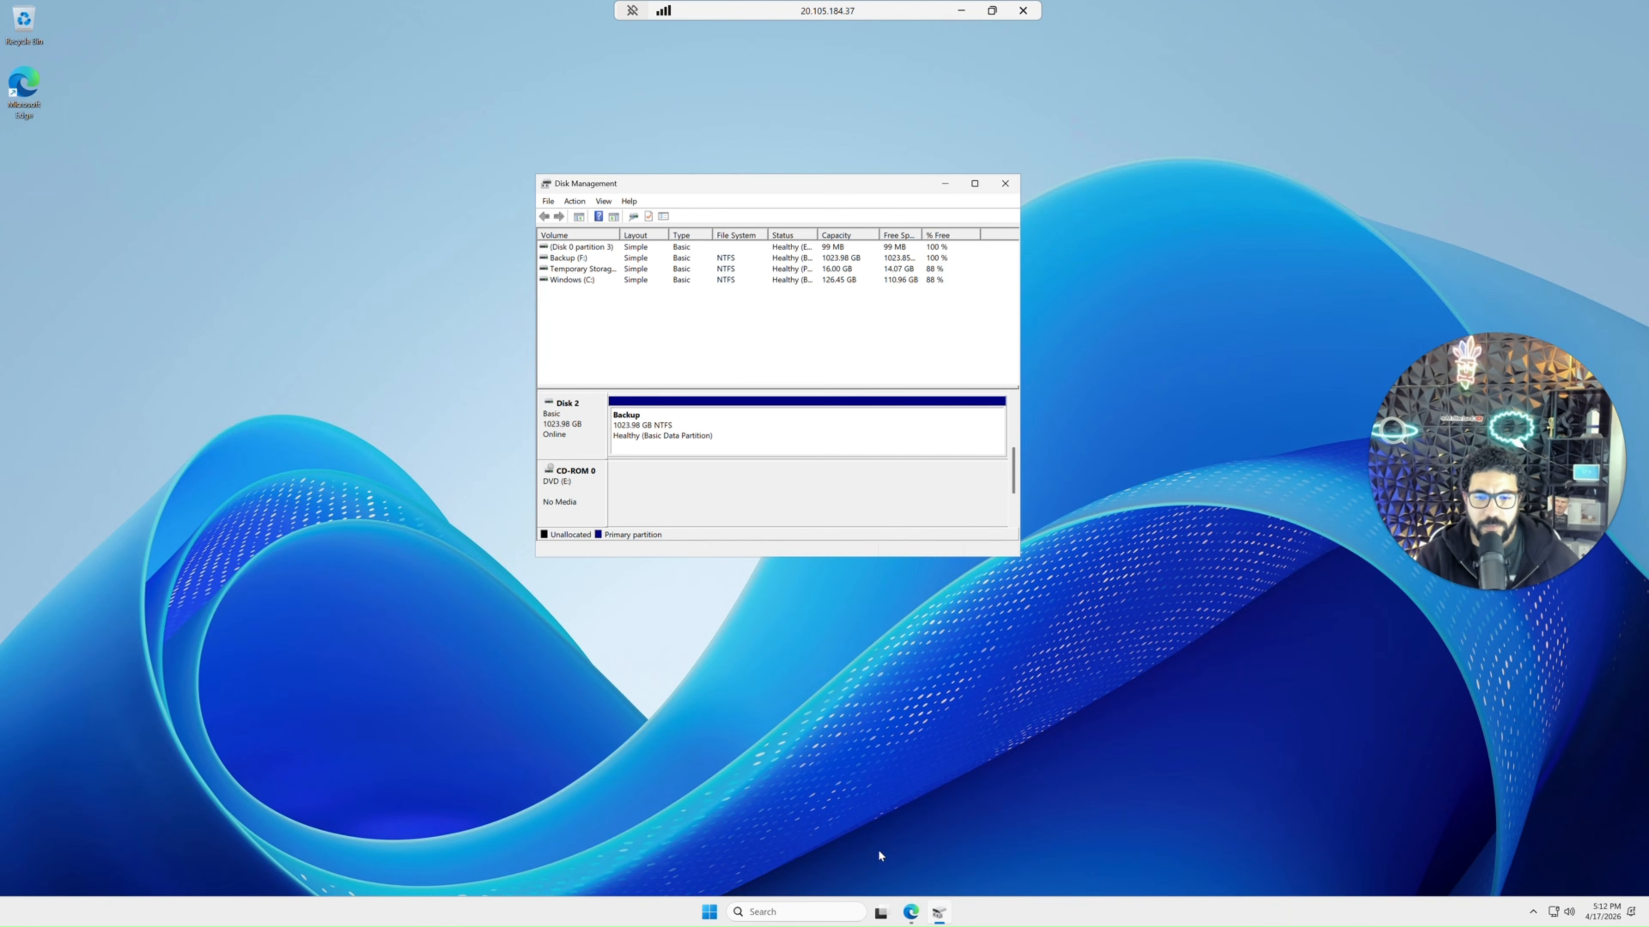
click(712, 913)
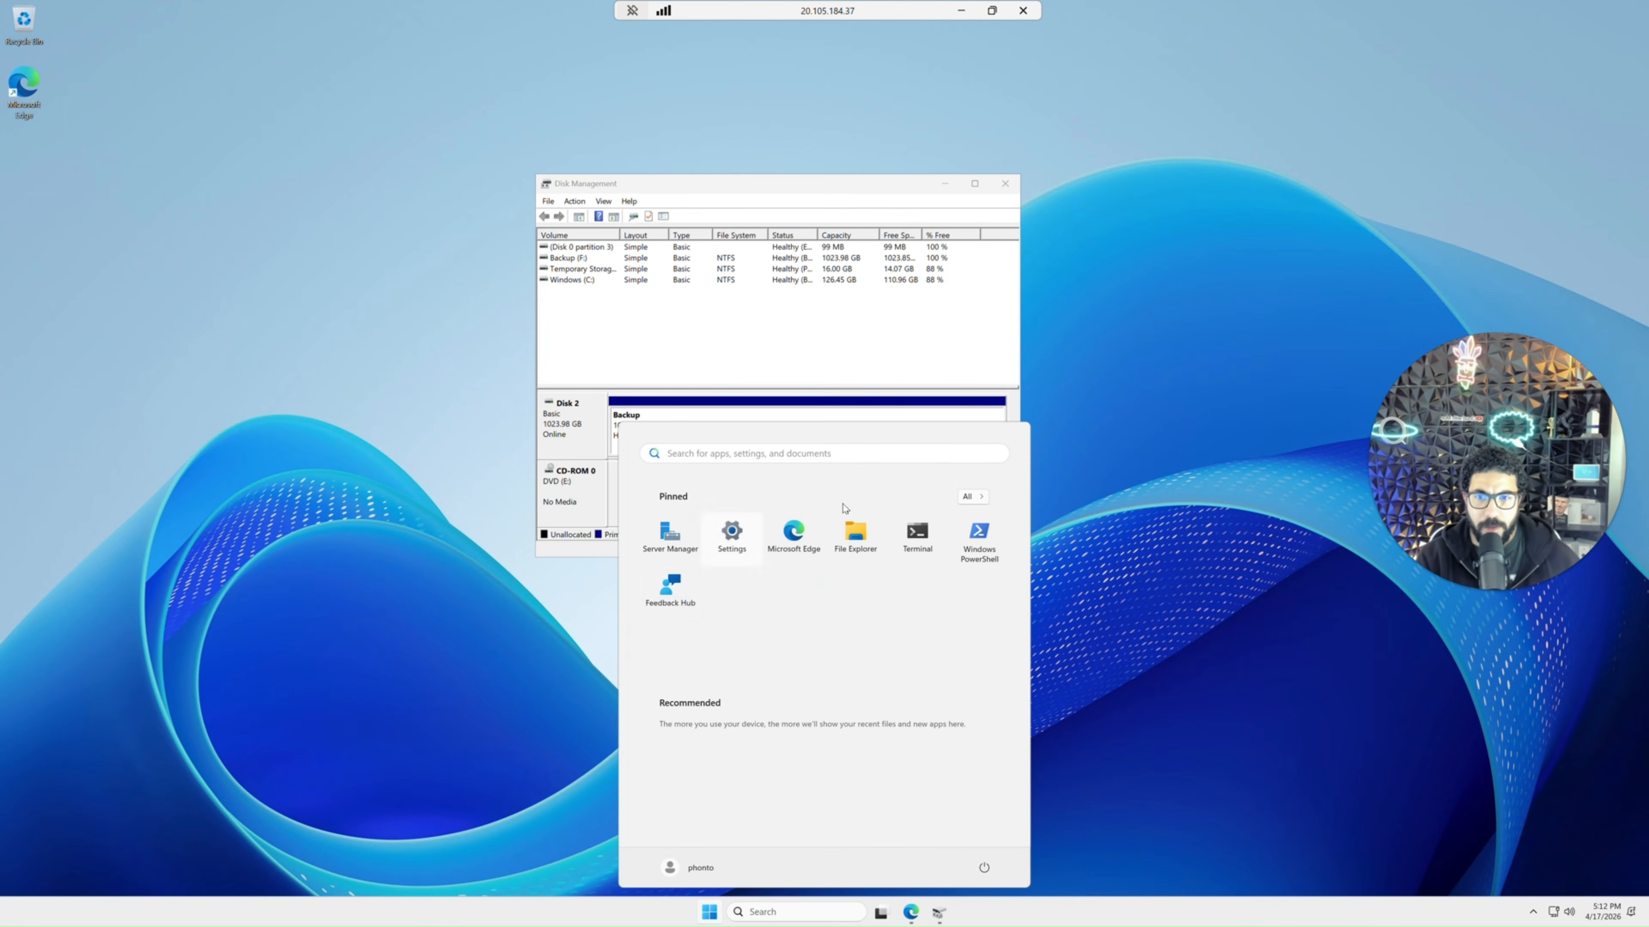
click(851, 546)
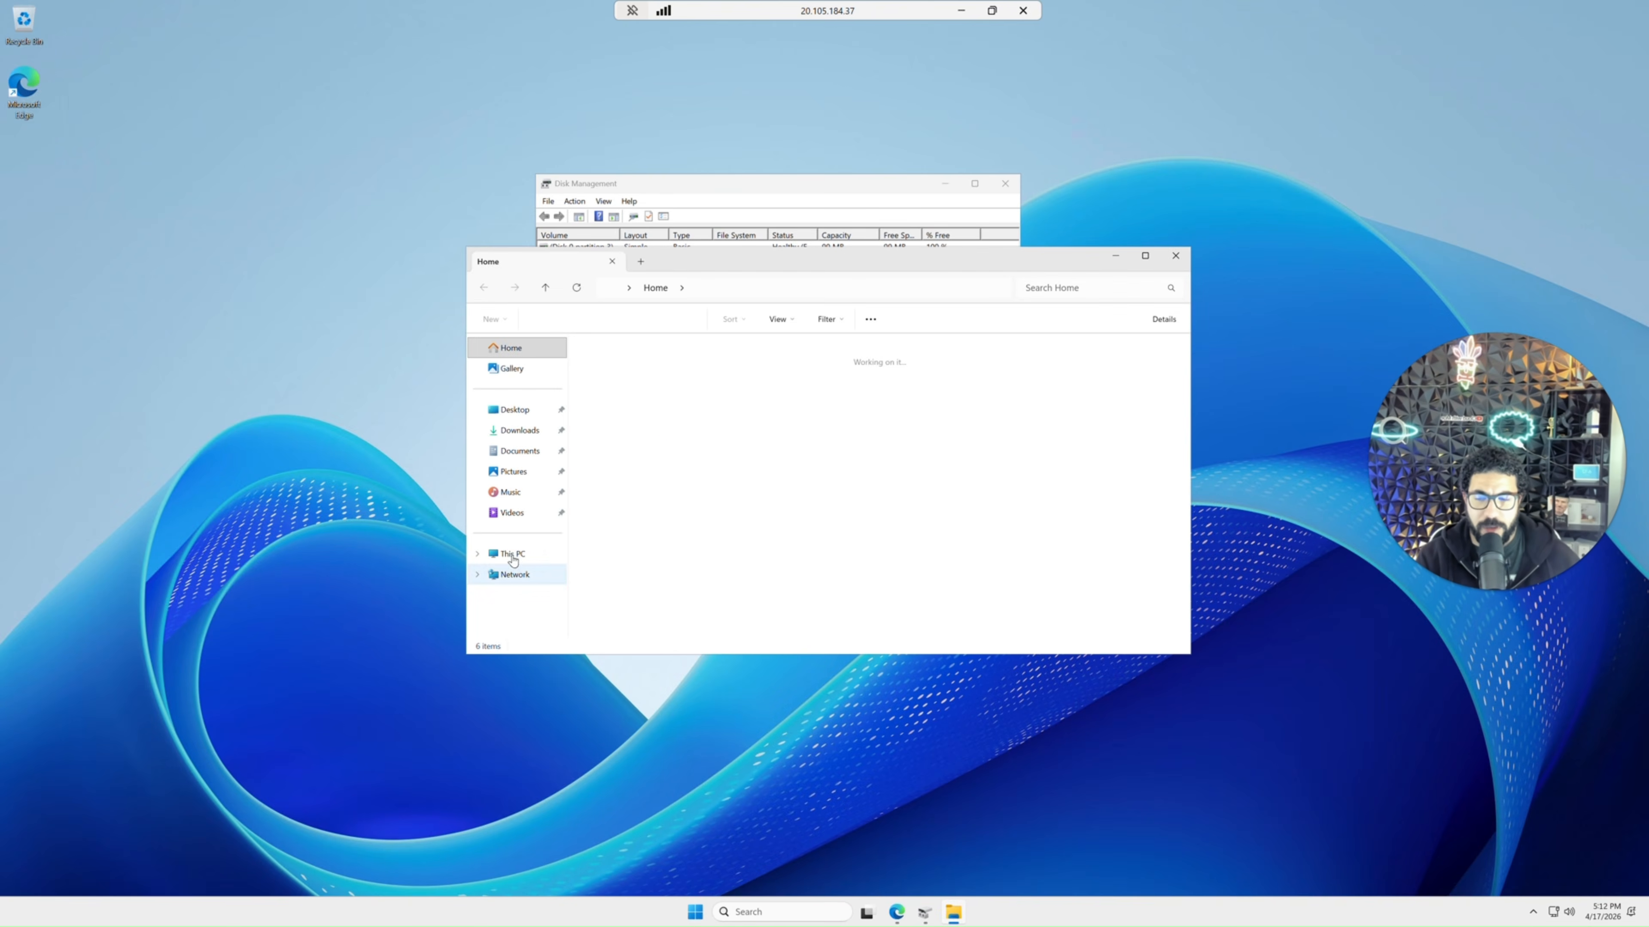
click(512, 554)
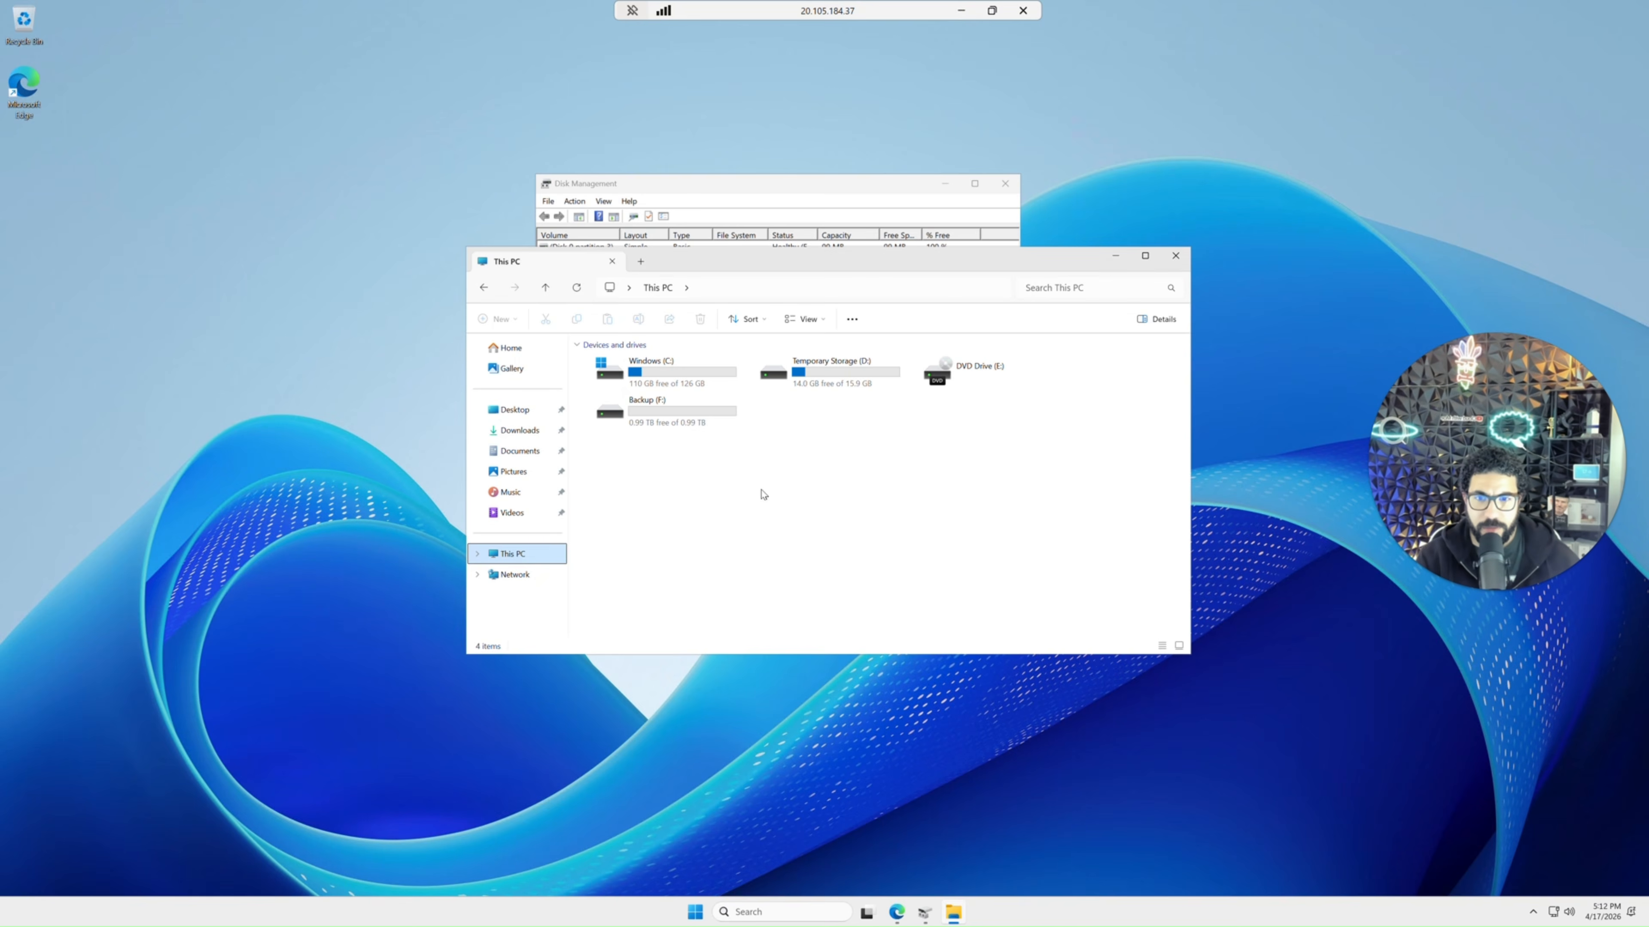
double_click(666, 427)
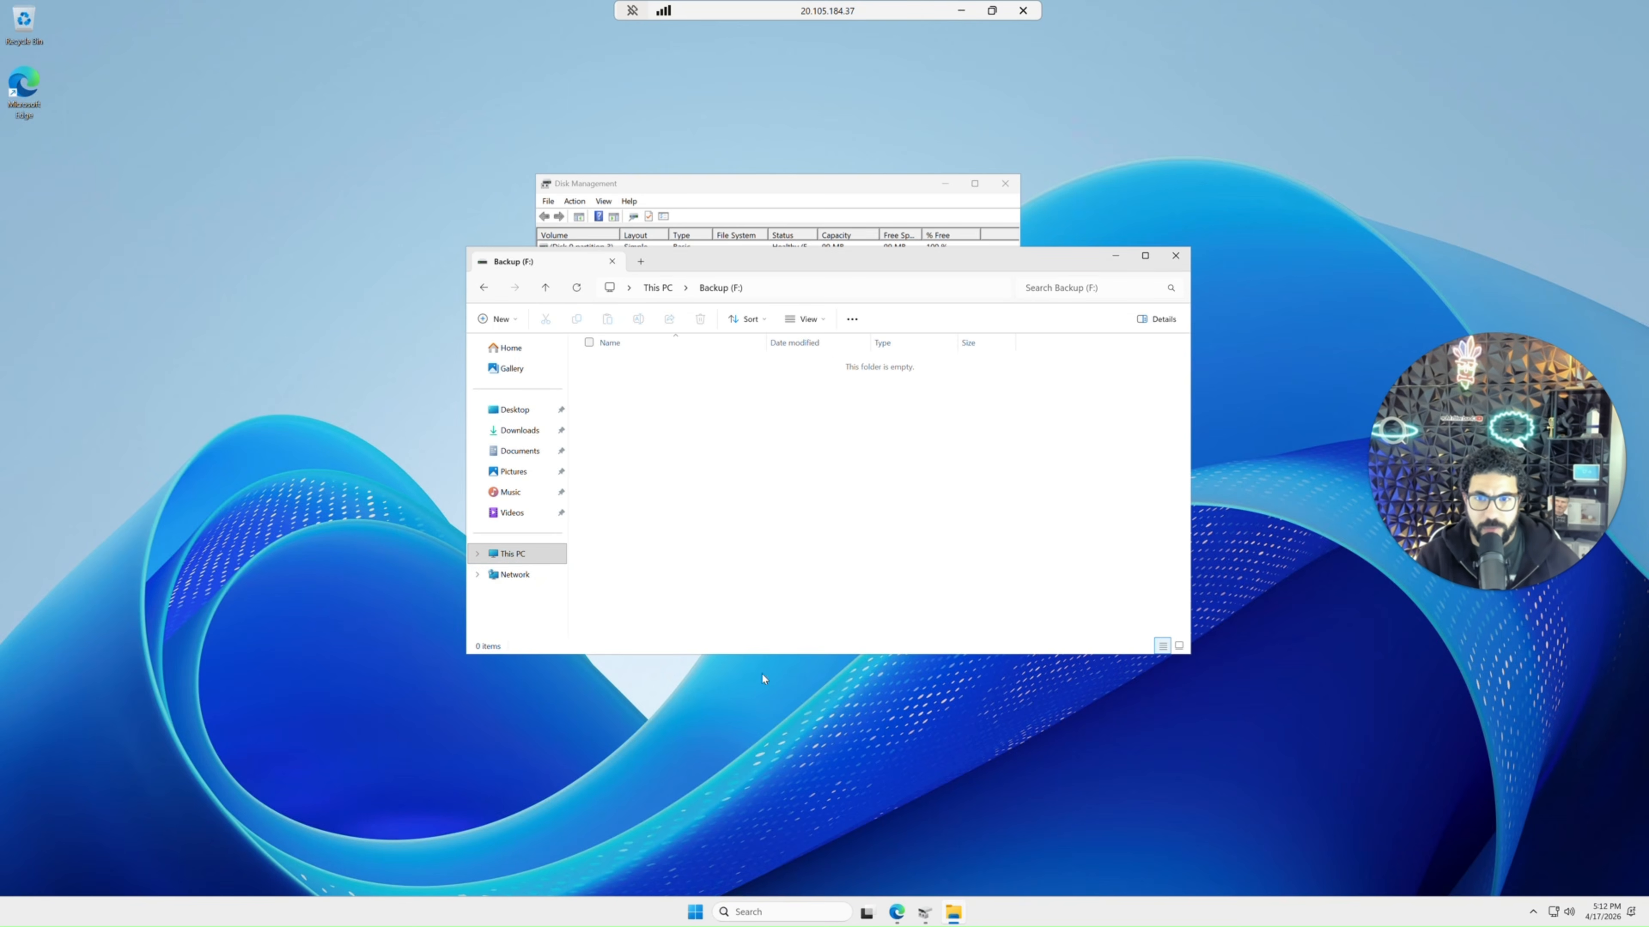
Copy the three downloaded files from the Downloads folder into the Backup (F:) drive.
click(895, 913)
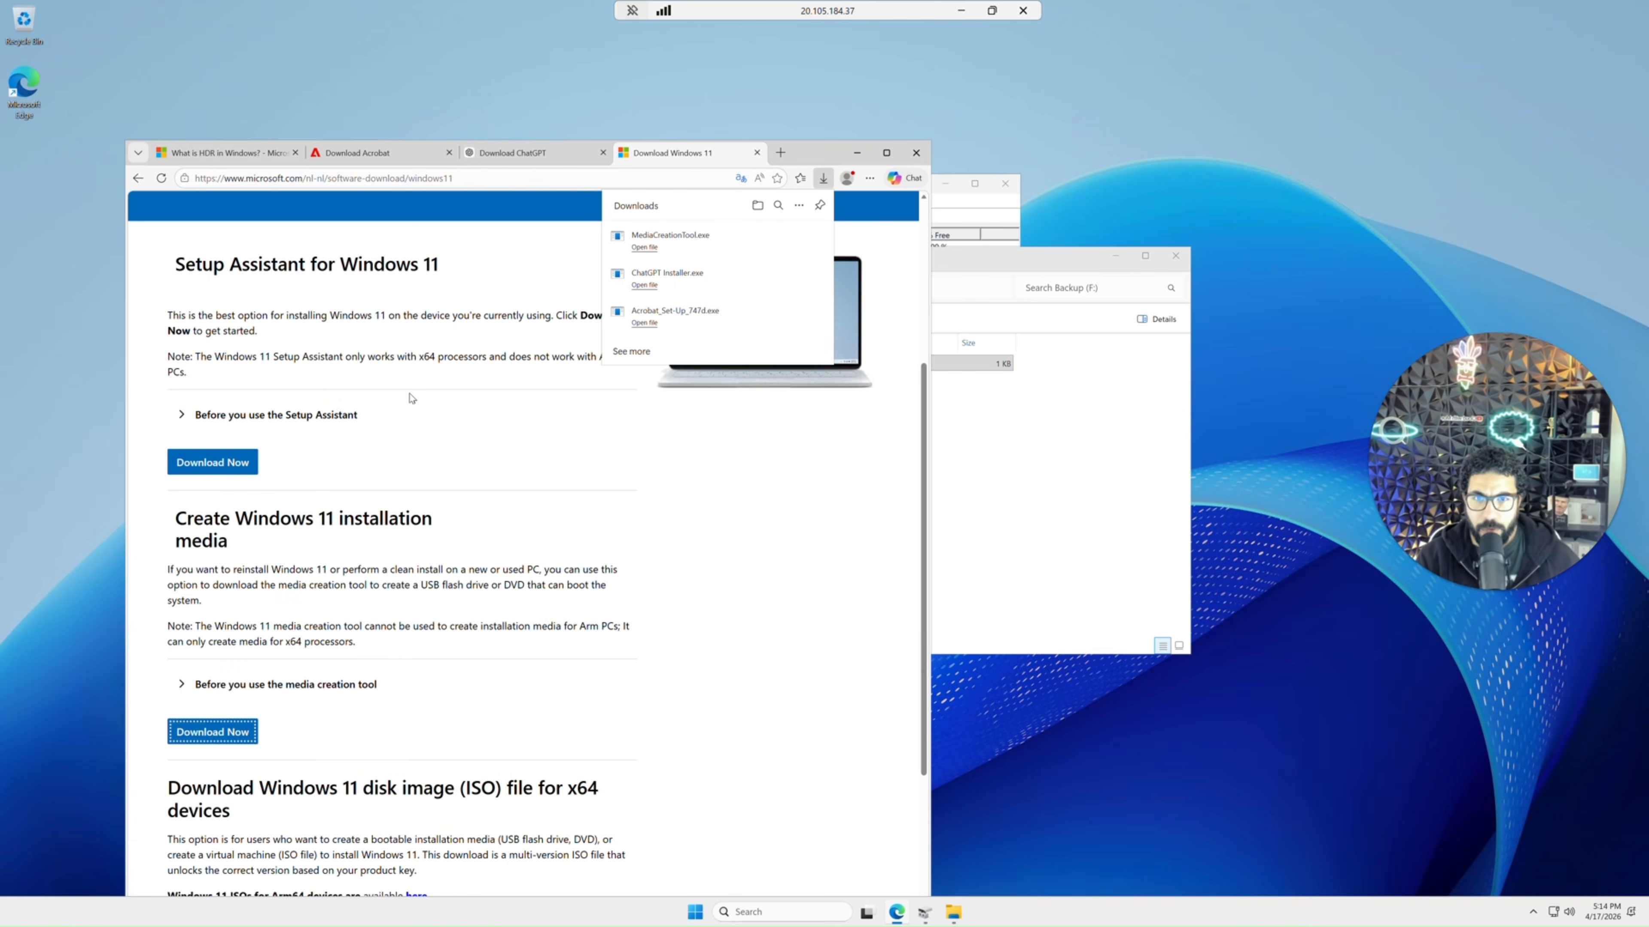
click(1030, 469)
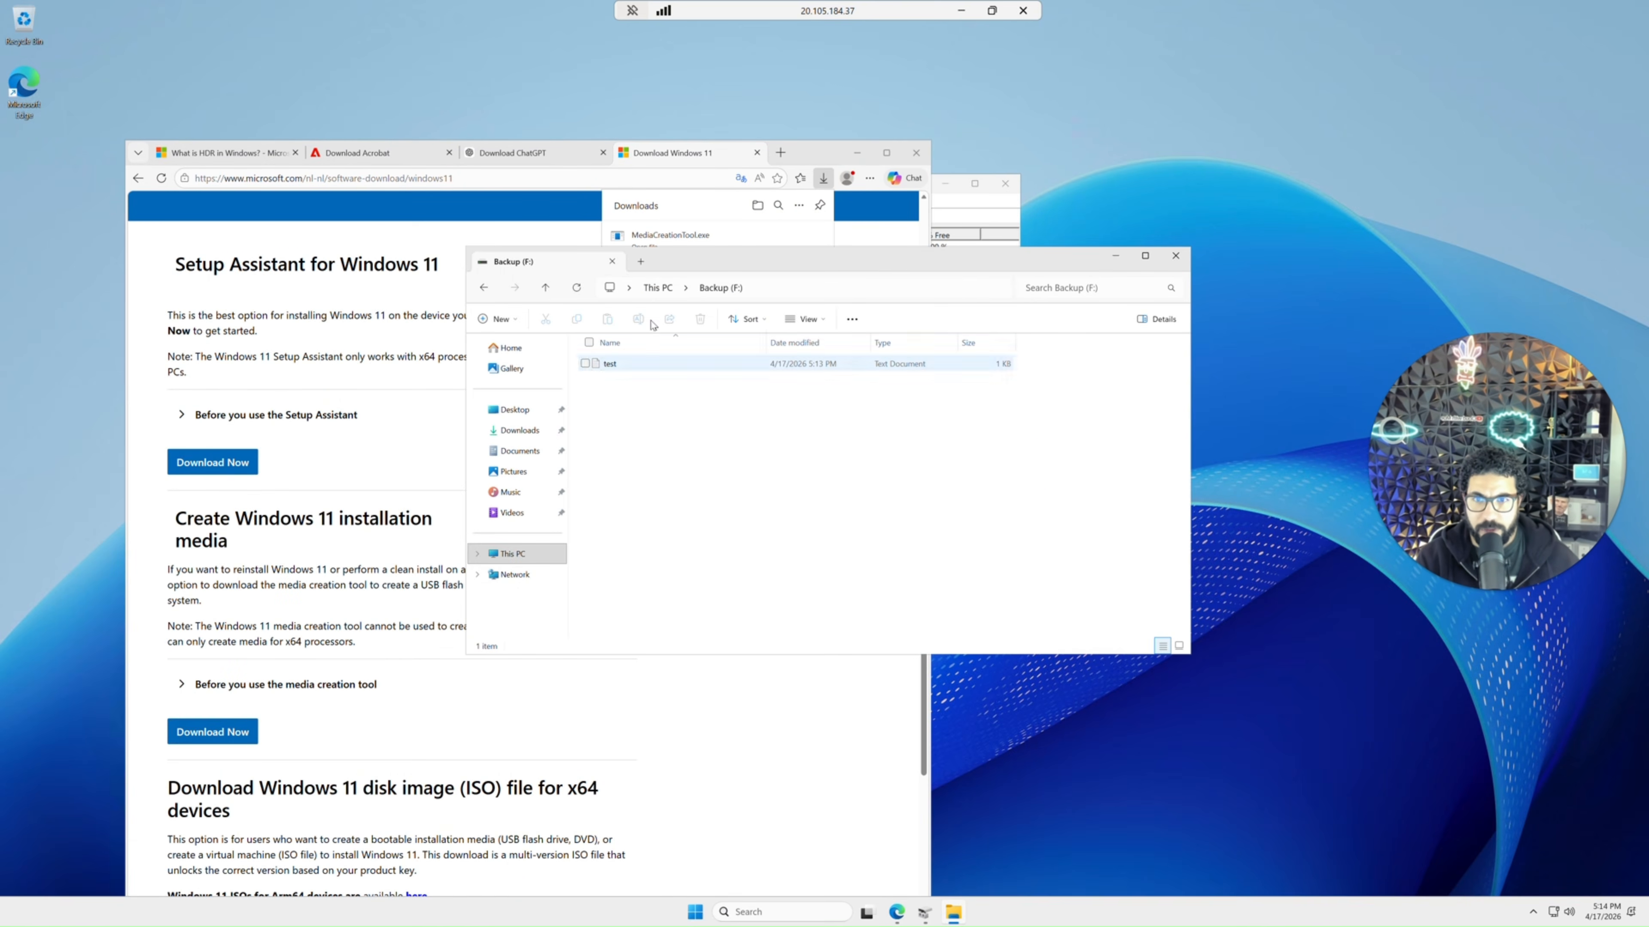
click(519, 429)
drag(638, 484, 606, 369)
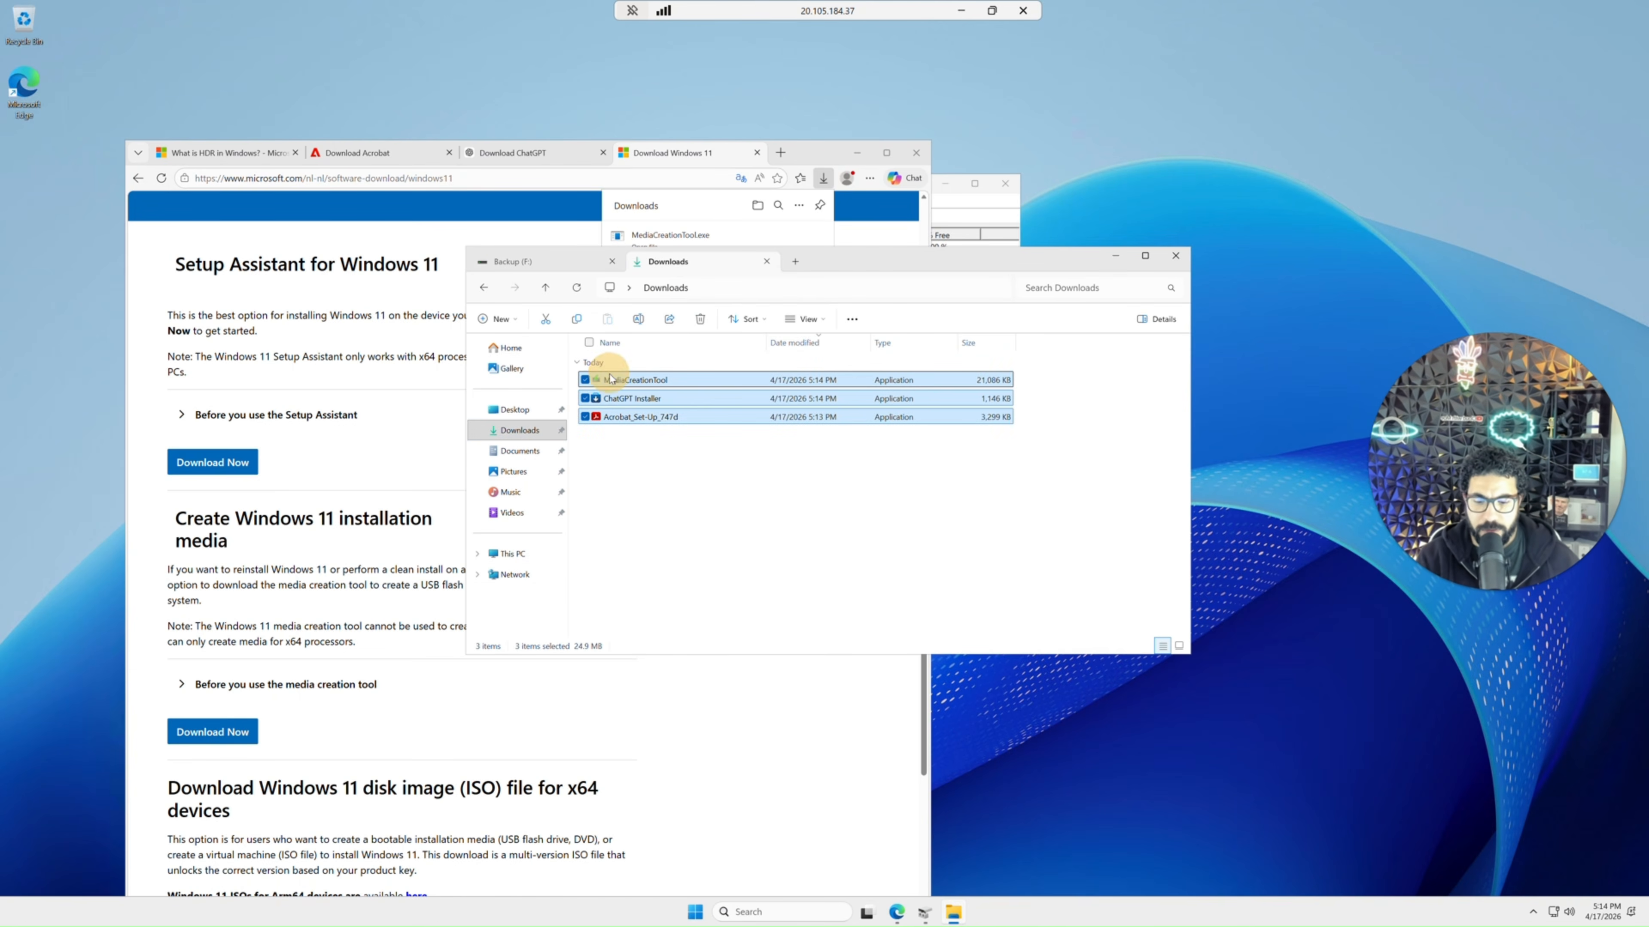
key(ctrl+Tab)
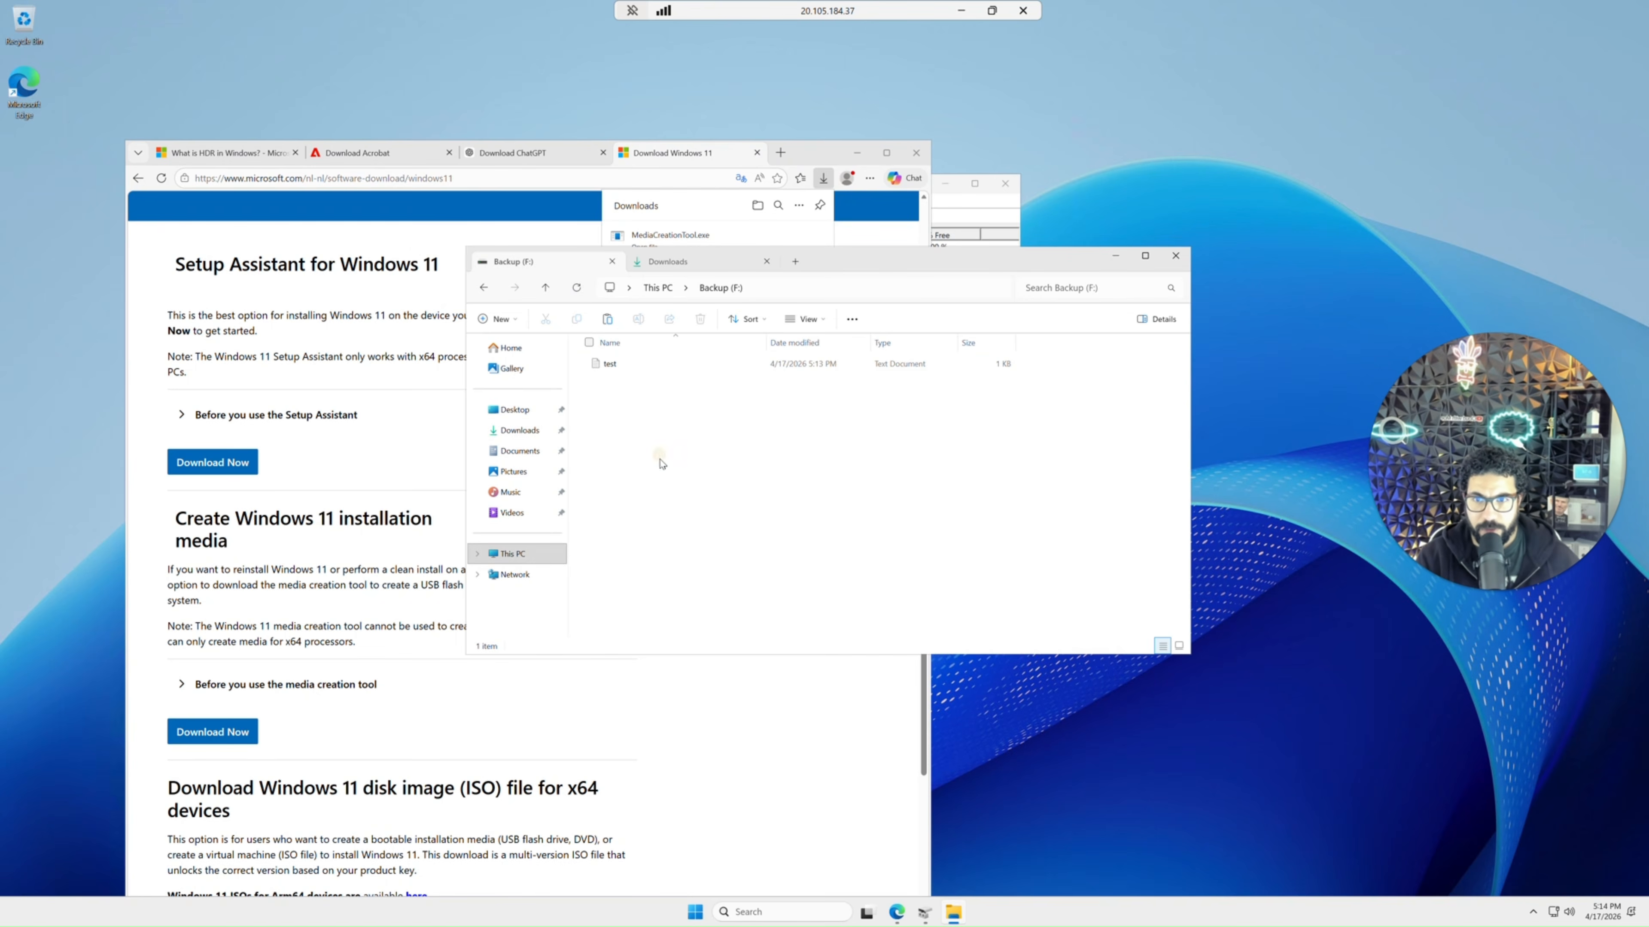
click(659, 462)
key(ctrl+v)
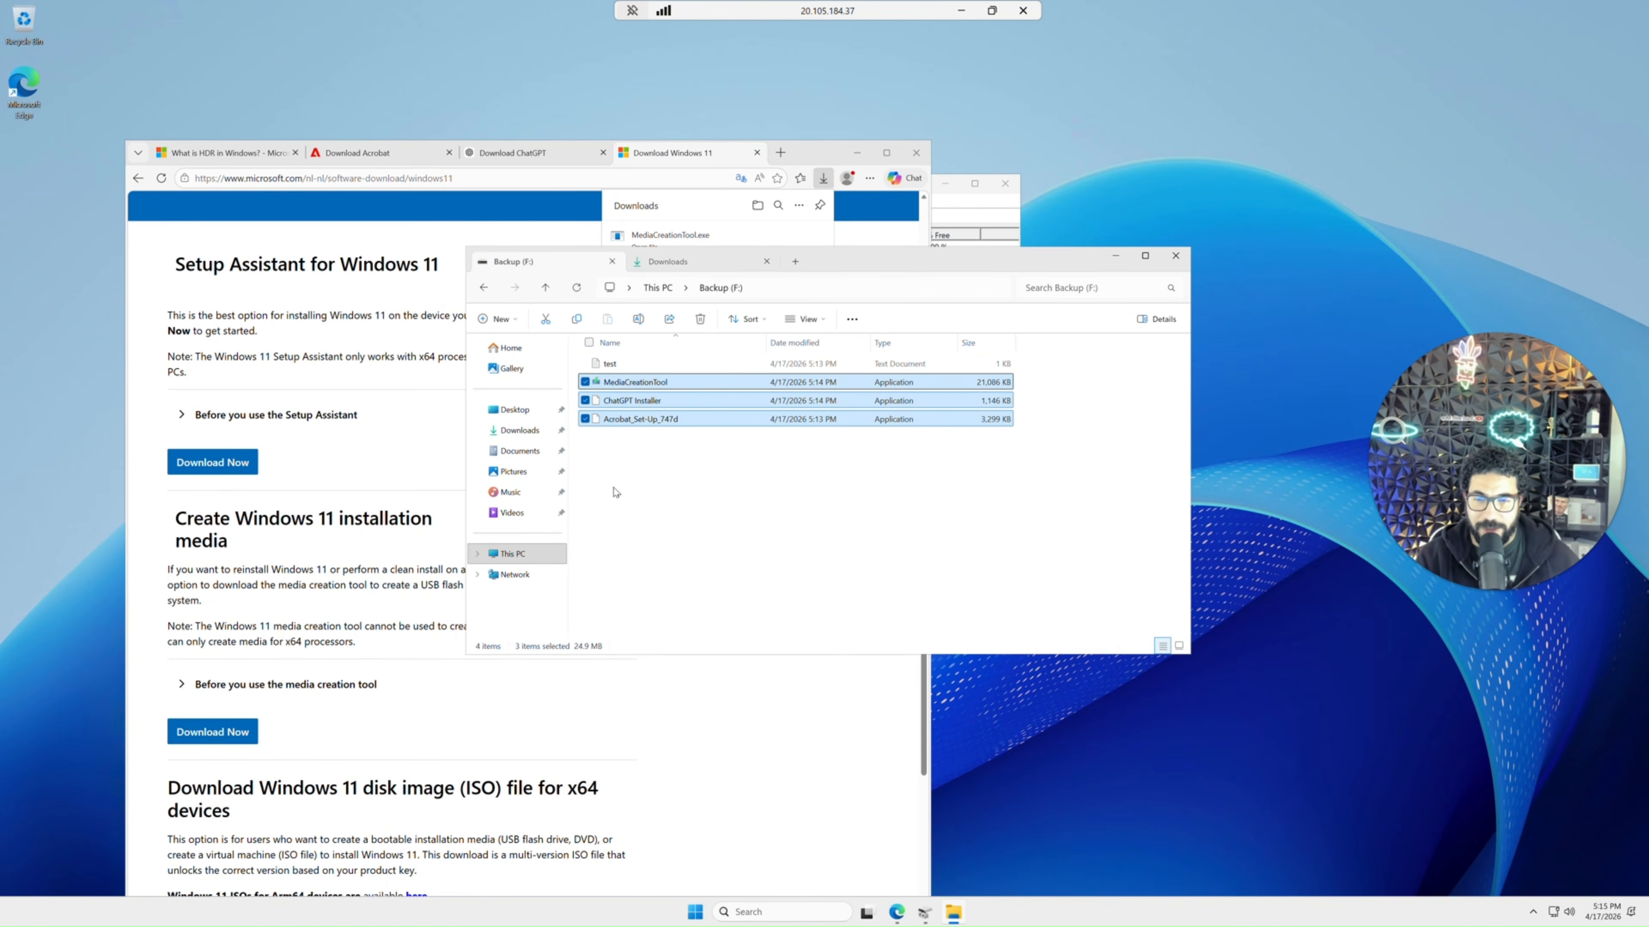
click(647, 475)
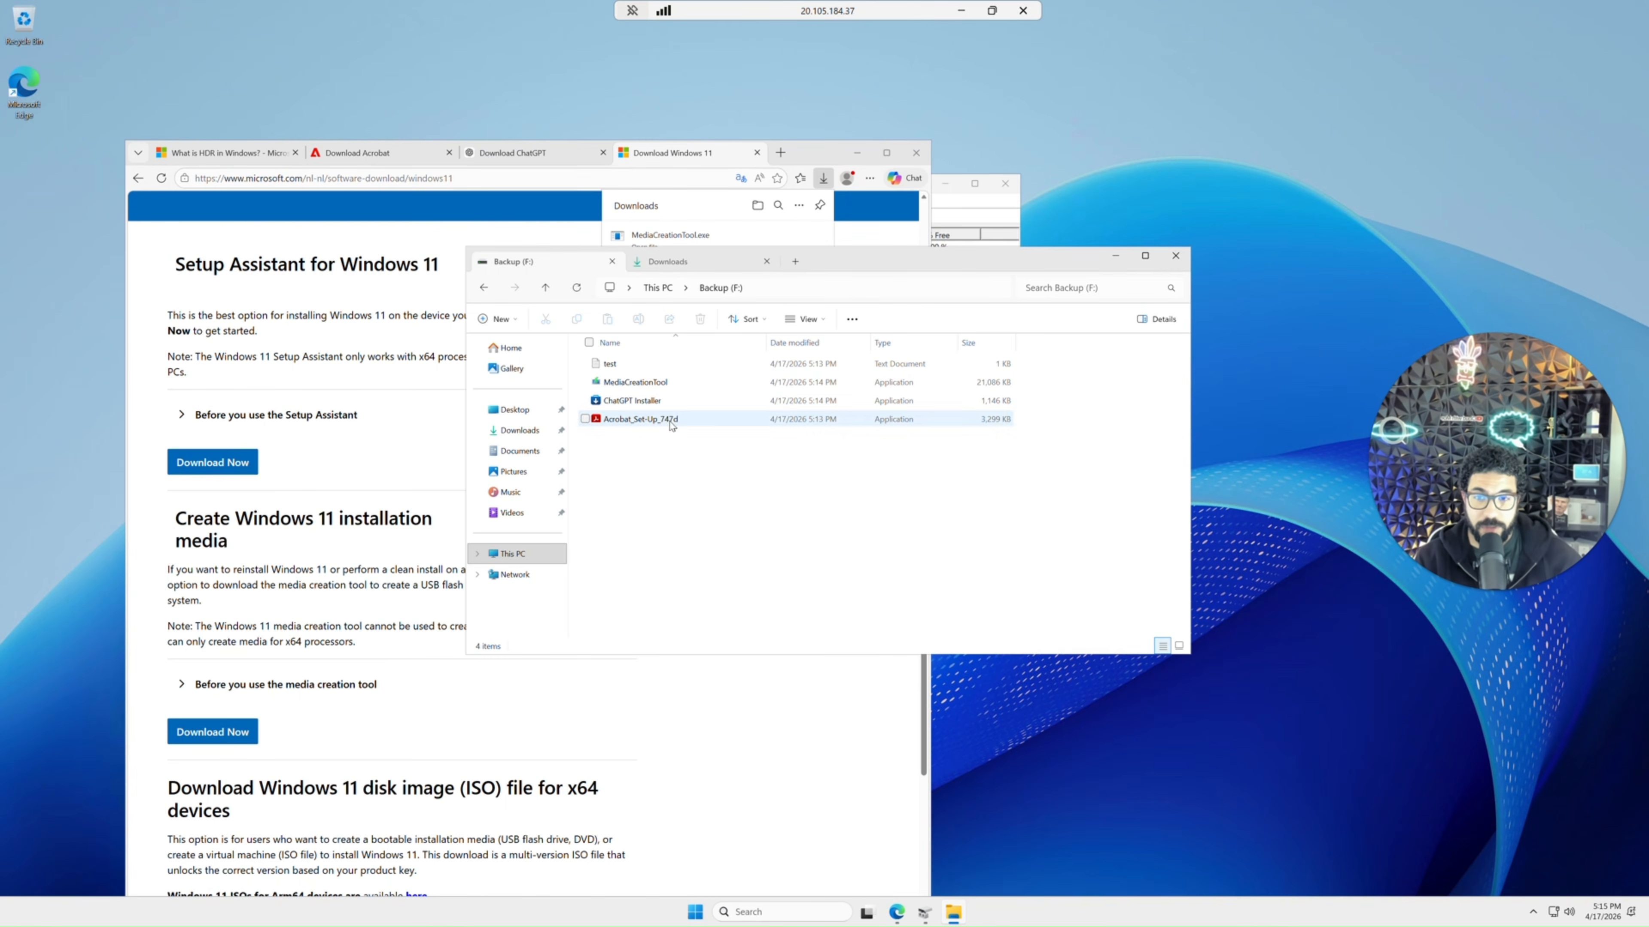
Reopen the Backup (F:) drive and review all files it contains.
key(alt+Up)
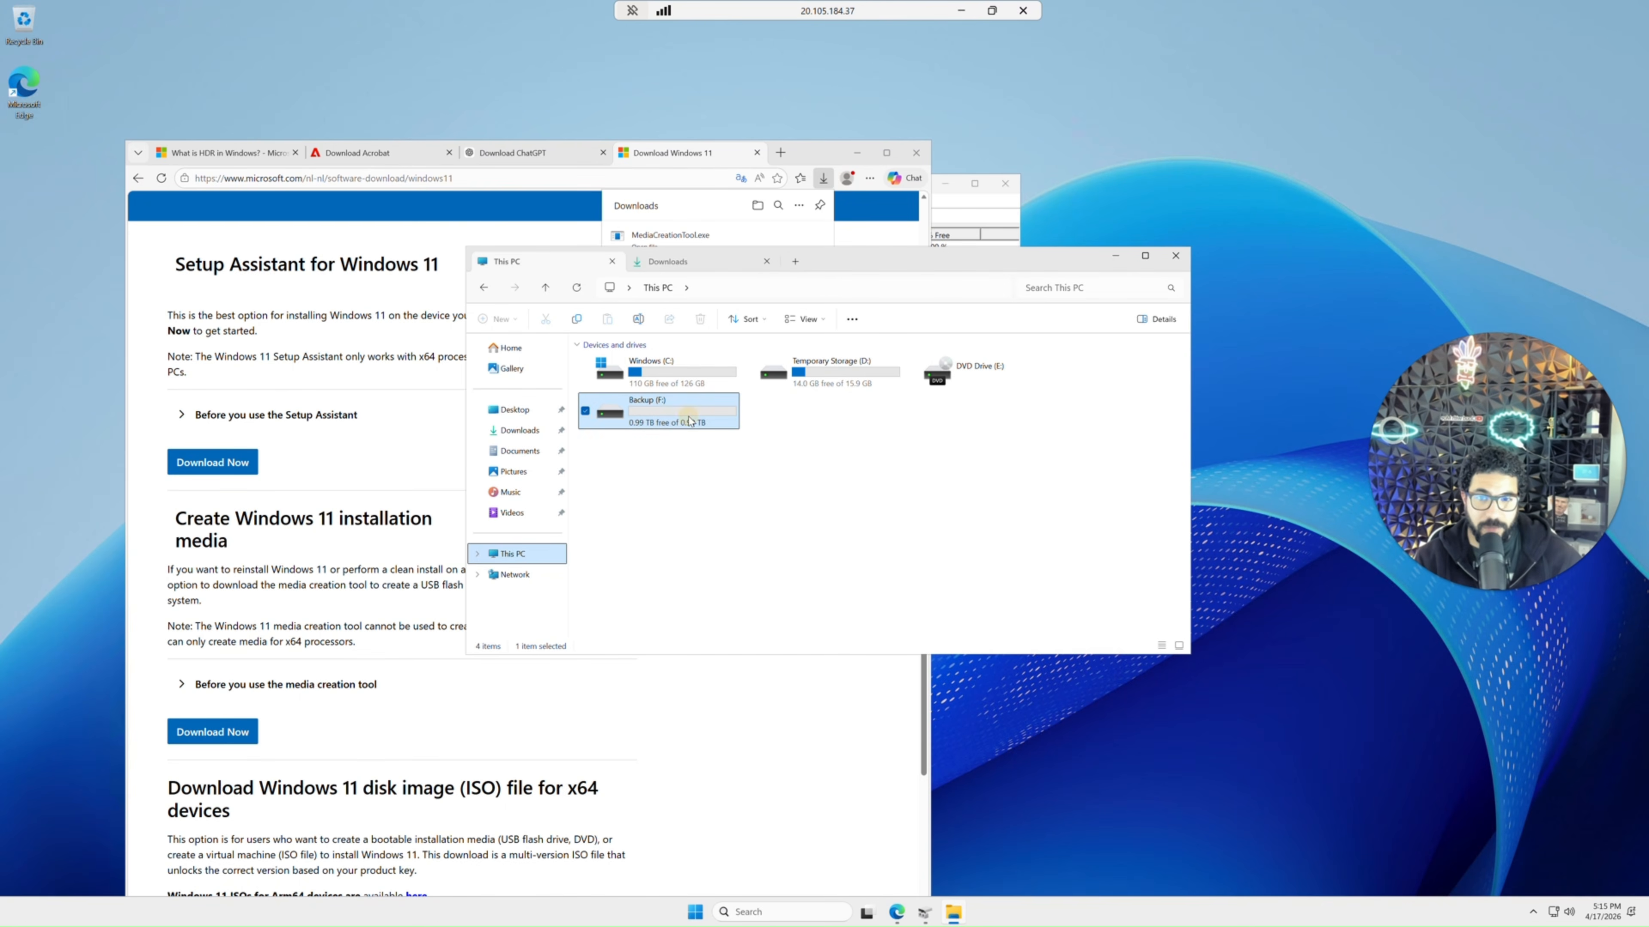
double_click(690, 421)
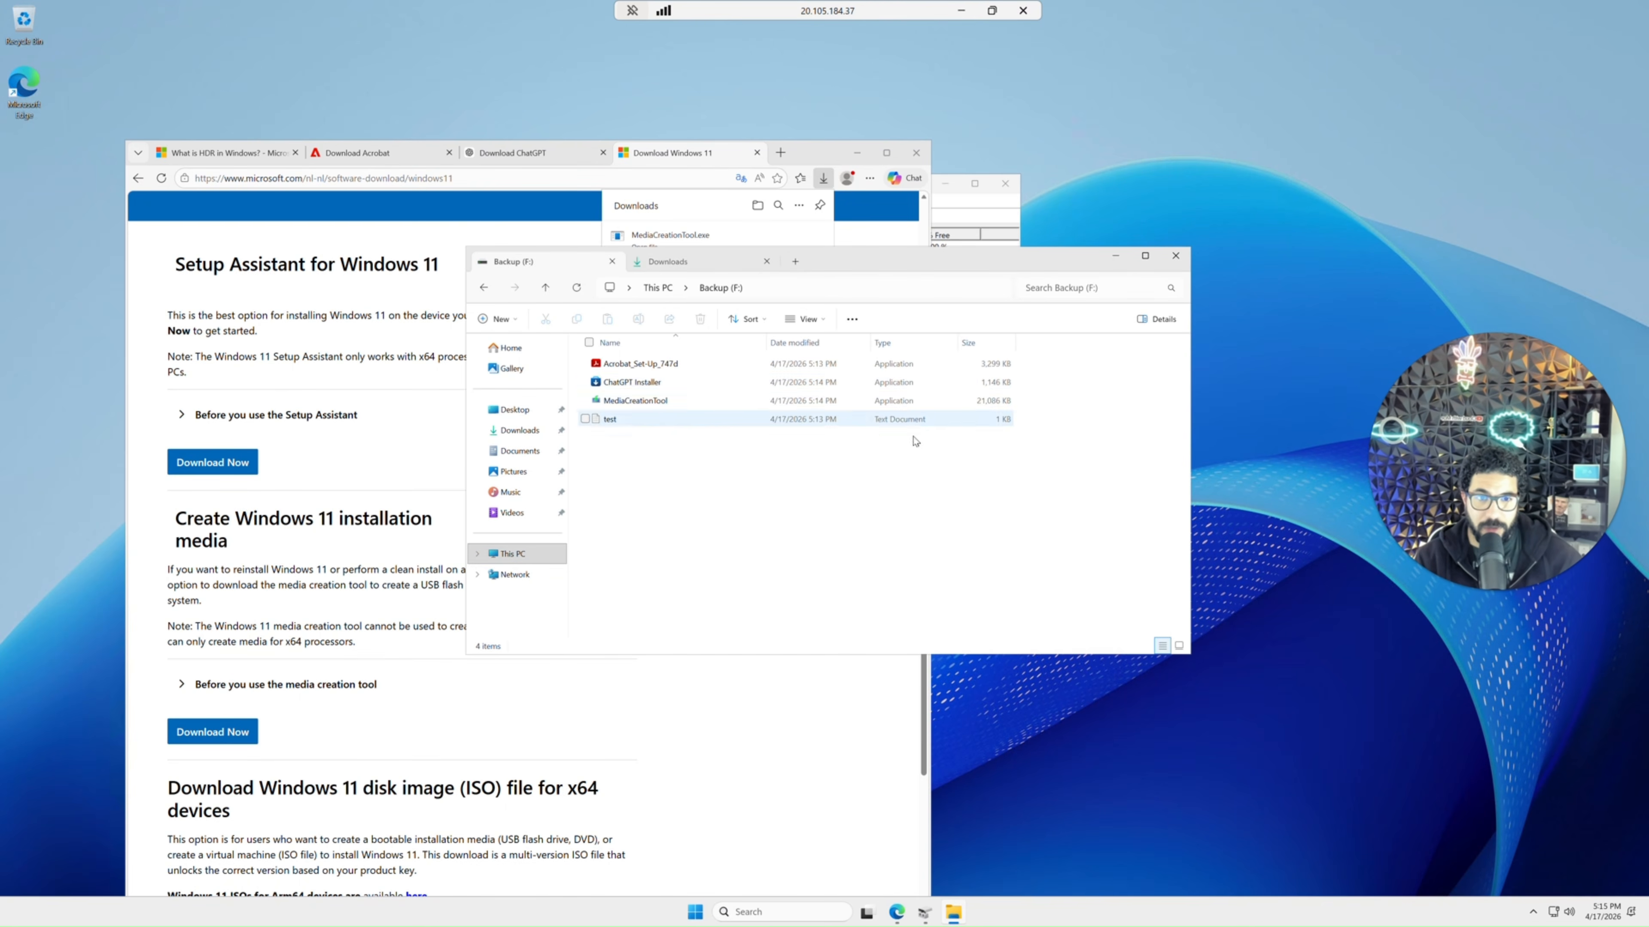
drag(915, 440, 714, 356)
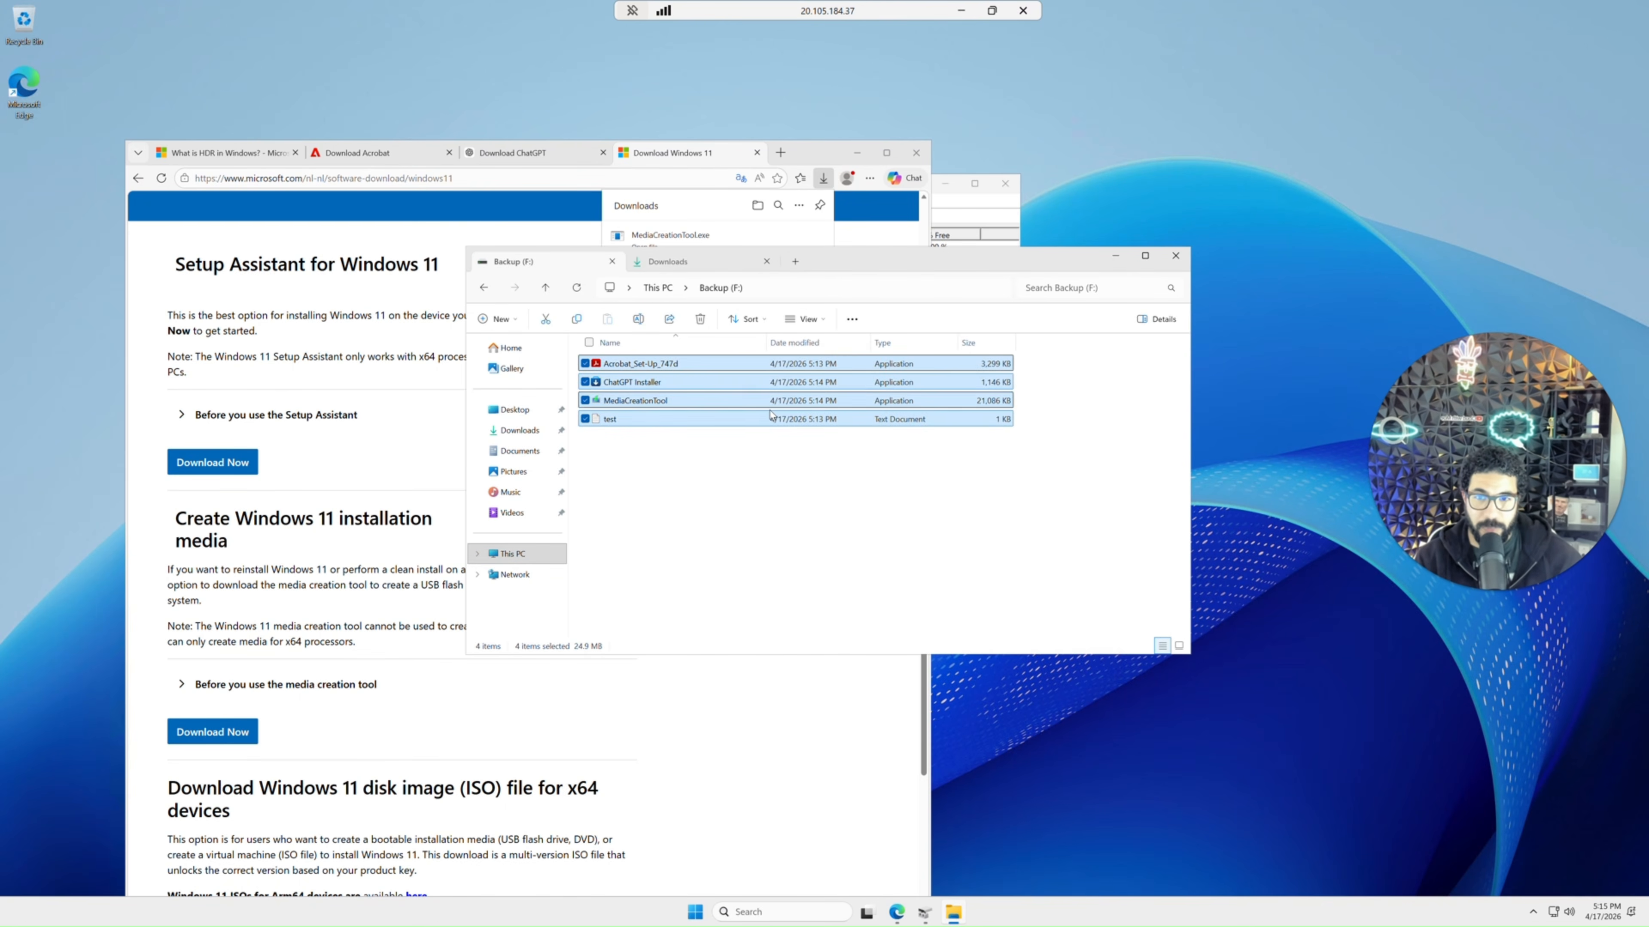
click(486, 288)
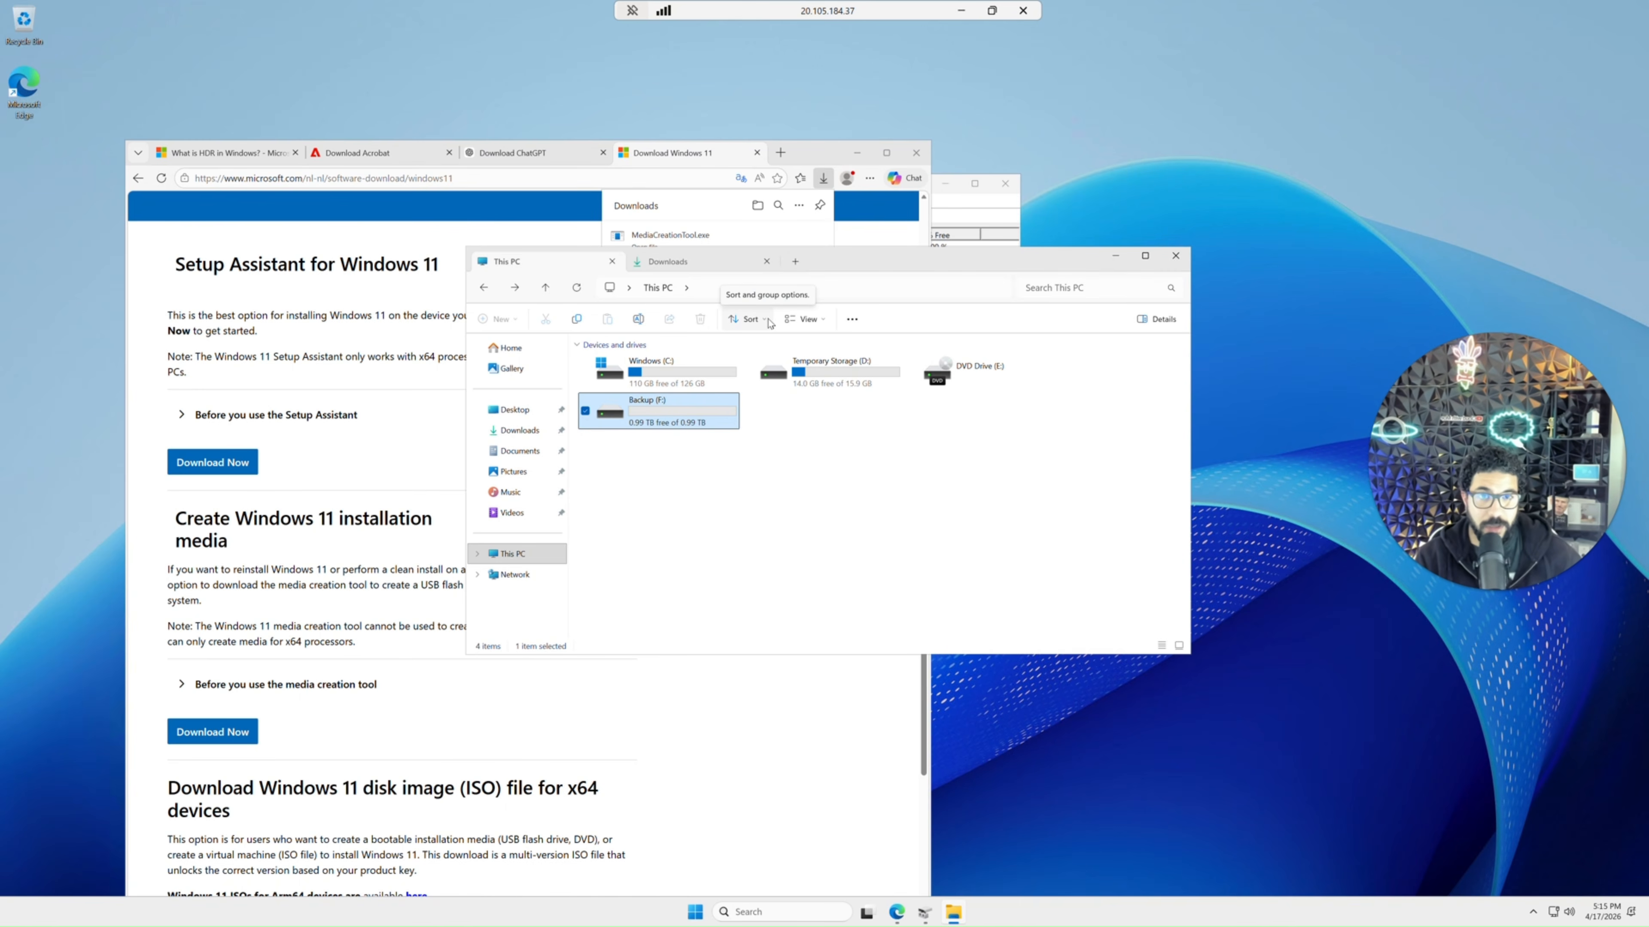
Minimize the remote session and return to the Azure portal home page.
click(965, 12)
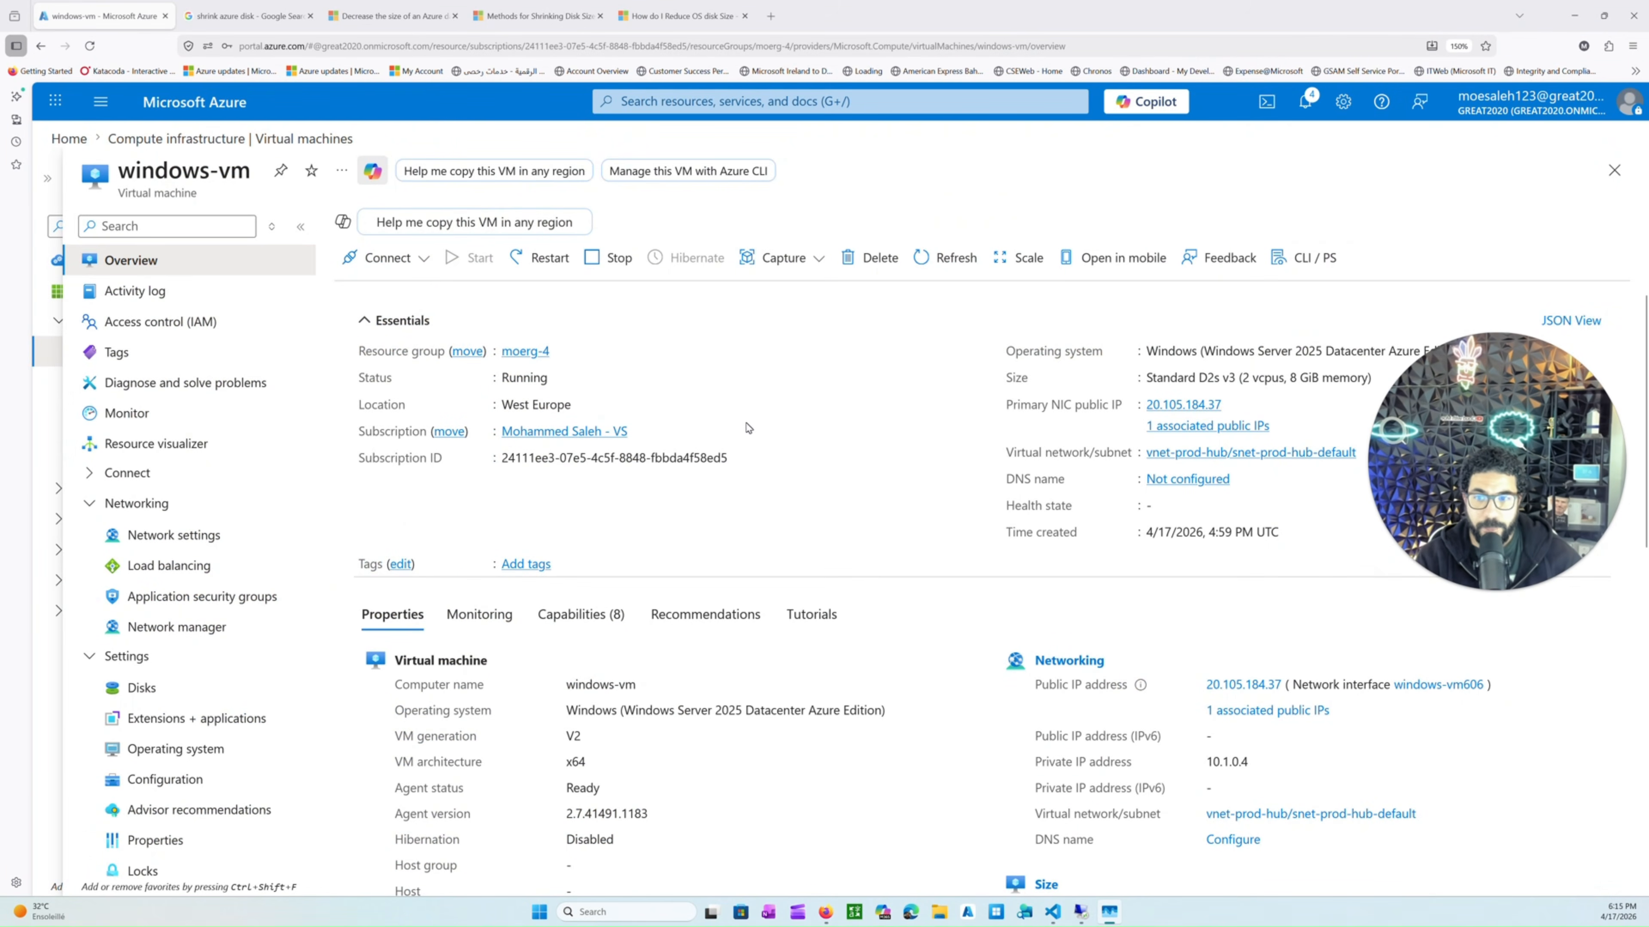
scroll(749, 428, down, 1)
click(247, 140)
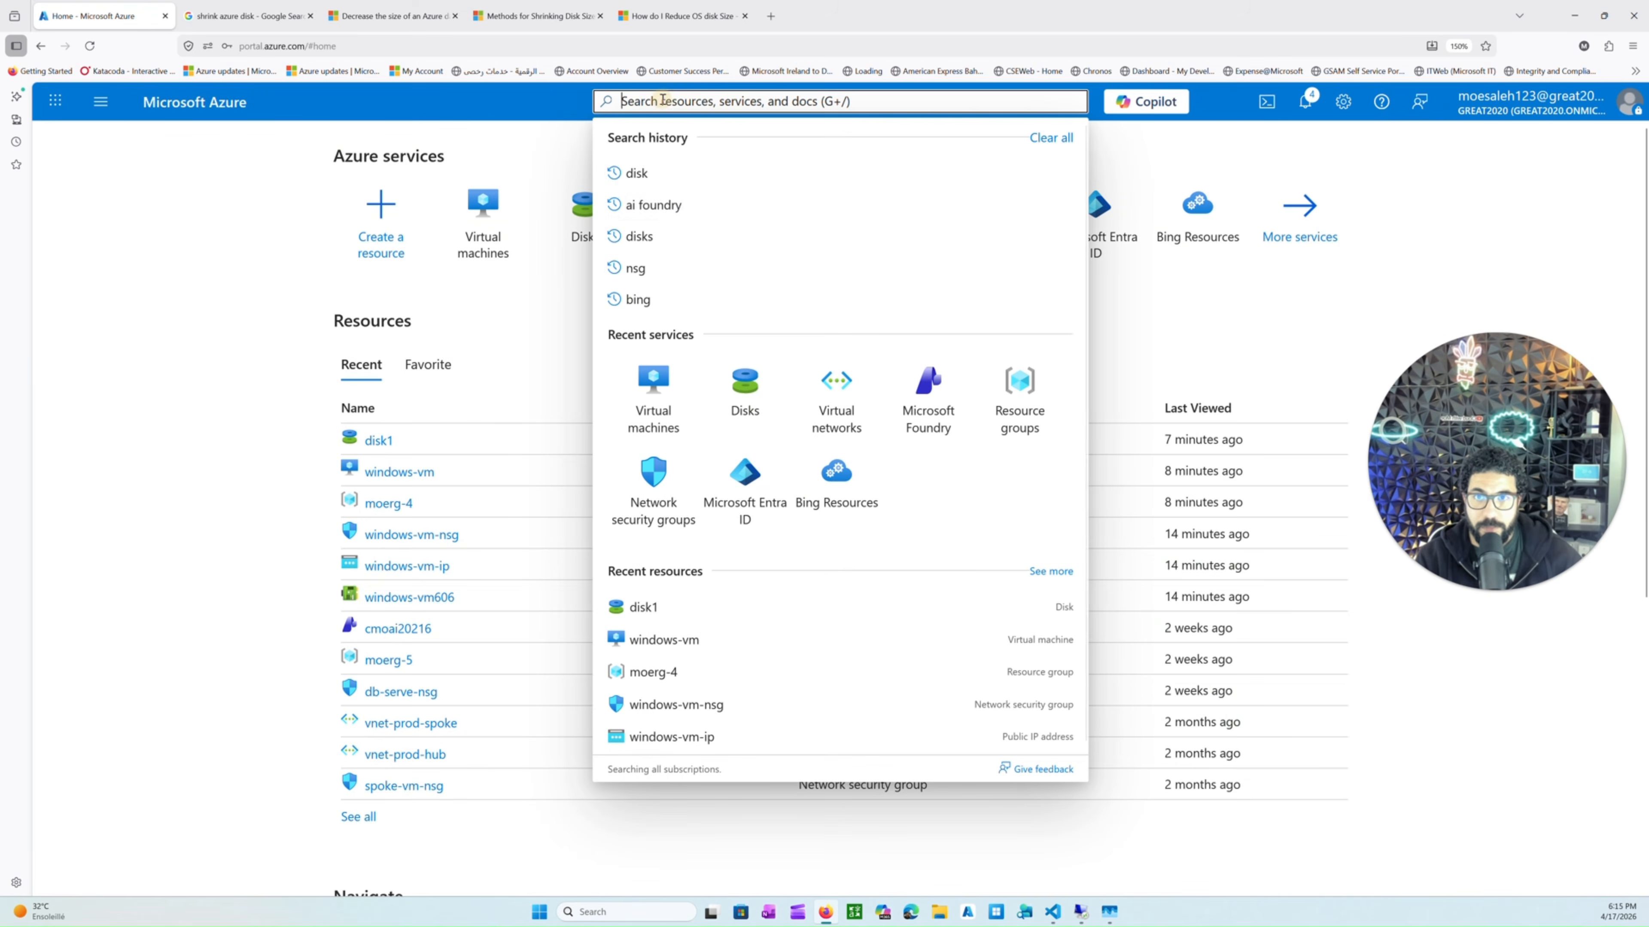
Start creating a new managed disk in resource group moerg-4 and name it disk2.
click(580, 234)
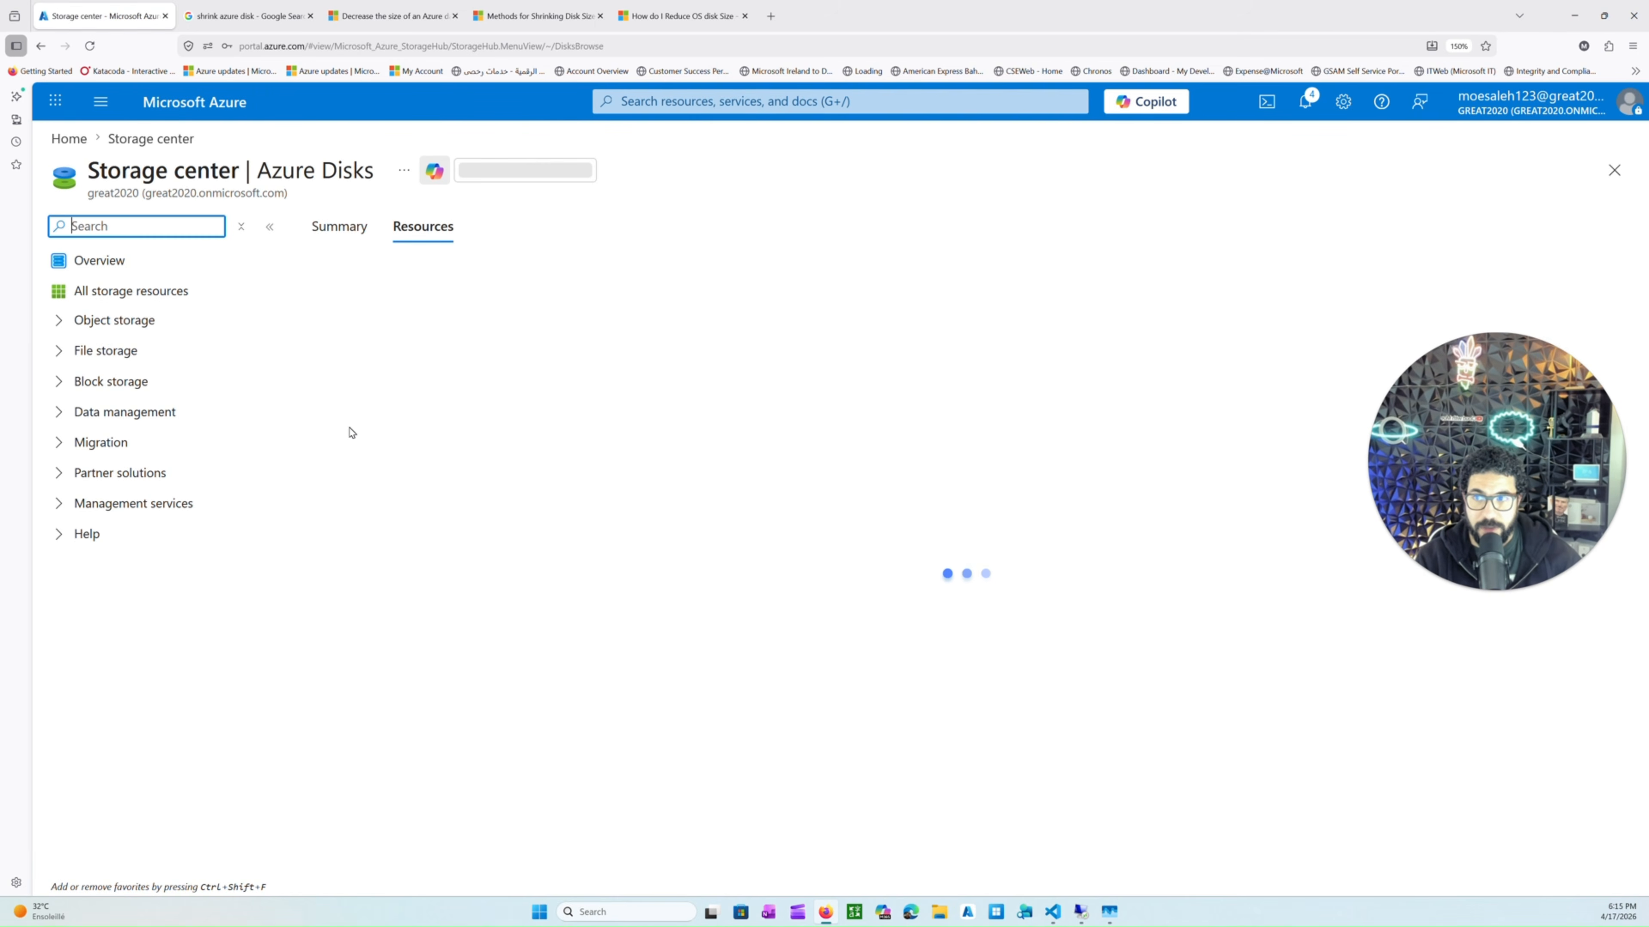
click(350, 278)
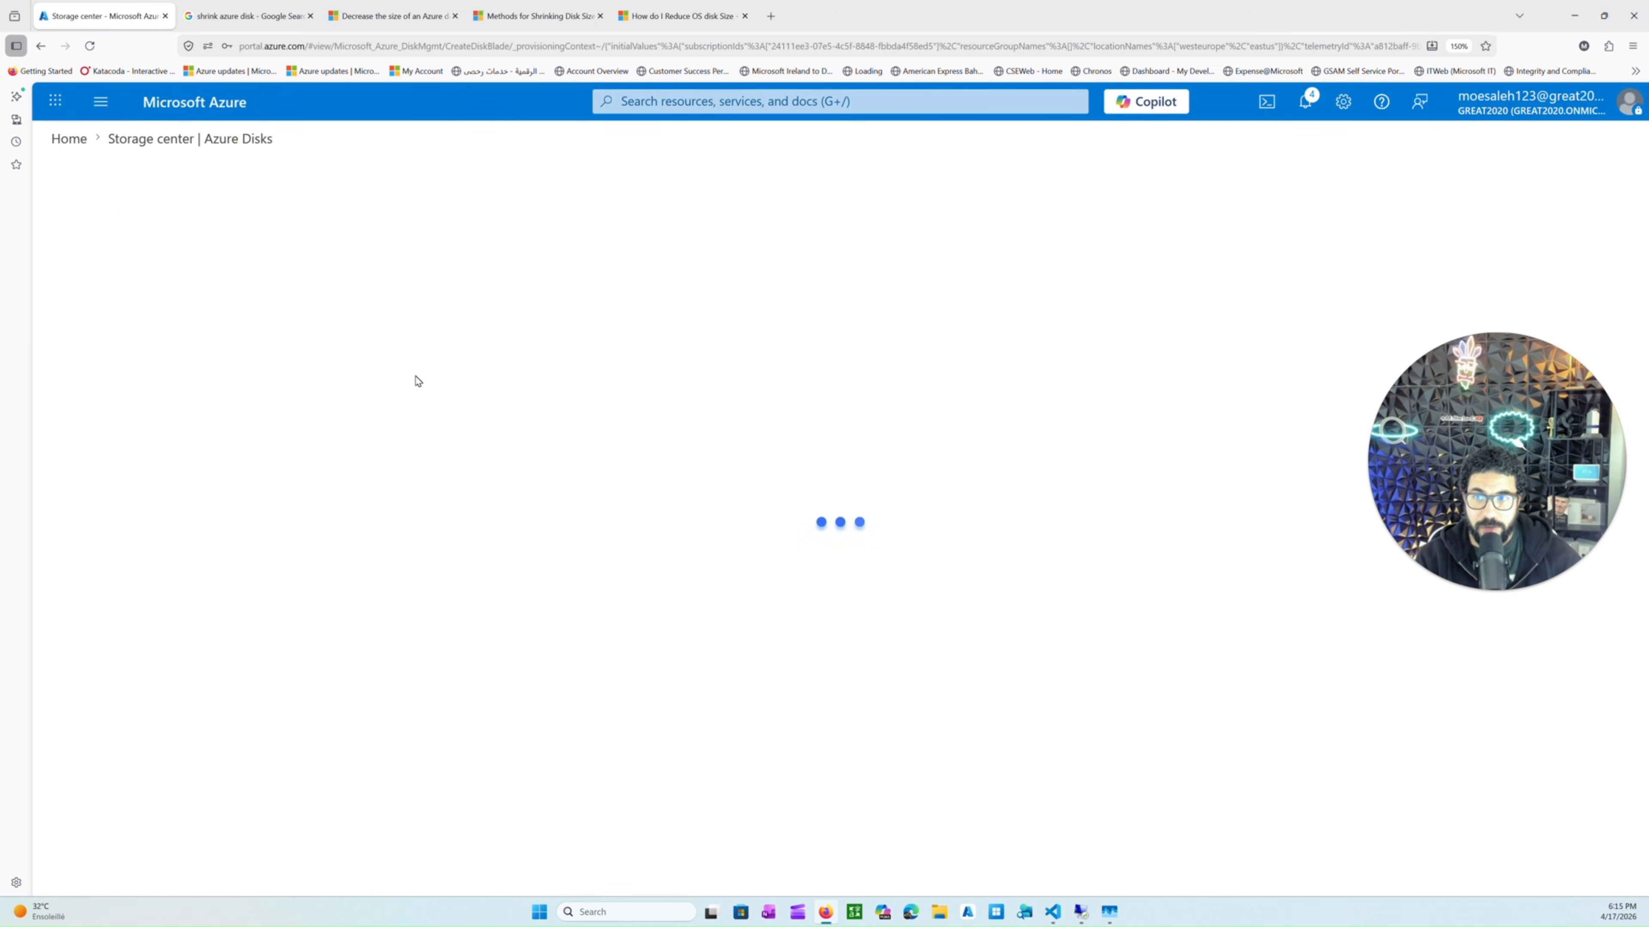
click(350, 455)
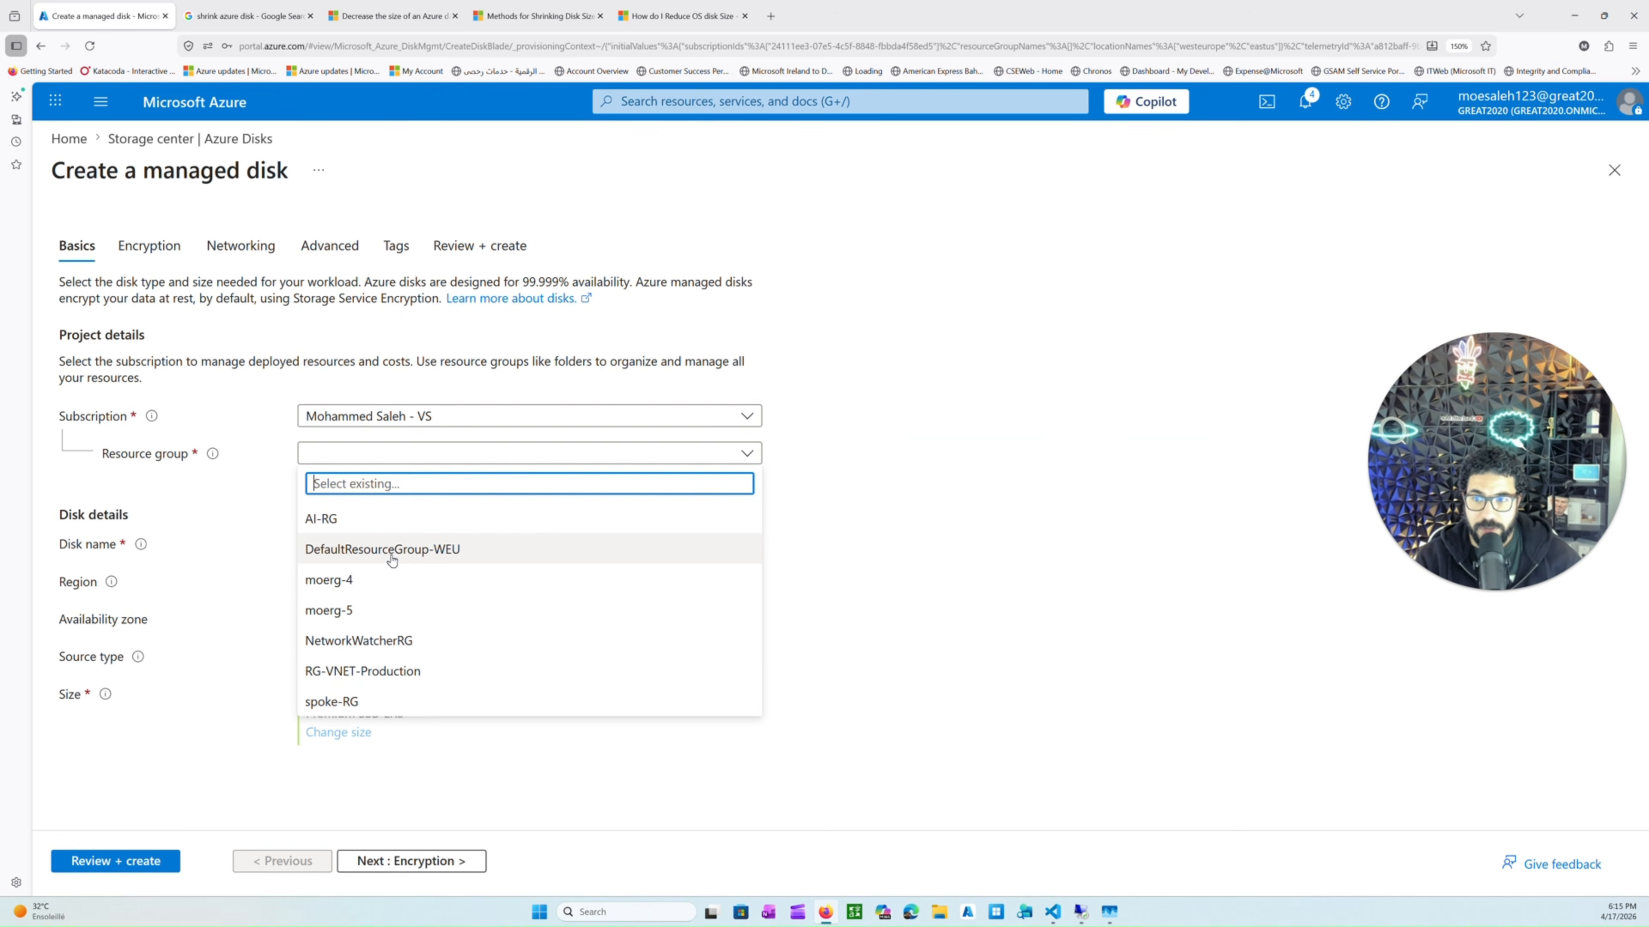
click(368, 578)
click(365, 549)
text(di)
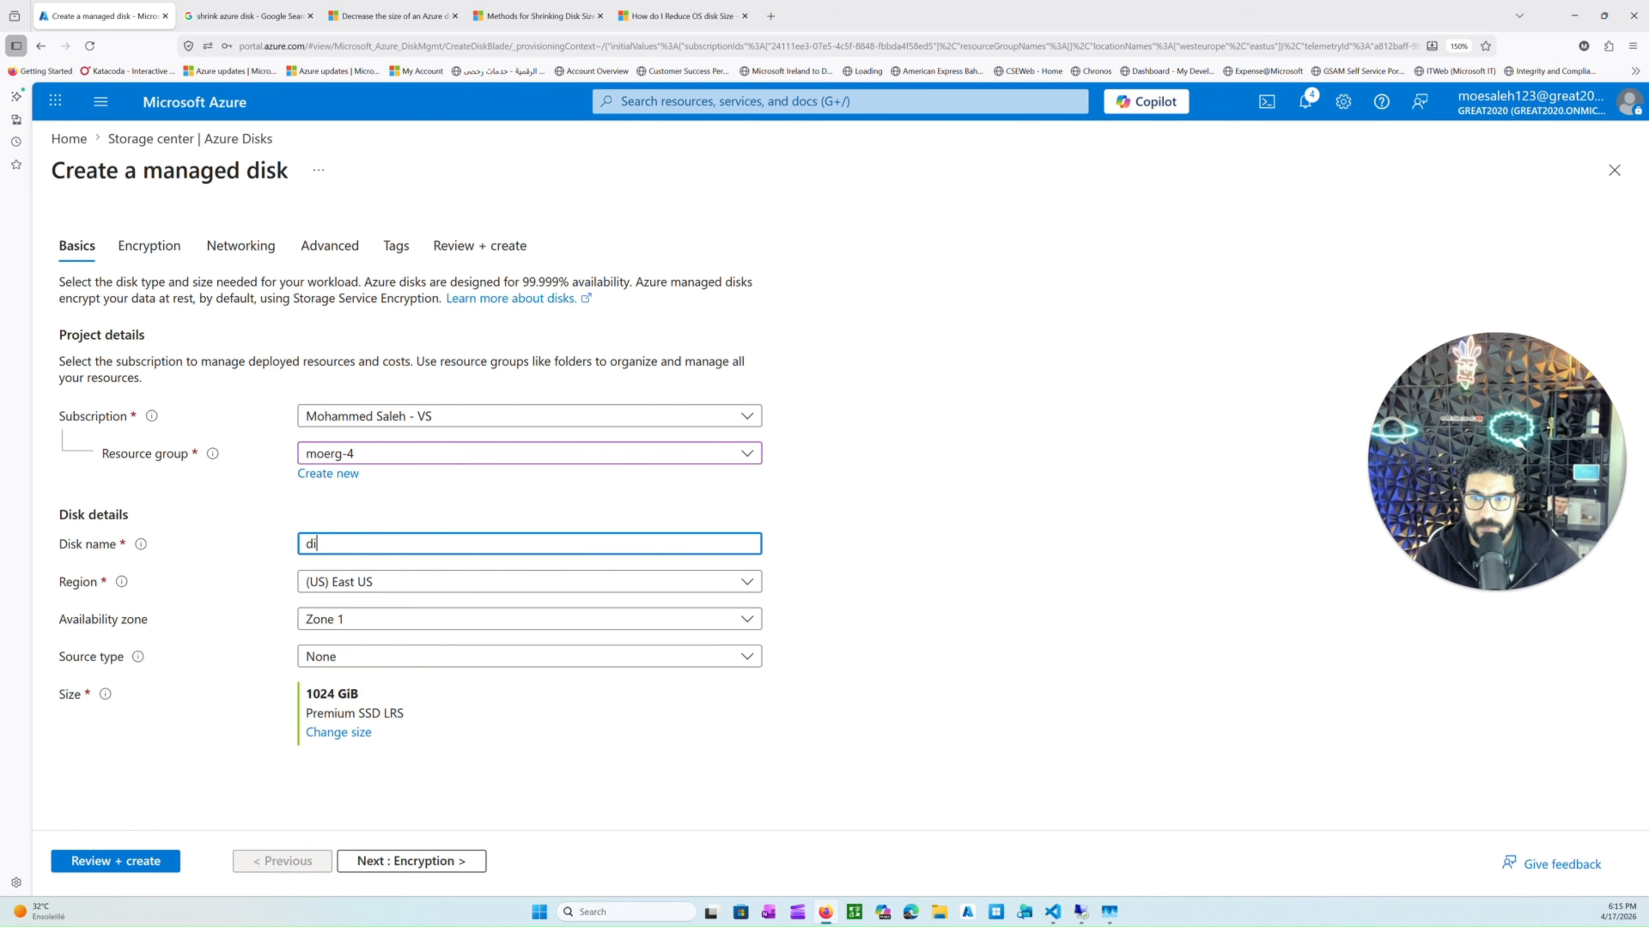
text(sk2)
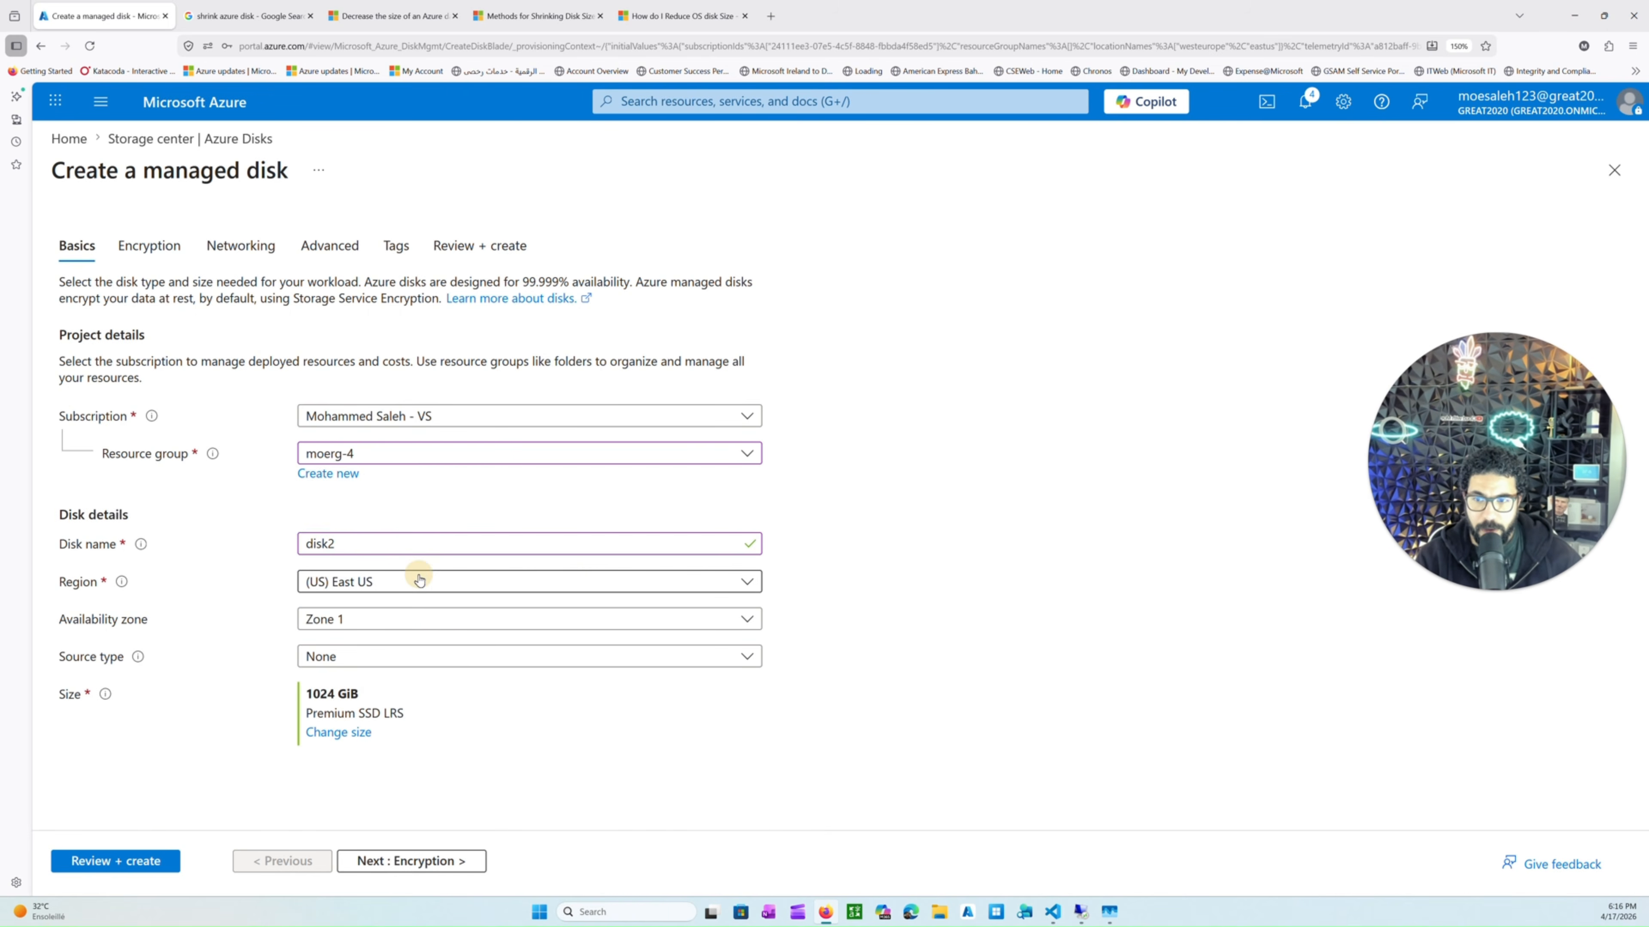
Set the disk's region to (Europe) West Europe and availability zone to No infrastructure redundancy required.
click(420, 581)
text(west)
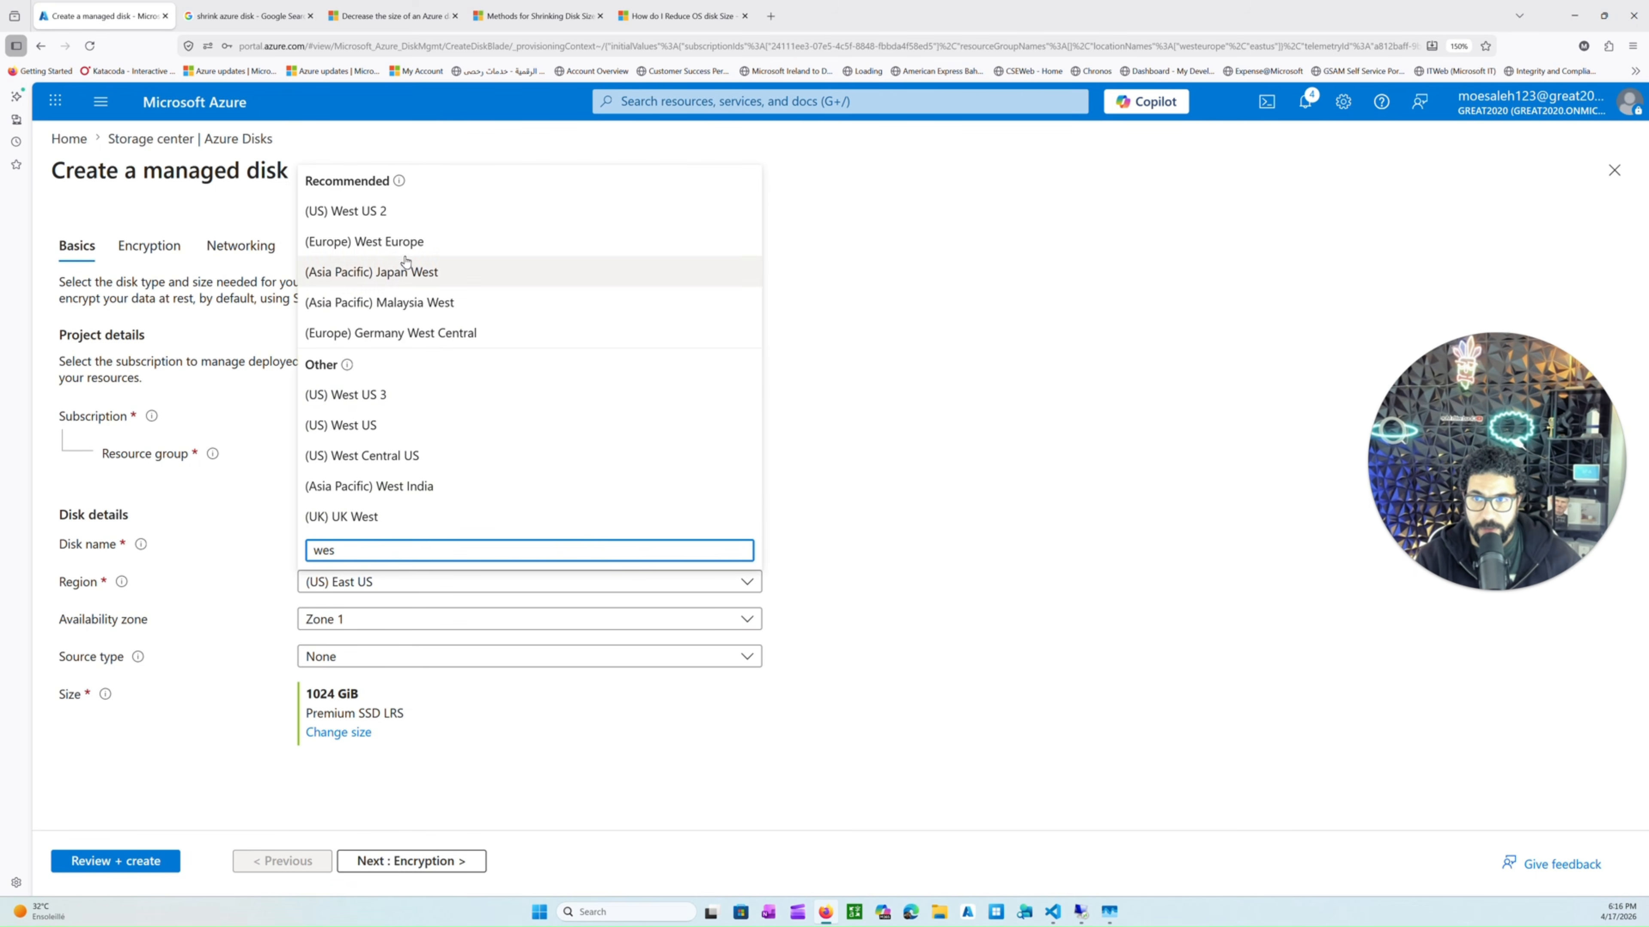
click(402, 231)
click(350, 623)
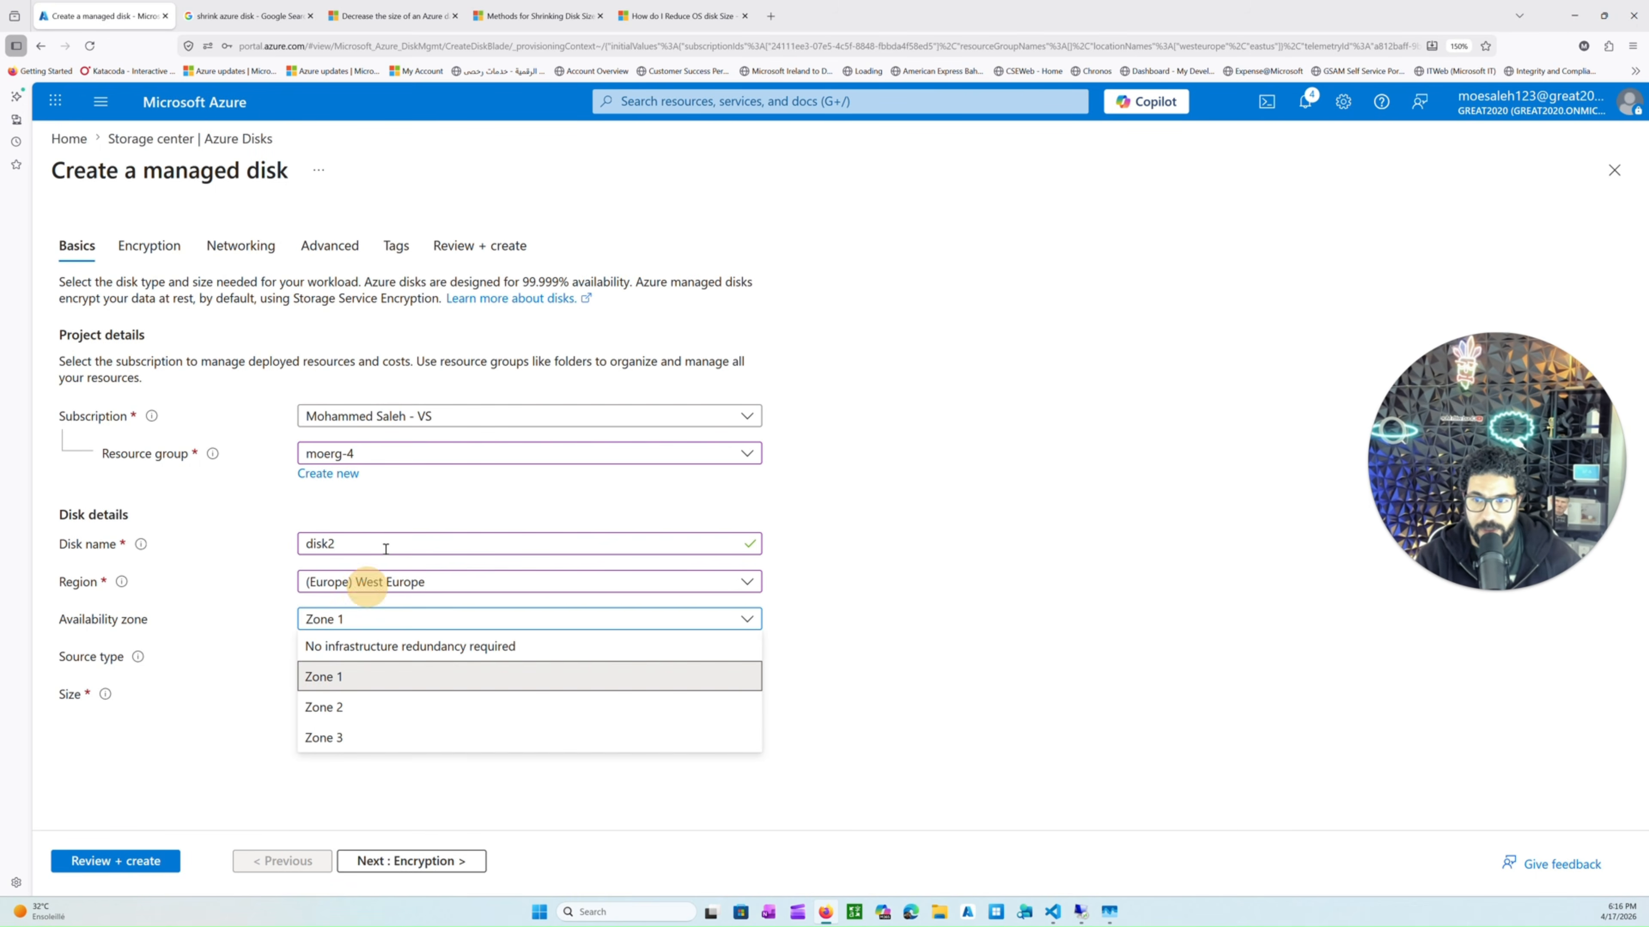
click(355, 646)
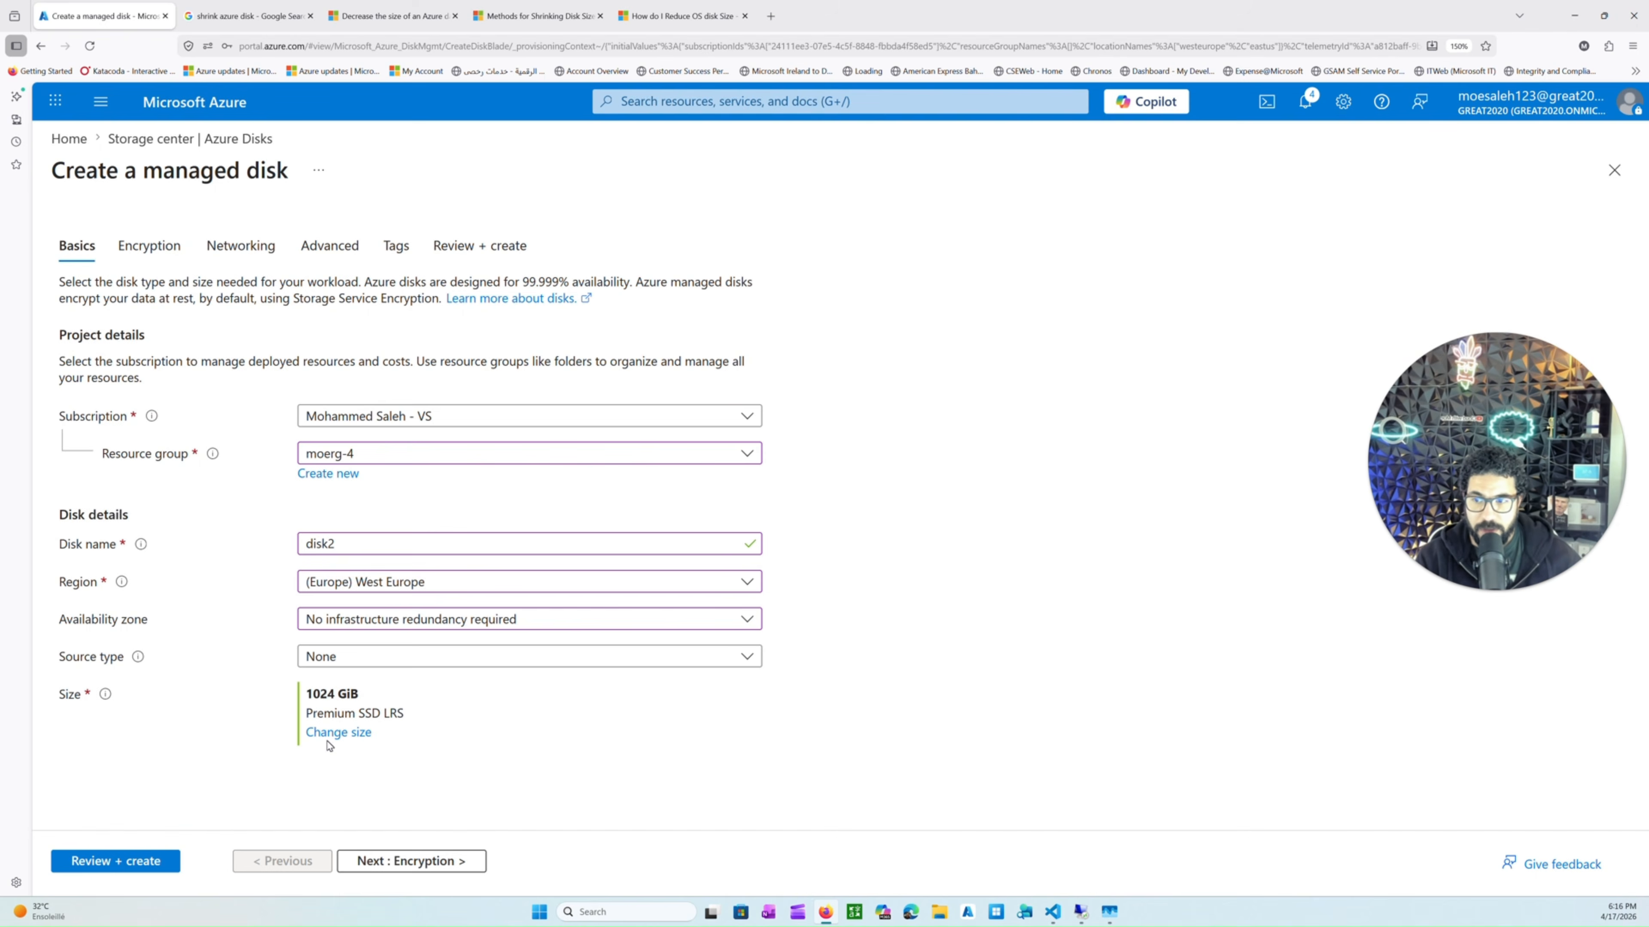
Change the disk size to a custom 10 GiB with Standard SSD (locally-redundant storage).
click(338, 732)
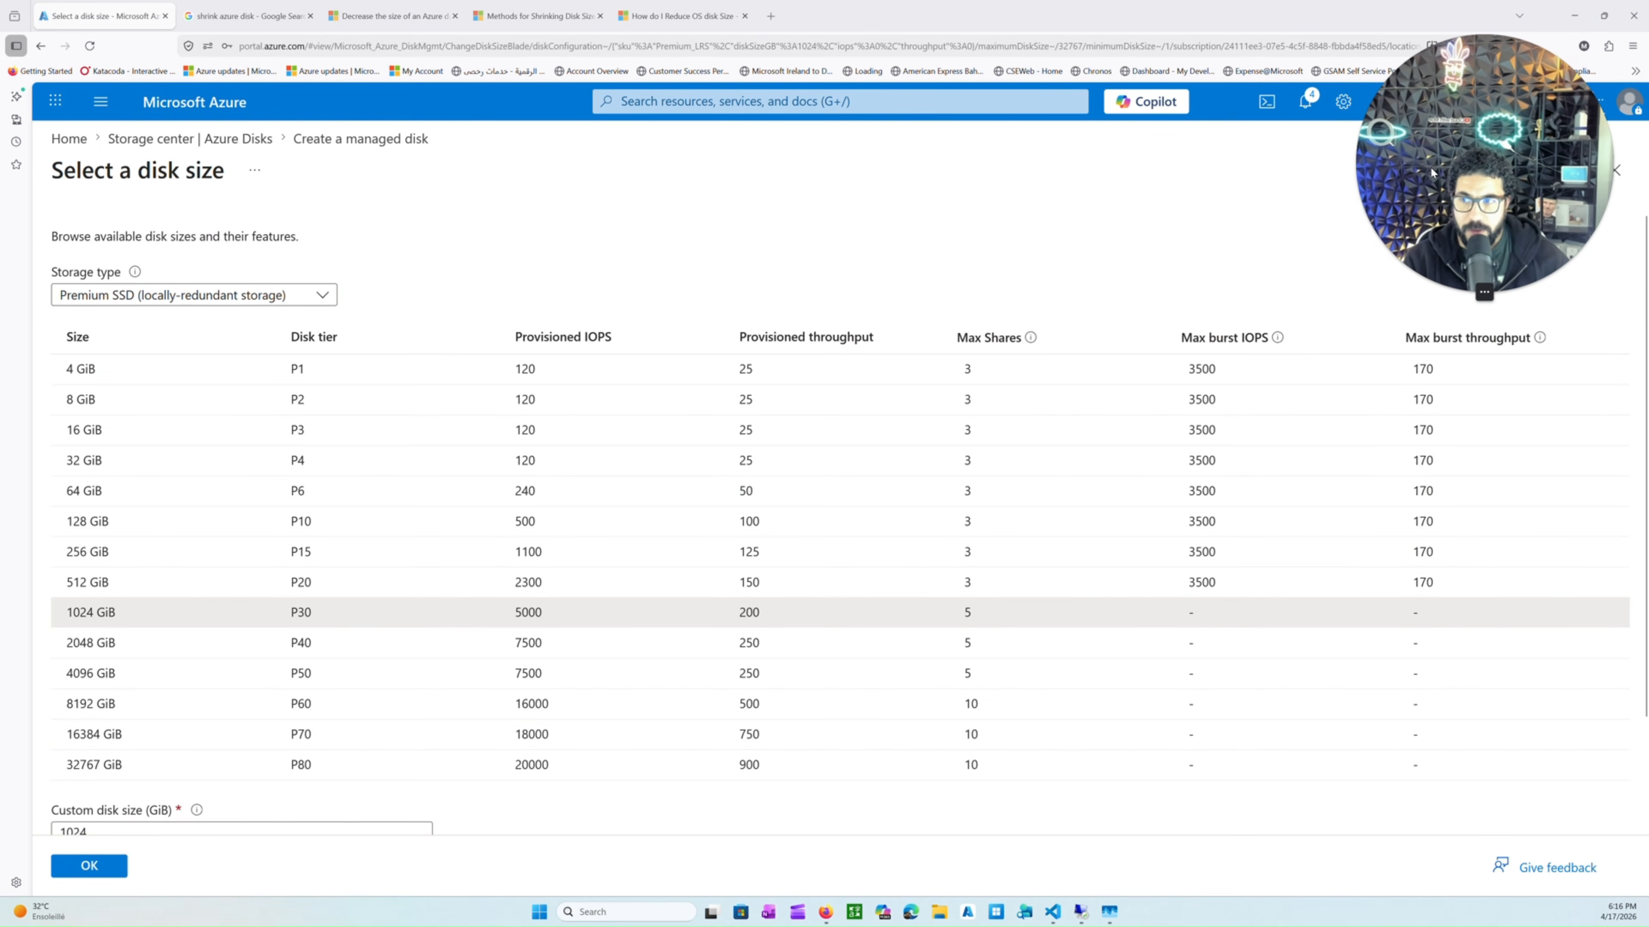
scroll(195, 760, down, 2)
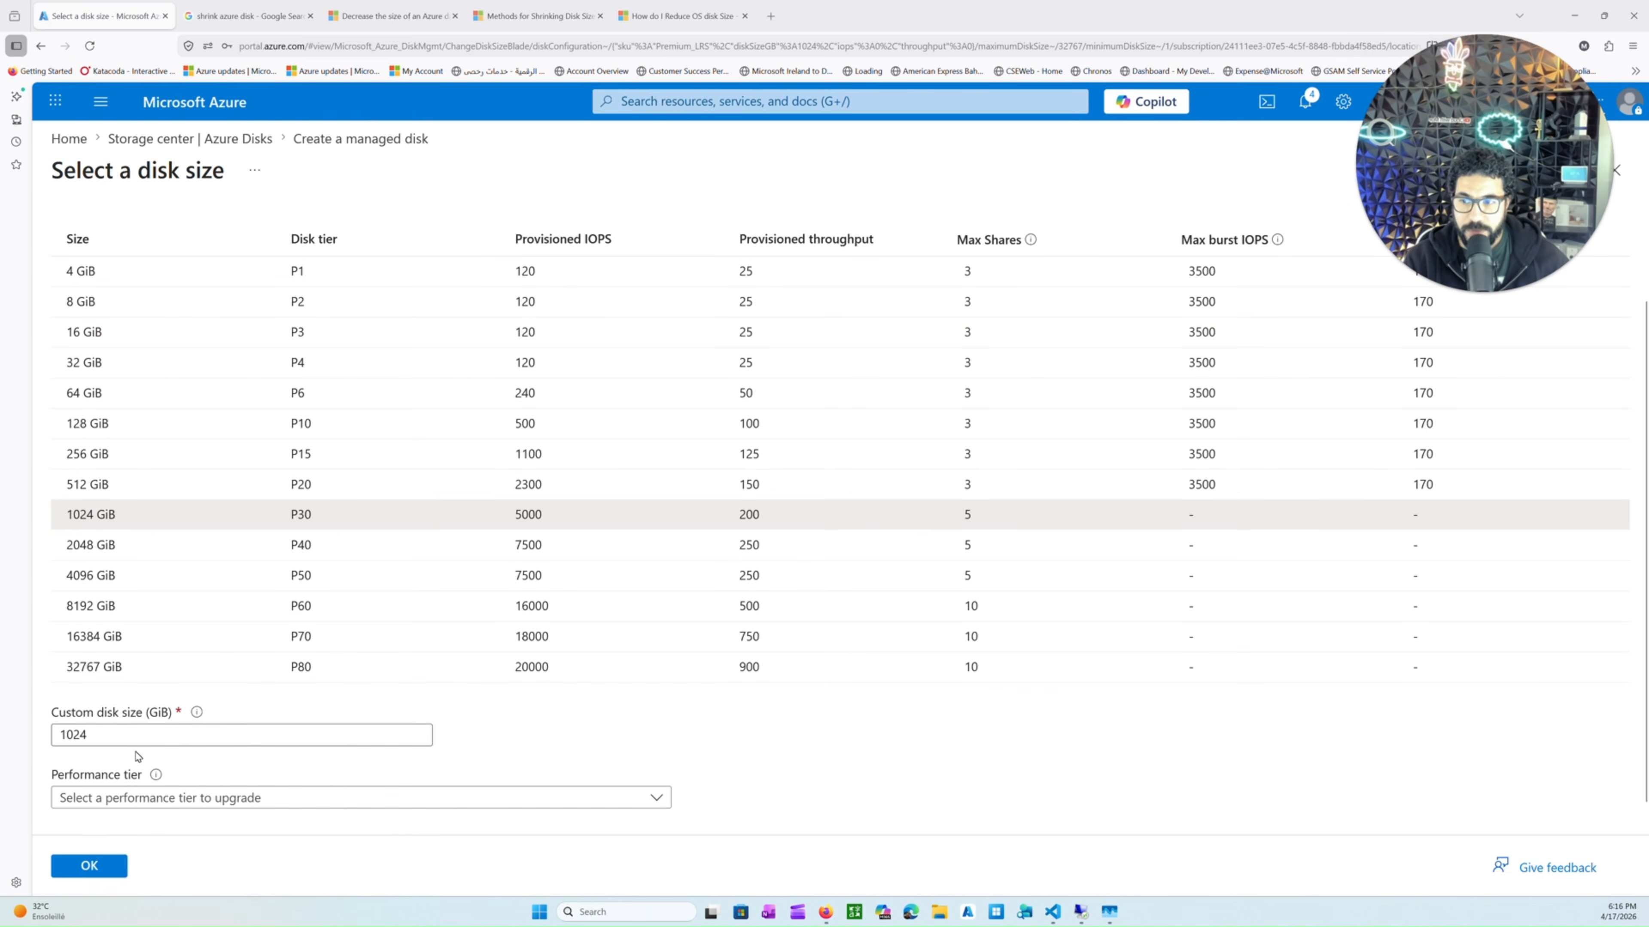
double_click(132, 736)
click(132, 736)
double_click(132, 736)
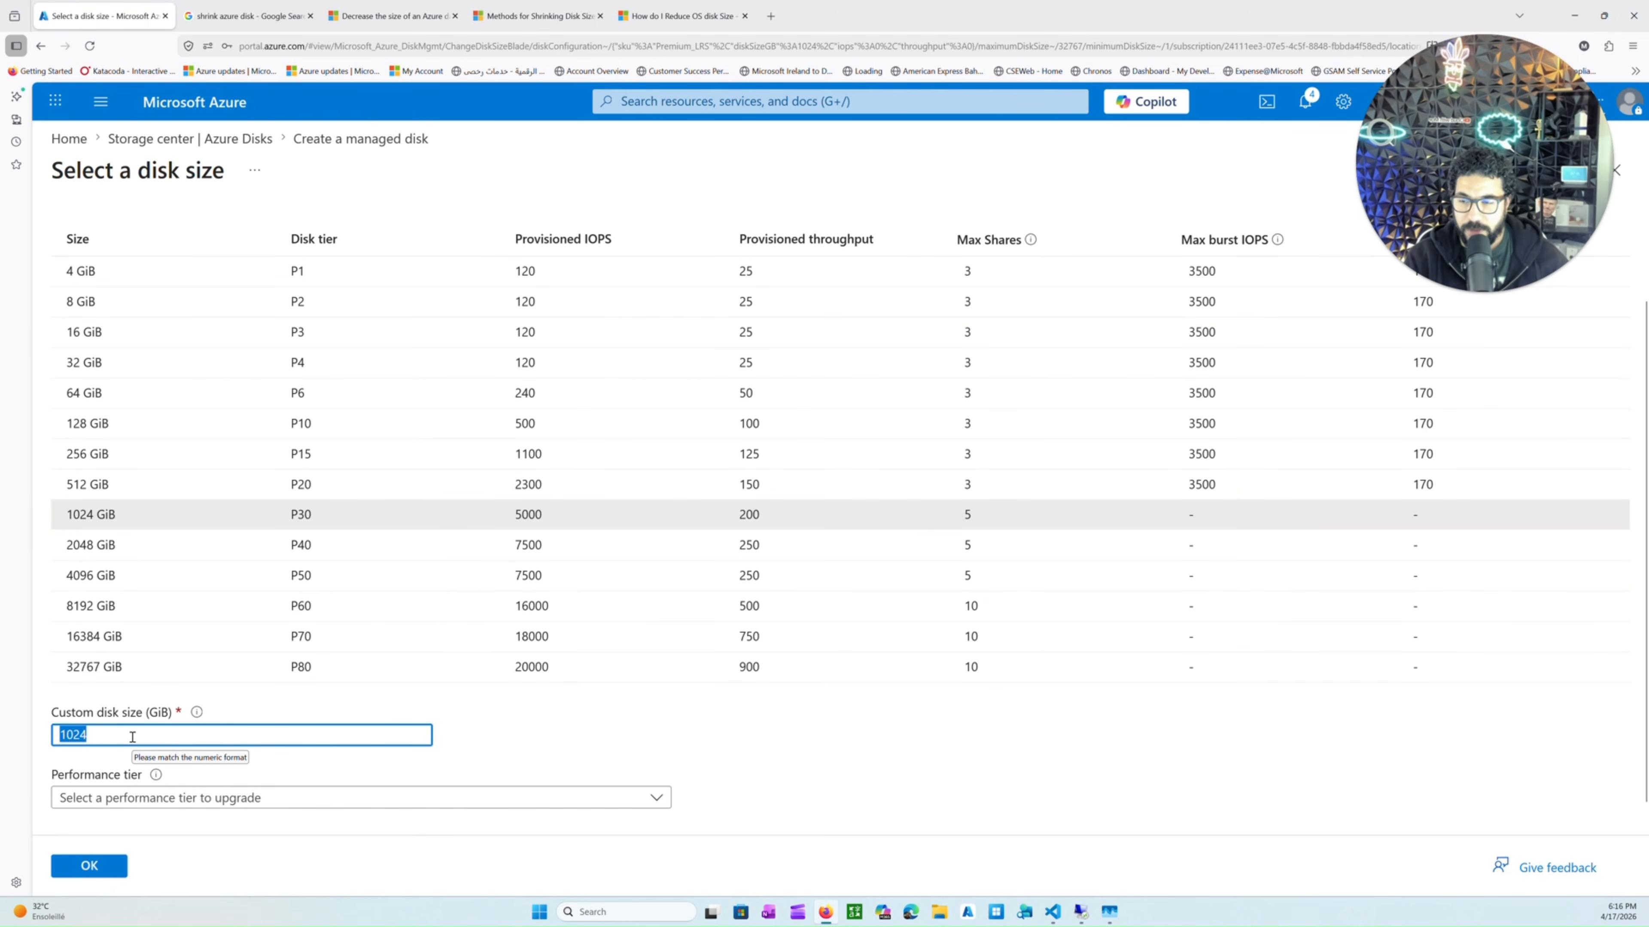
text(10)
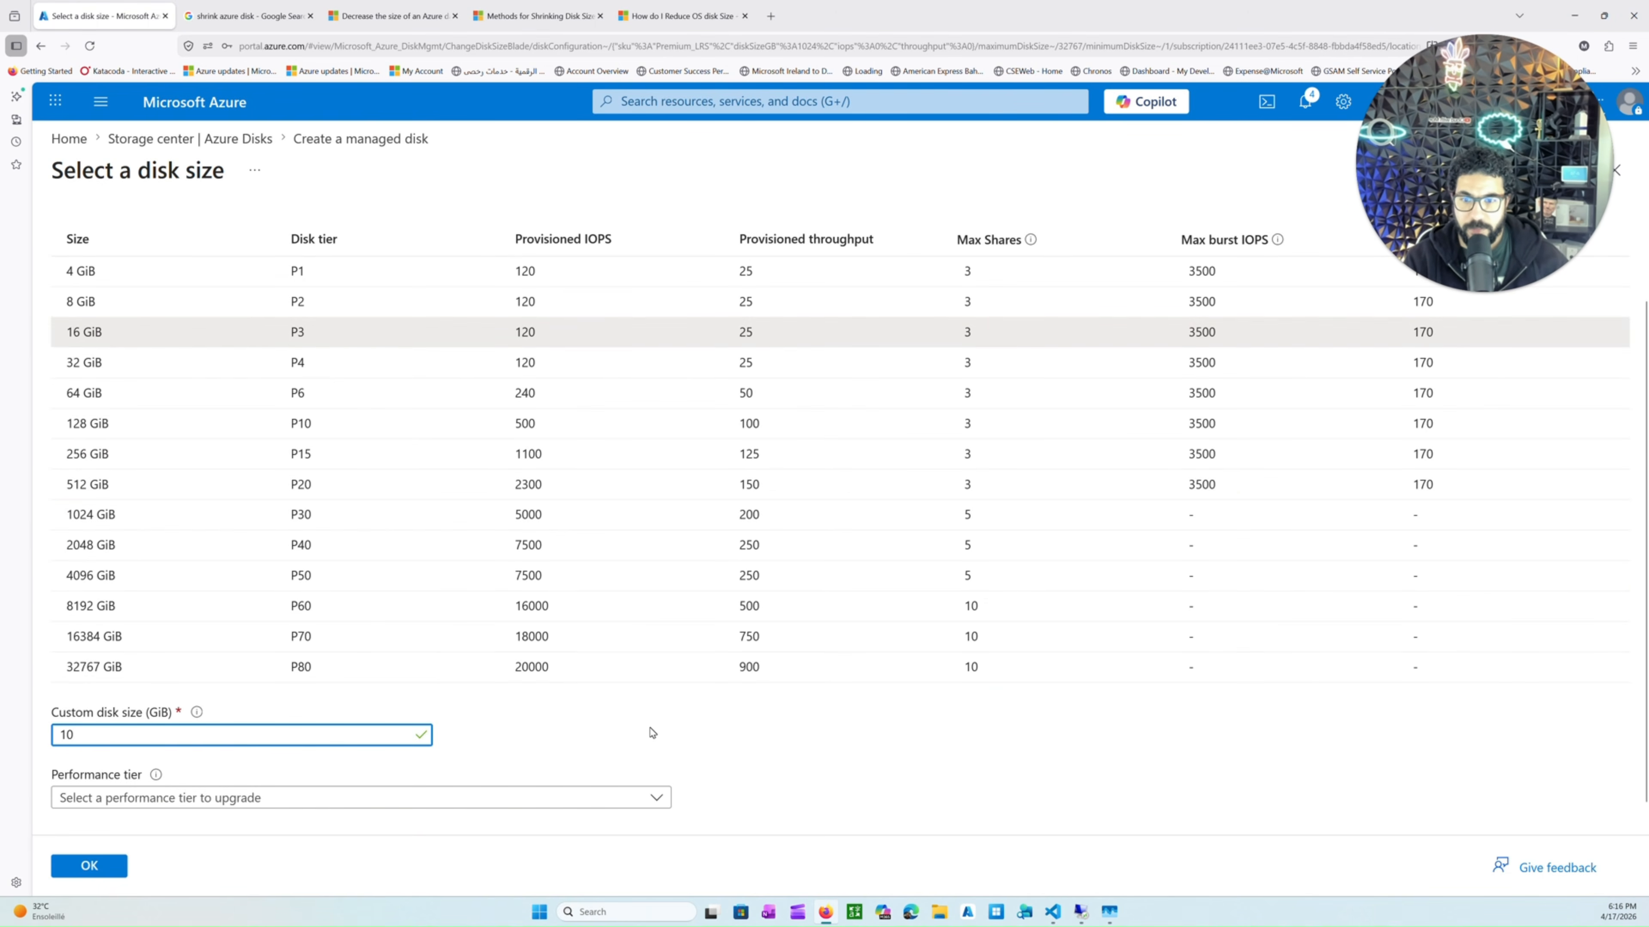
scroll(324, 618, up, 2)
click(161, 303)
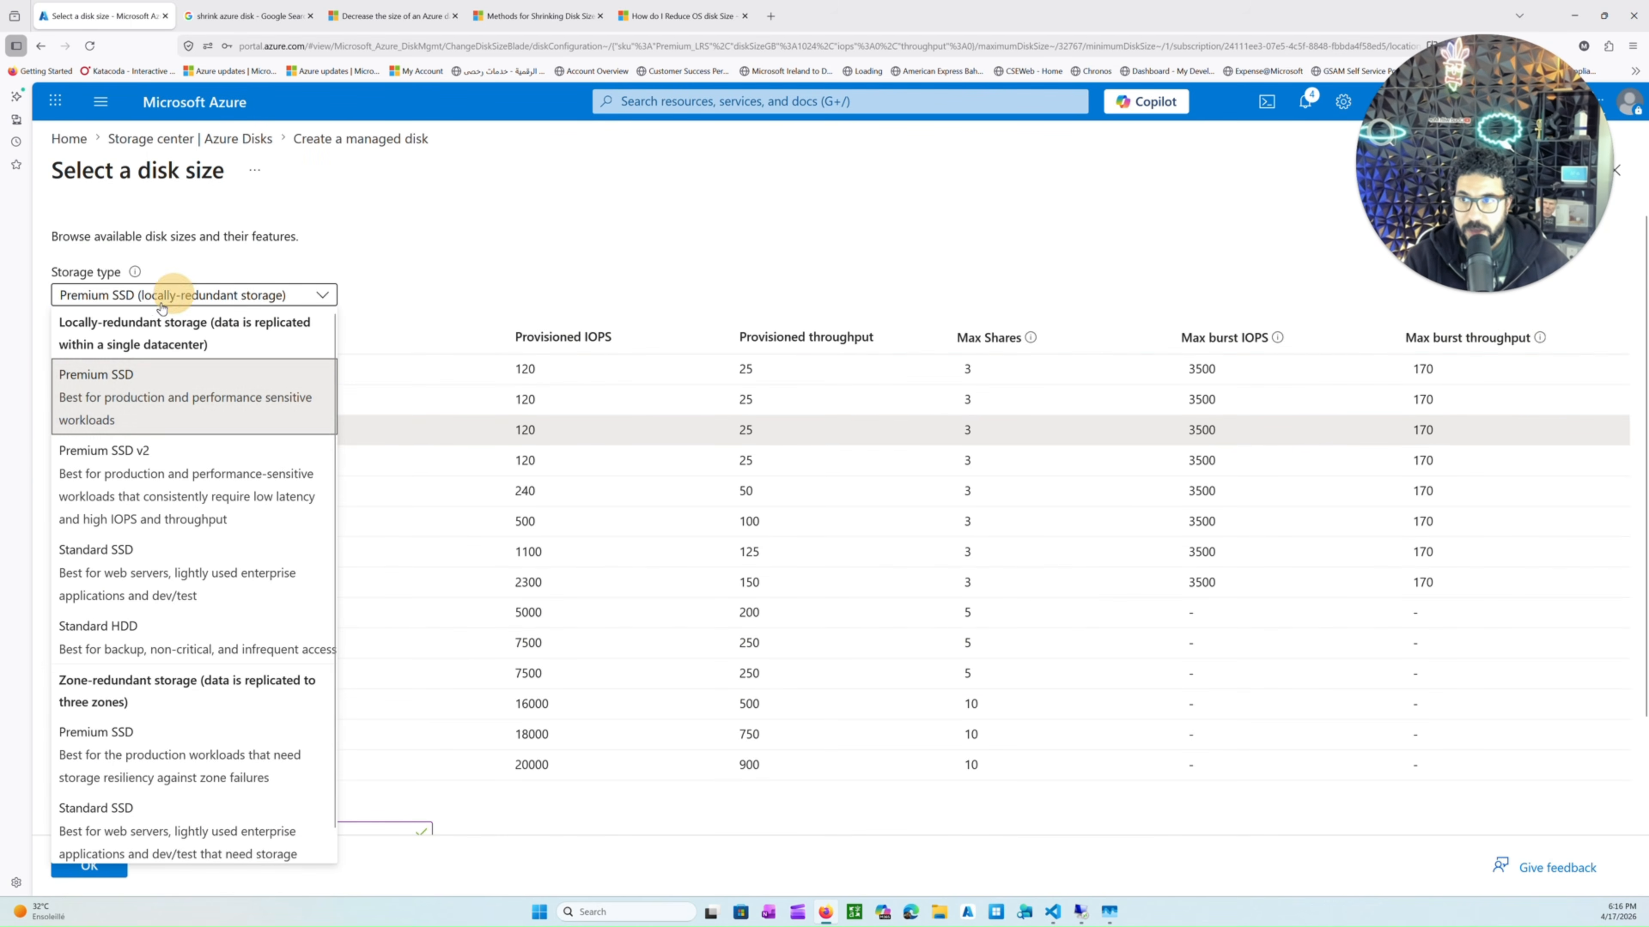
click(136, 565)
scroll(402, 629, down, 2)
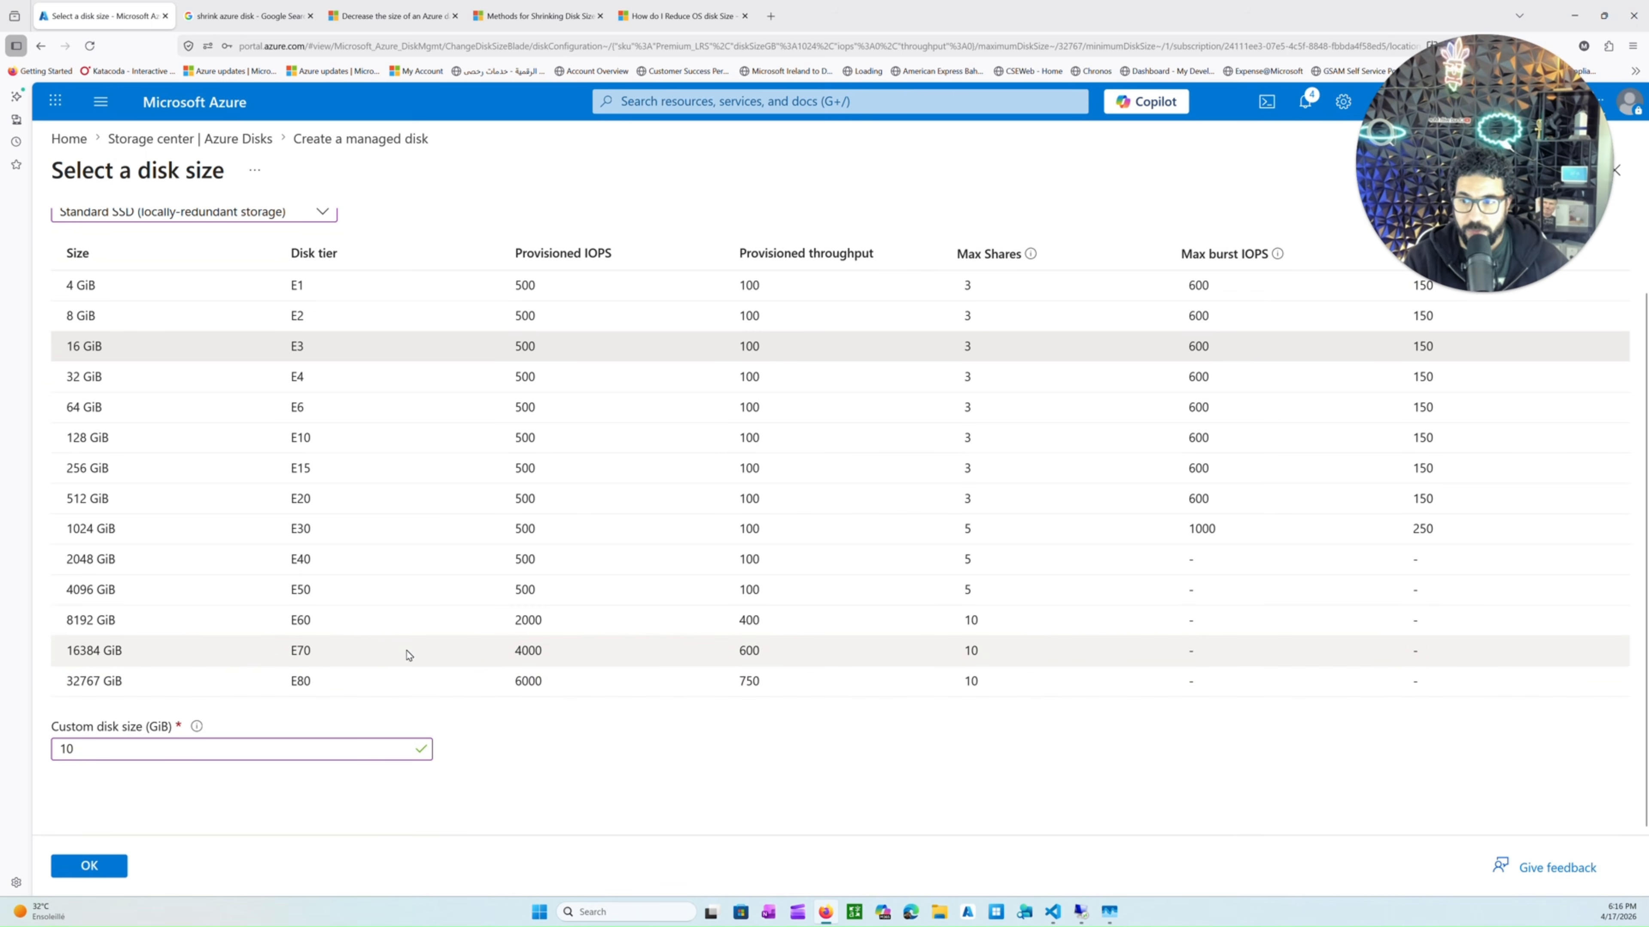
click(86, 871)
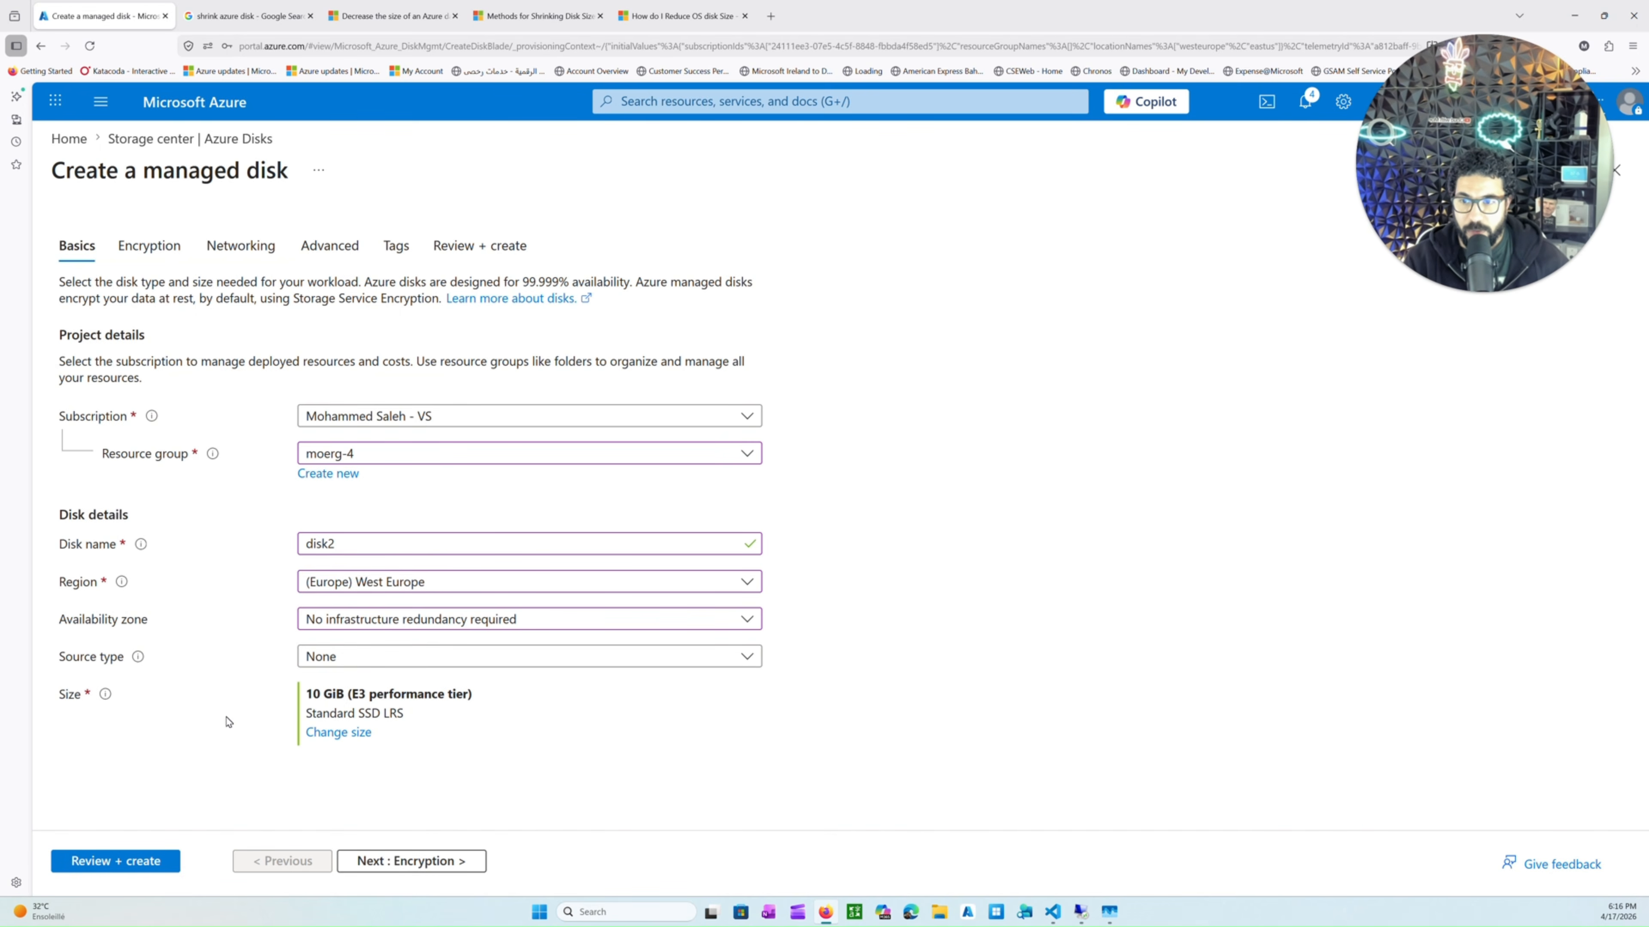
Step through the remaining tabs to Review + create and create the disk.
click(391, 863)
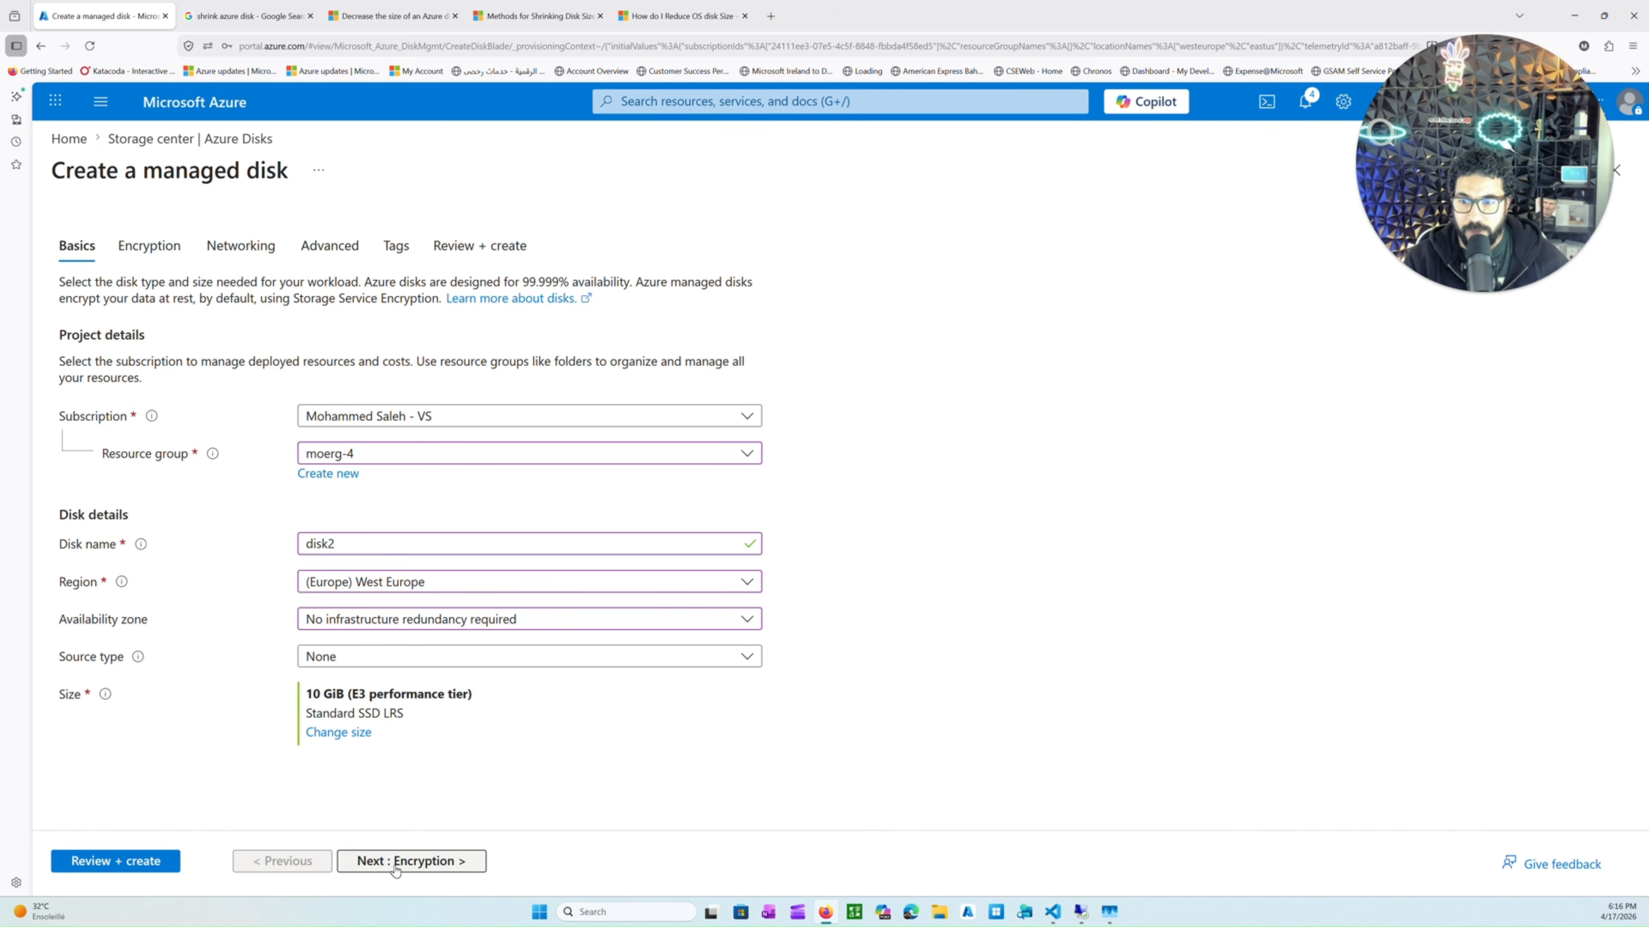
click(394, 869)
click(395, 862)
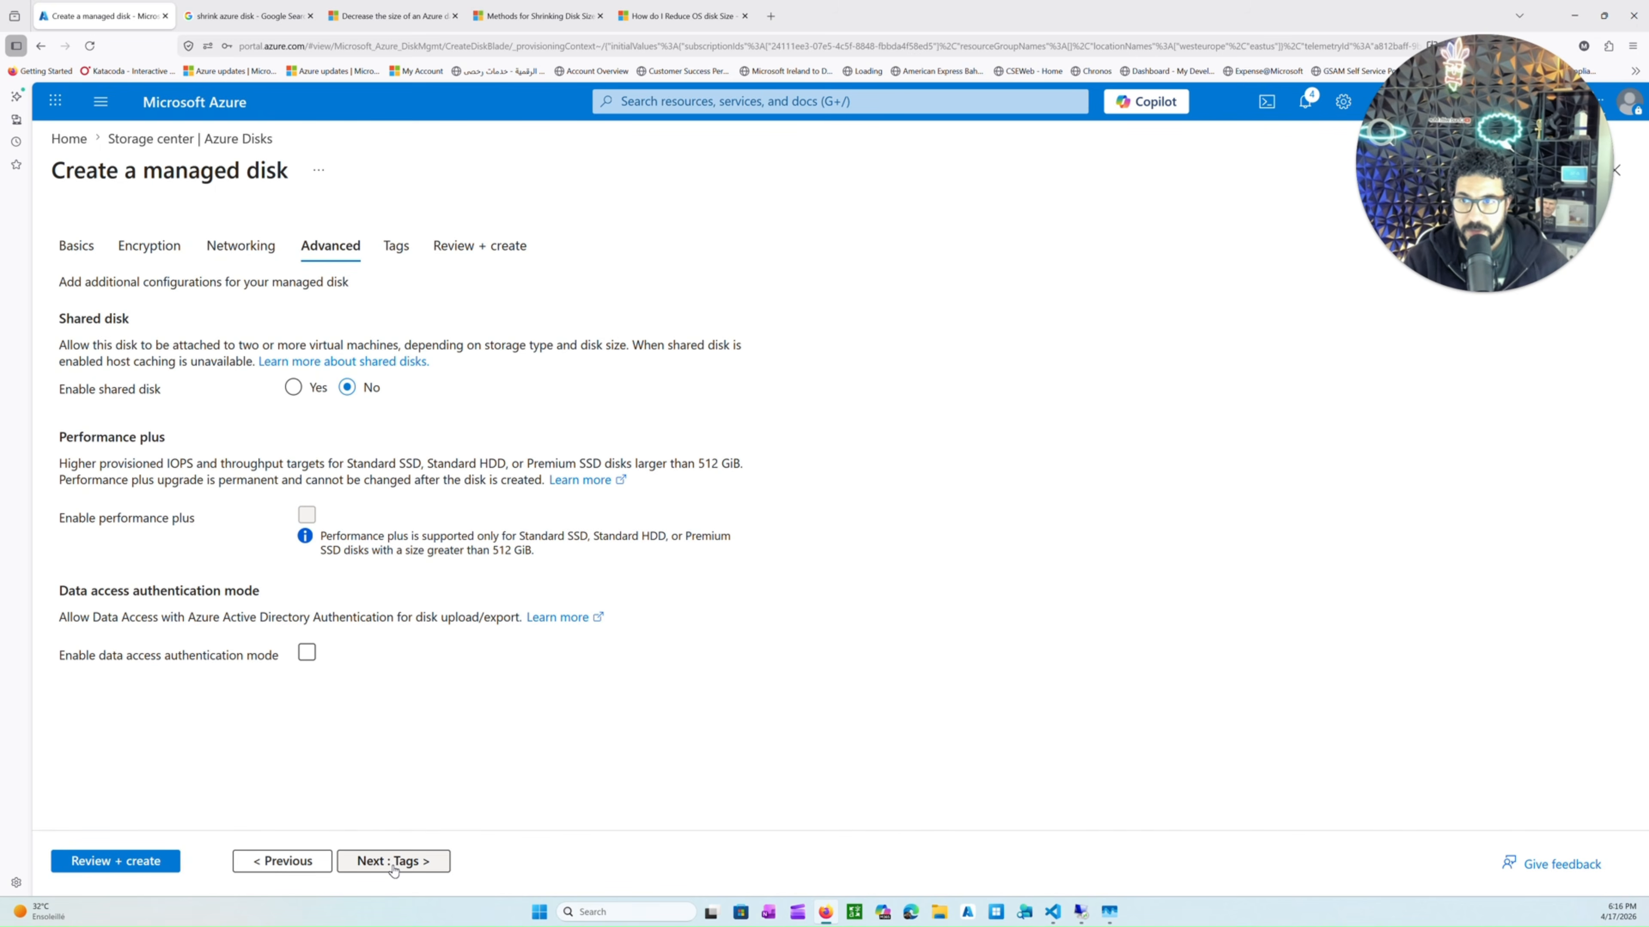
click(393, 867)
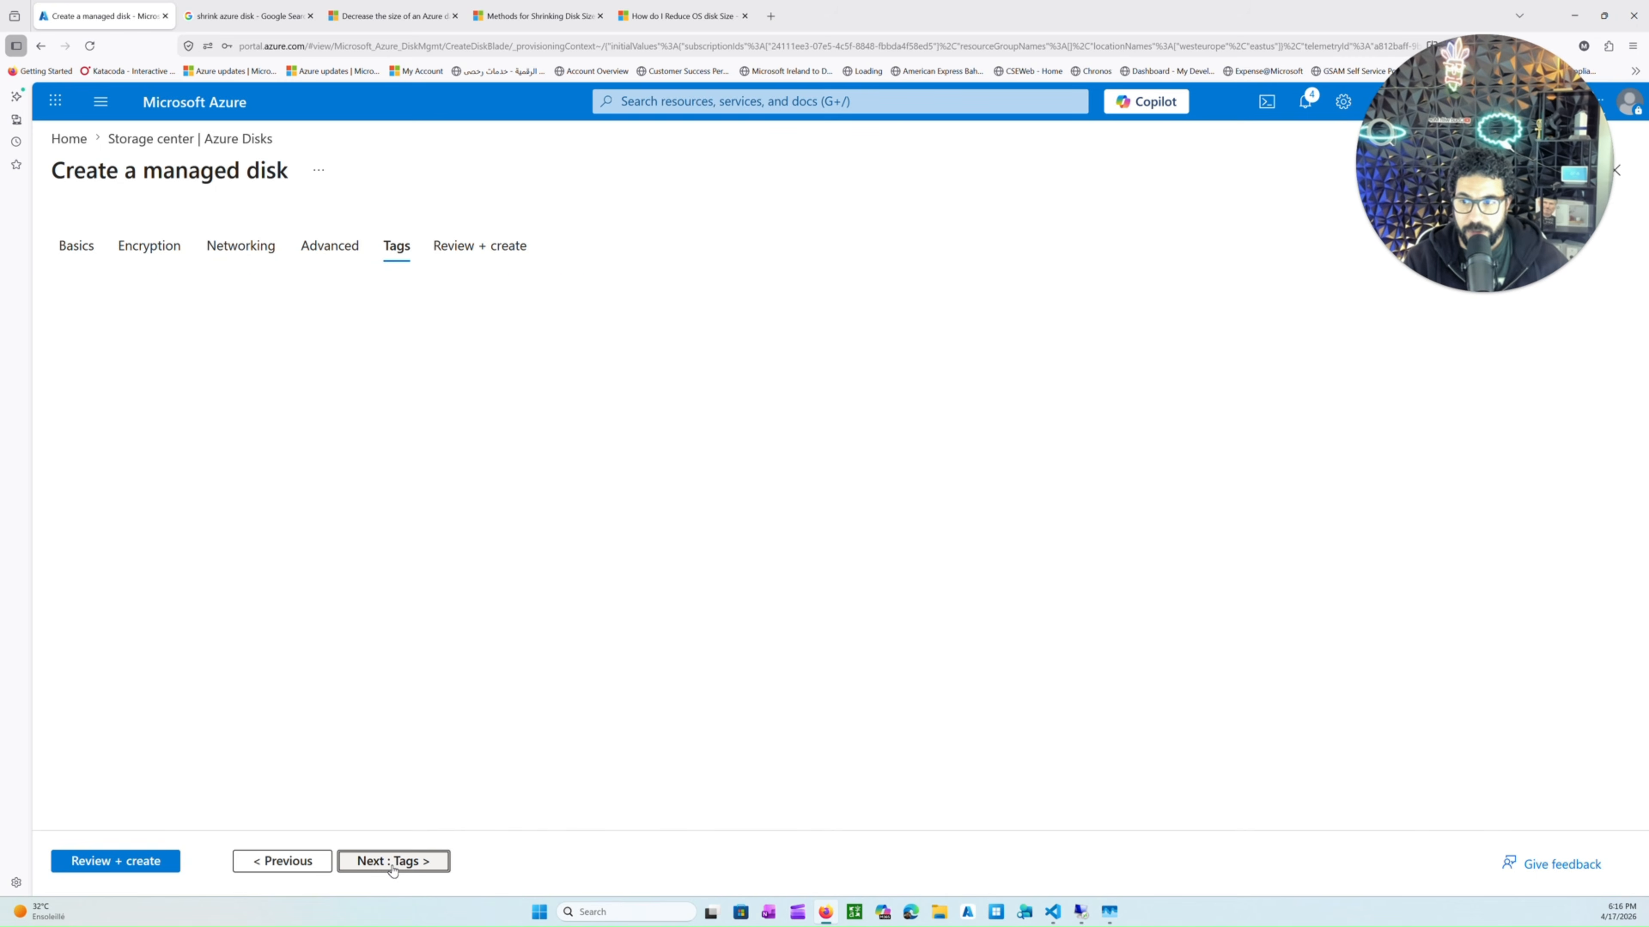
click(162, 863)
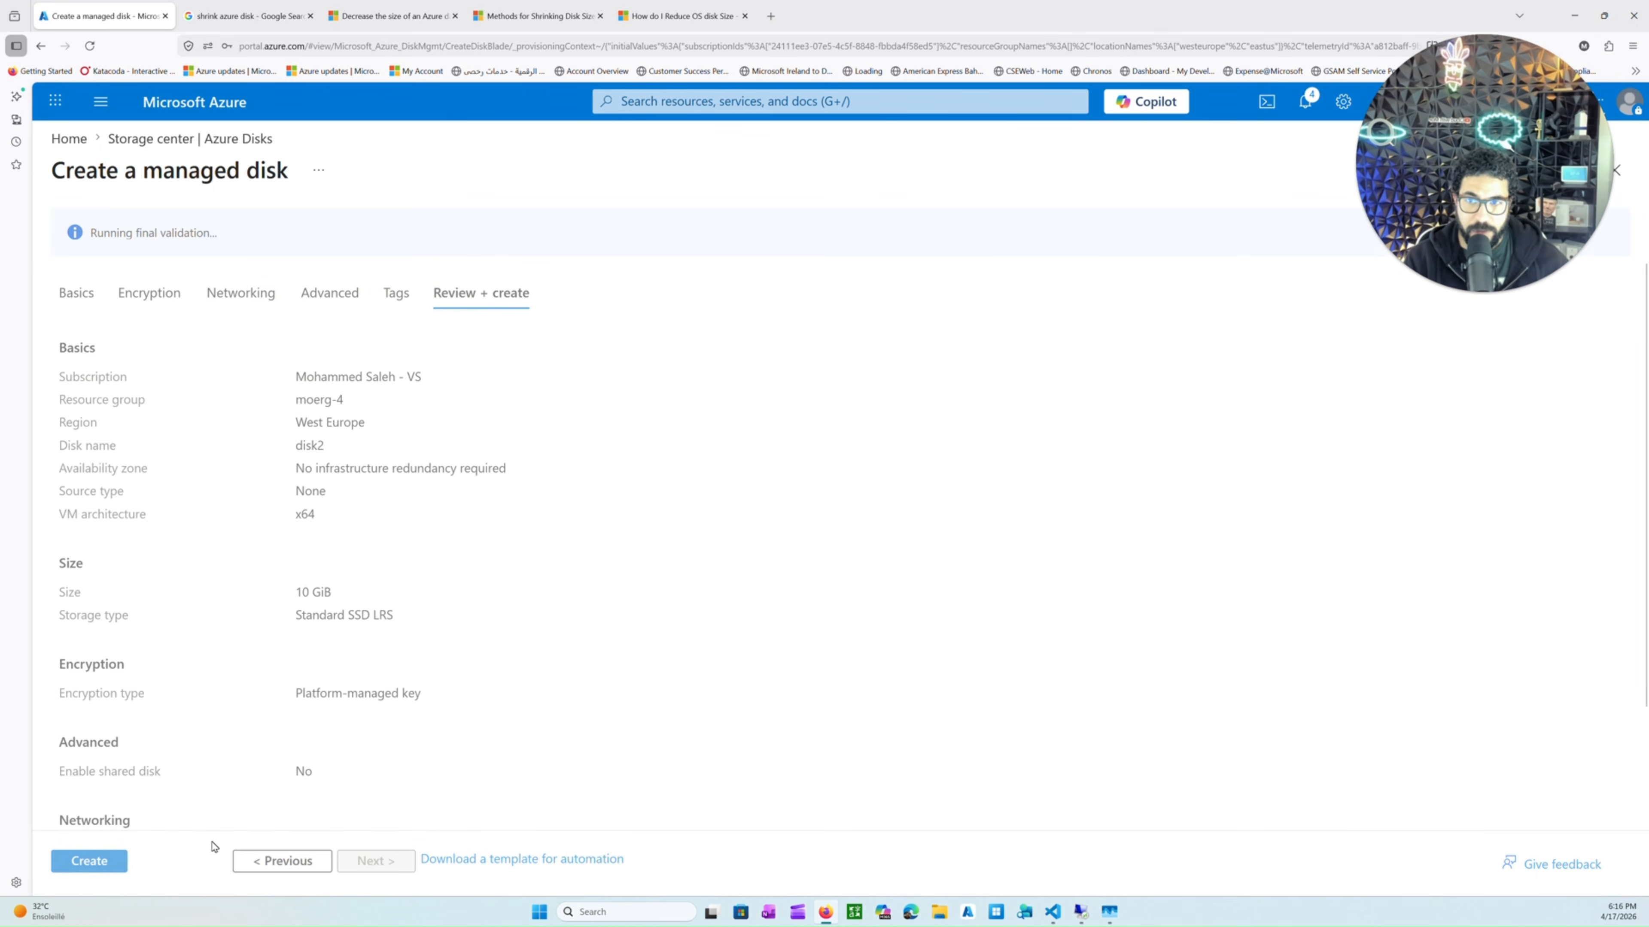
click(101, 864)
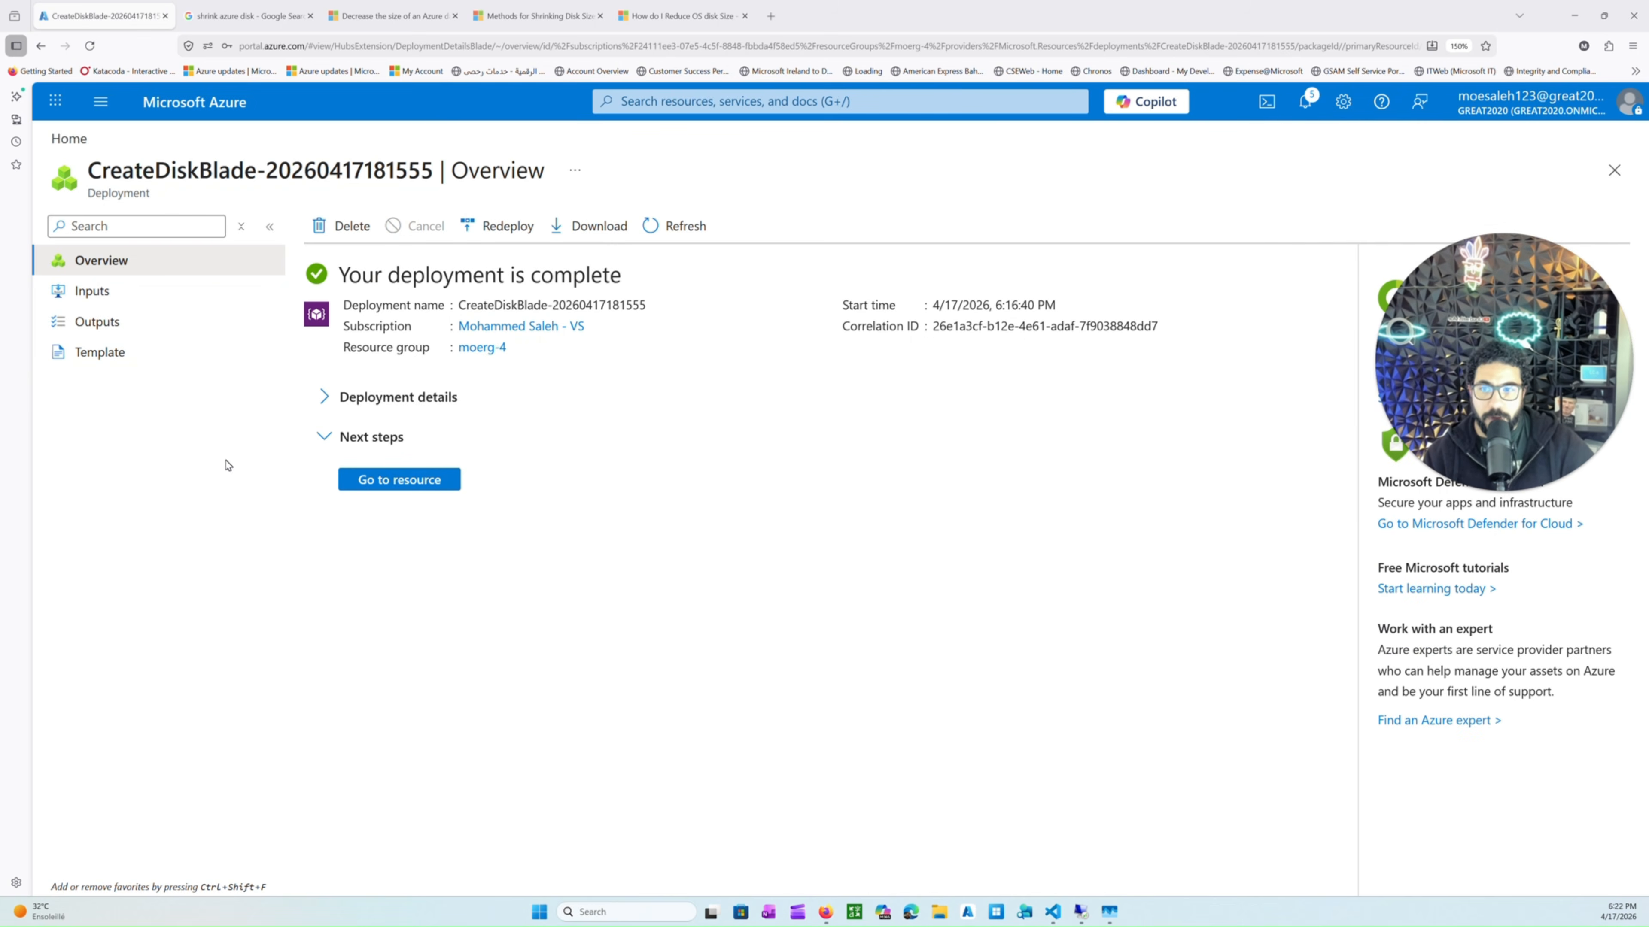
Open the new disk2 resource and review its overview details.
click(408, 479)
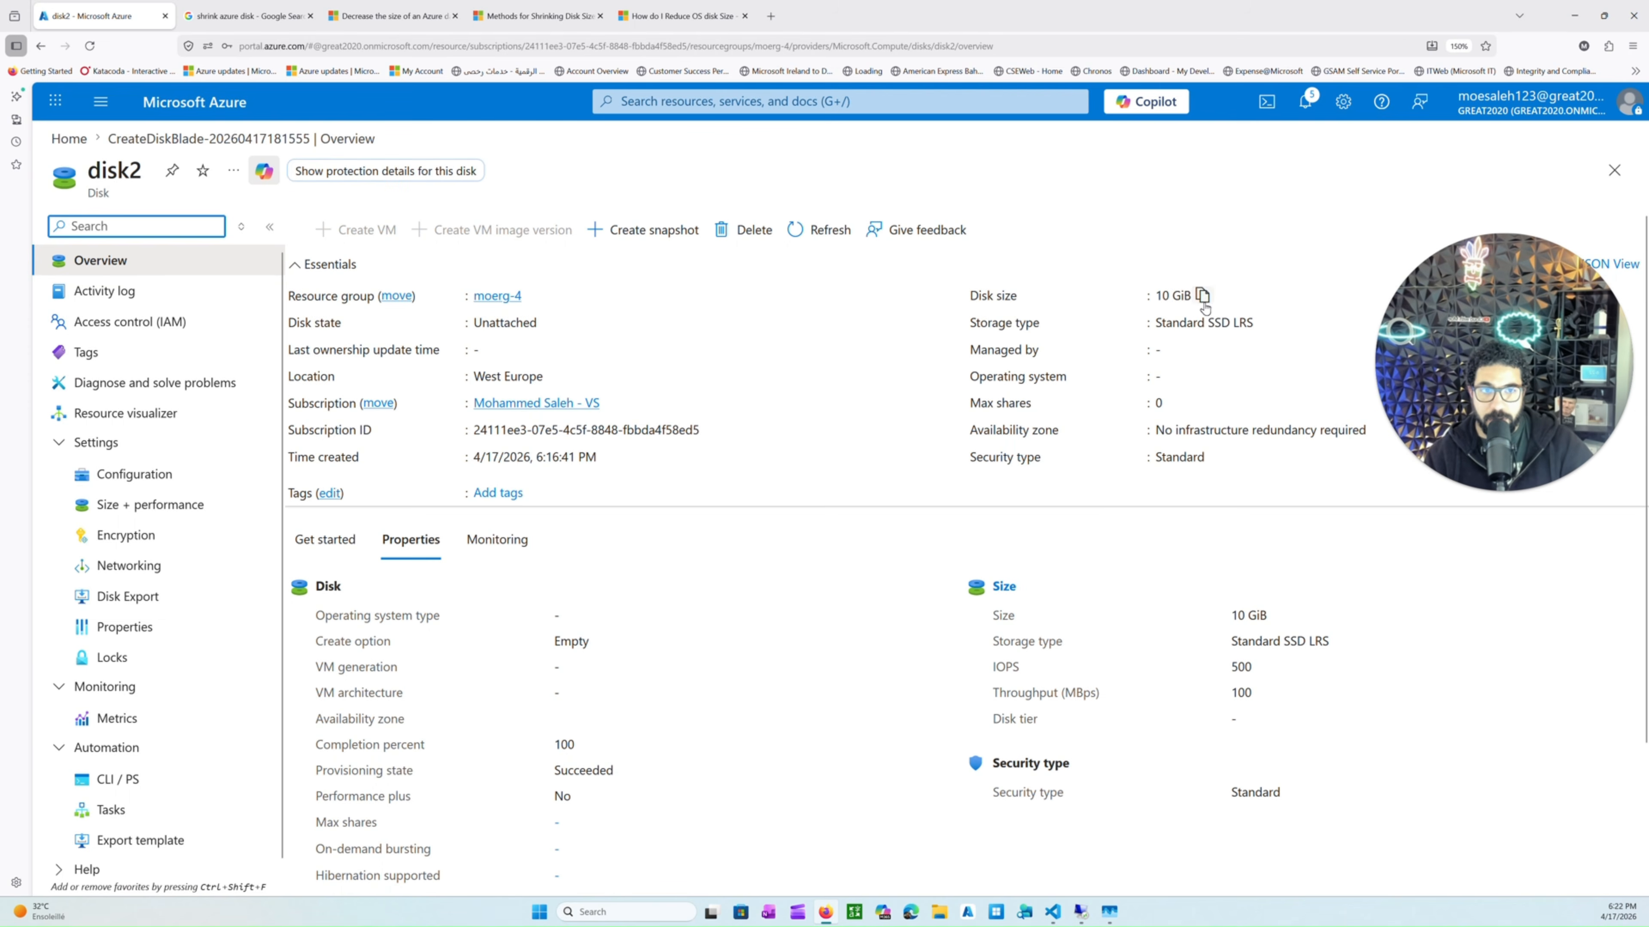
click(1176, 296)
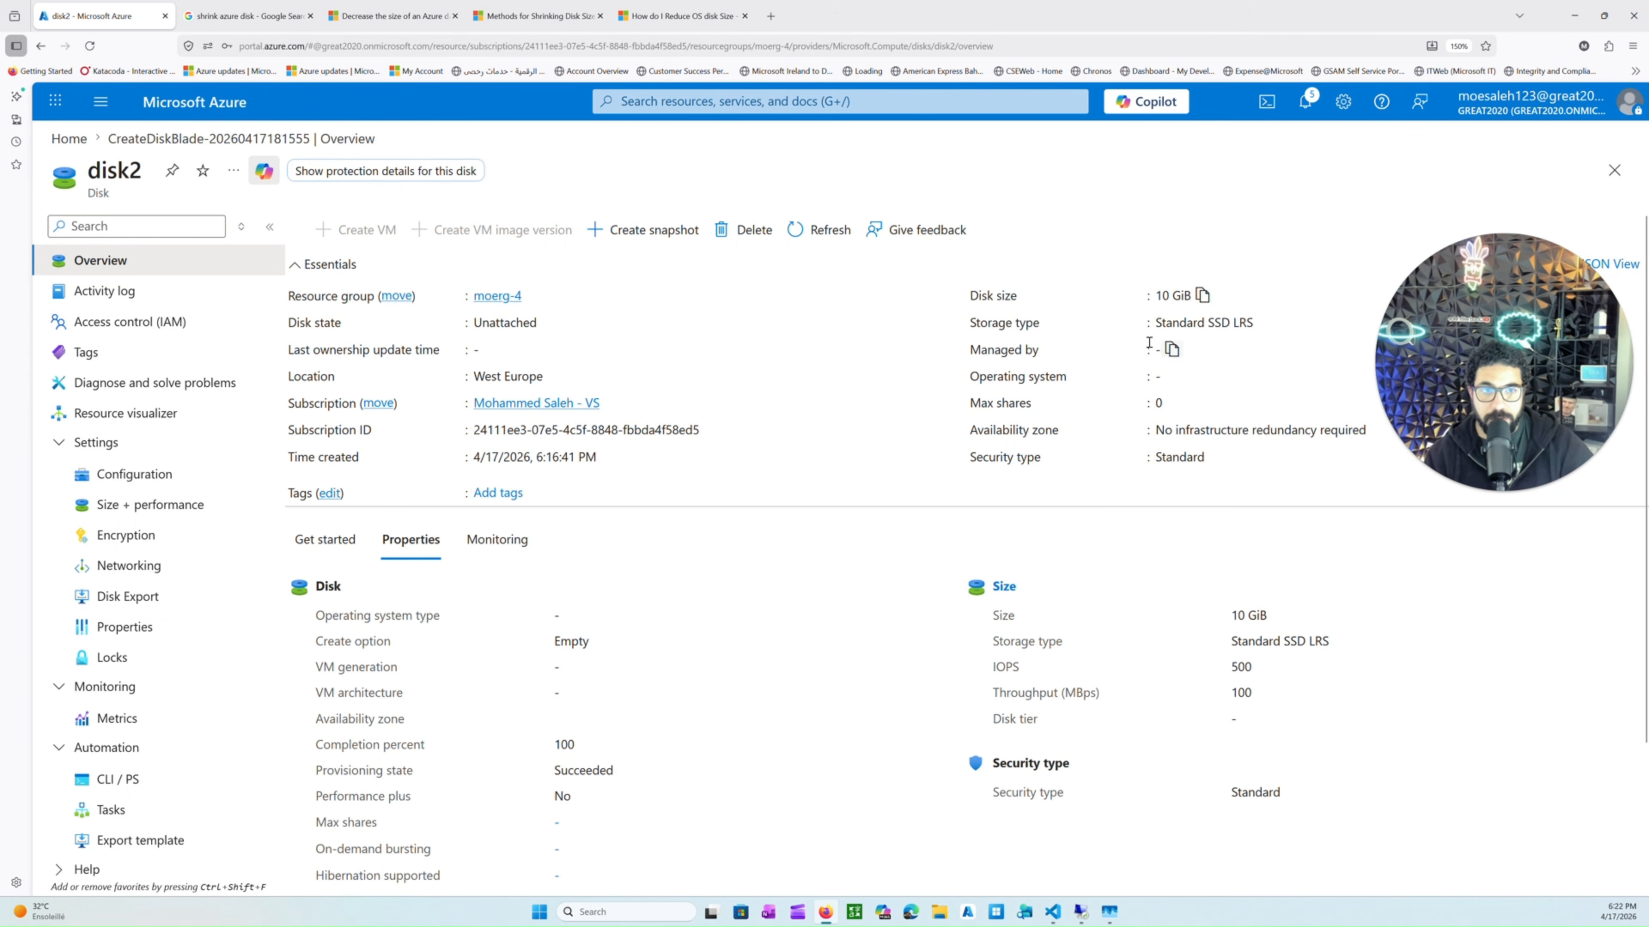
drag(1156, 322, 1231, 322)
drag(1577, 377, 1579, 749)
Attach the existing disk2 to windows-vm as a data disk on LUN 1 and apply the change.
click(200, 114)
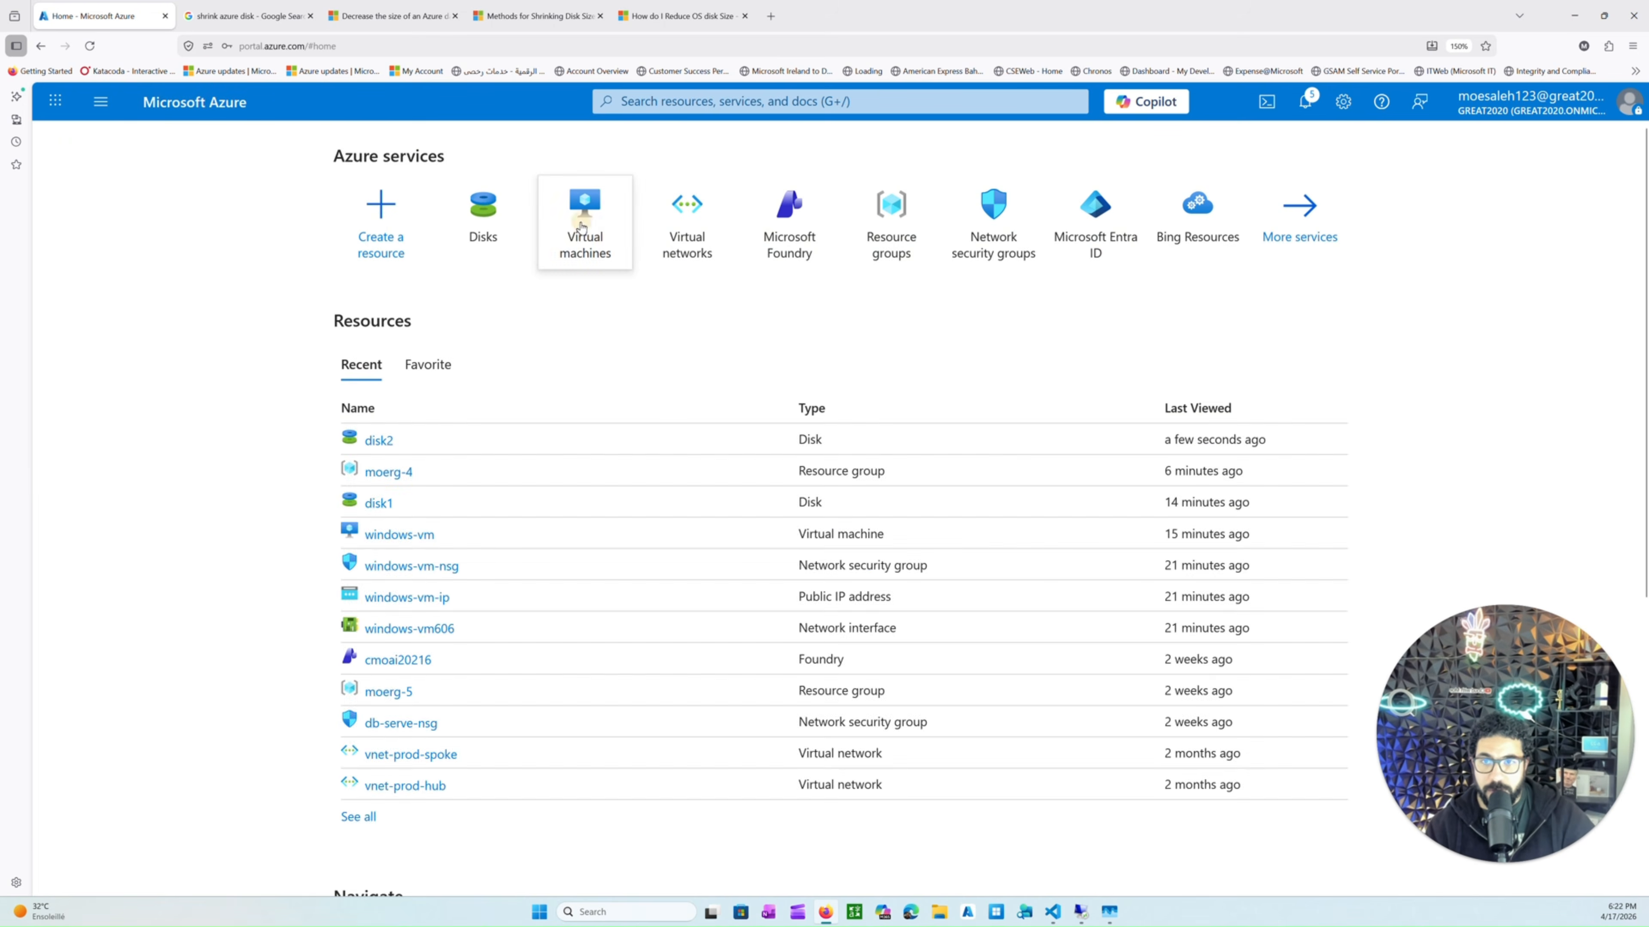
click(585, 210)
click(416, 409)
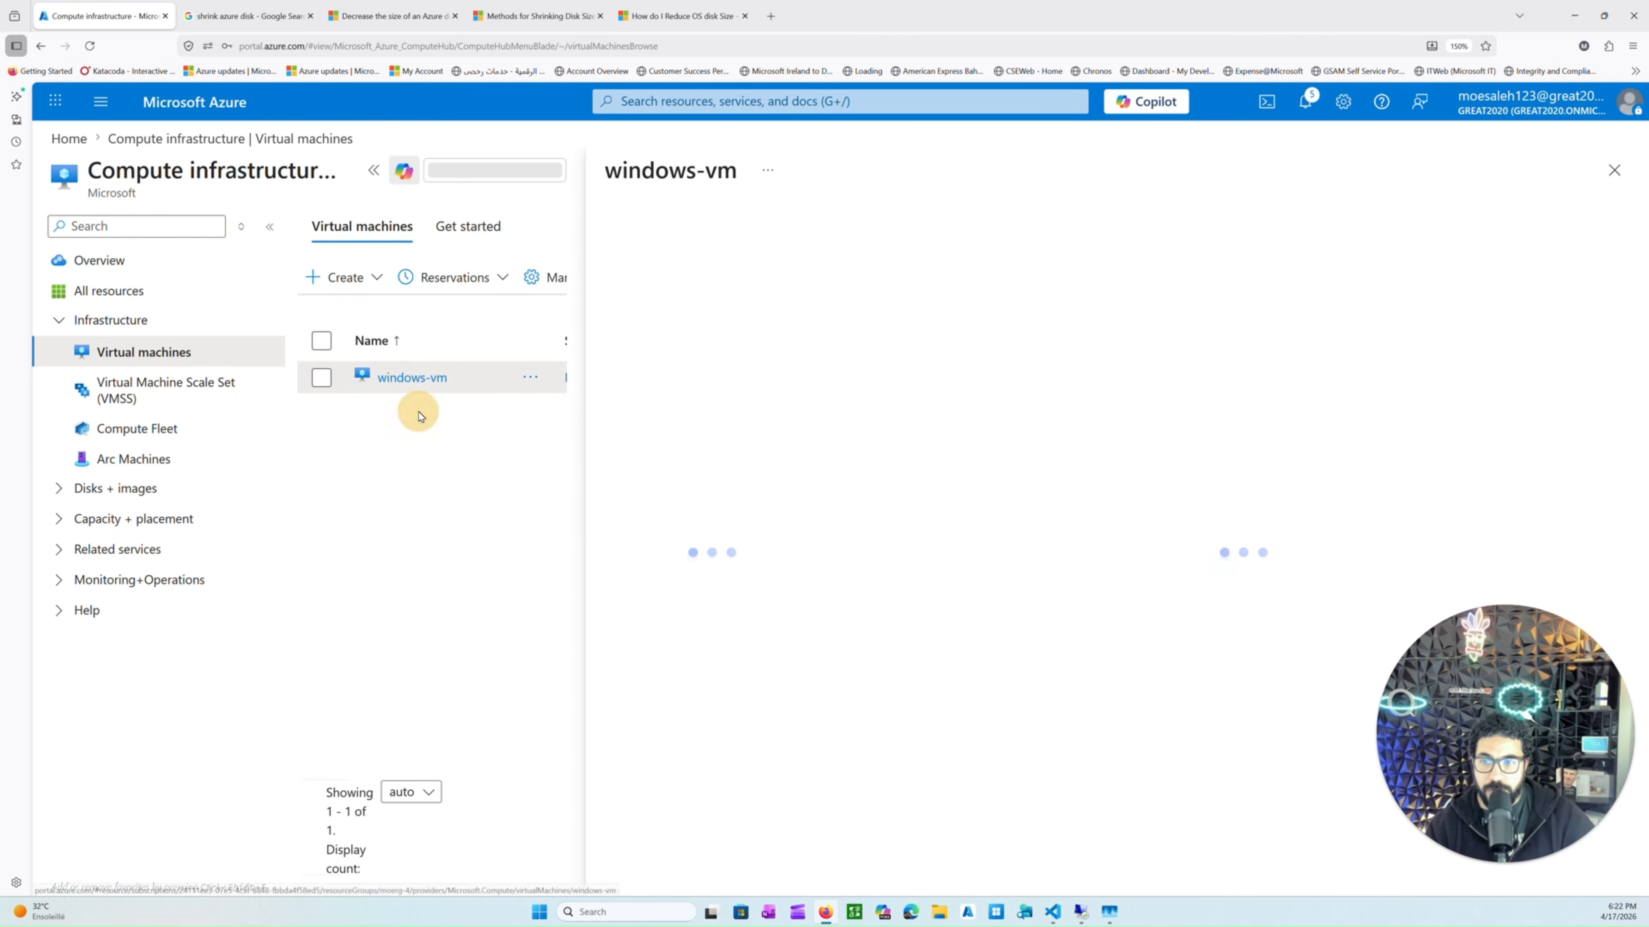
click(519, 171)
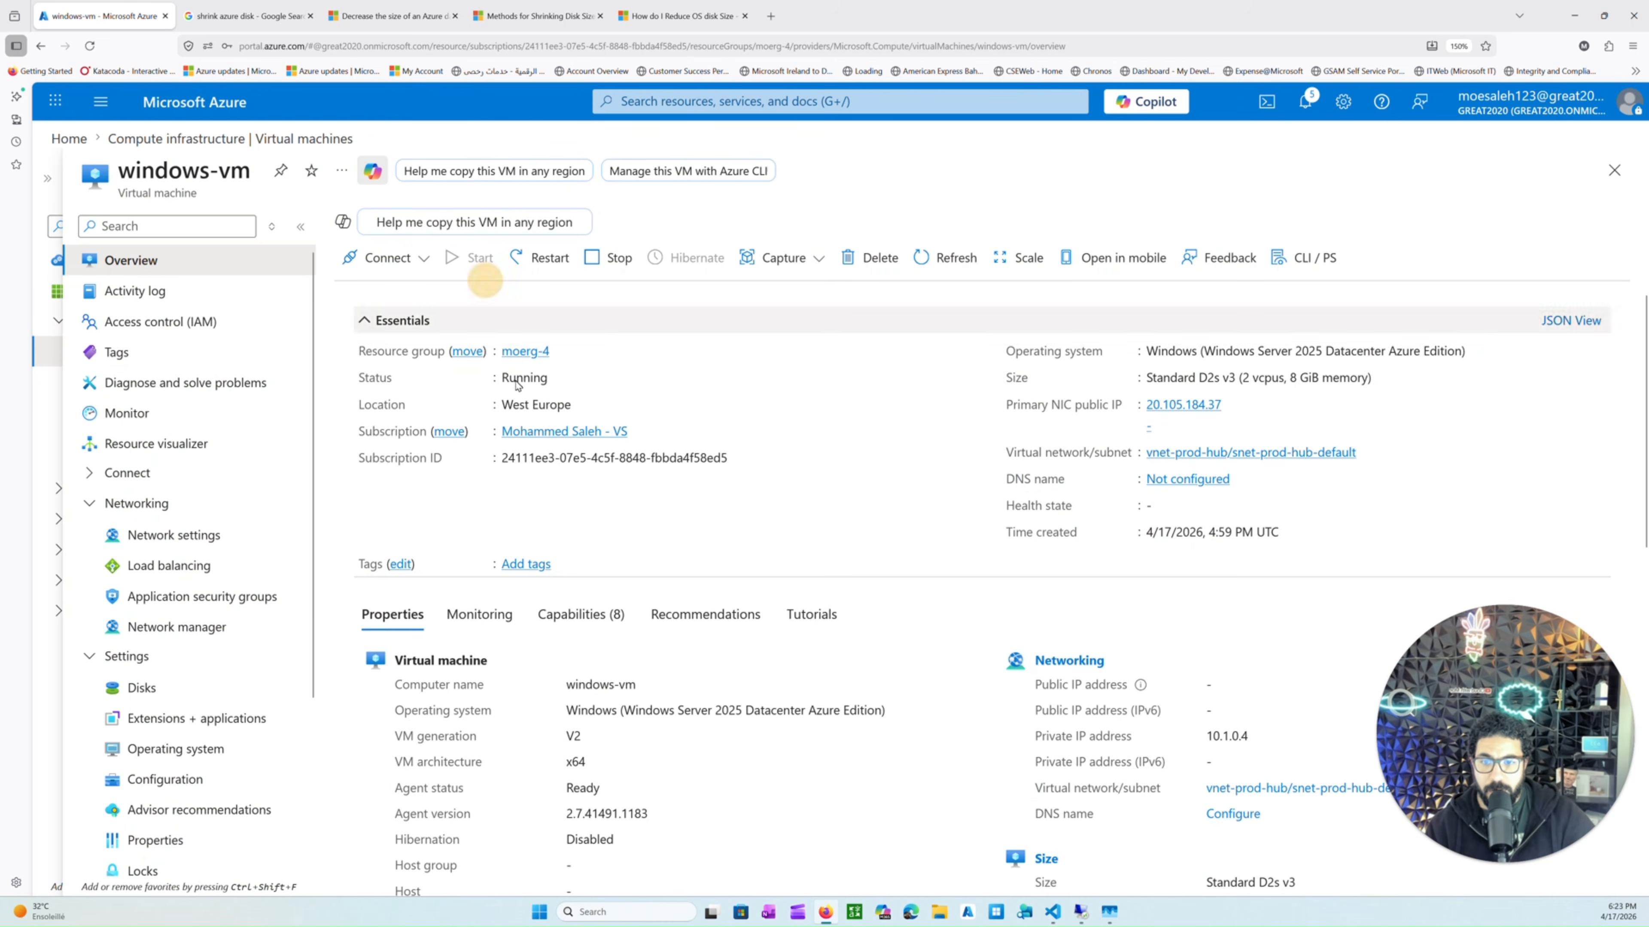
scroll(544, 567, down, 5)
click(143, 687)
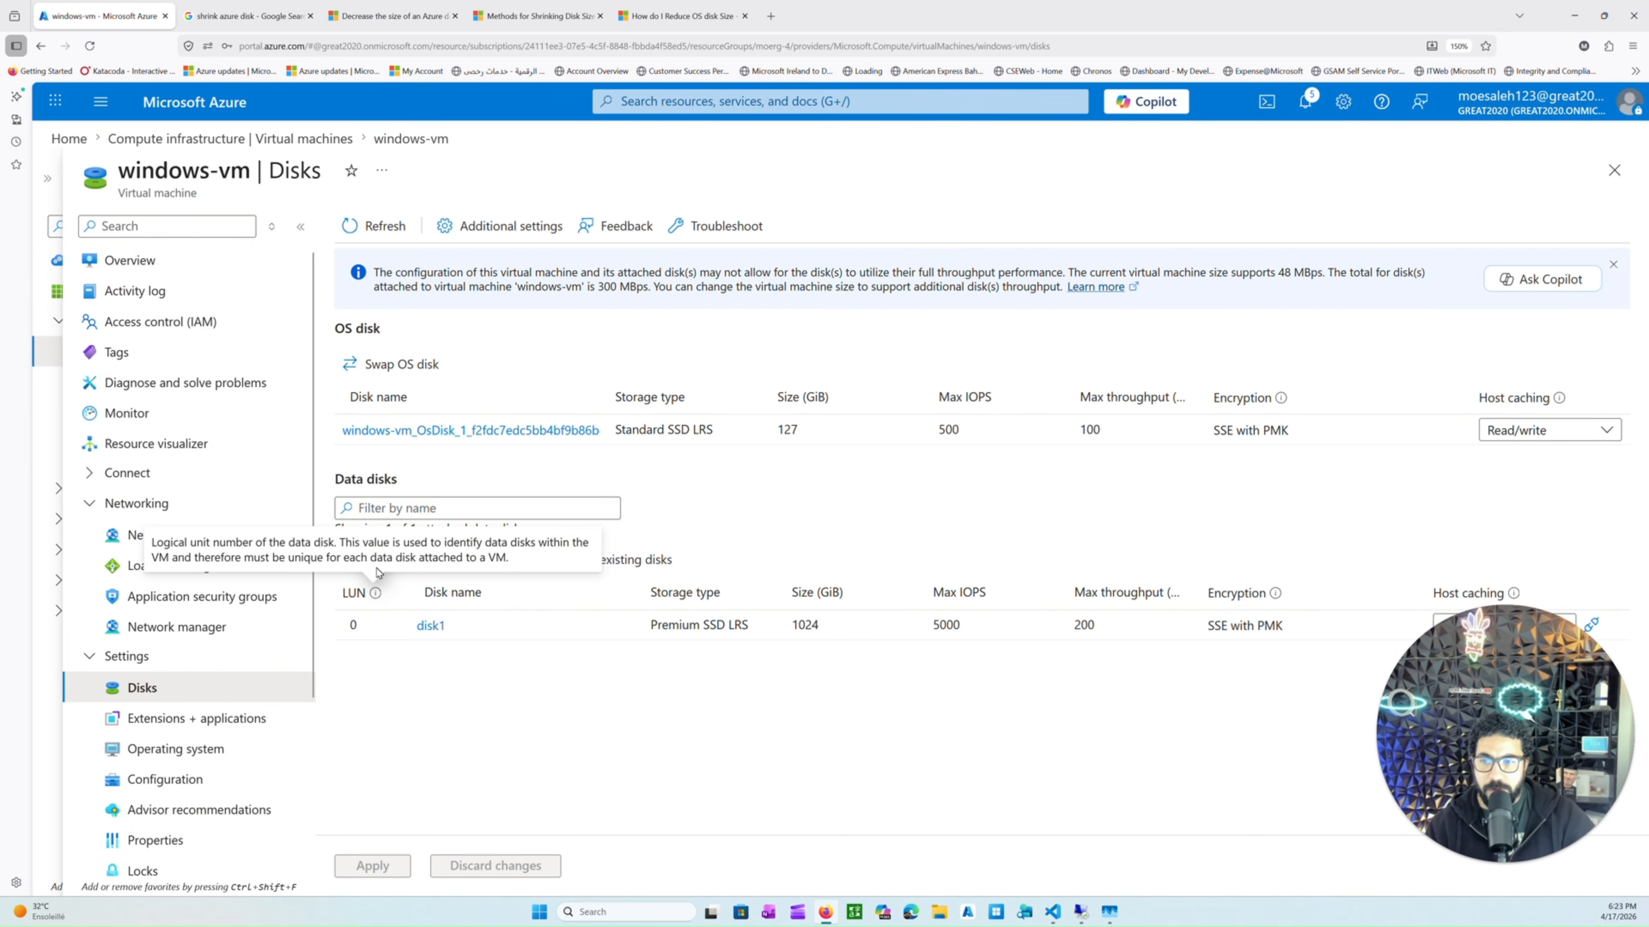
click(633, 566)
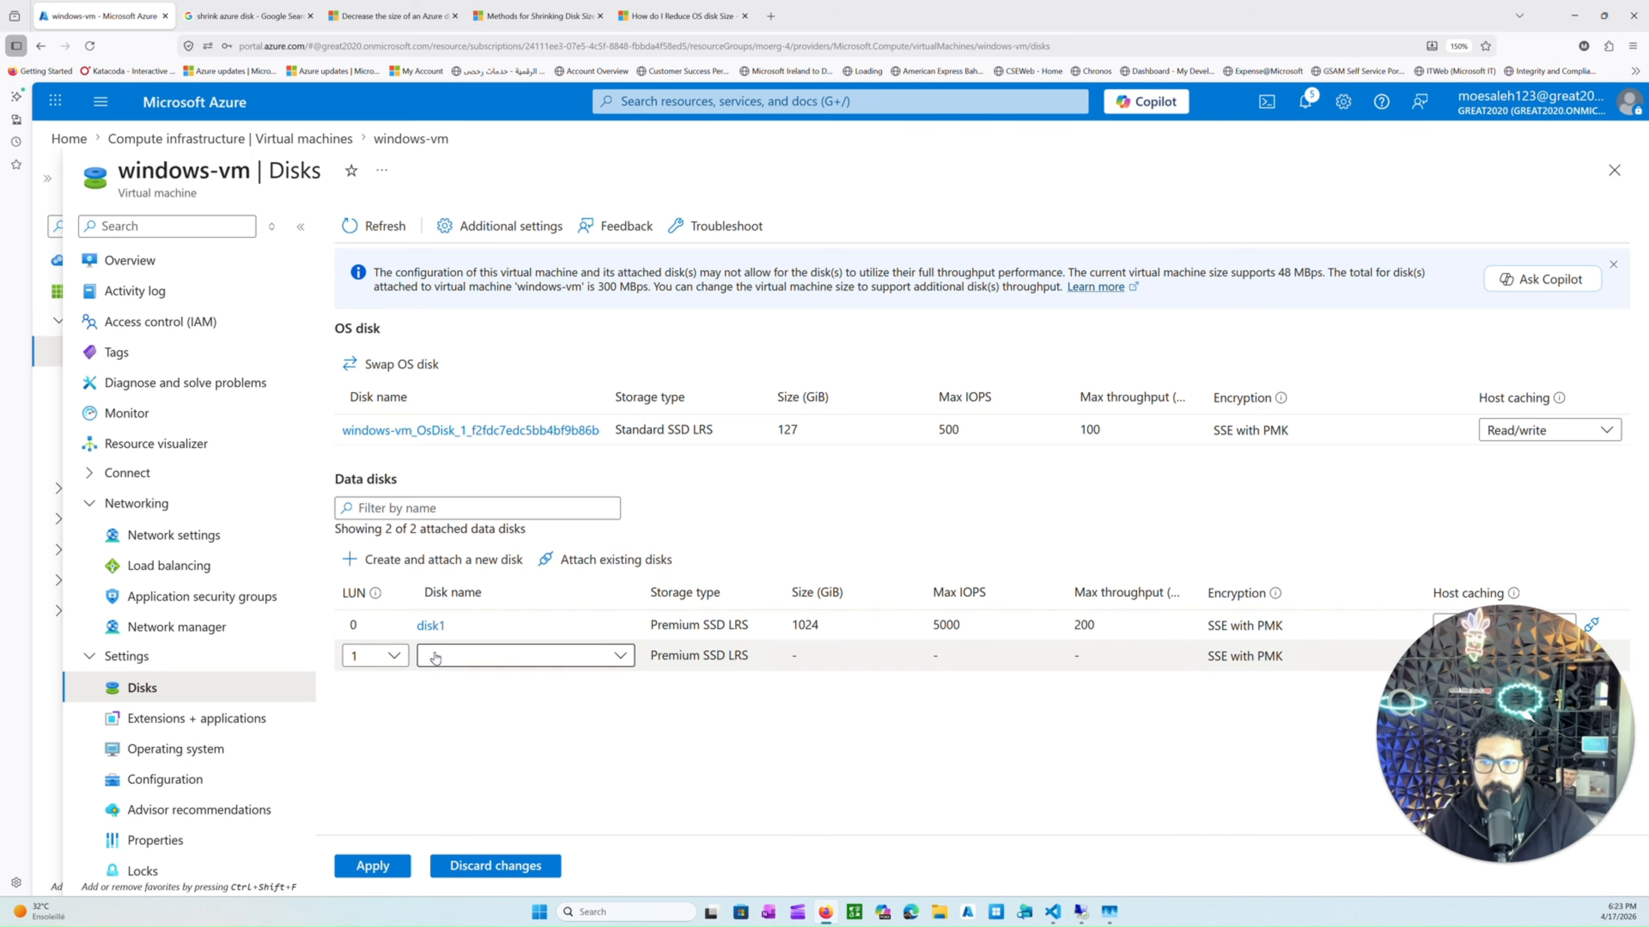
click(396, 657)
click(396, 657)
click(460, 657)
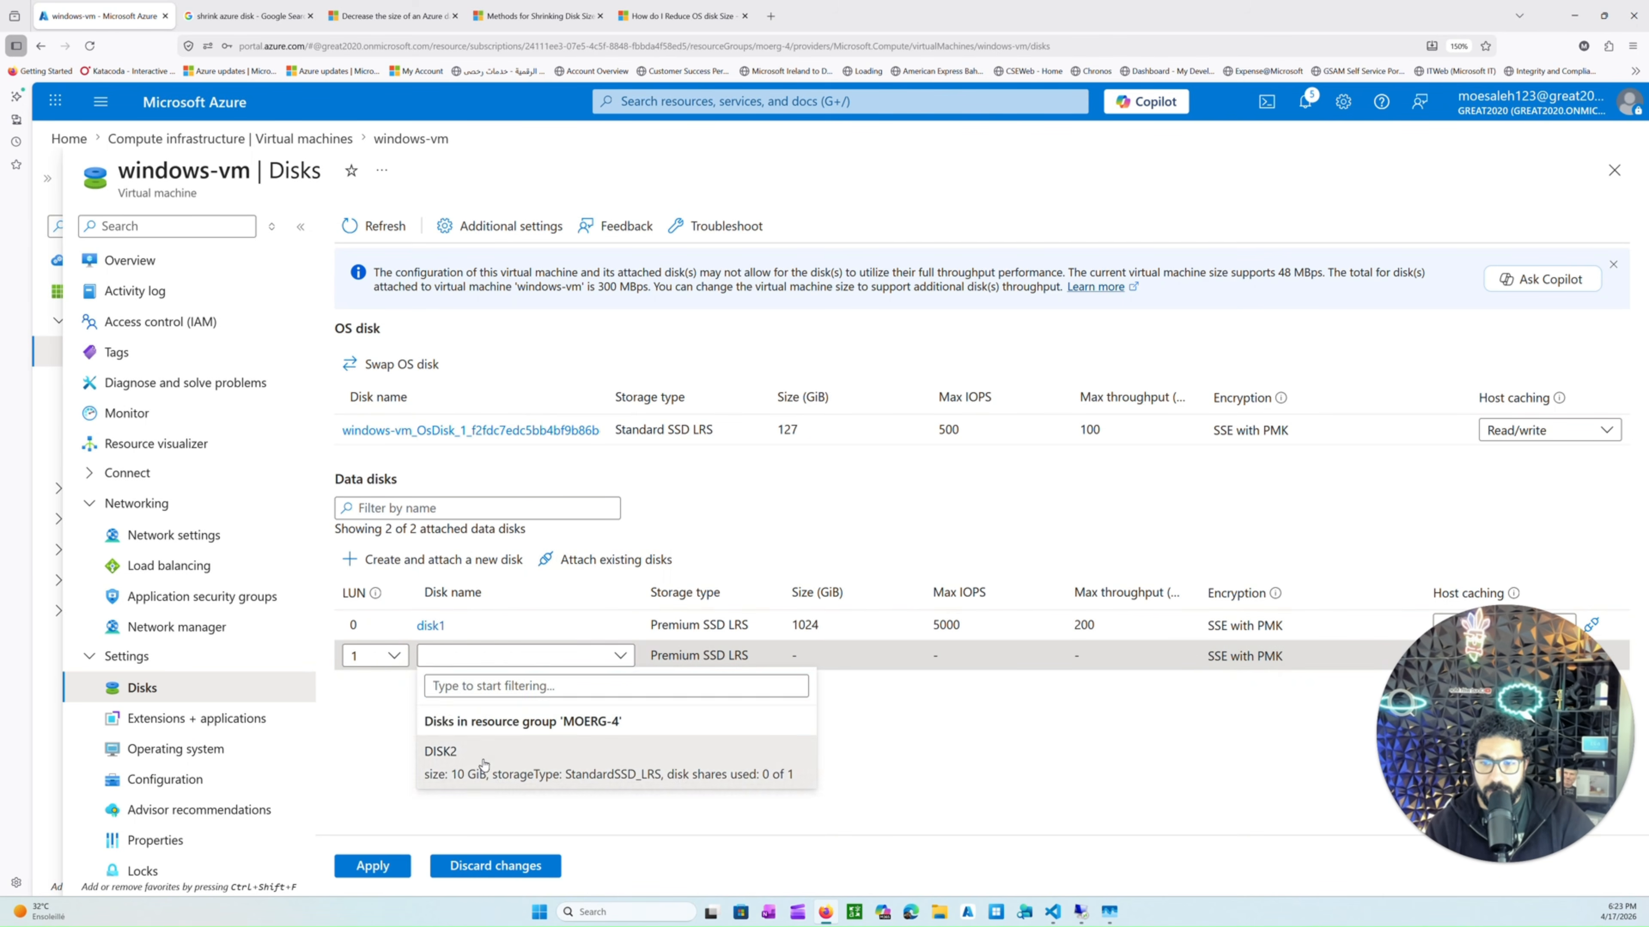
click(519, 751)
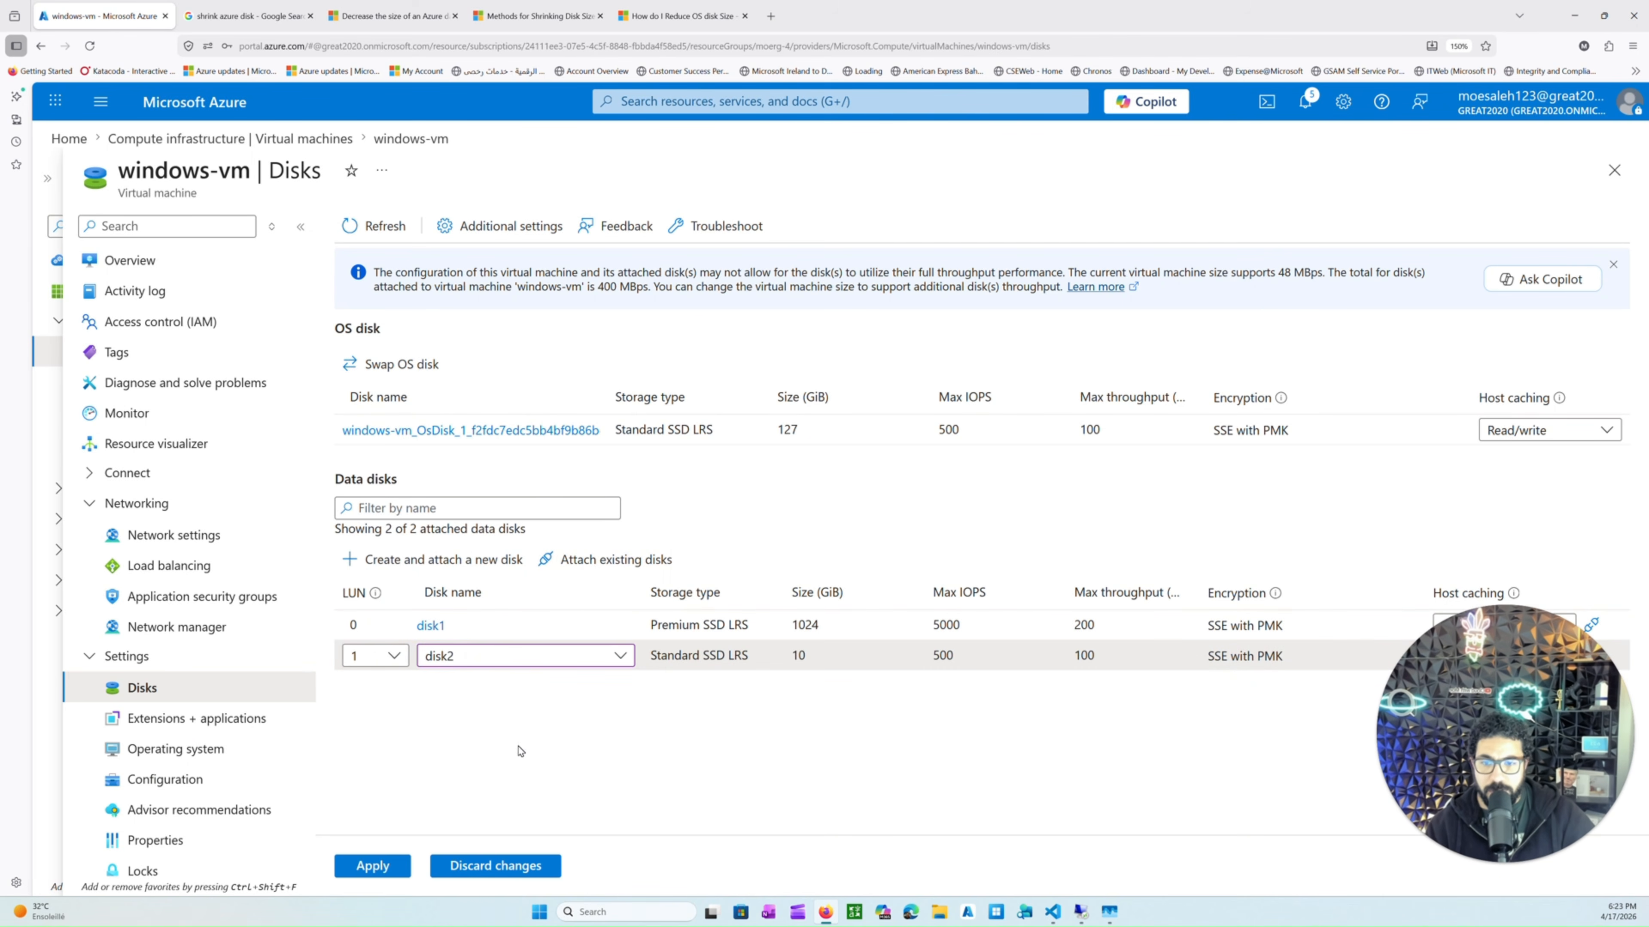
click(407, 867)
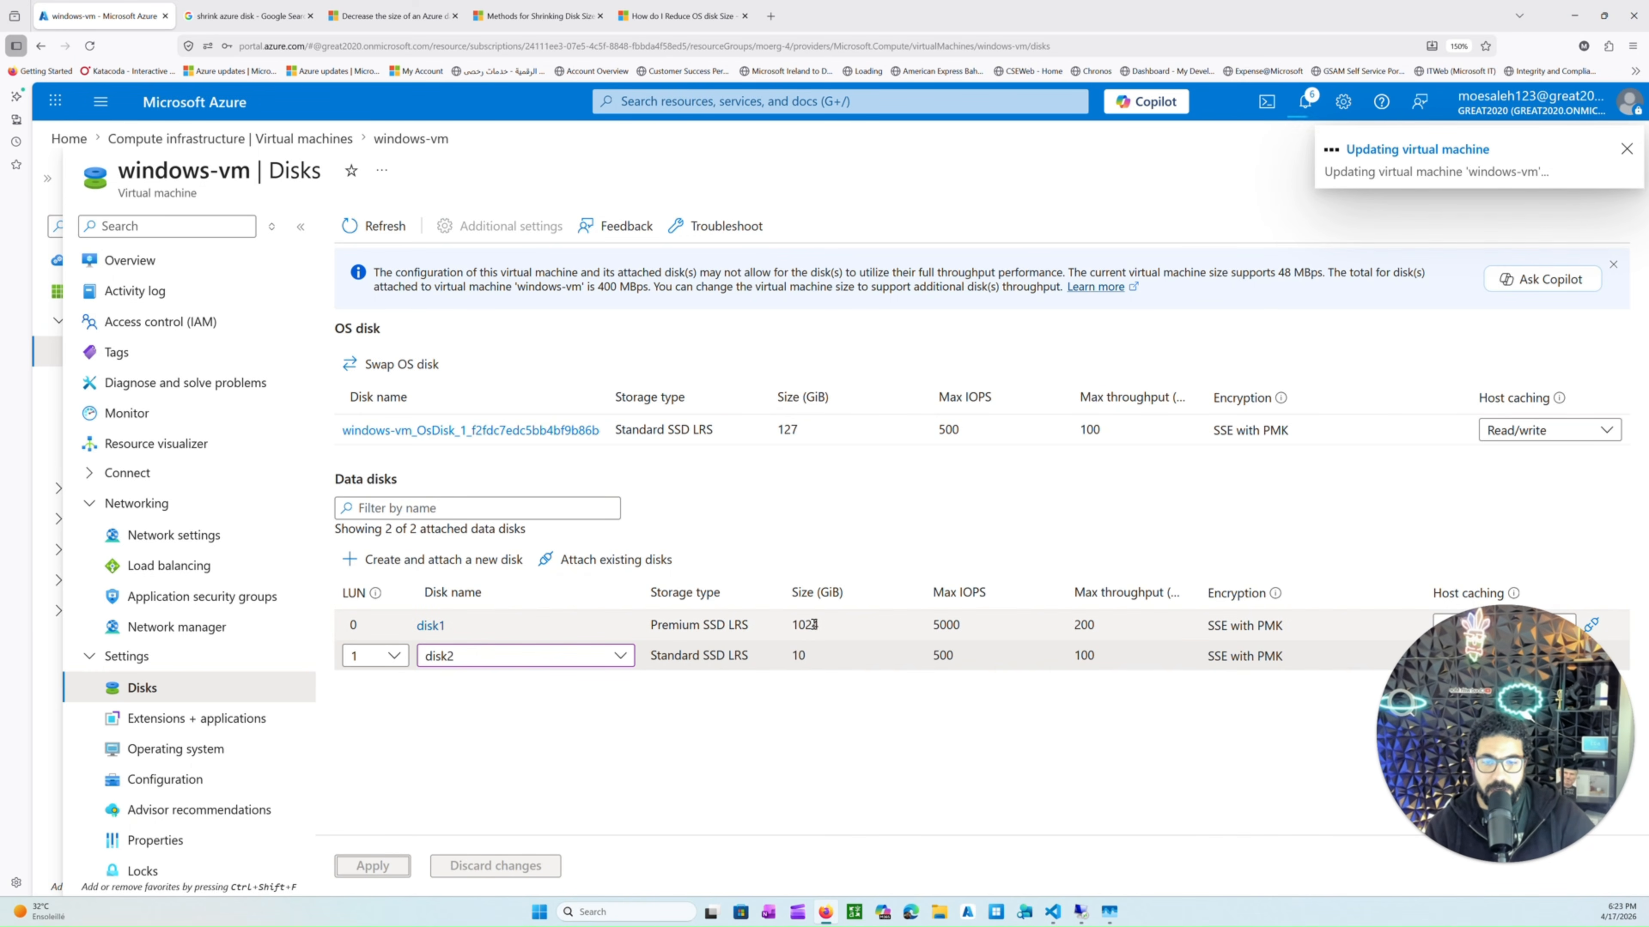
Compare the size and storage type of disk1 and disk2 in the data disks list.
double_click(805, 625)
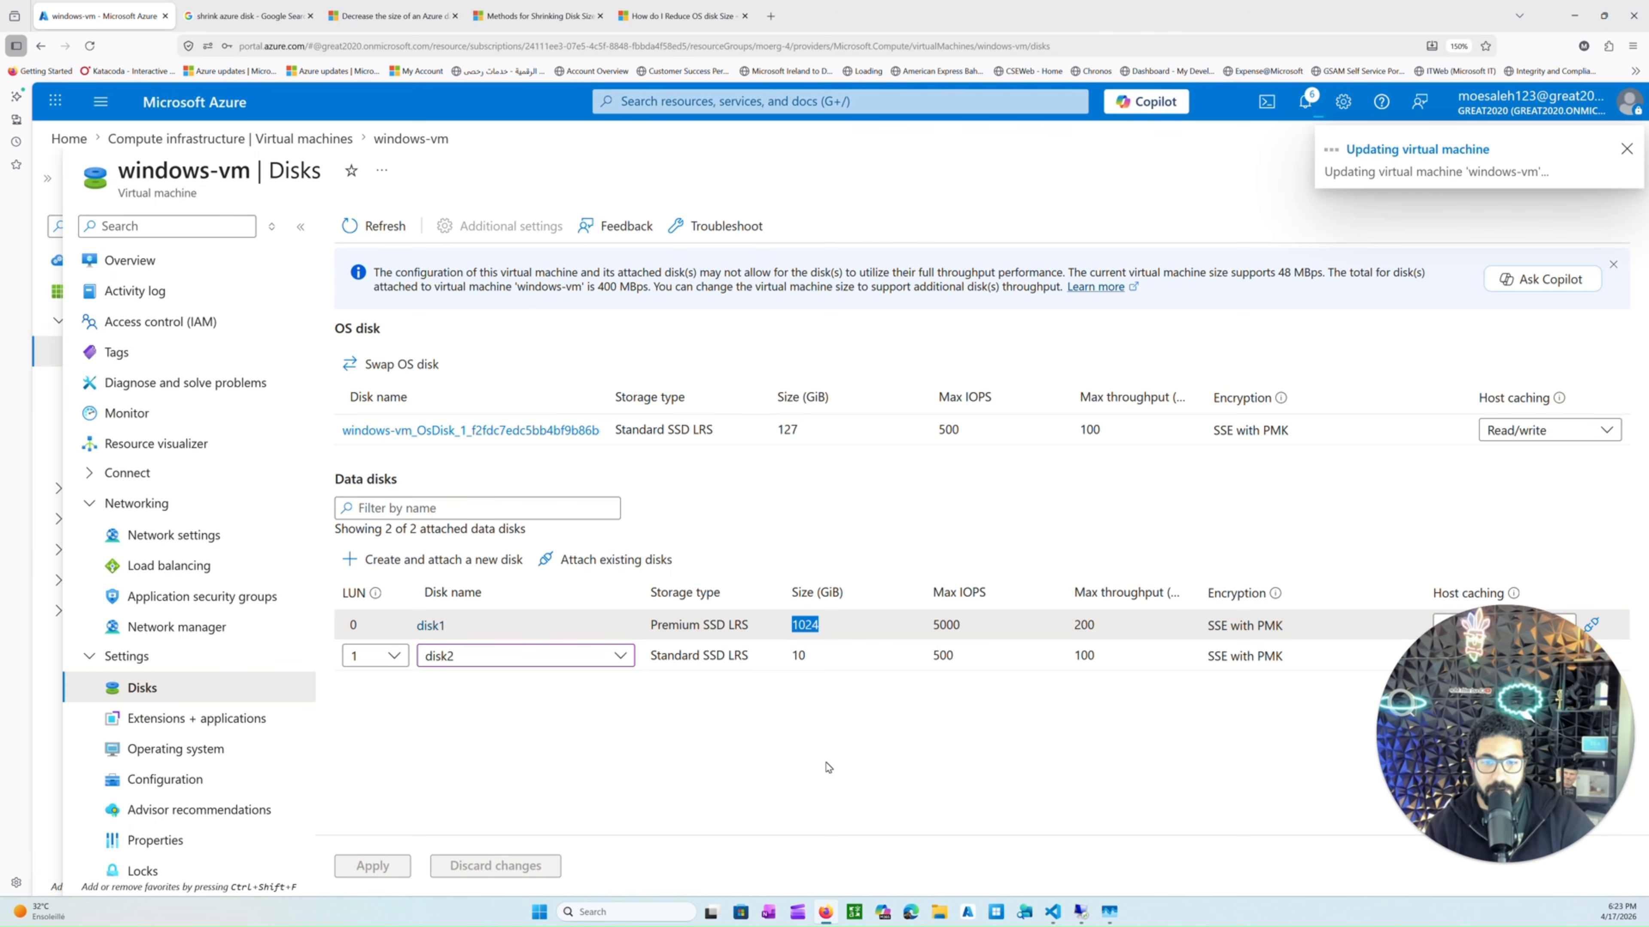
drag(749, 626, 643, 622)
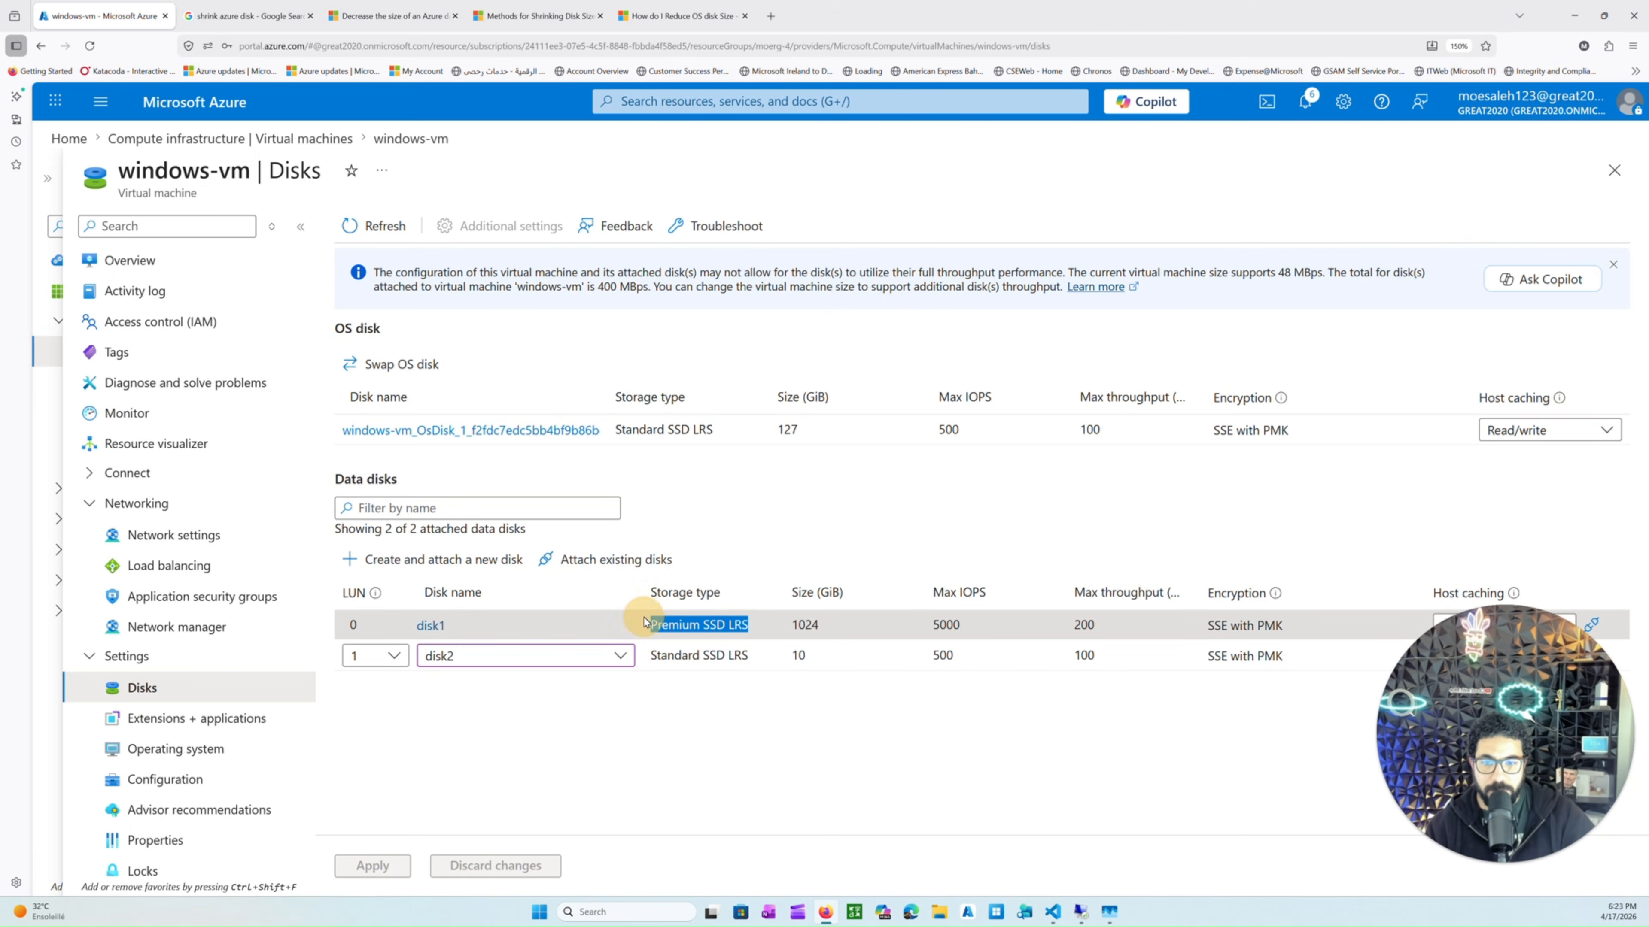
drag(735, 656, 667, 654)
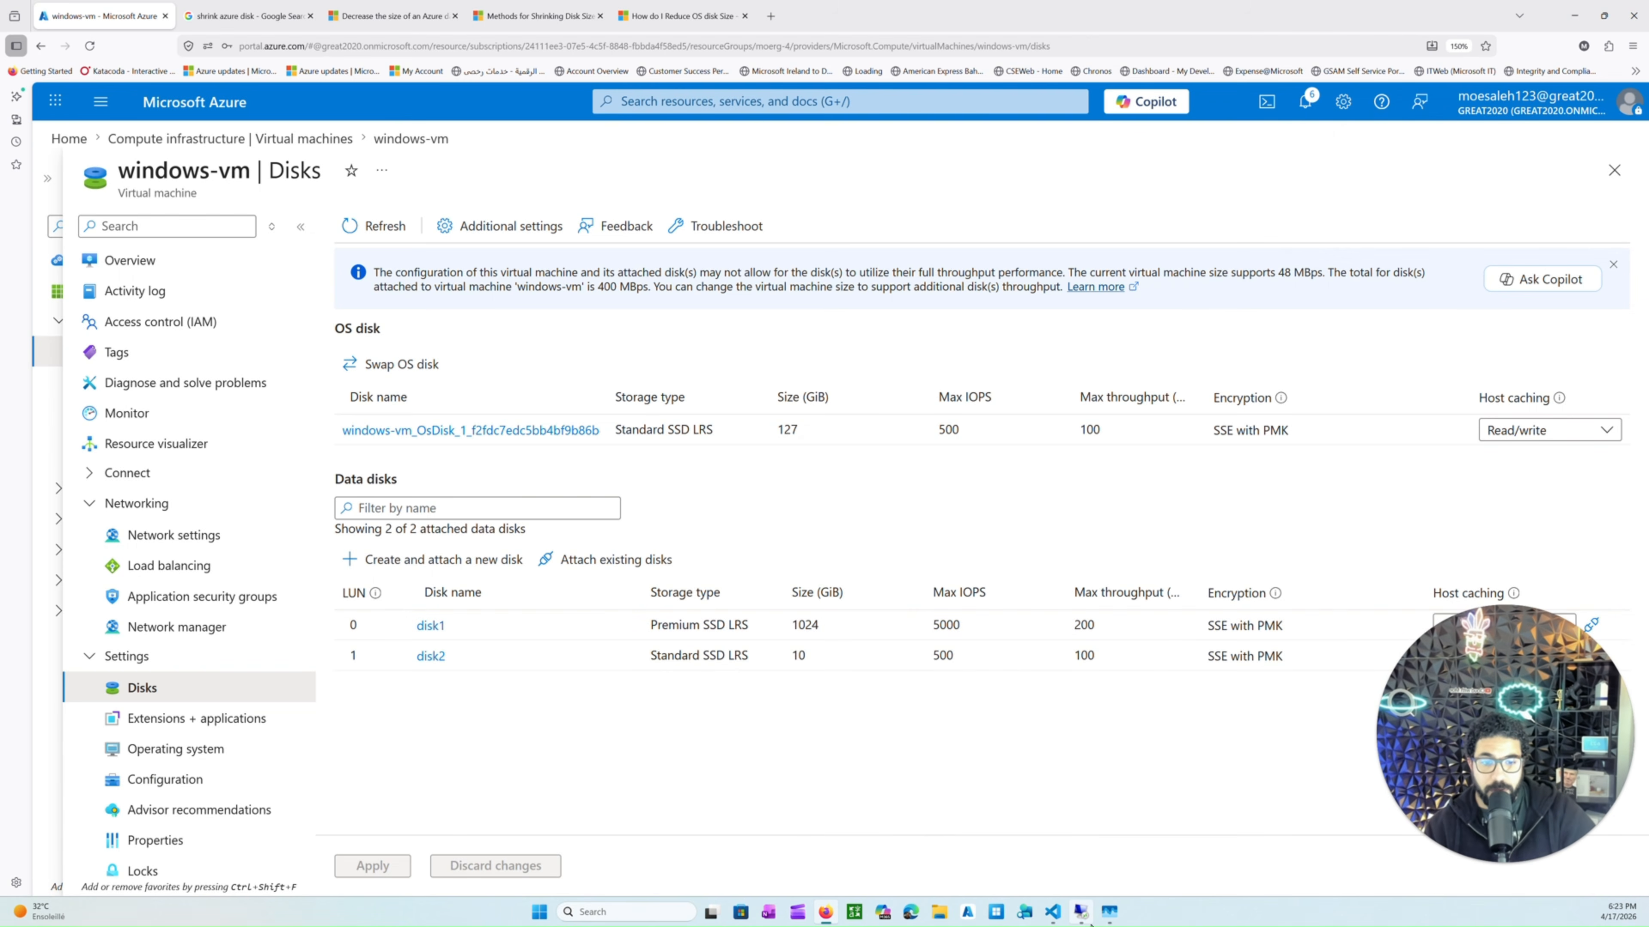
Open Disk Management inside the VM and initialize the new disk with a GPT partition style.
click(1080, 912)
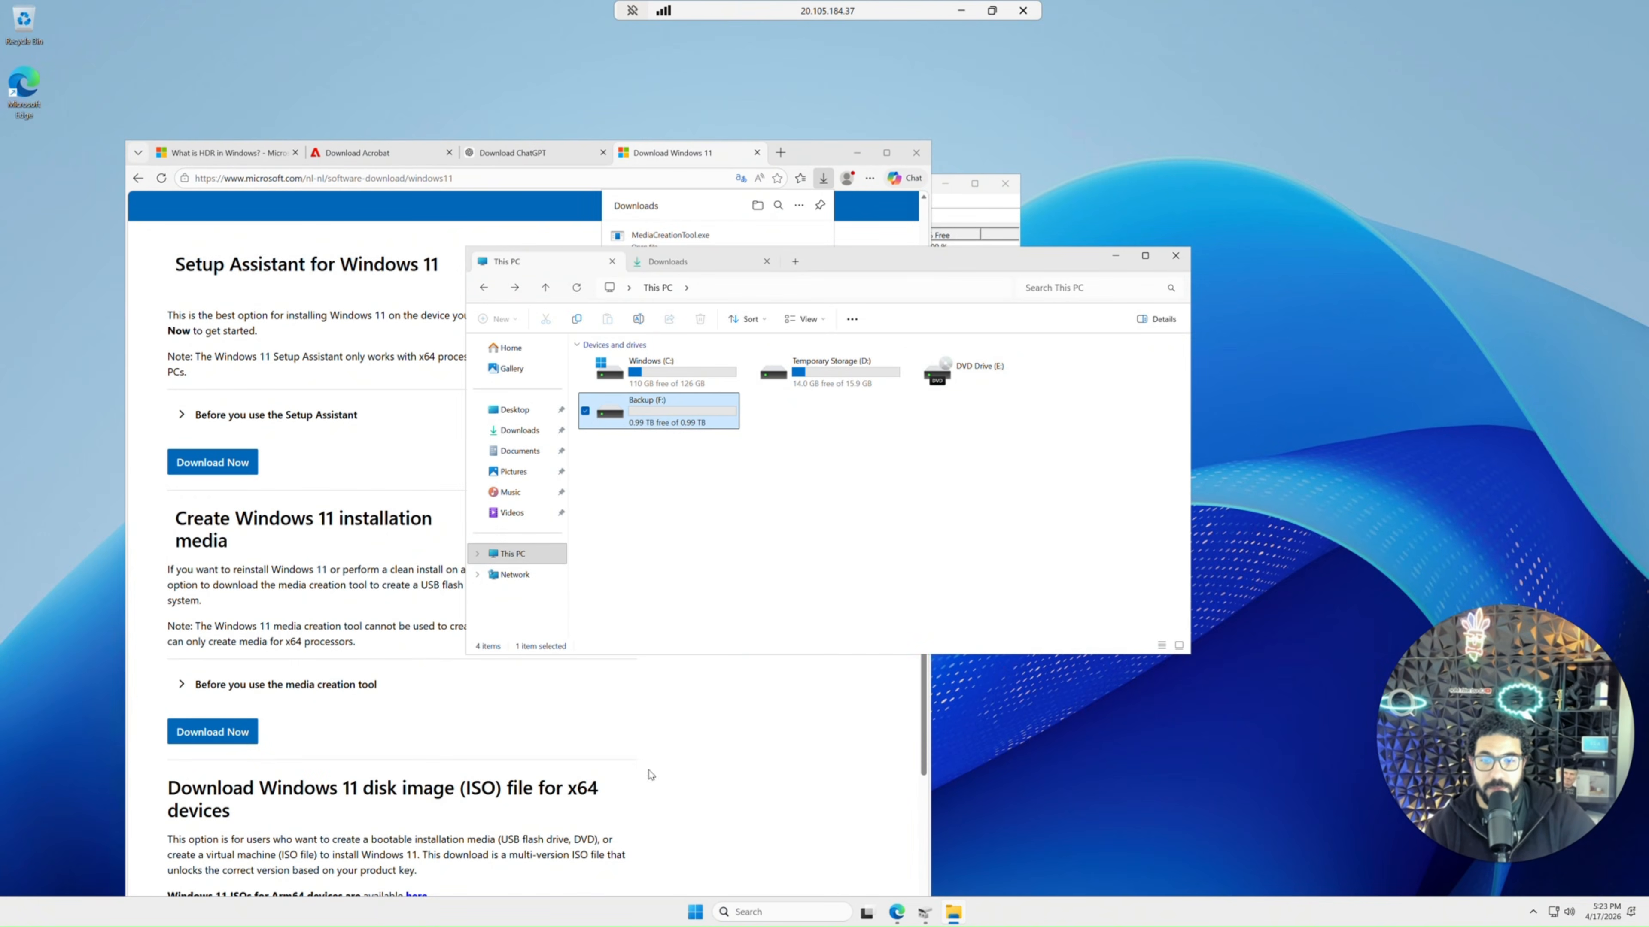
right_click(695, 911)
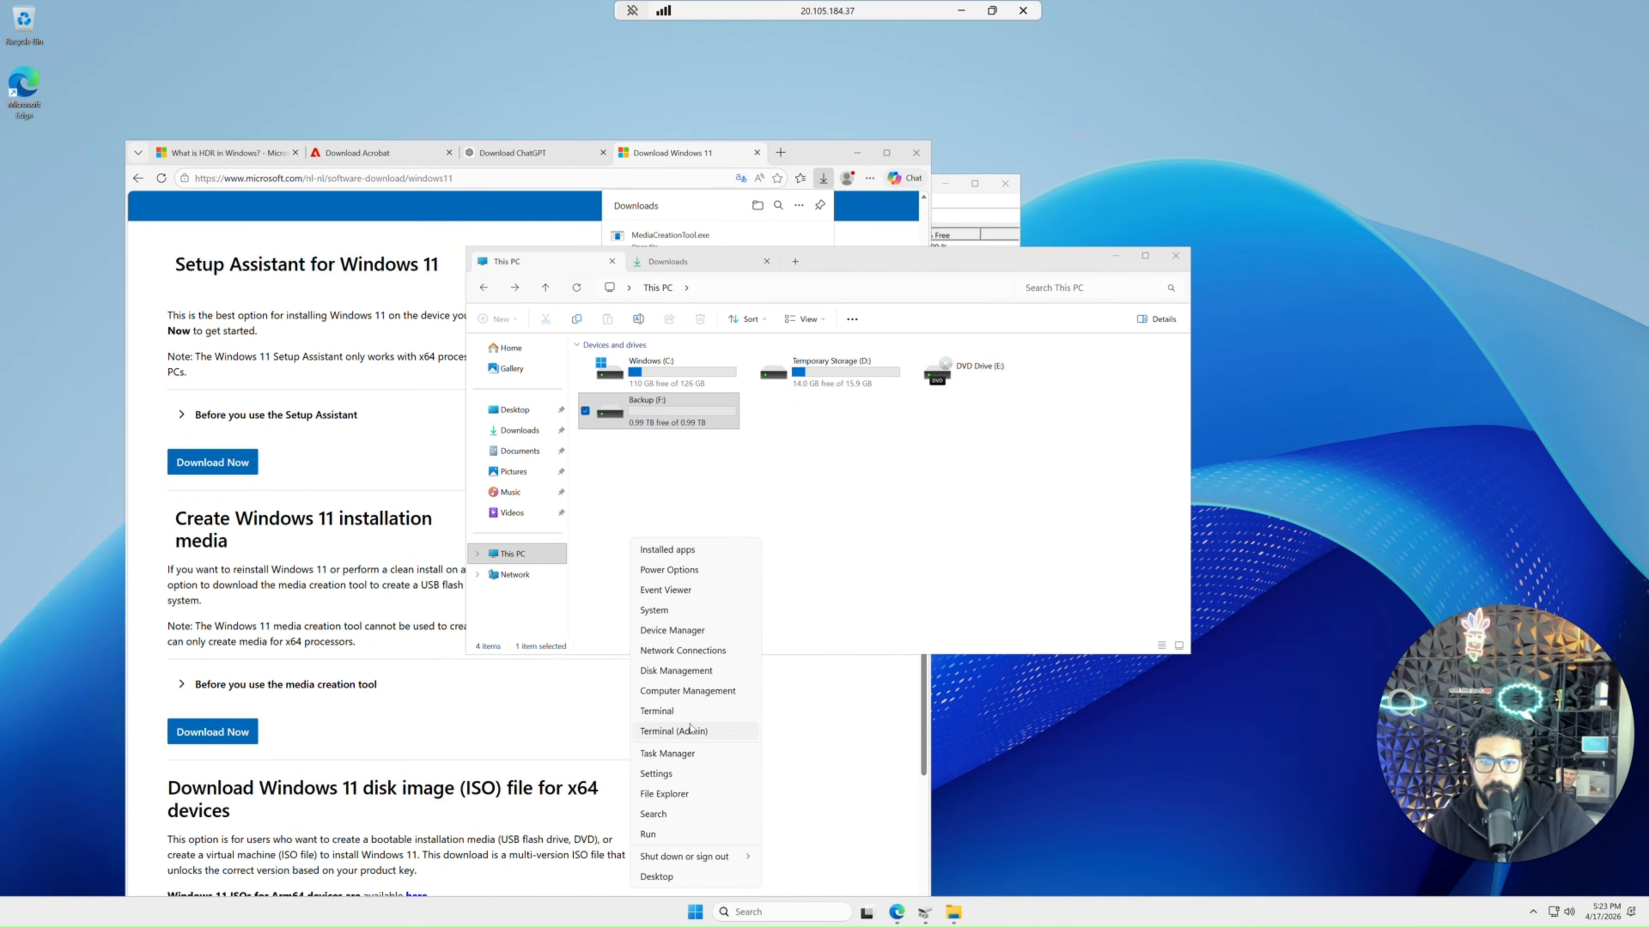
click(690, 676)
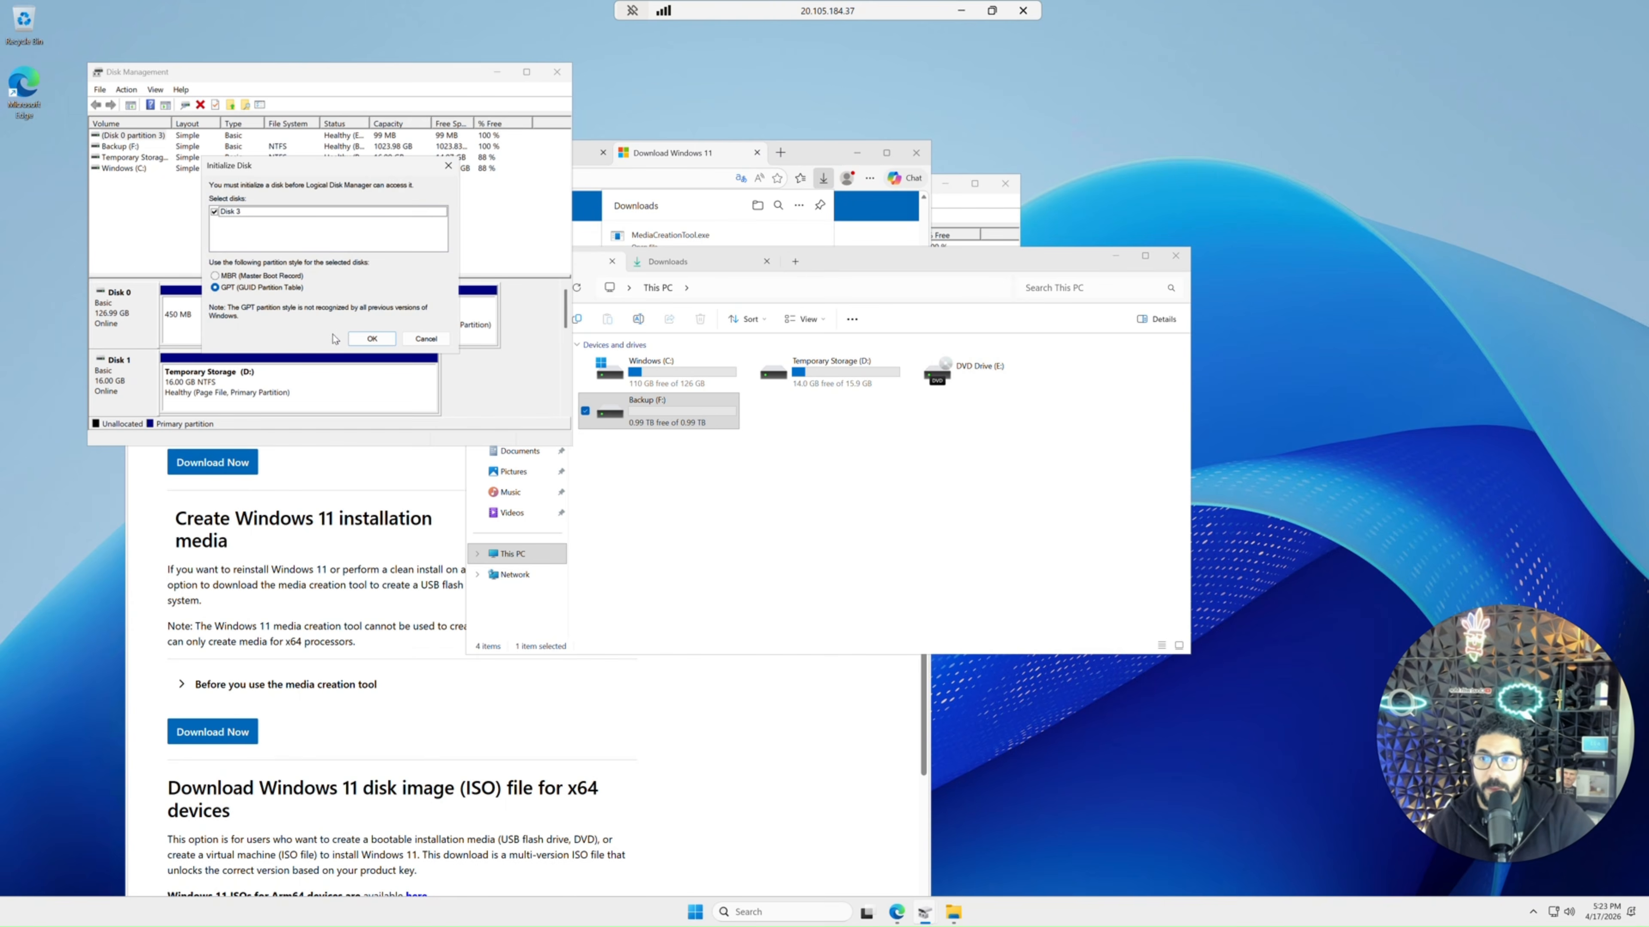
click(369, 339)
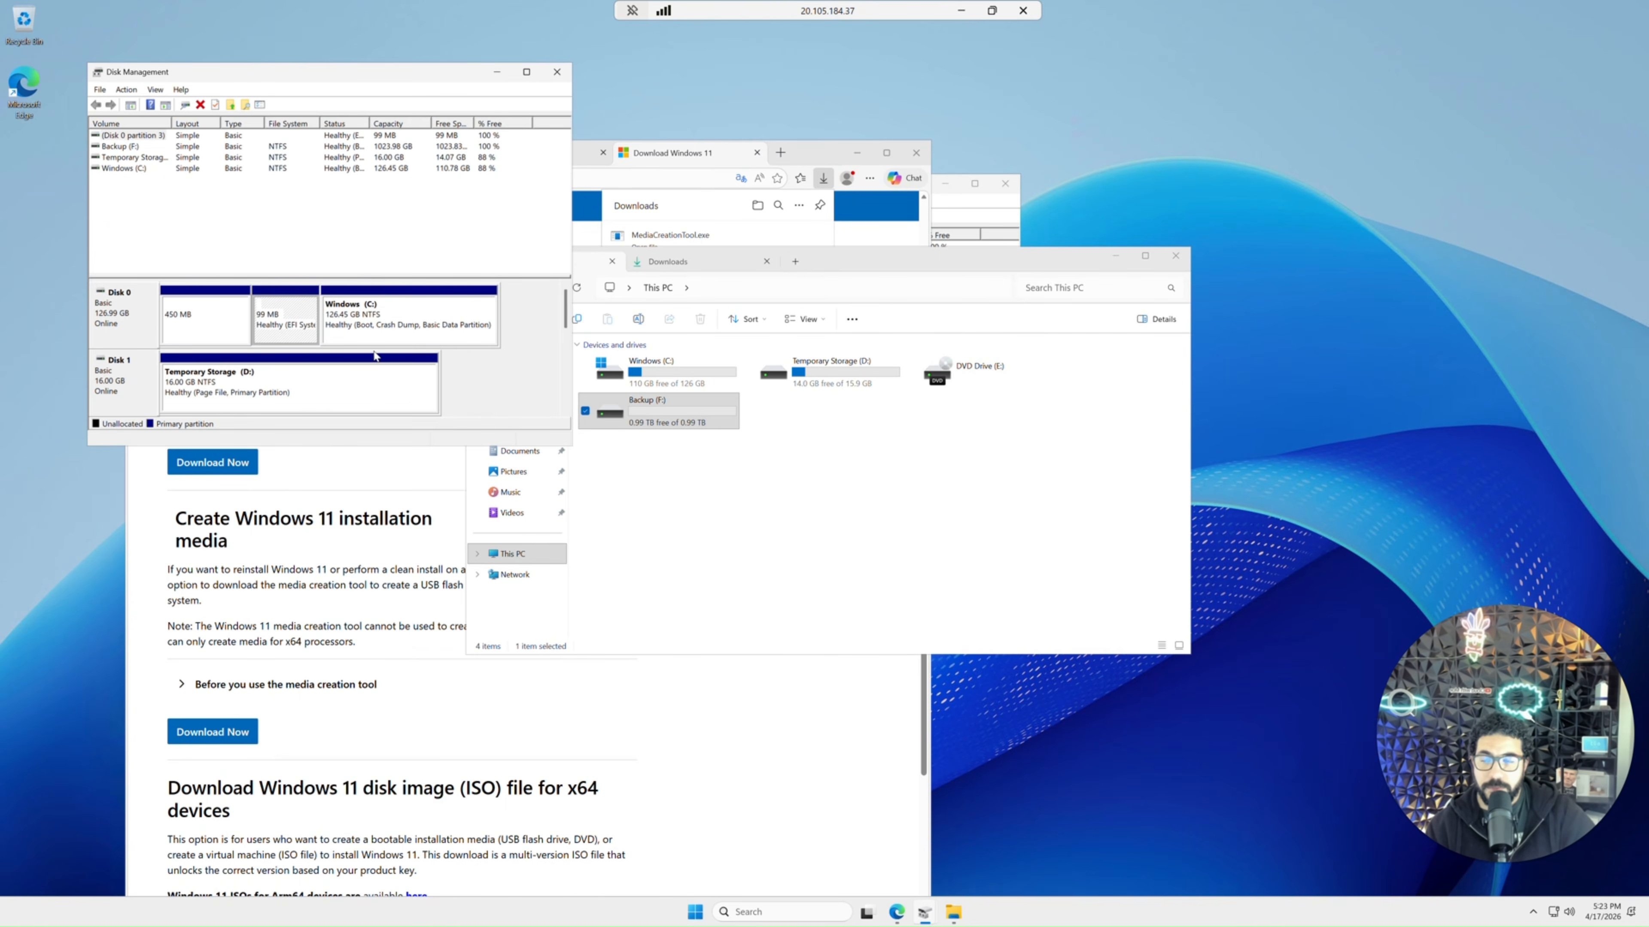
Create a new simple volume on unallocated Disk 3 using full size, drive letter B, NTFS and the label Smalldisk.
drag(567, 449, 736, 608)
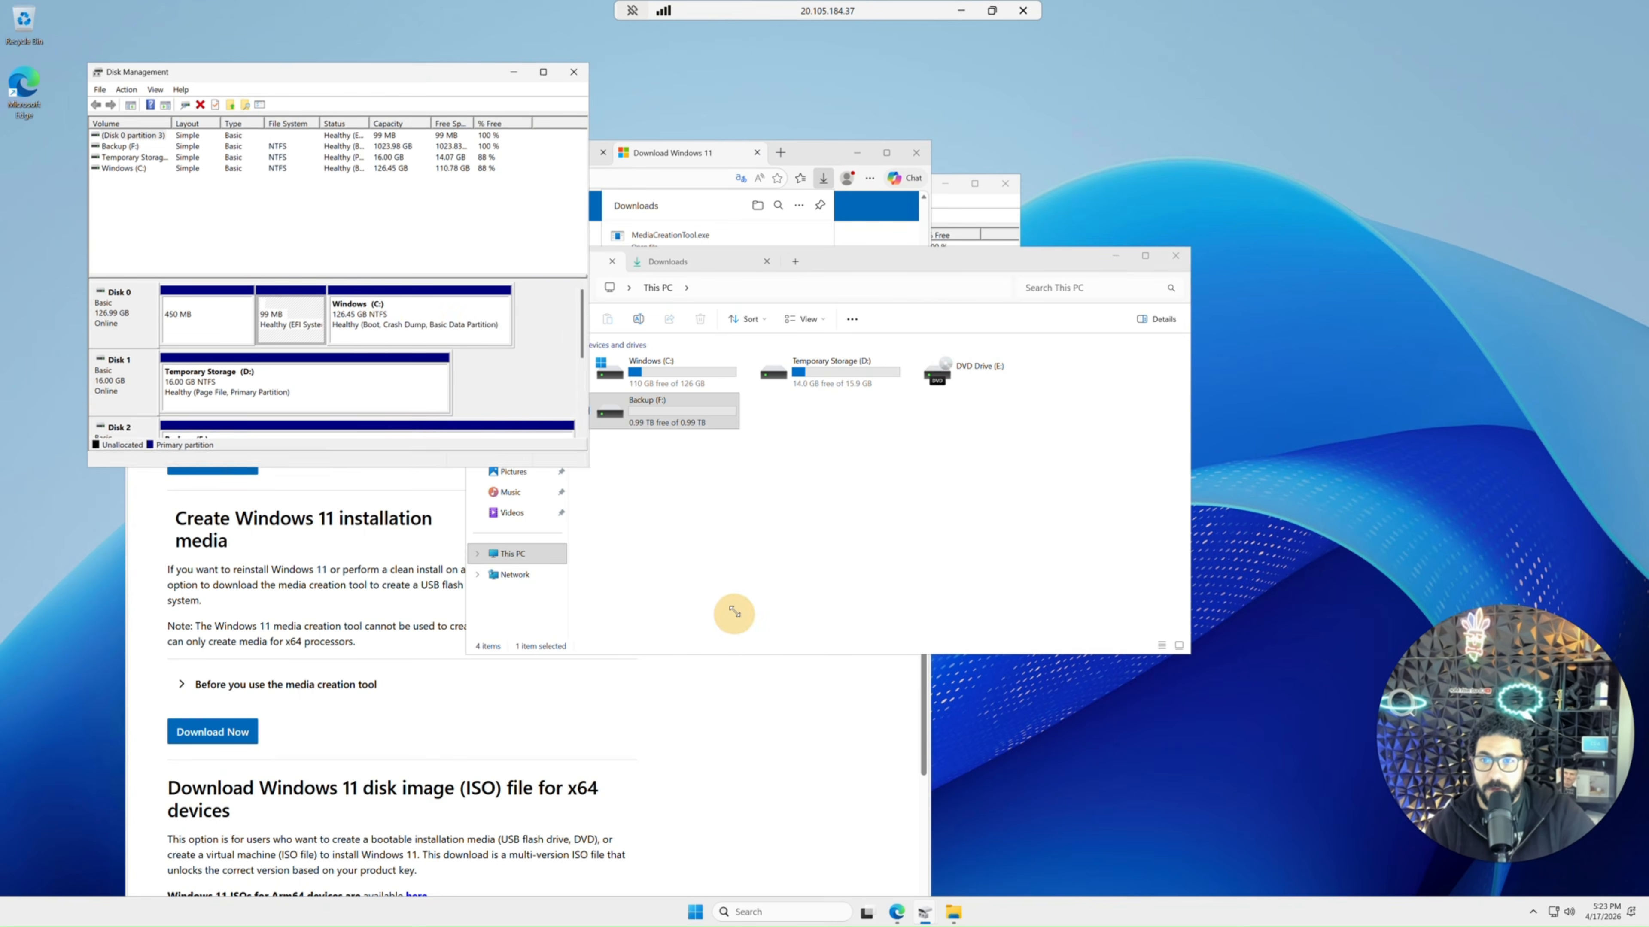
right_click(320, 509)
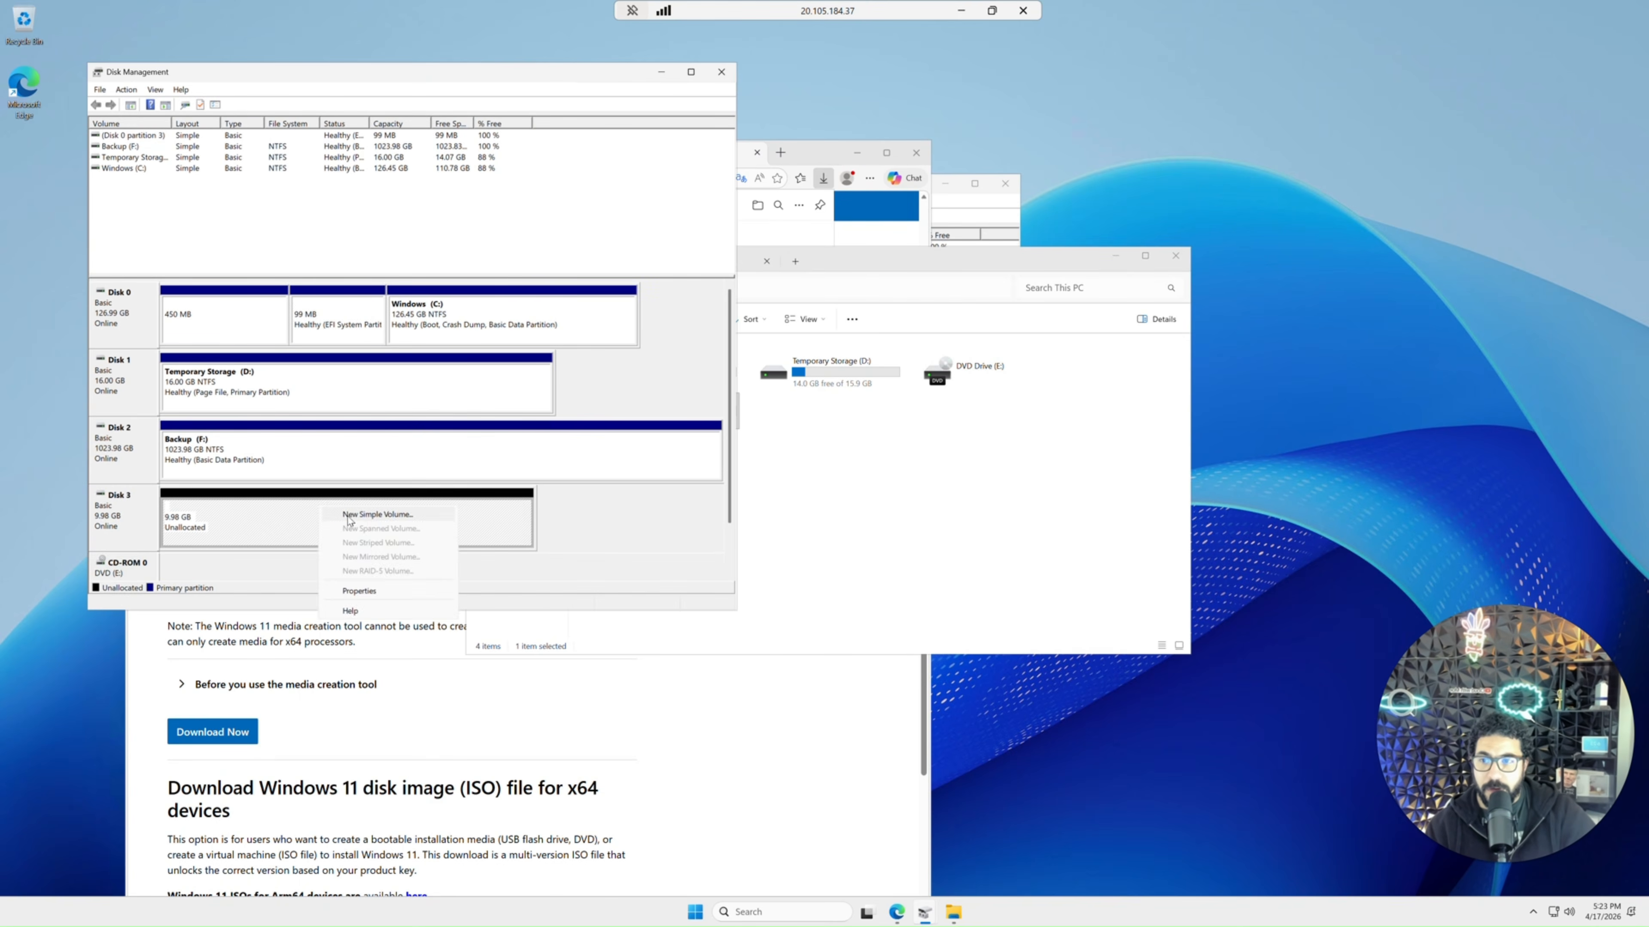
click(370, 519)
click(339, 366)
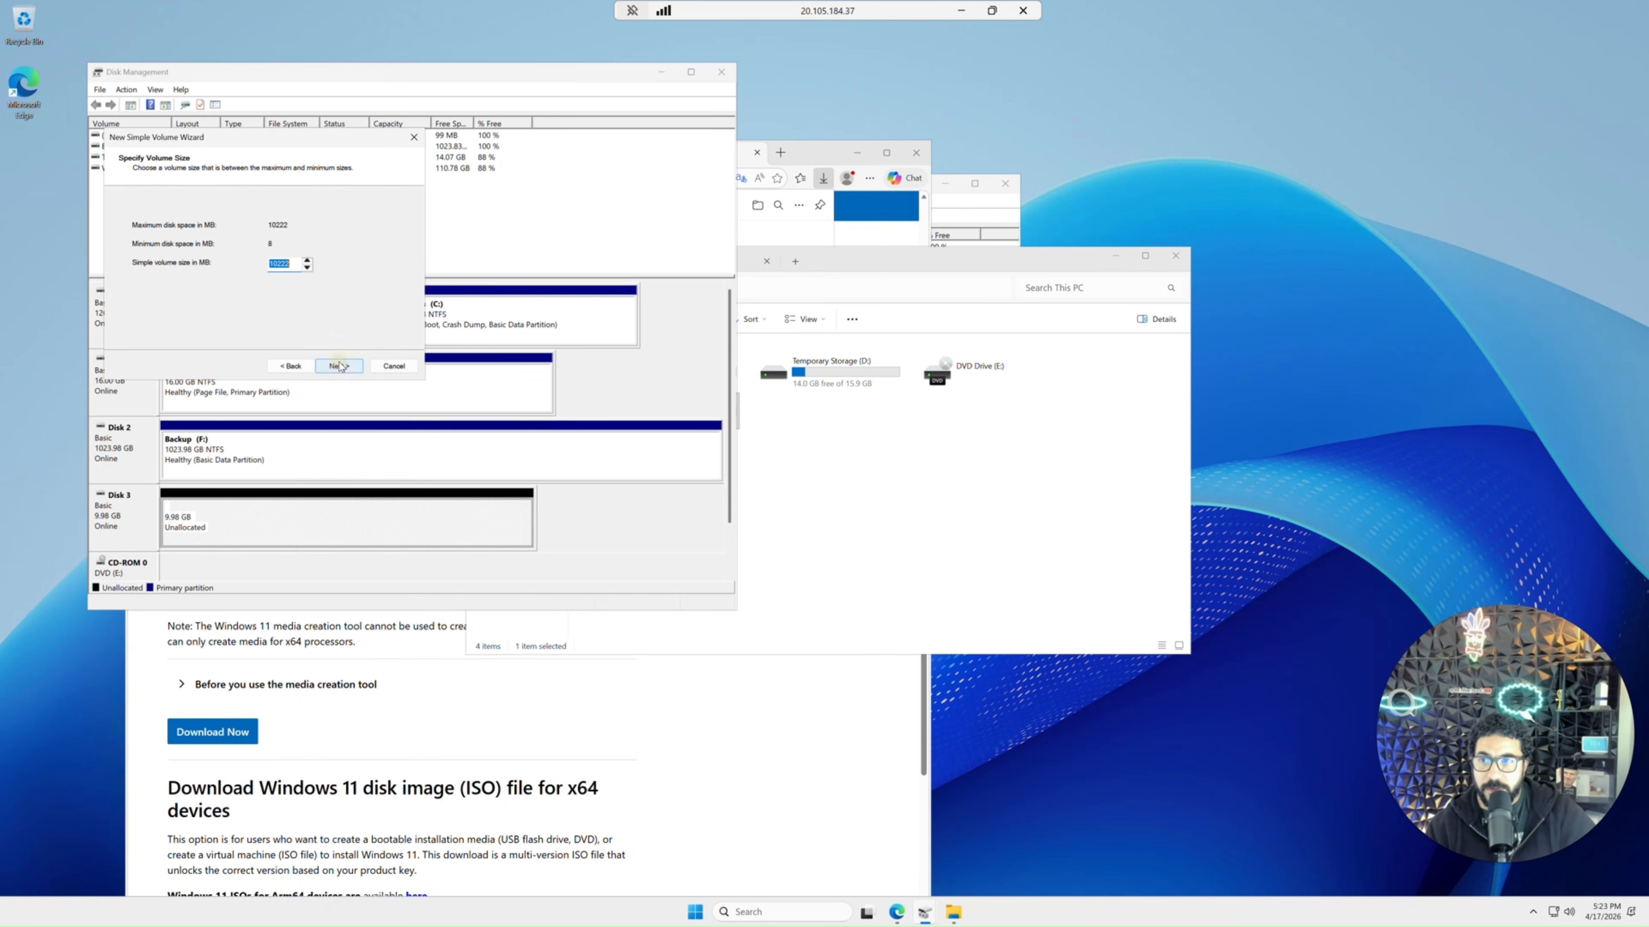
click(338, 366)
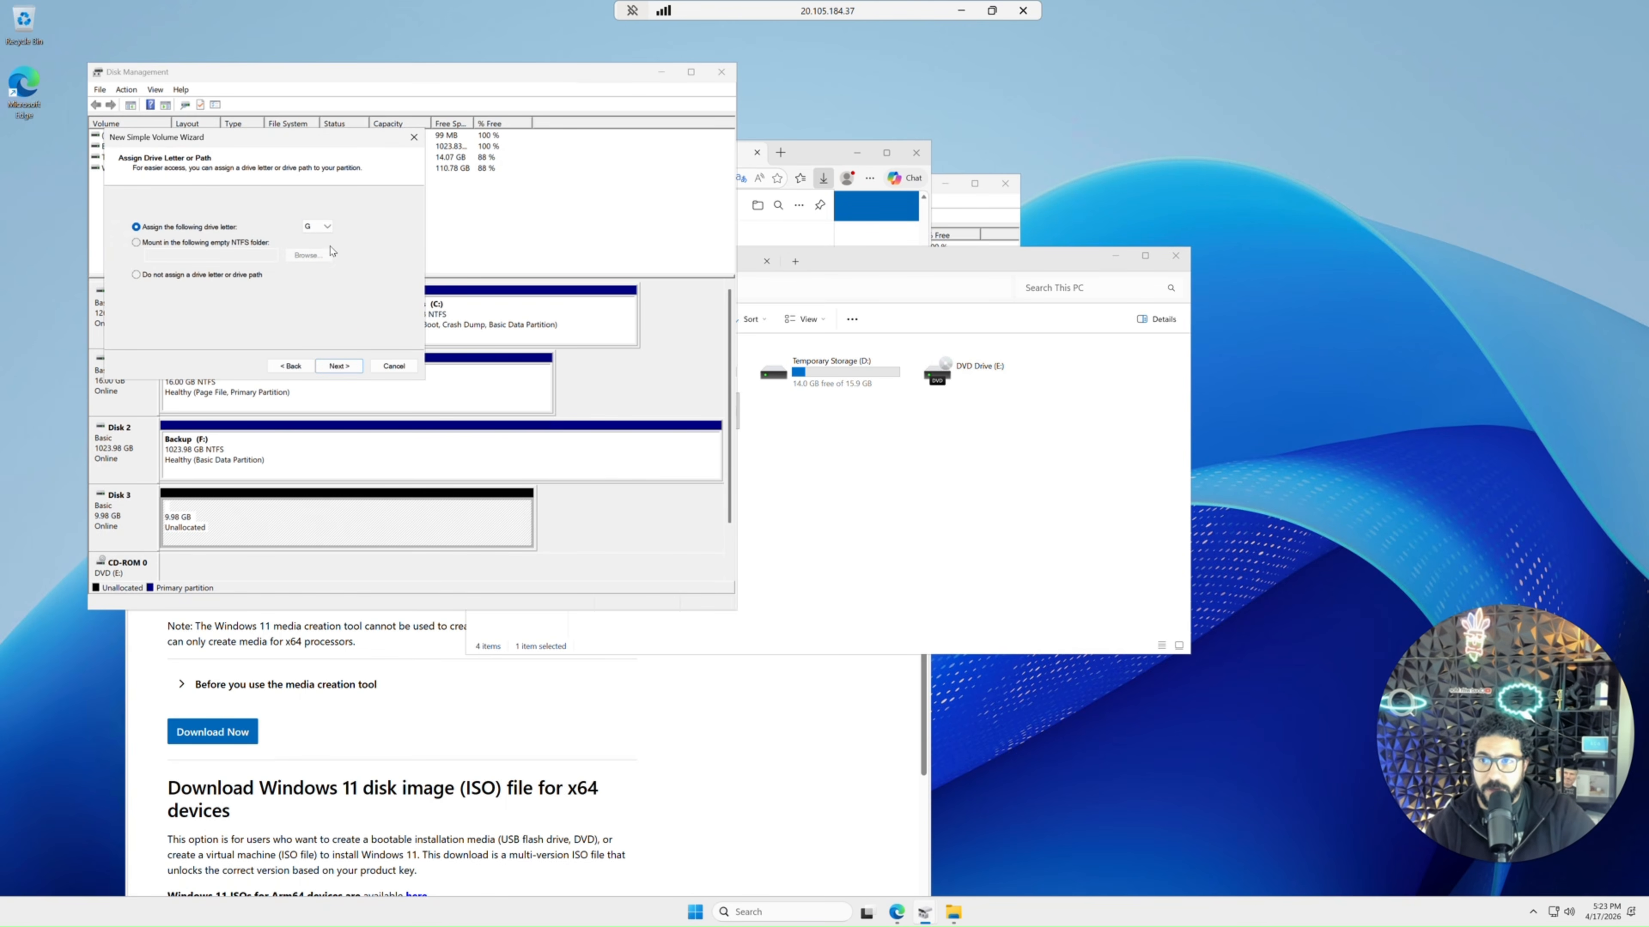
click(321, 226)
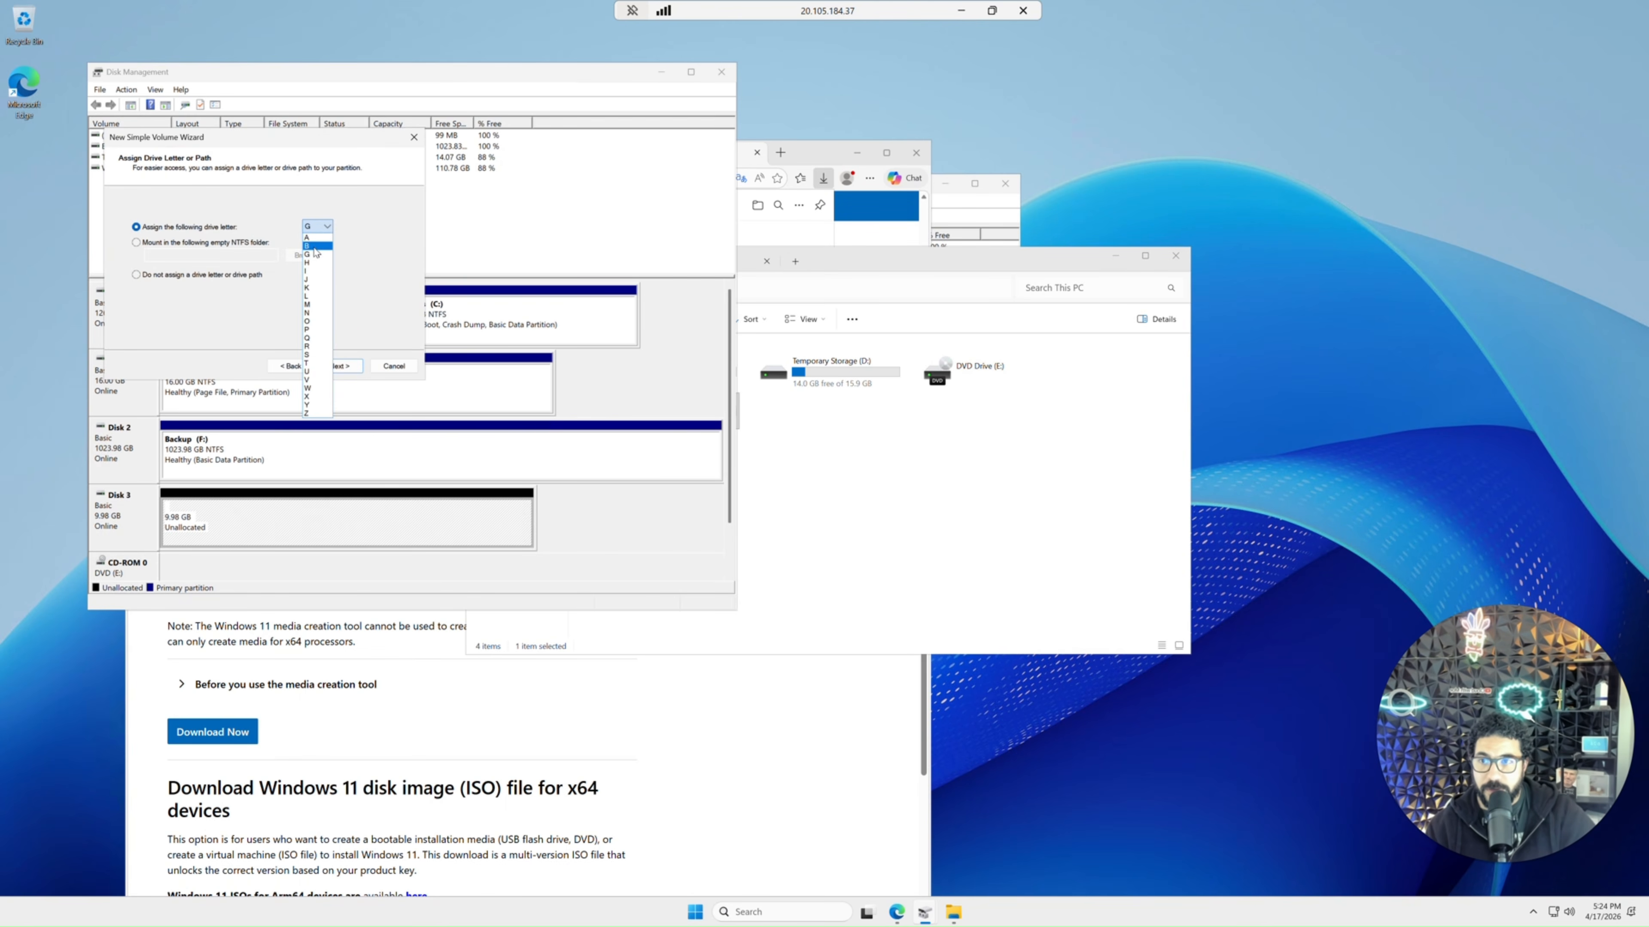
click(315, 250)
click(339, 366)
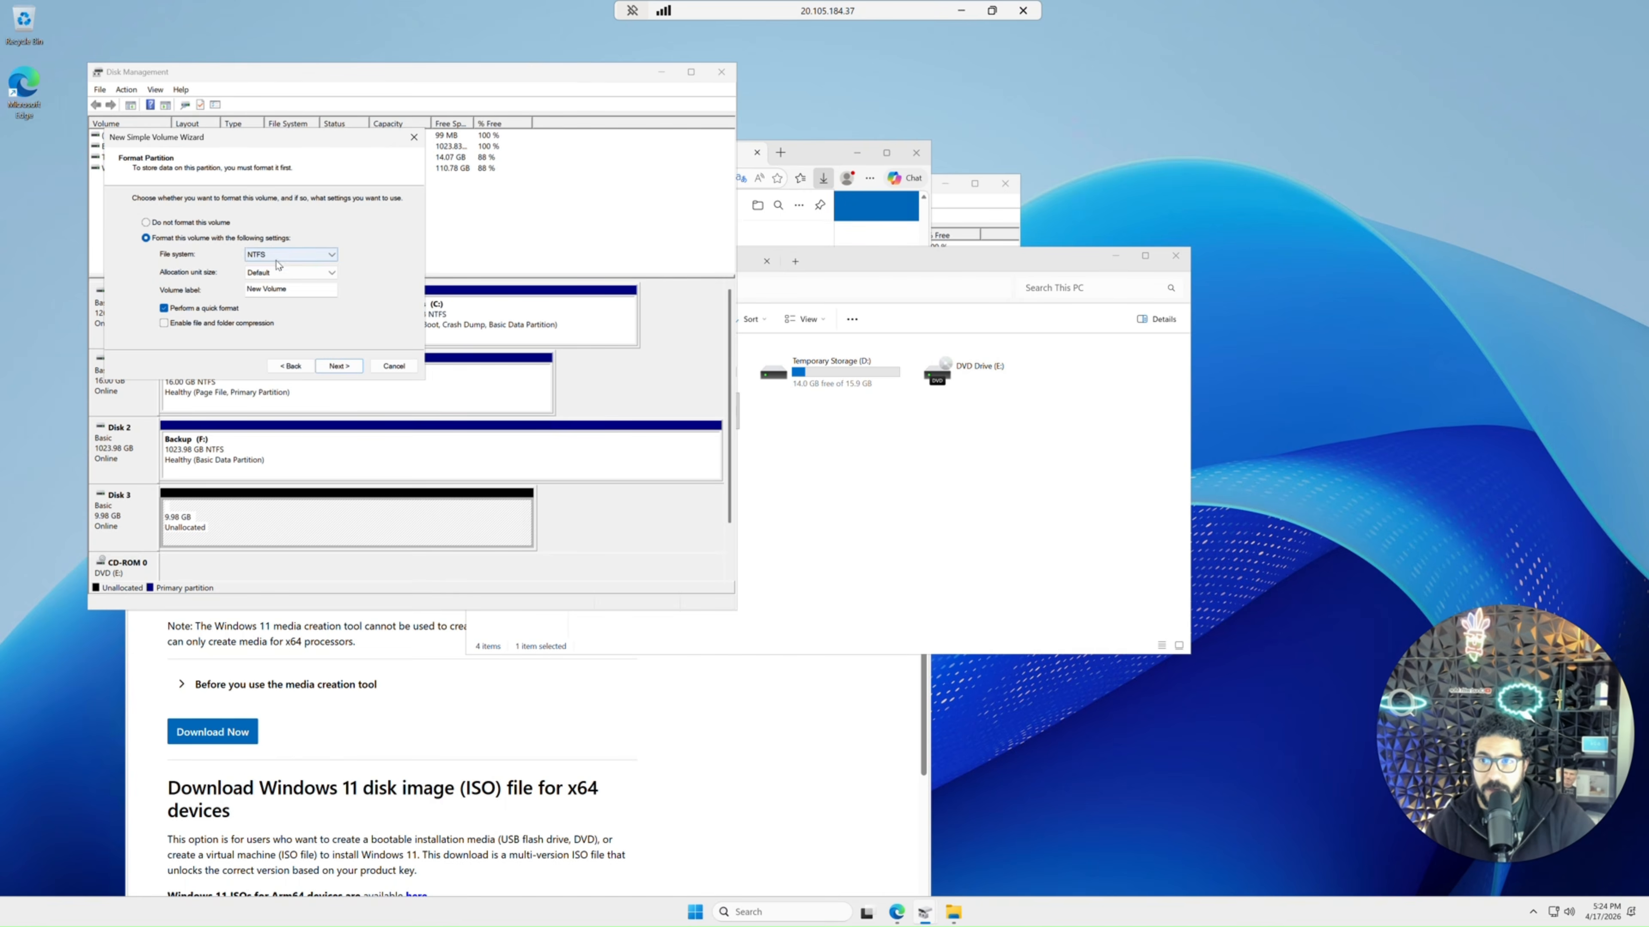
drag(288, 288, 223, 279)
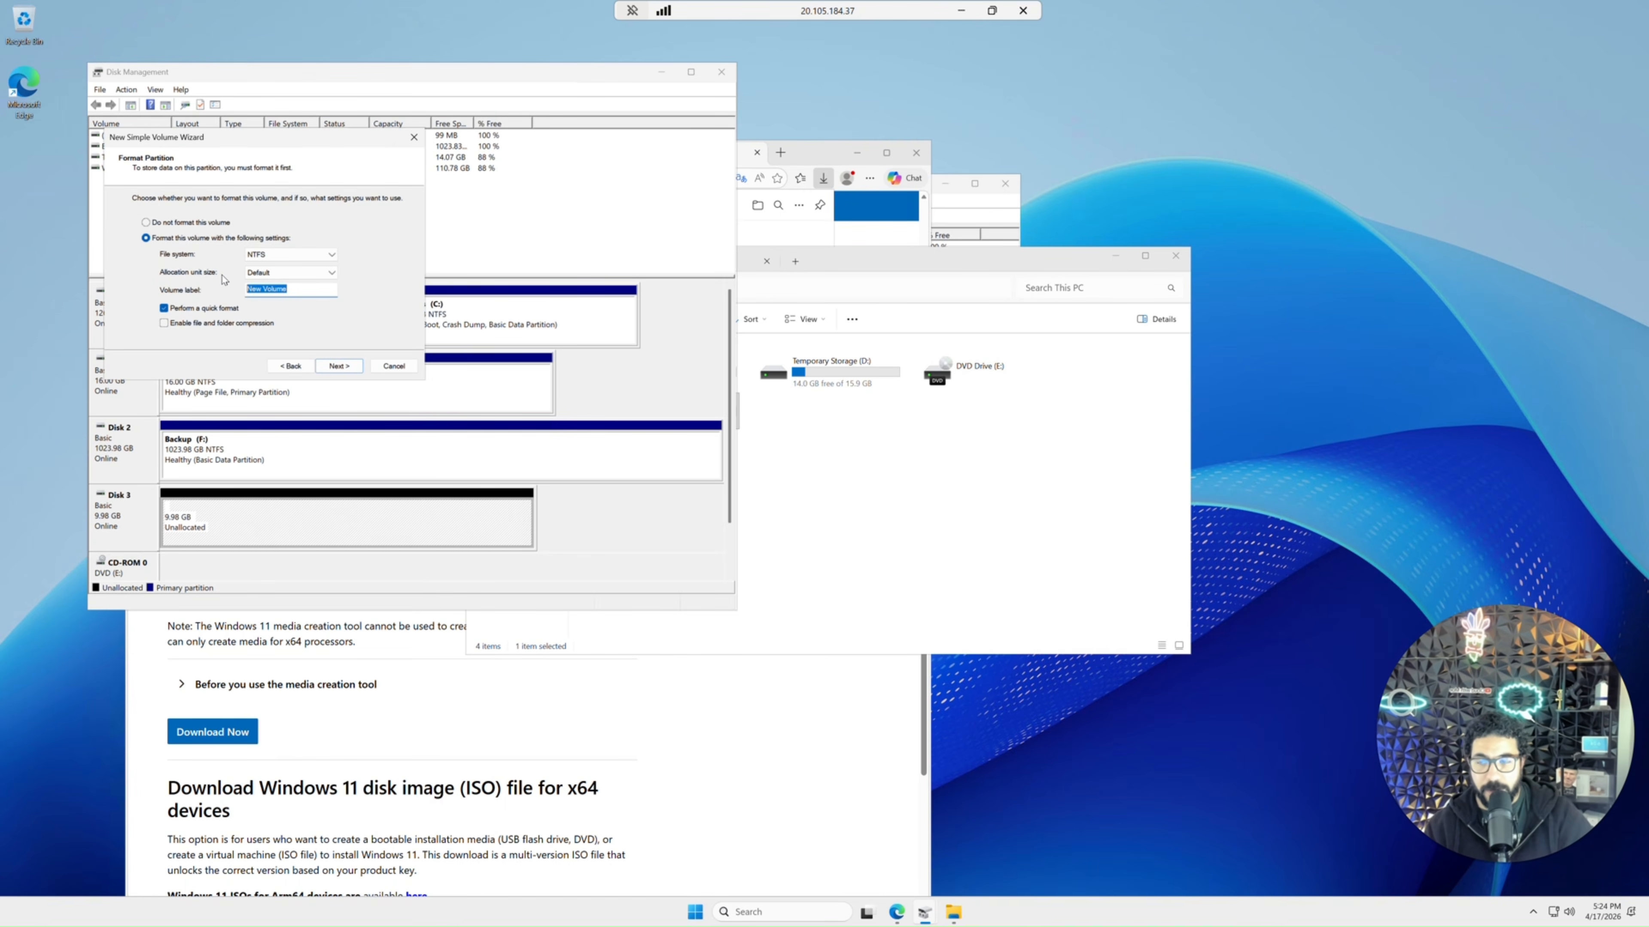
text(Smalldisk)
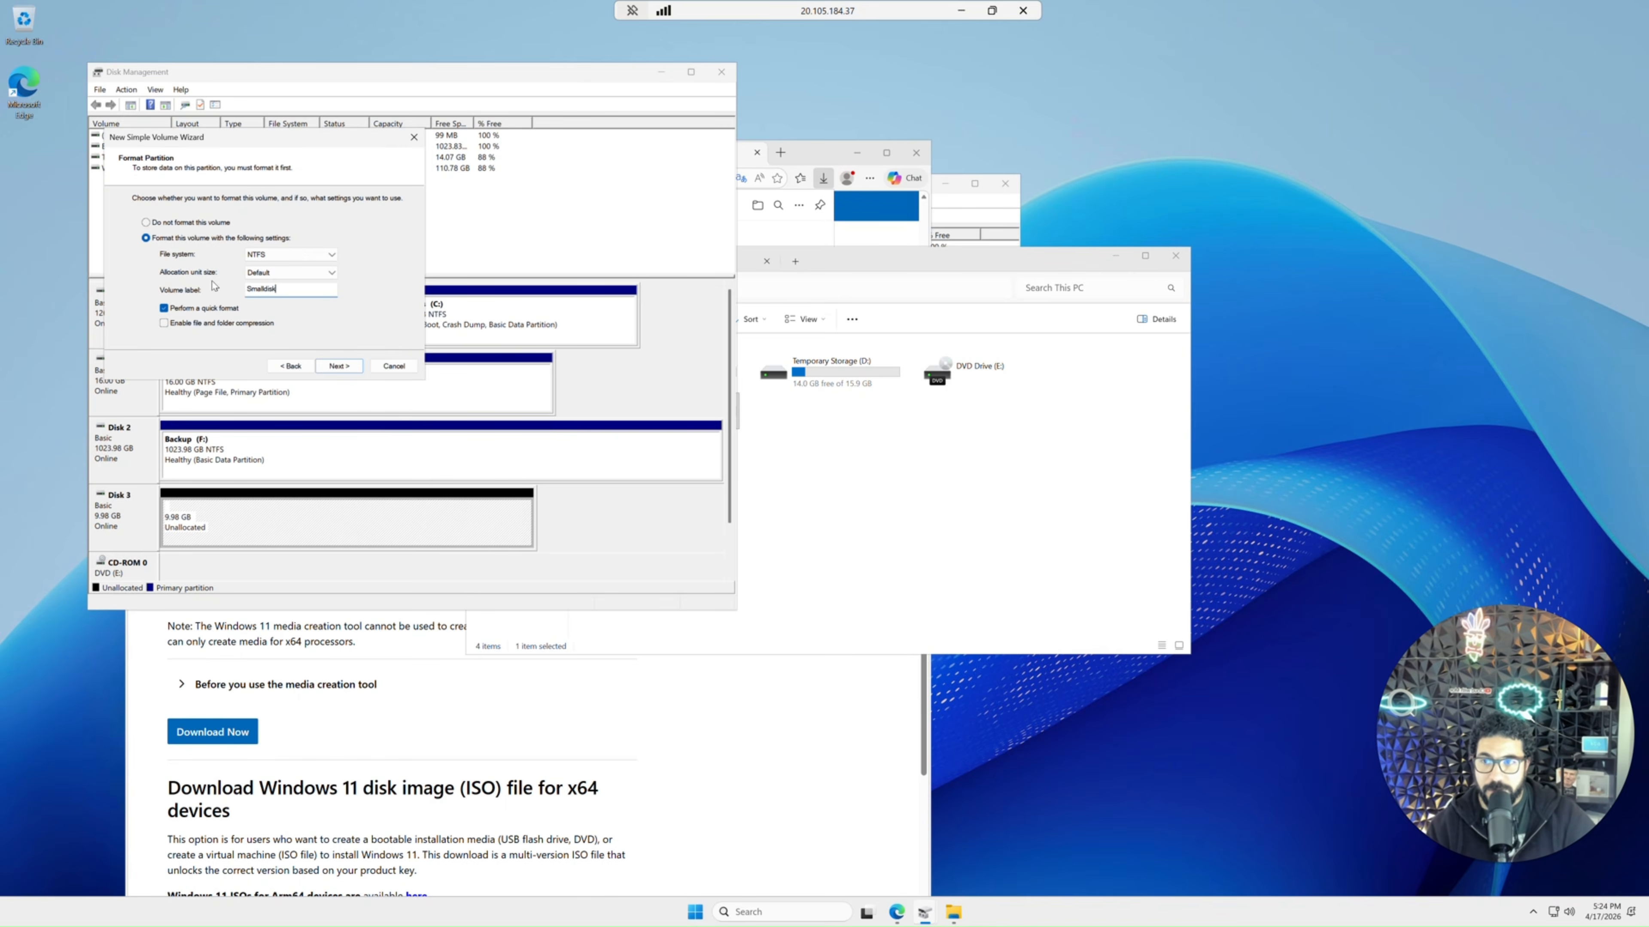
click(337, 366)
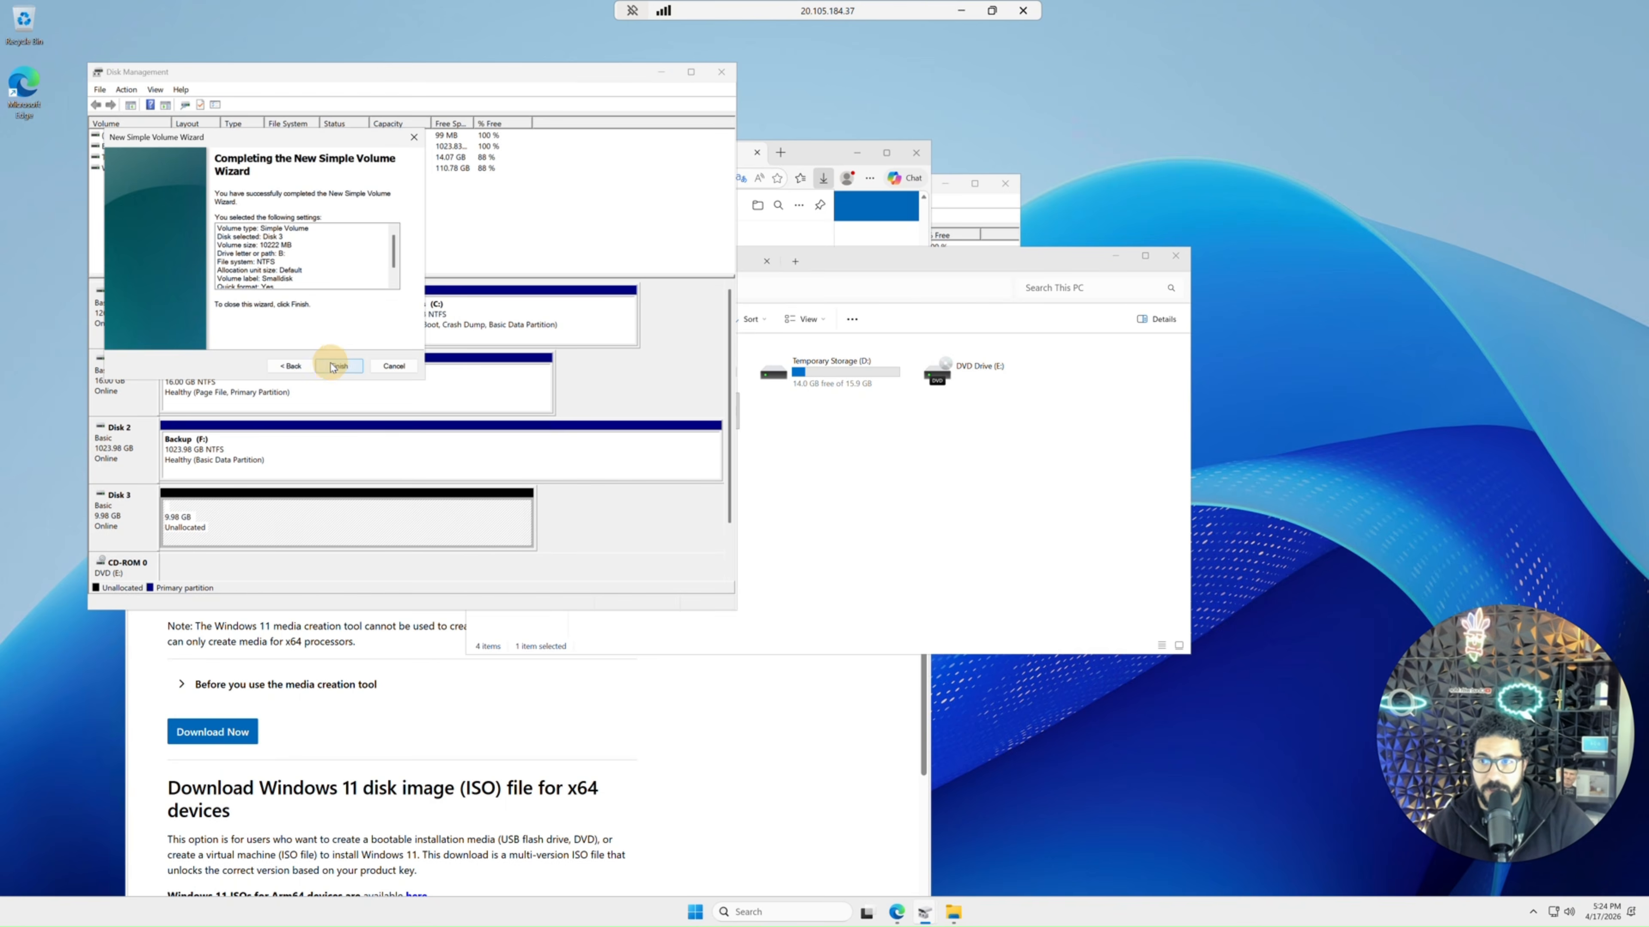
click(335, 366)
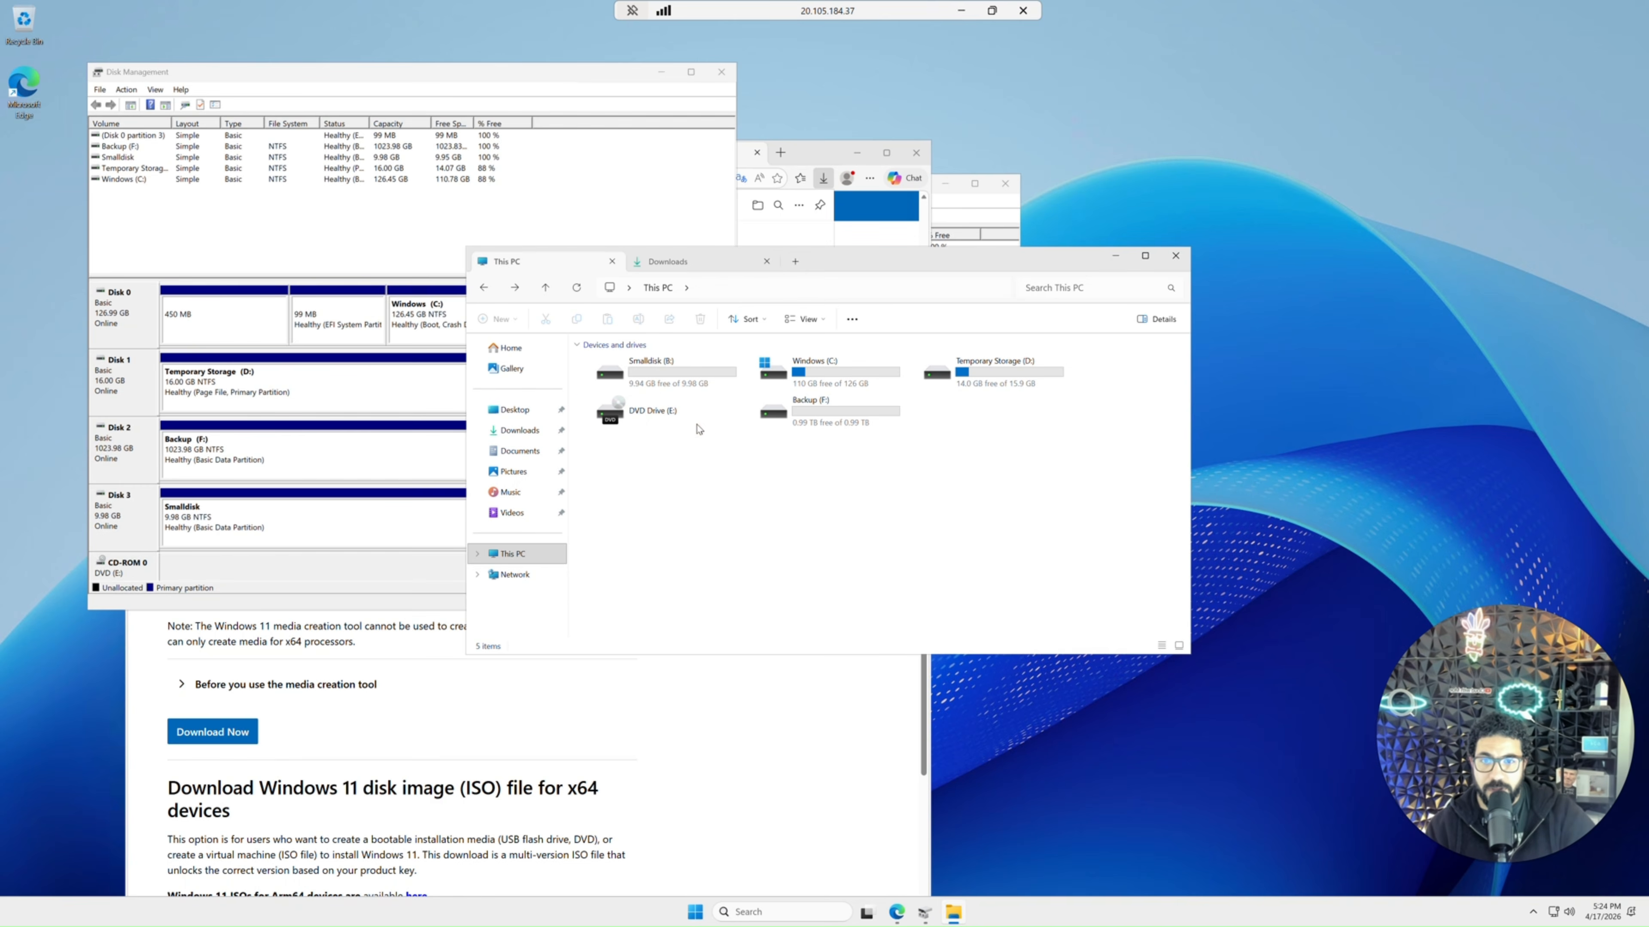
Examine the drives listed in This PC, including the new Smalldisk and Backup volumes.
click(772, 411)
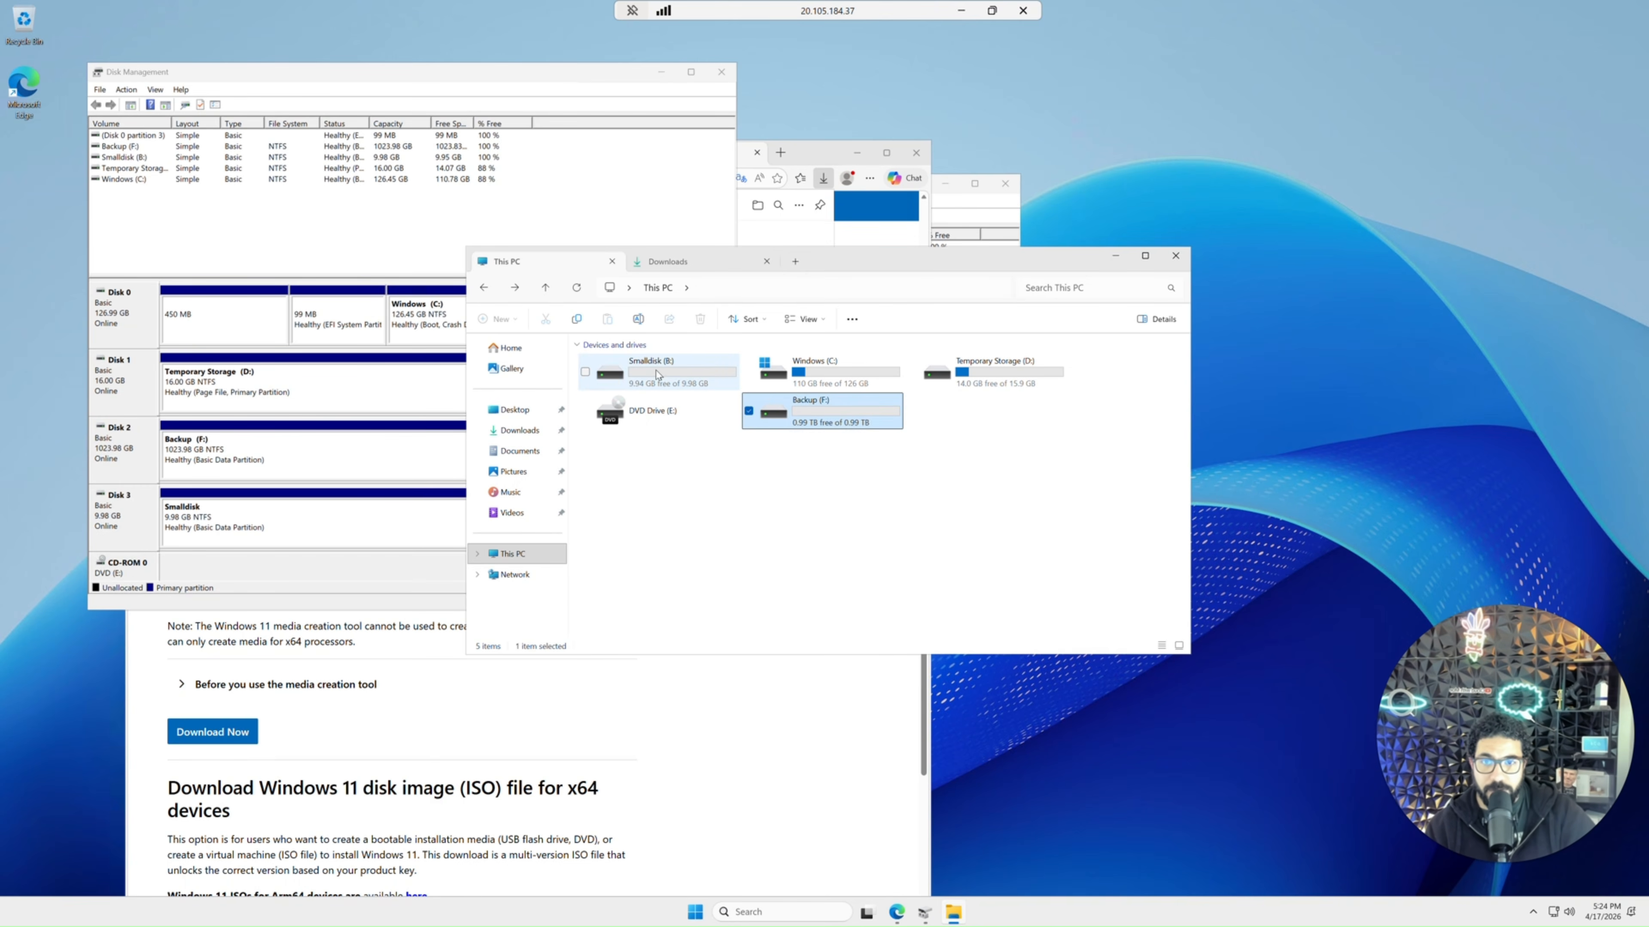
mouse_move(647, 377)
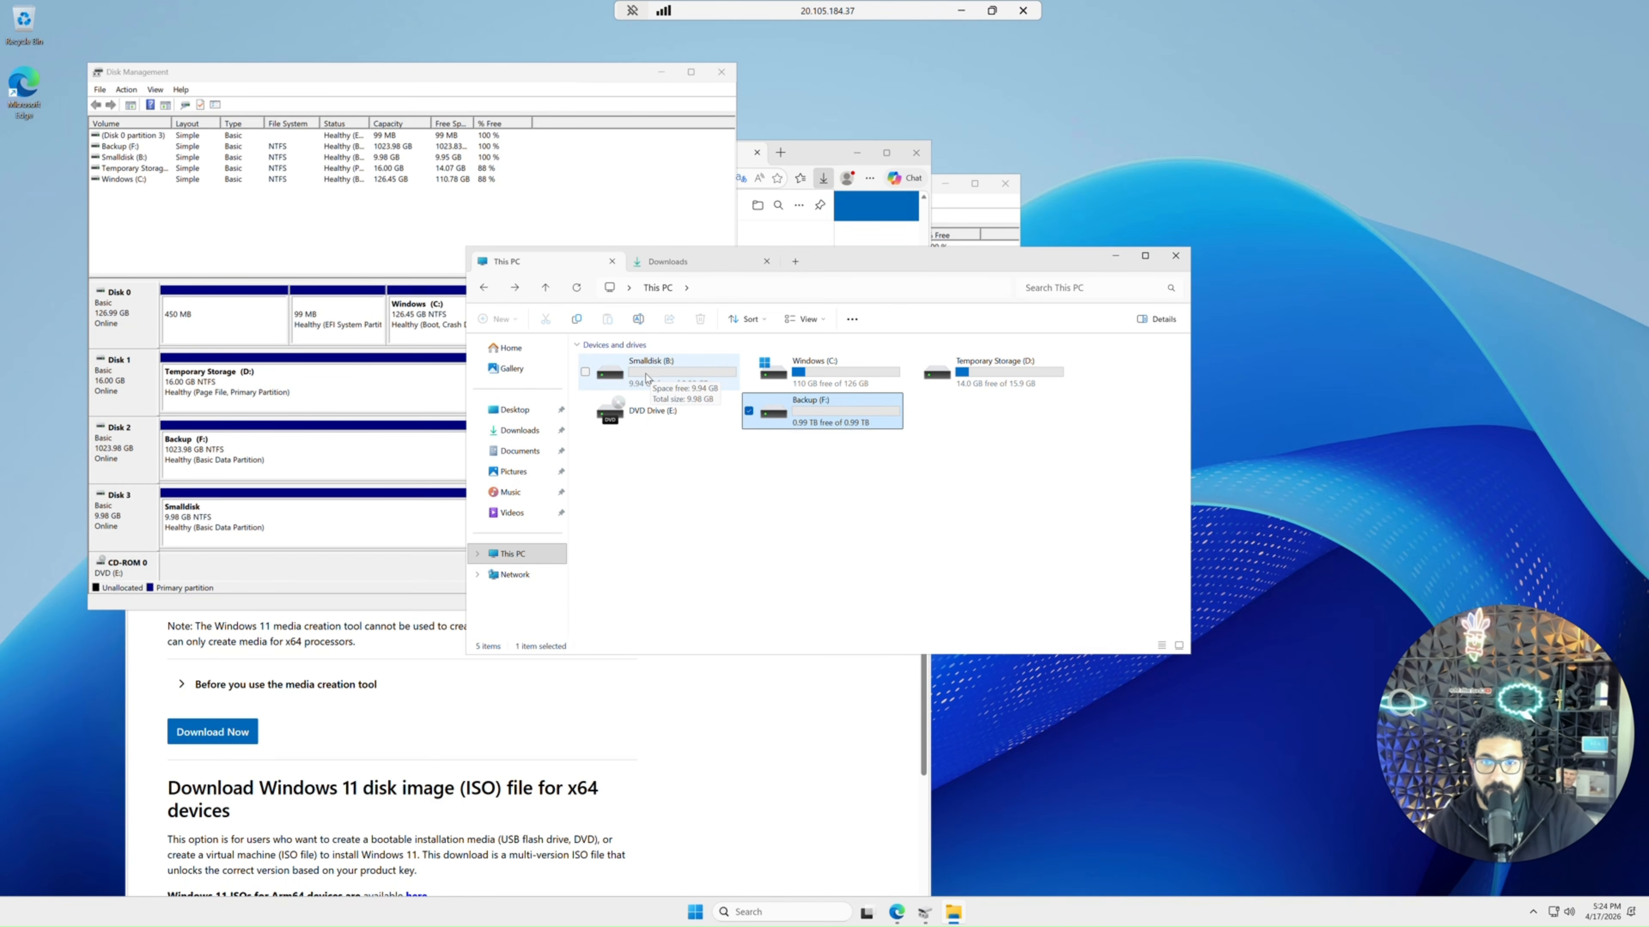
double_click(795, 421)
drag(692, 479, 587, 297)
click(481, 288)
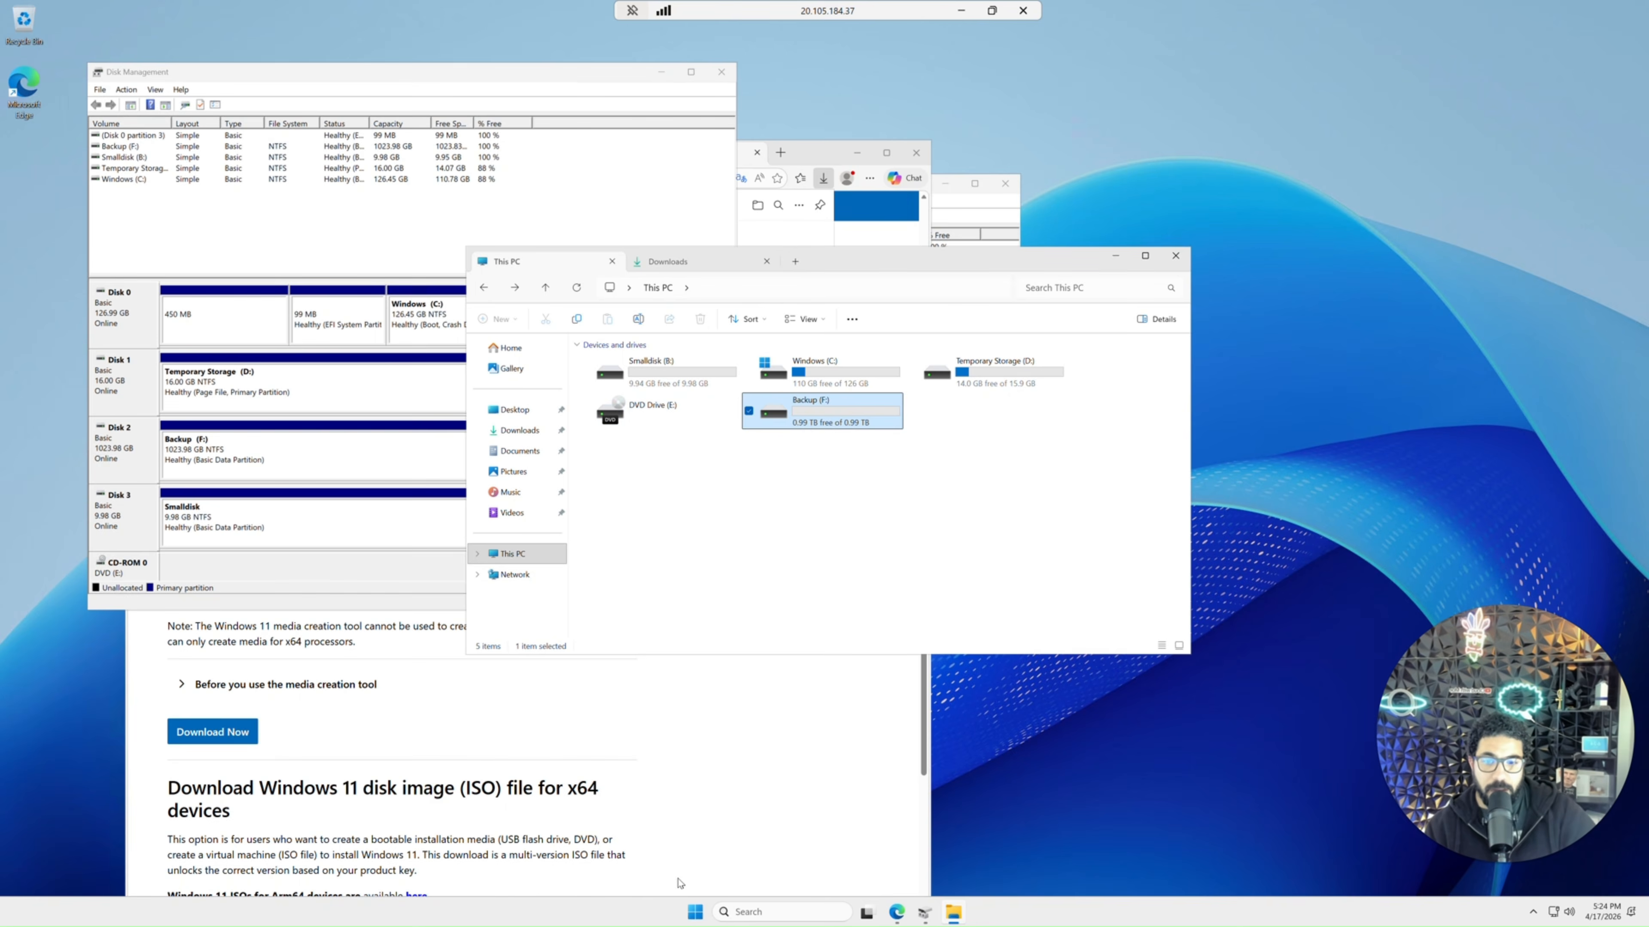
Open Windows PowerShell as administrator from the Start menu.
click(695, 913)
text(pow)
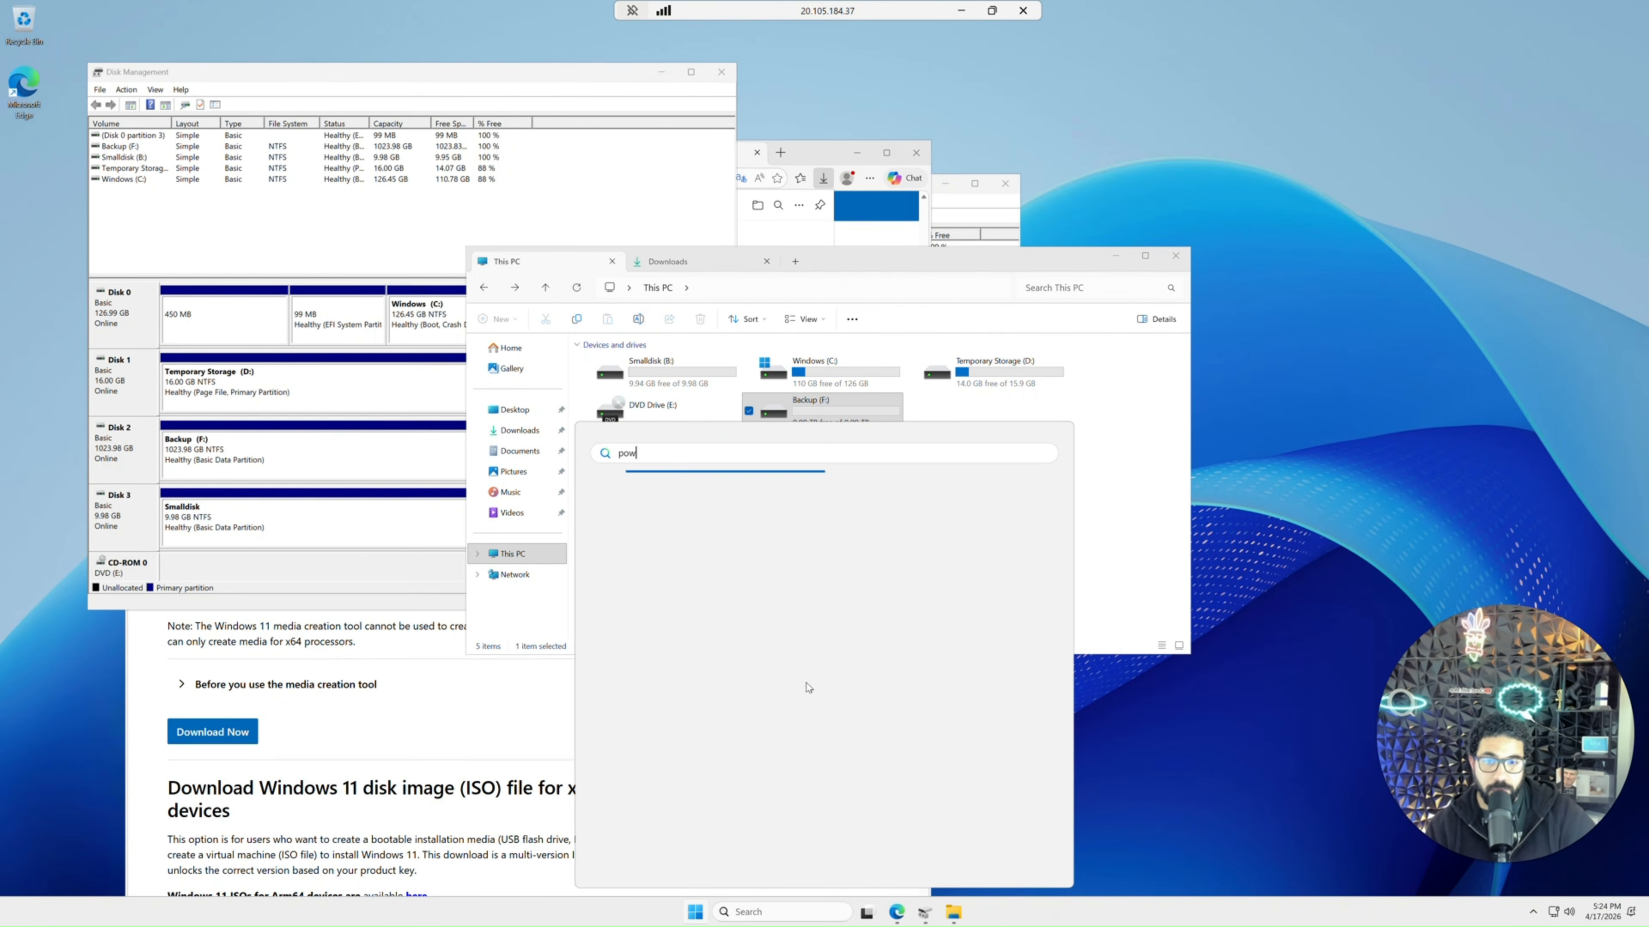
click(696, 919)
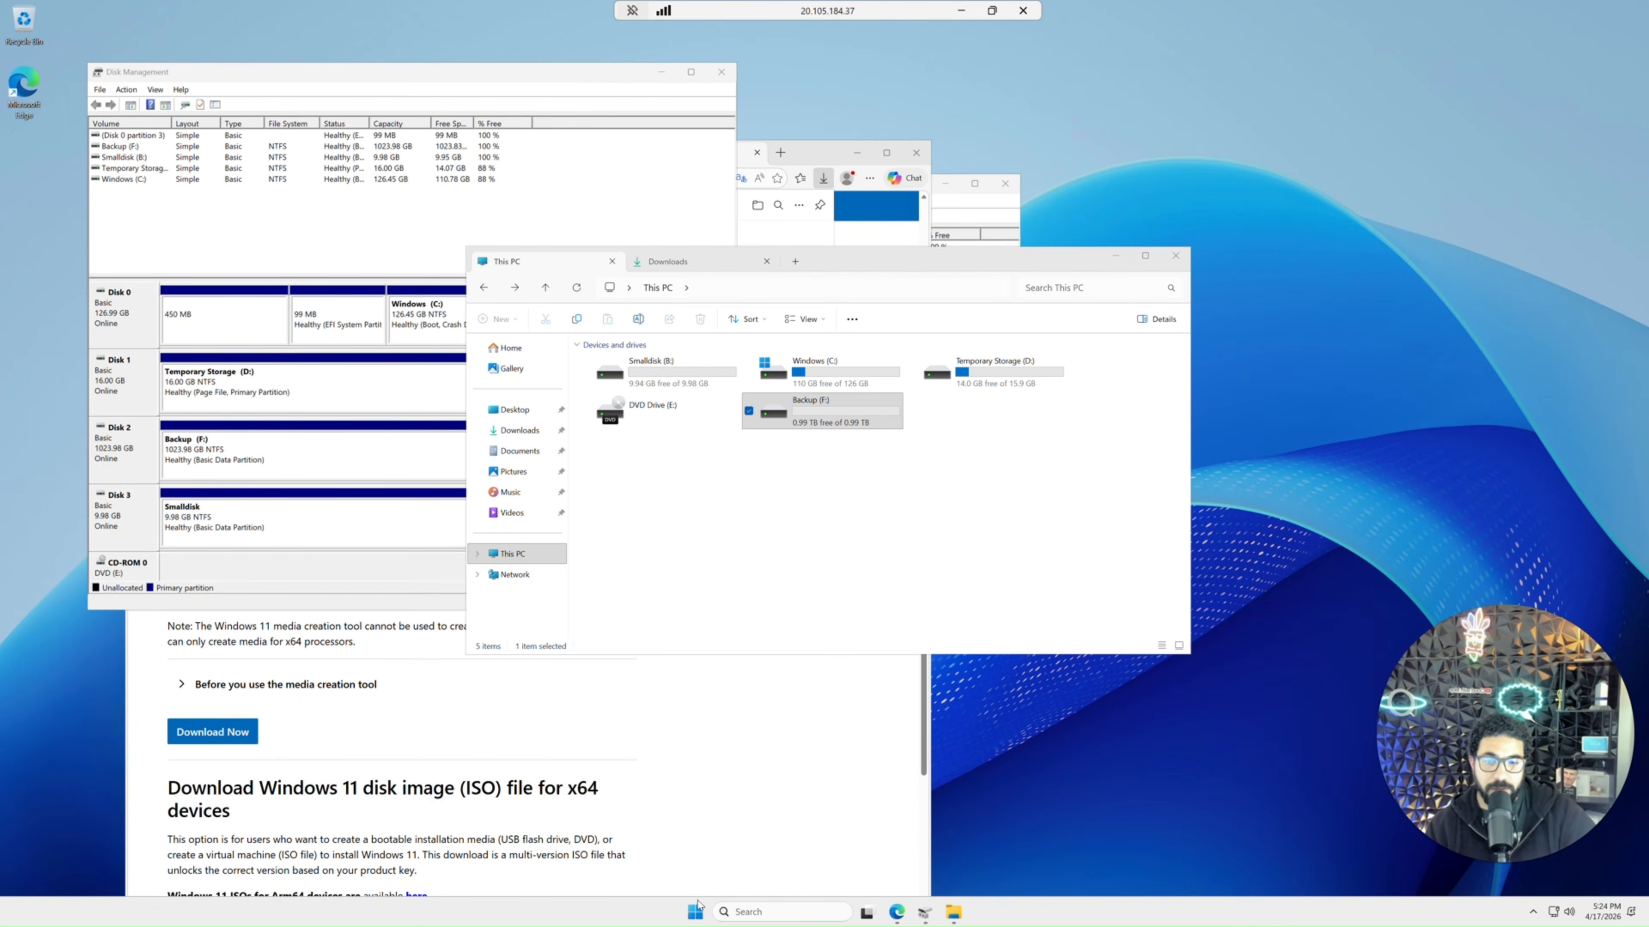
click(701, 905)
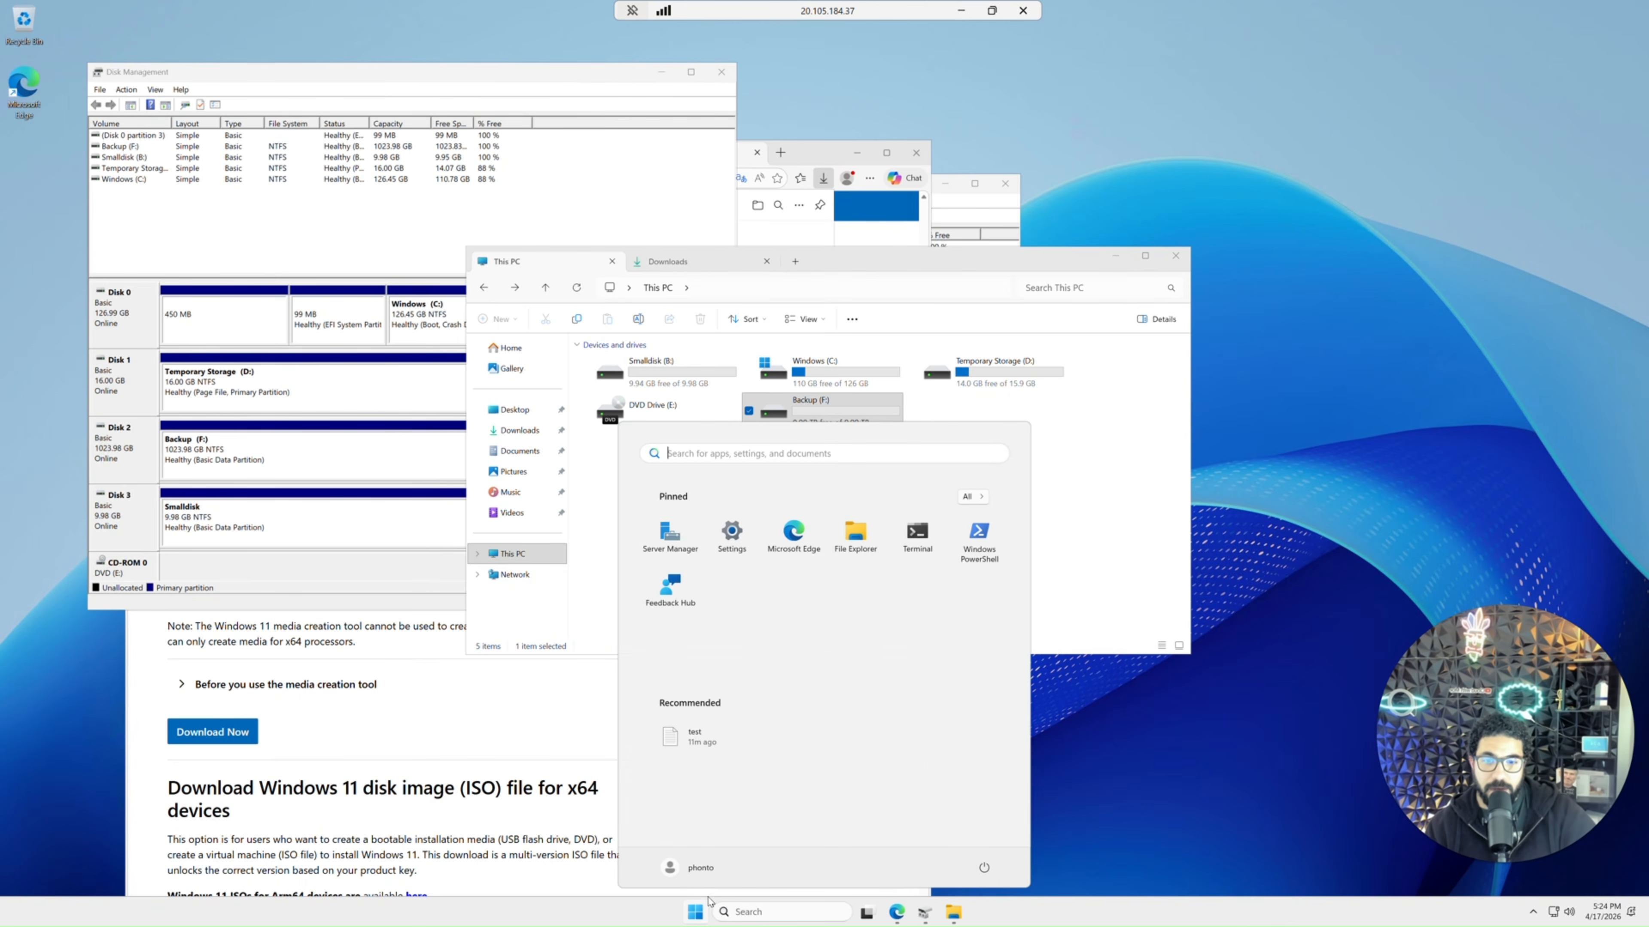
click(978, 537)
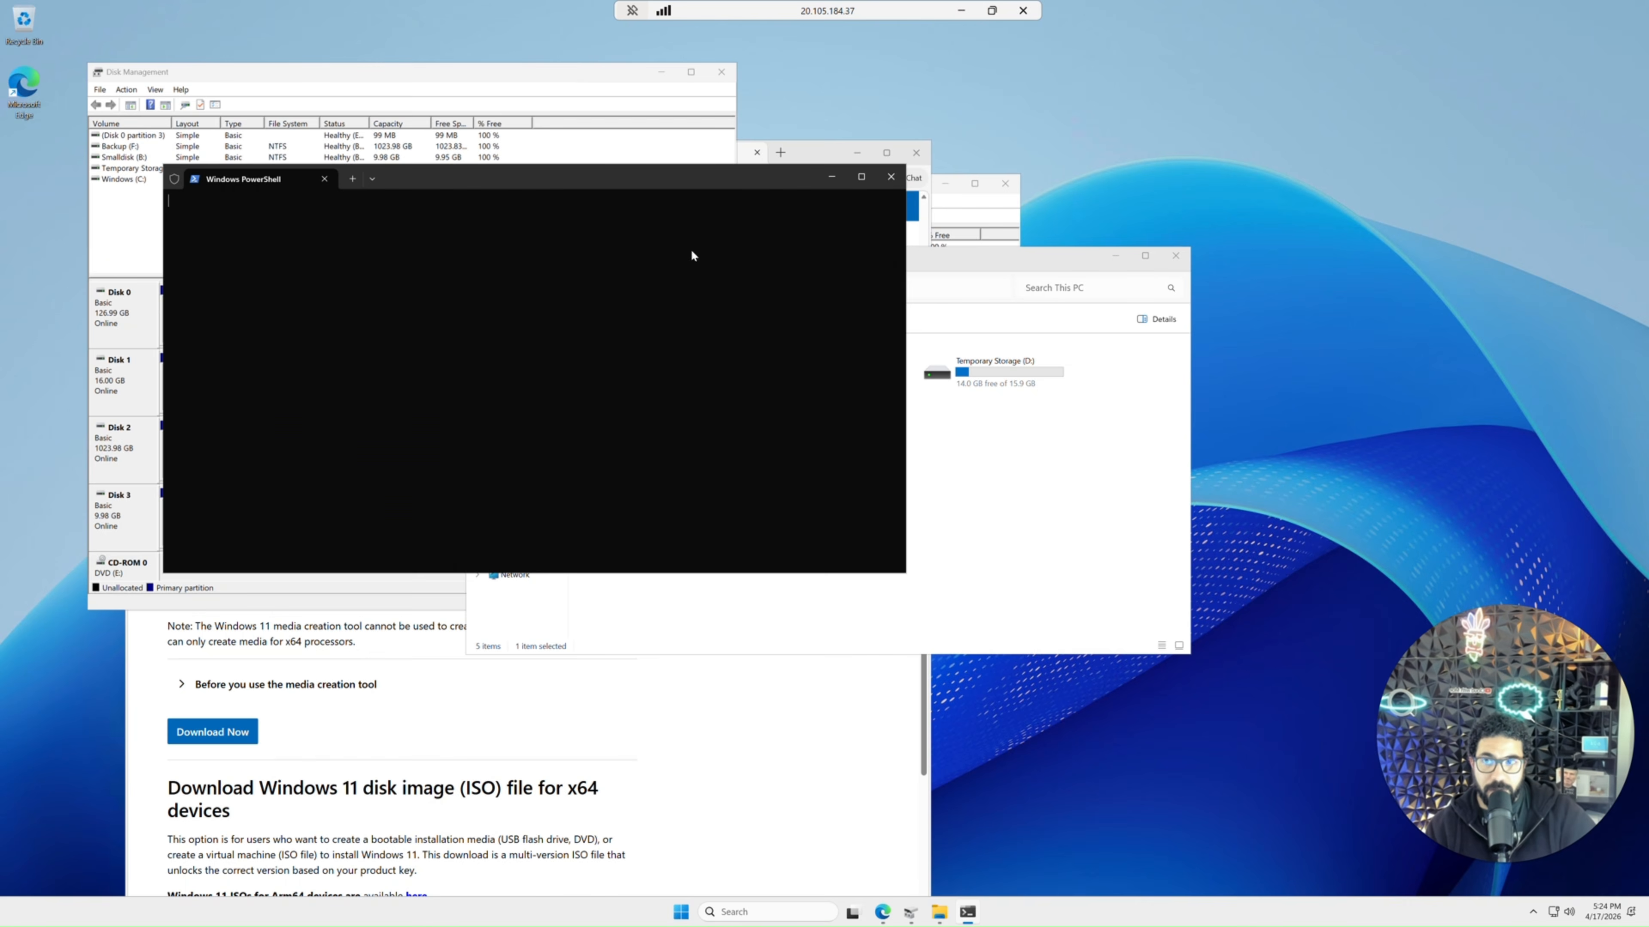
drag(804, 219, 977, 320)
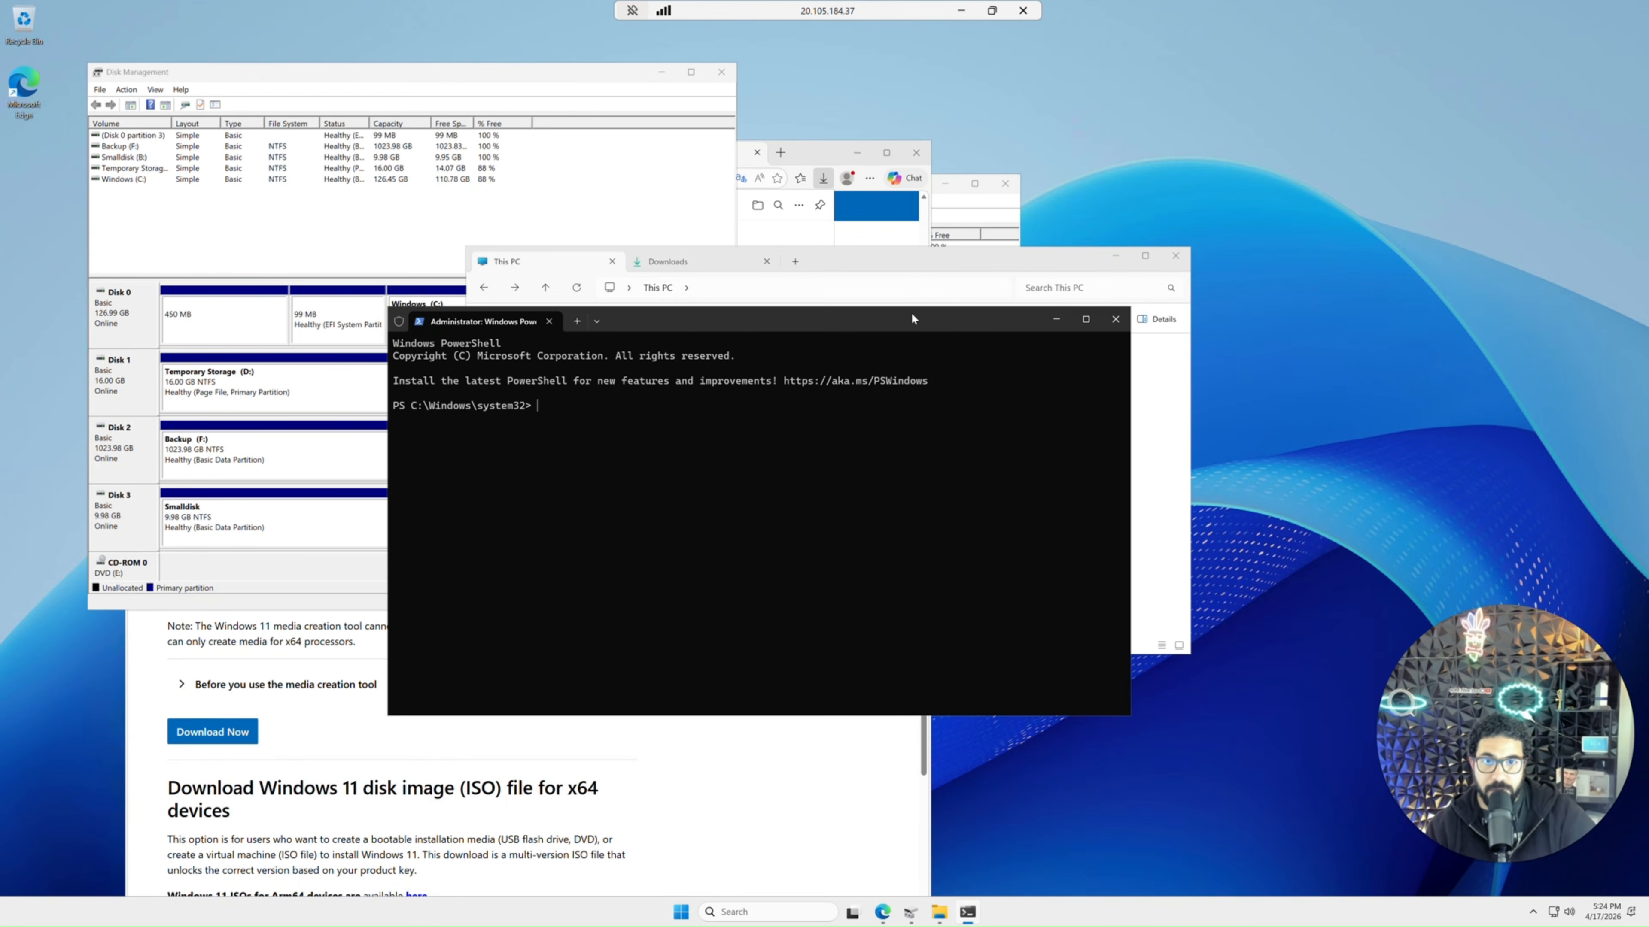
drag(1036, 450, 1161, 596)
Search for and open Notepad in the VM.
click(681, 912)
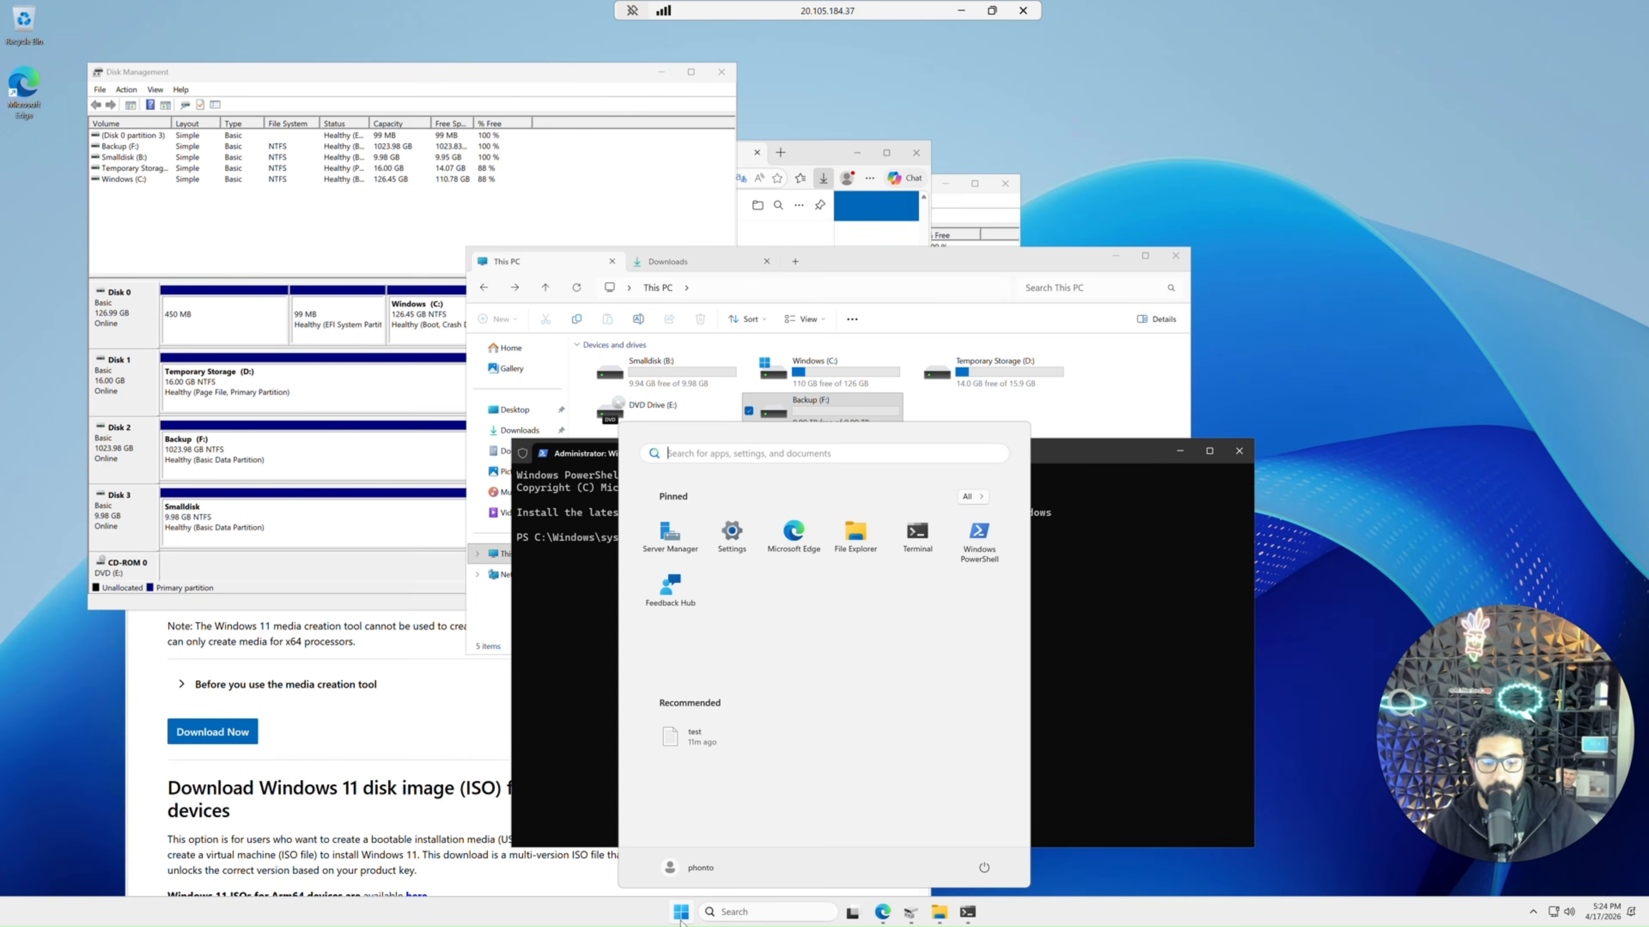
text(notepad)
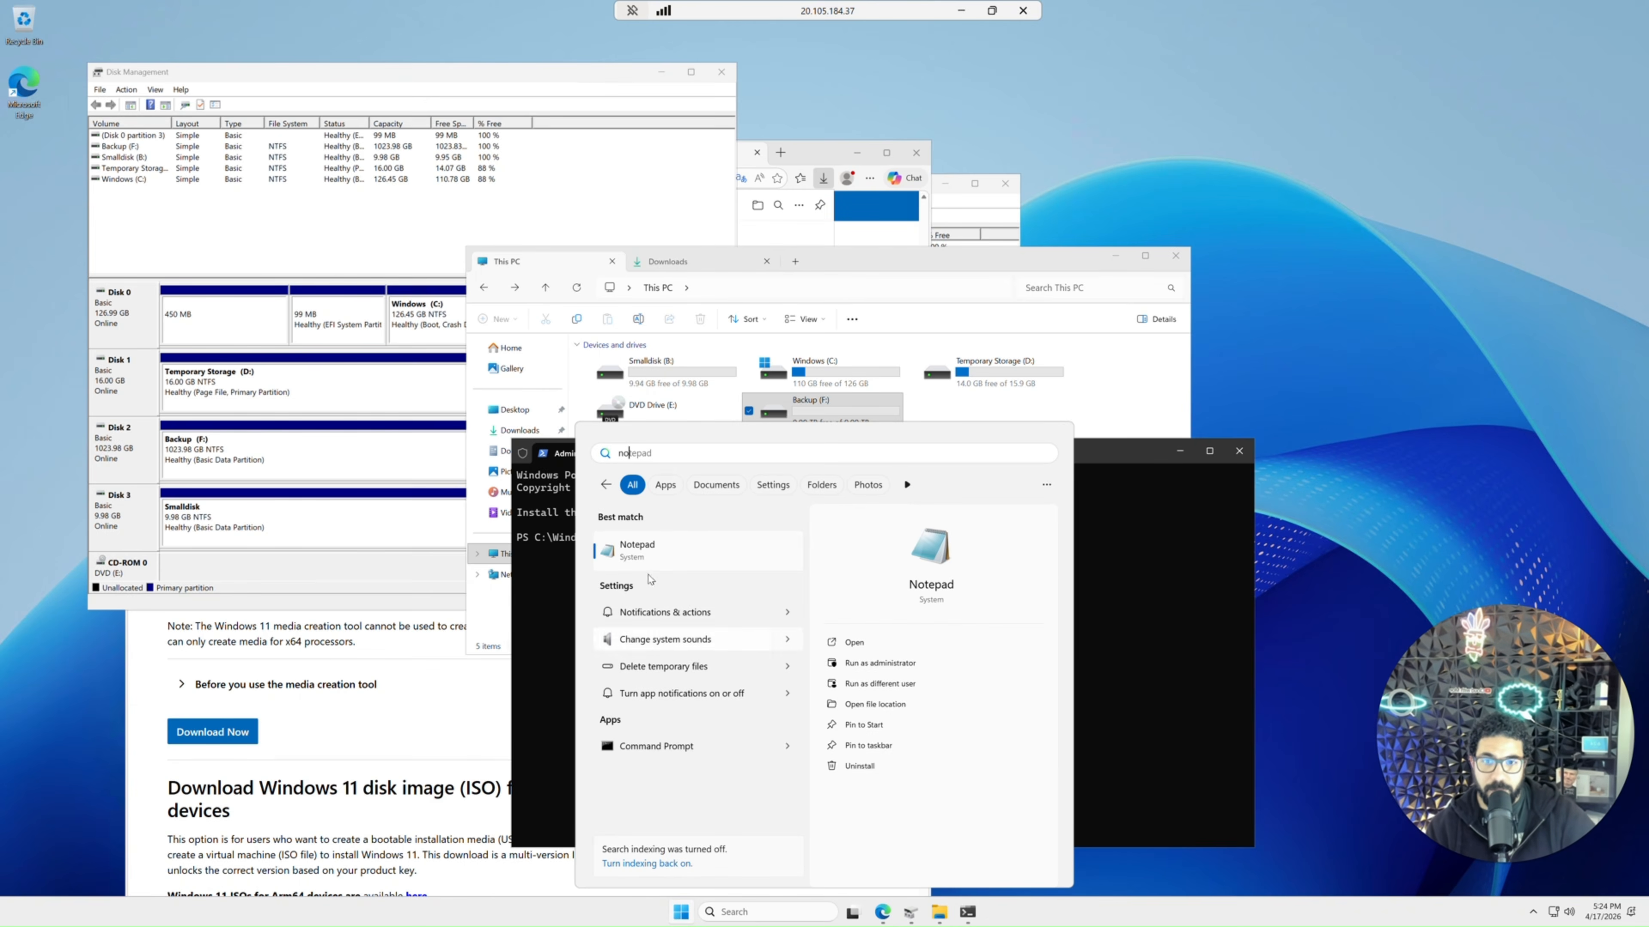
click(655, 549)
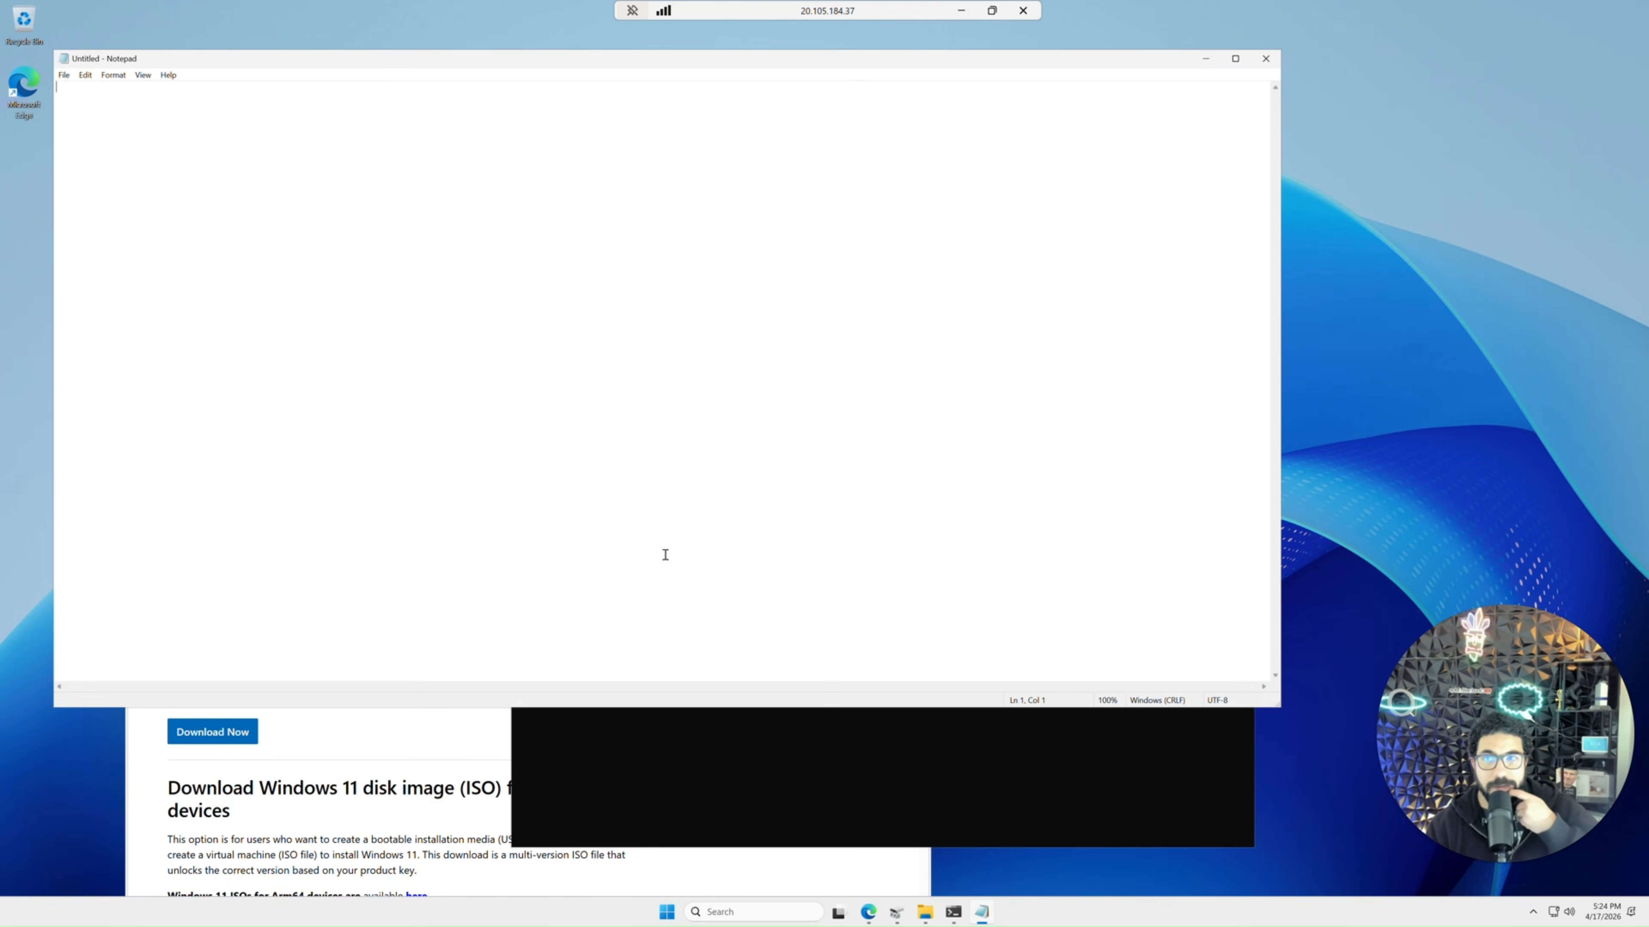
Review the Windows and Linux file copy commands in step 3 of the Microsoft downsizing article.
double_click(907, 11)
click(409, 14)
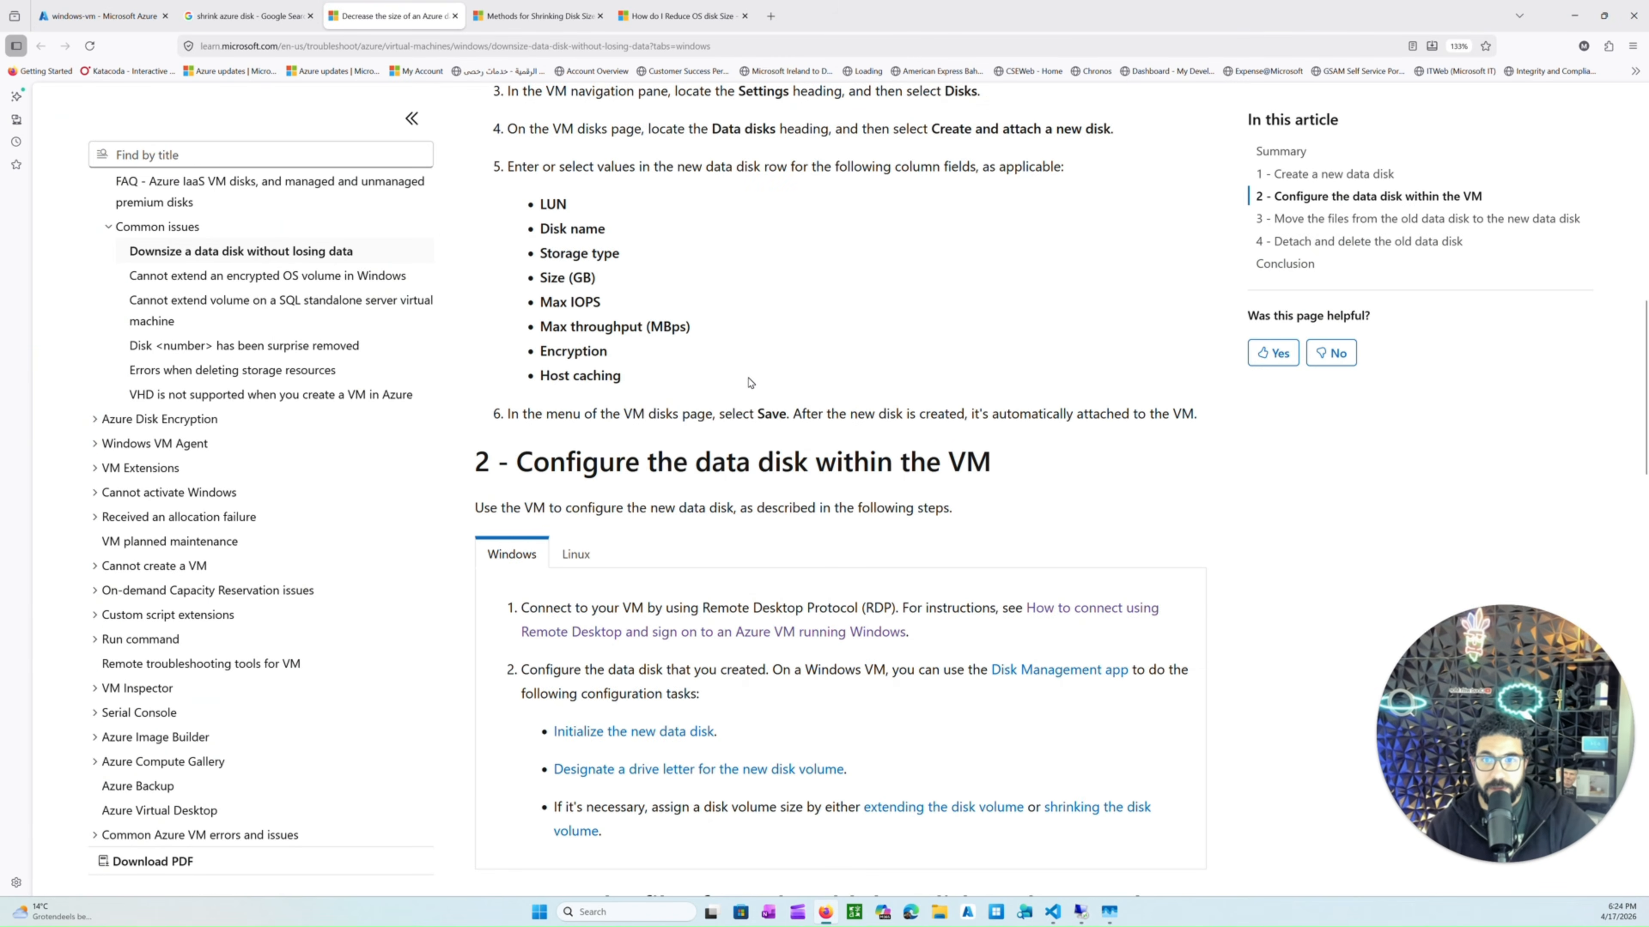
scroll(747, 379, down, 13)
scroll(680, 381, up, 2)
scroll(649, 364, up, 3)
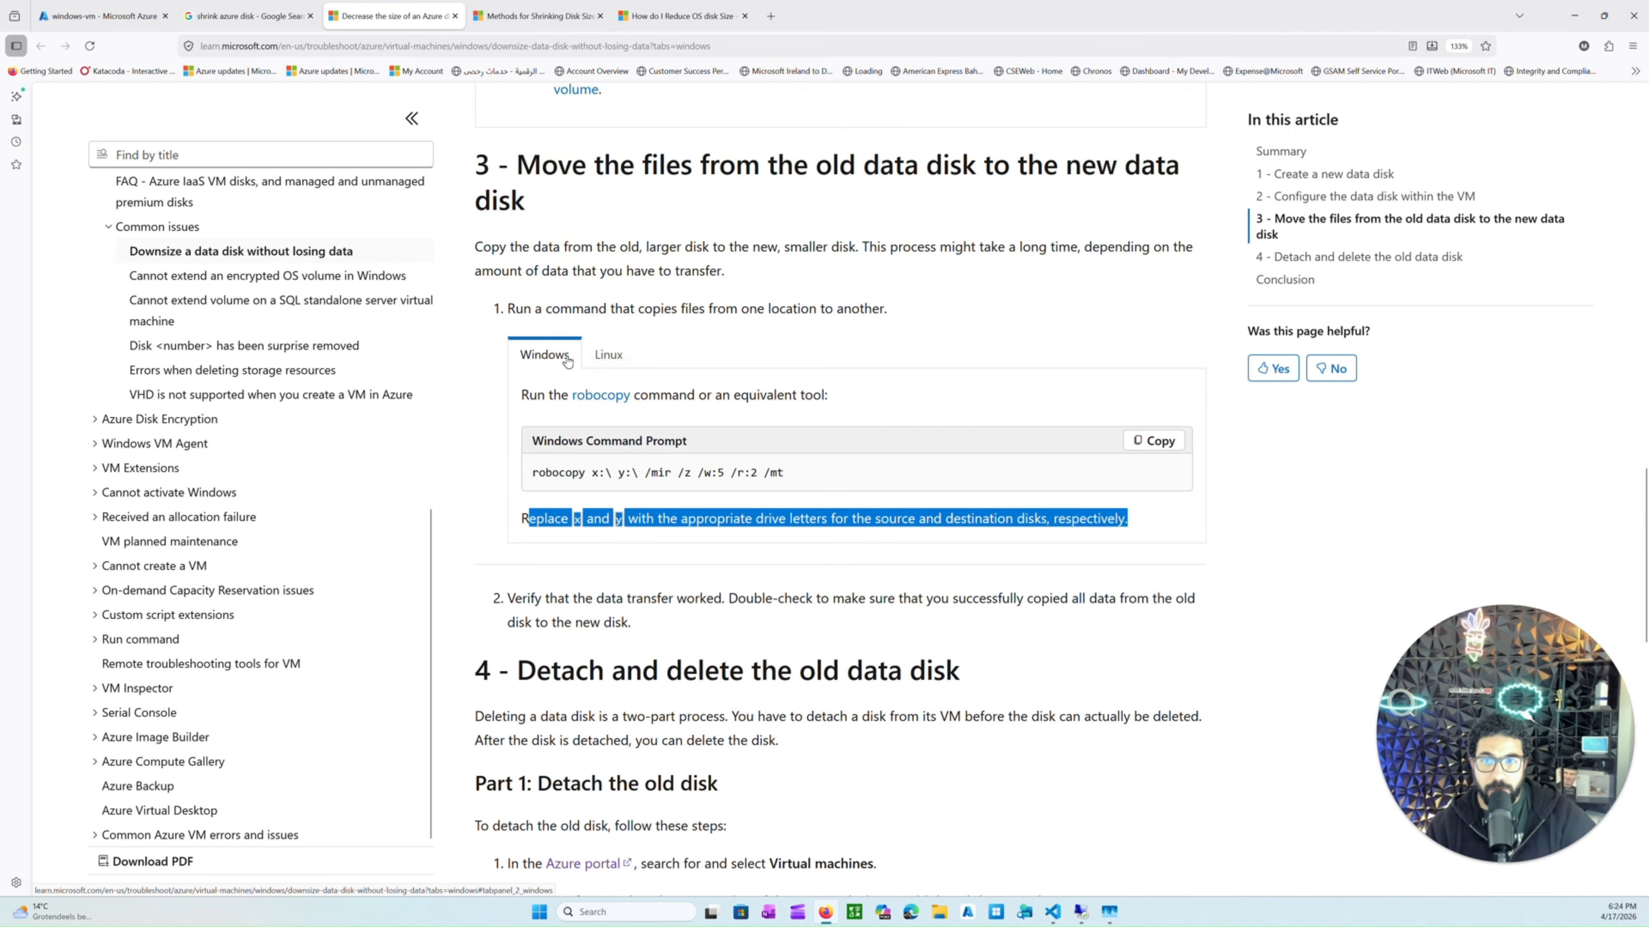
key(ctrl+plus)
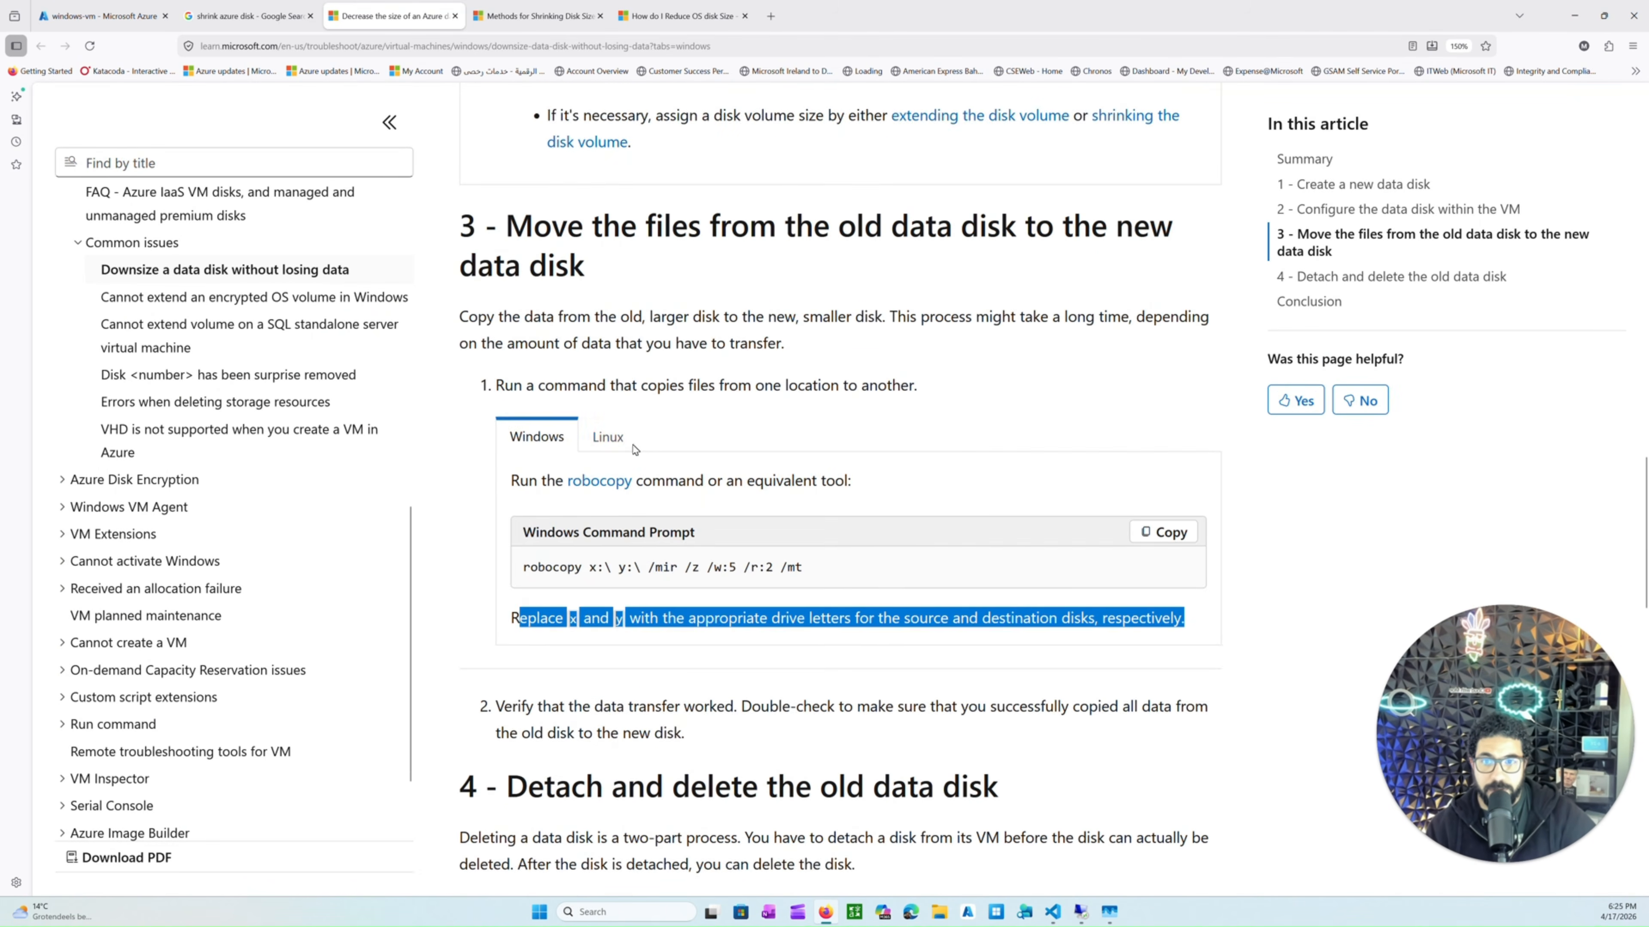
click(610, 440)
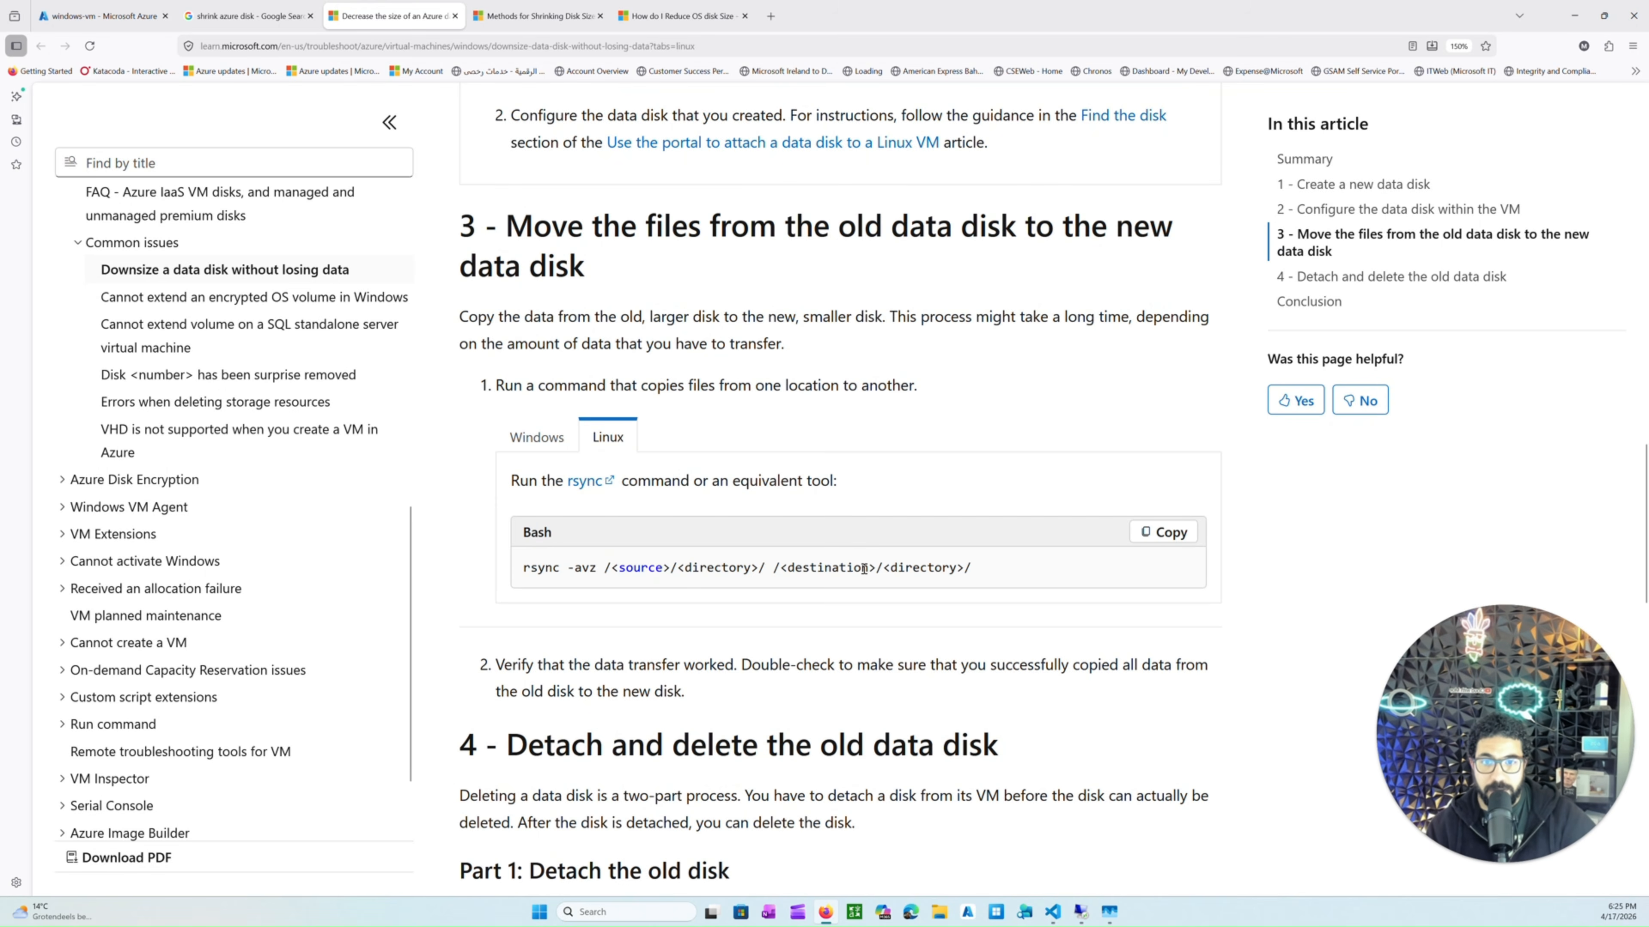
click(537, 439)
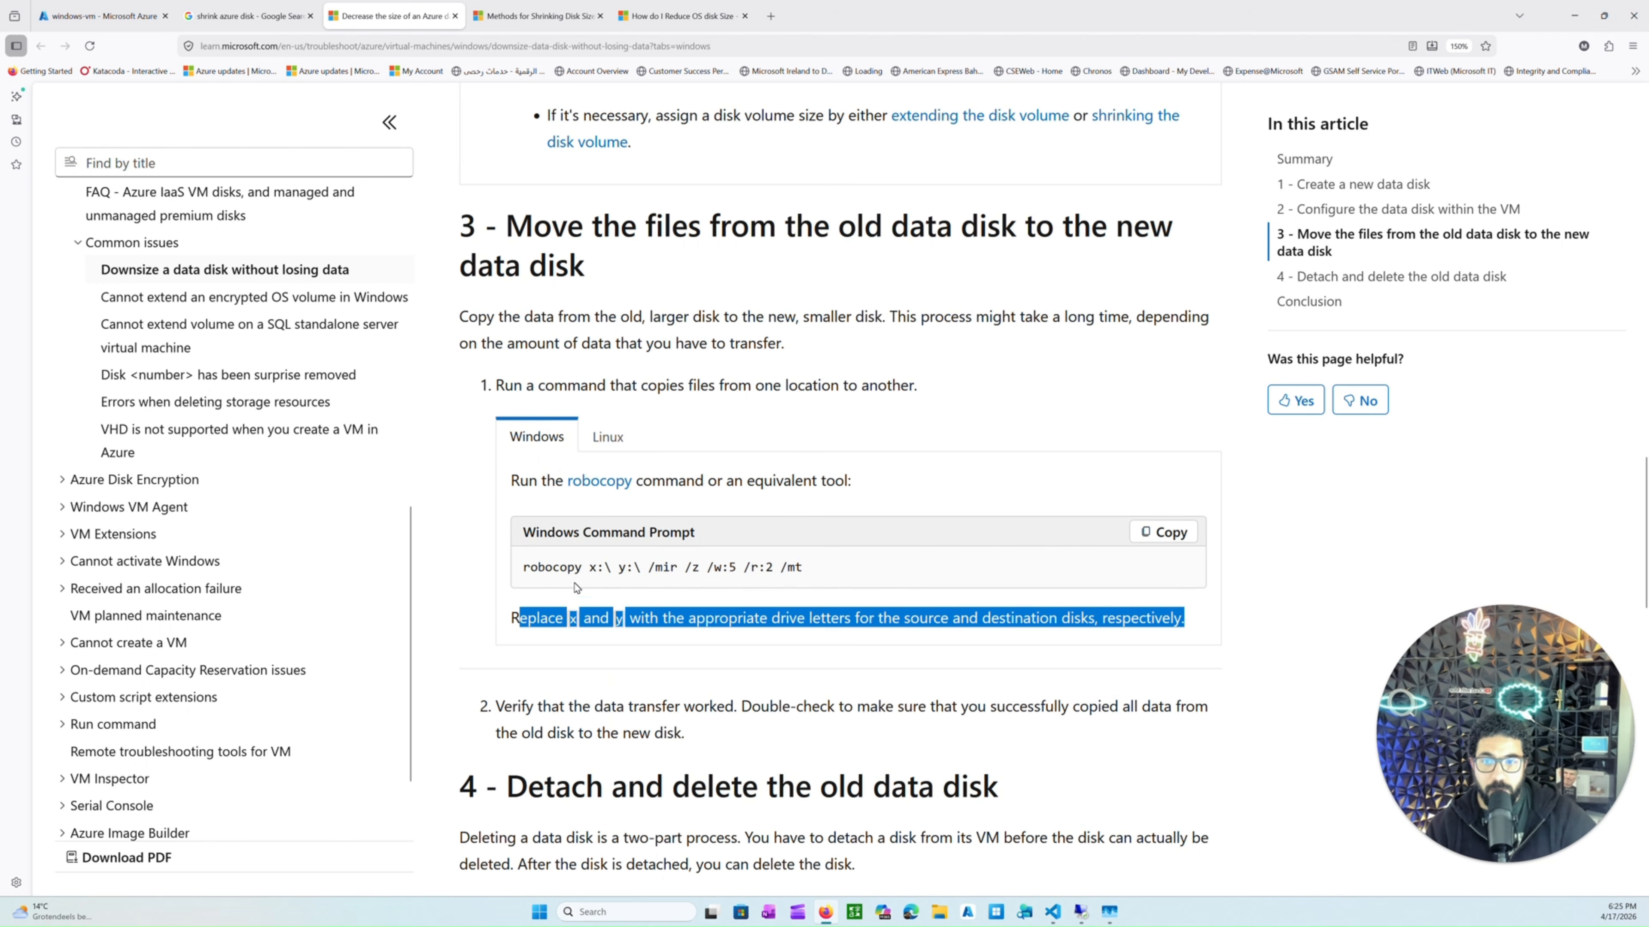
Copy the robocopy command from the article and paste it into Notepad in the VM.
click(575, 619)
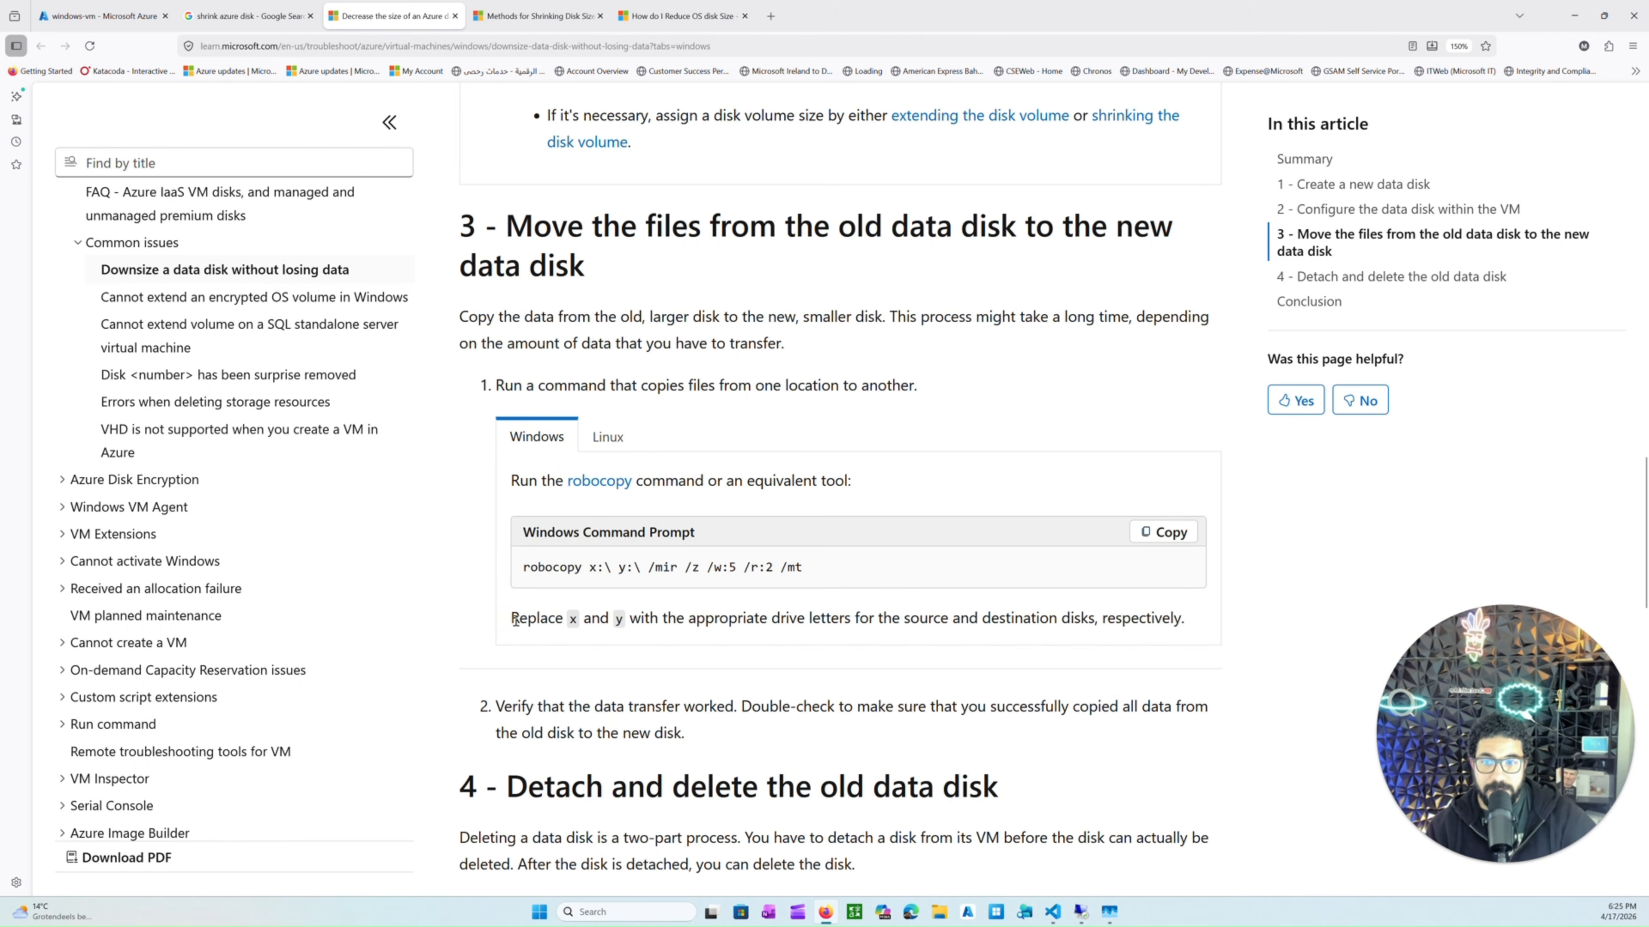
drag(512, 619, 587, 620)
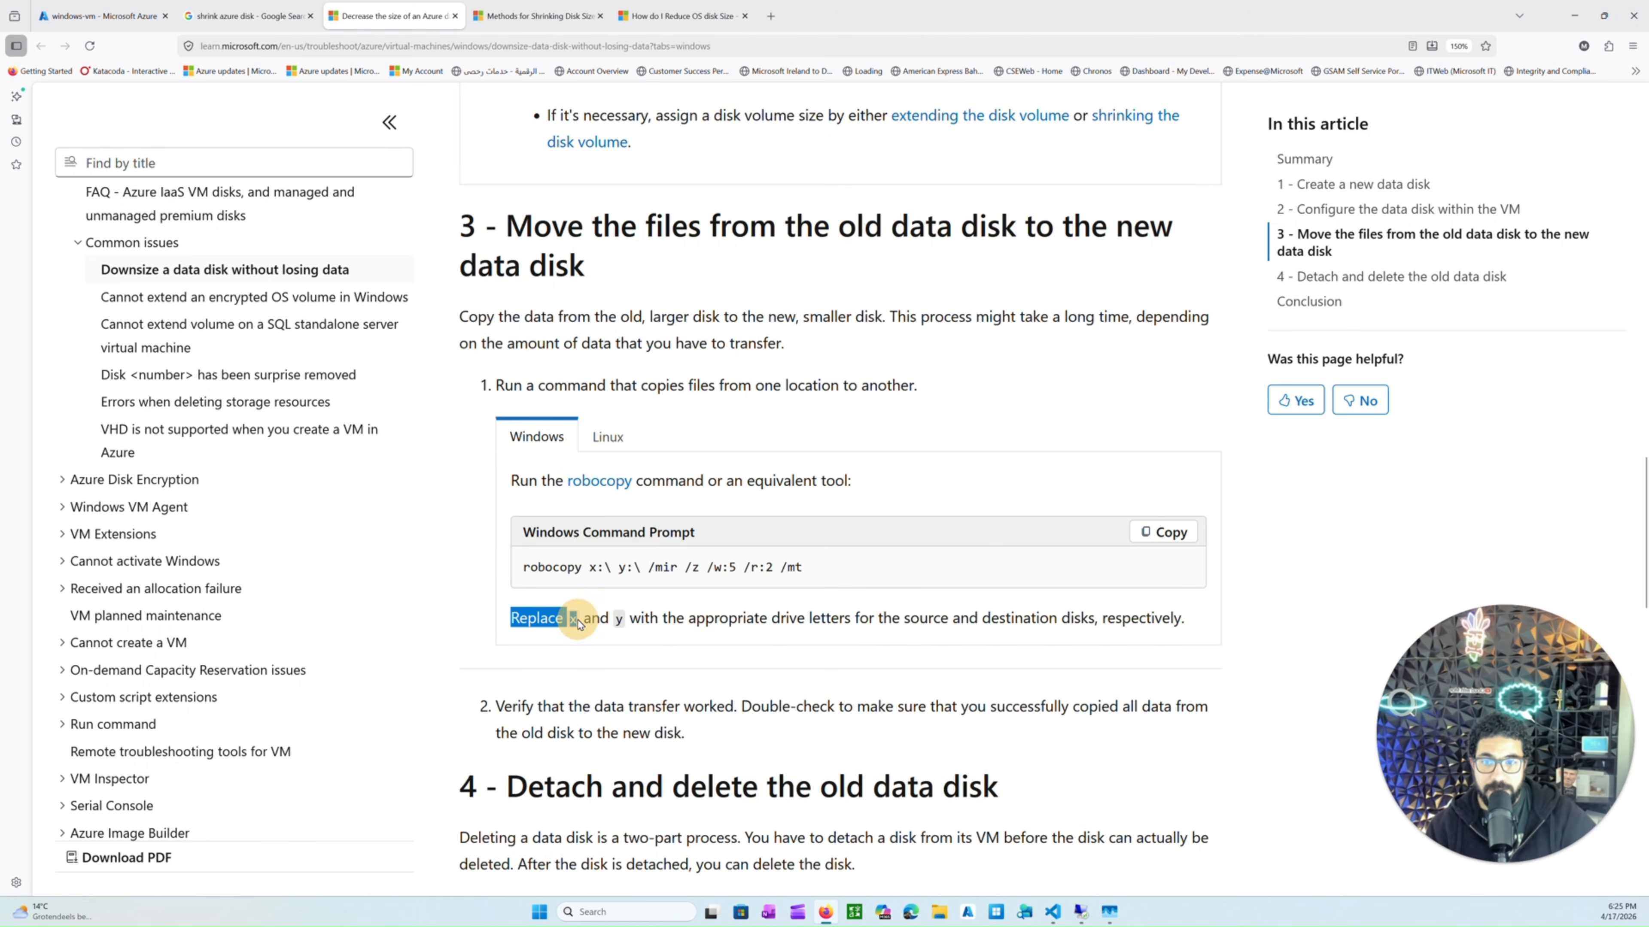
double_click(620, 618)
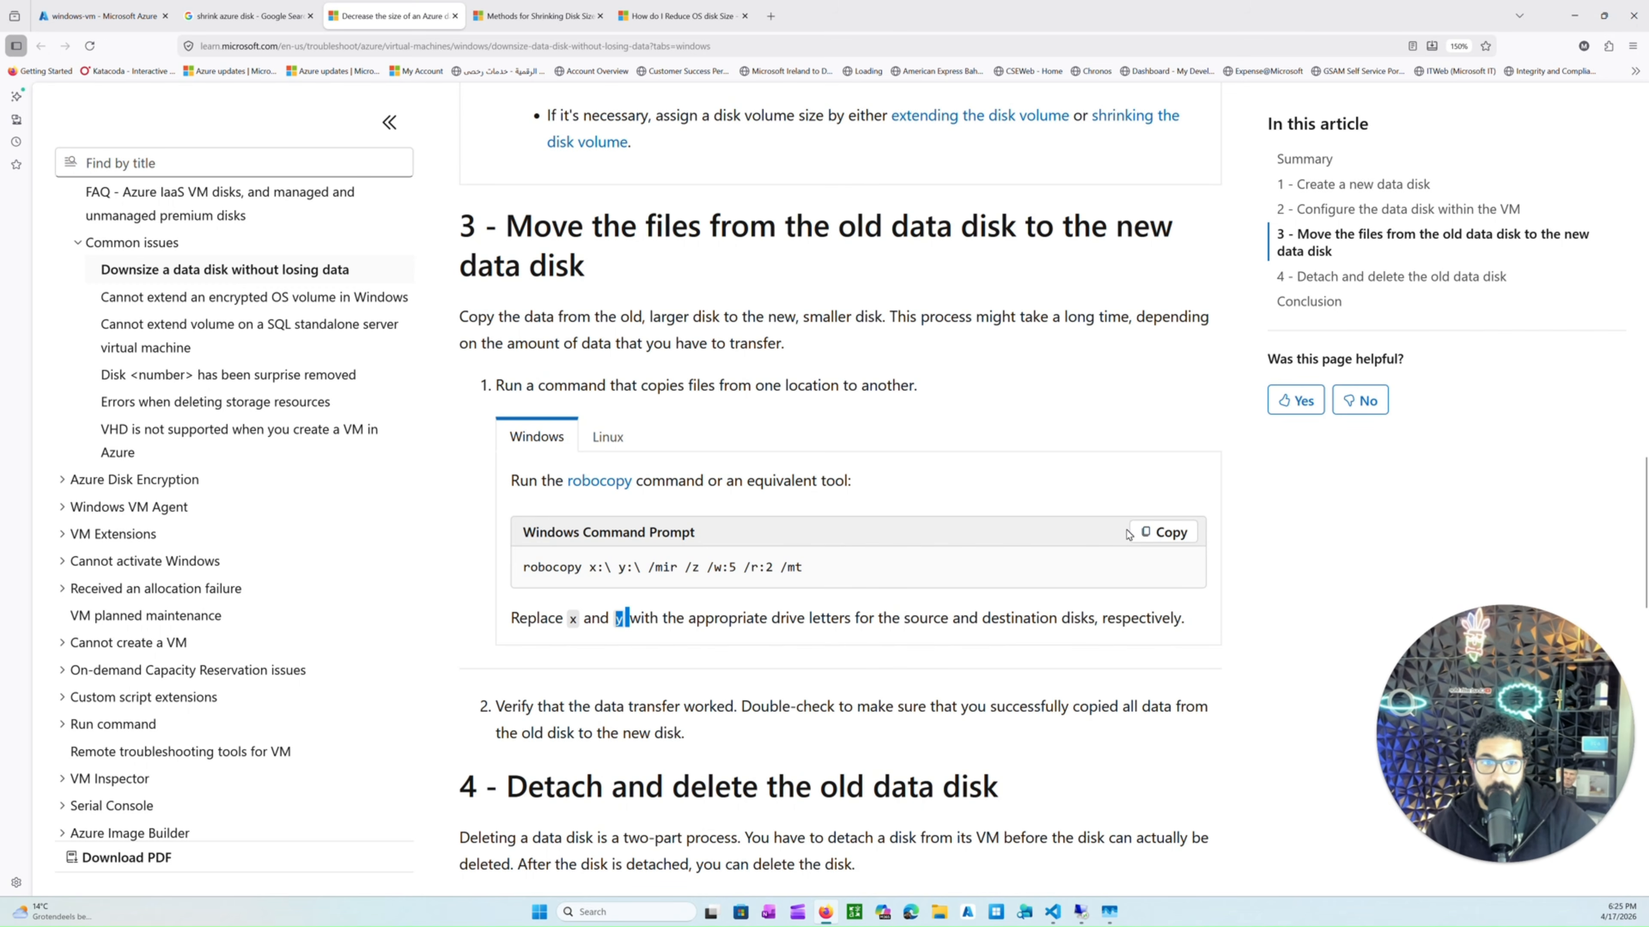
click(1159, 534)
click(1081, 912)
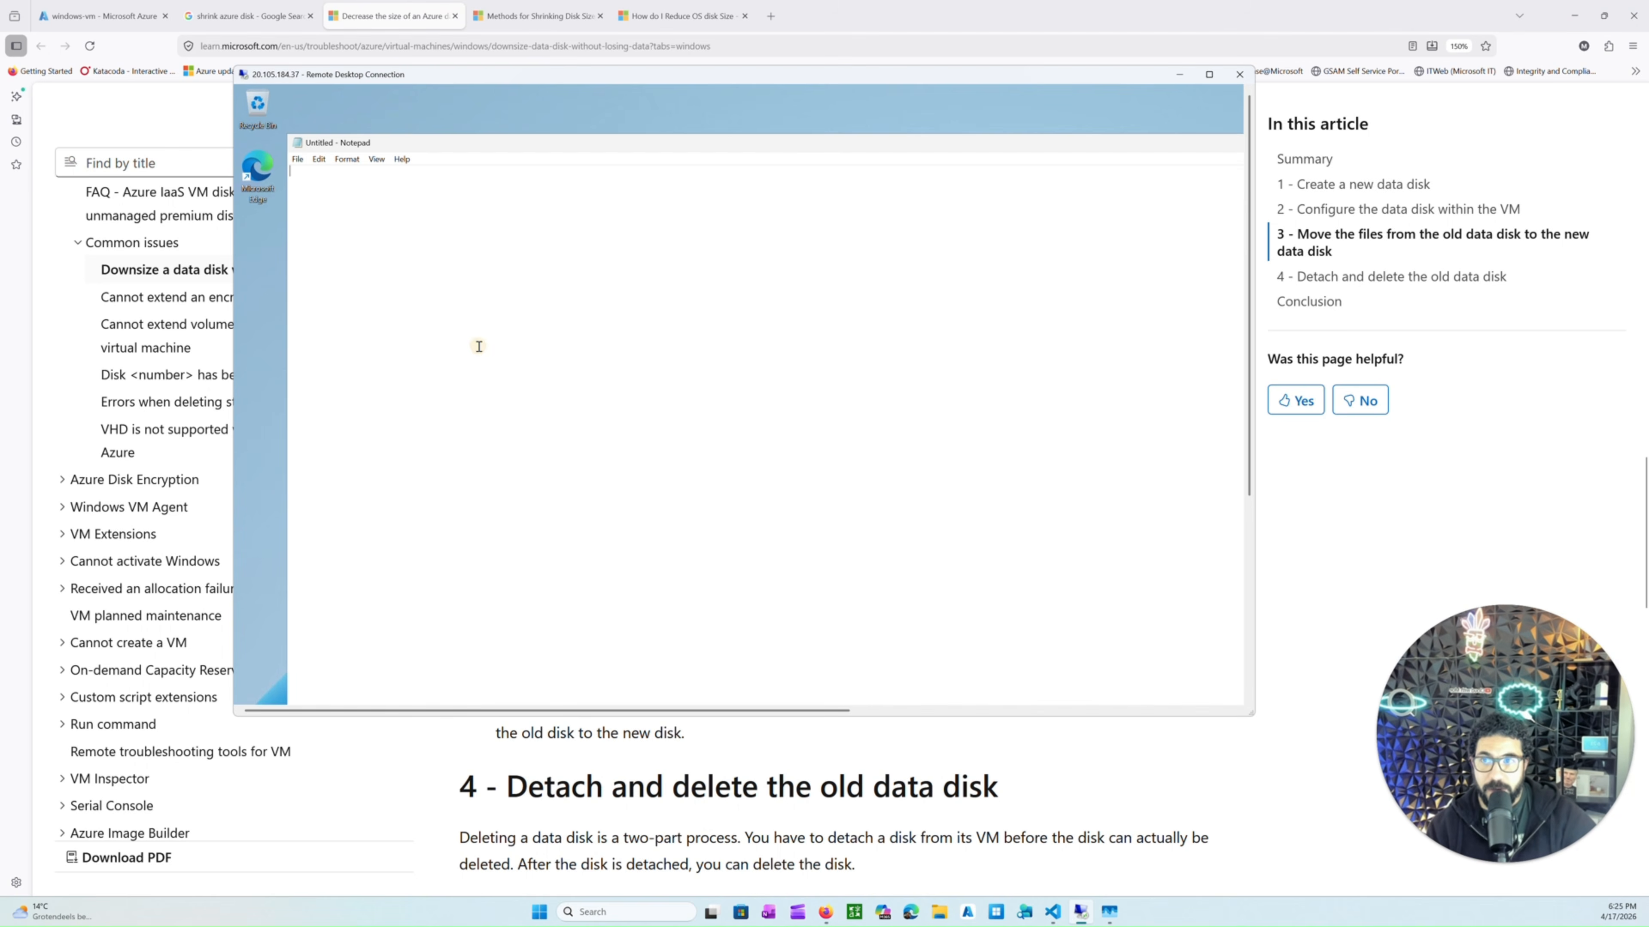
key(ctrl+v)
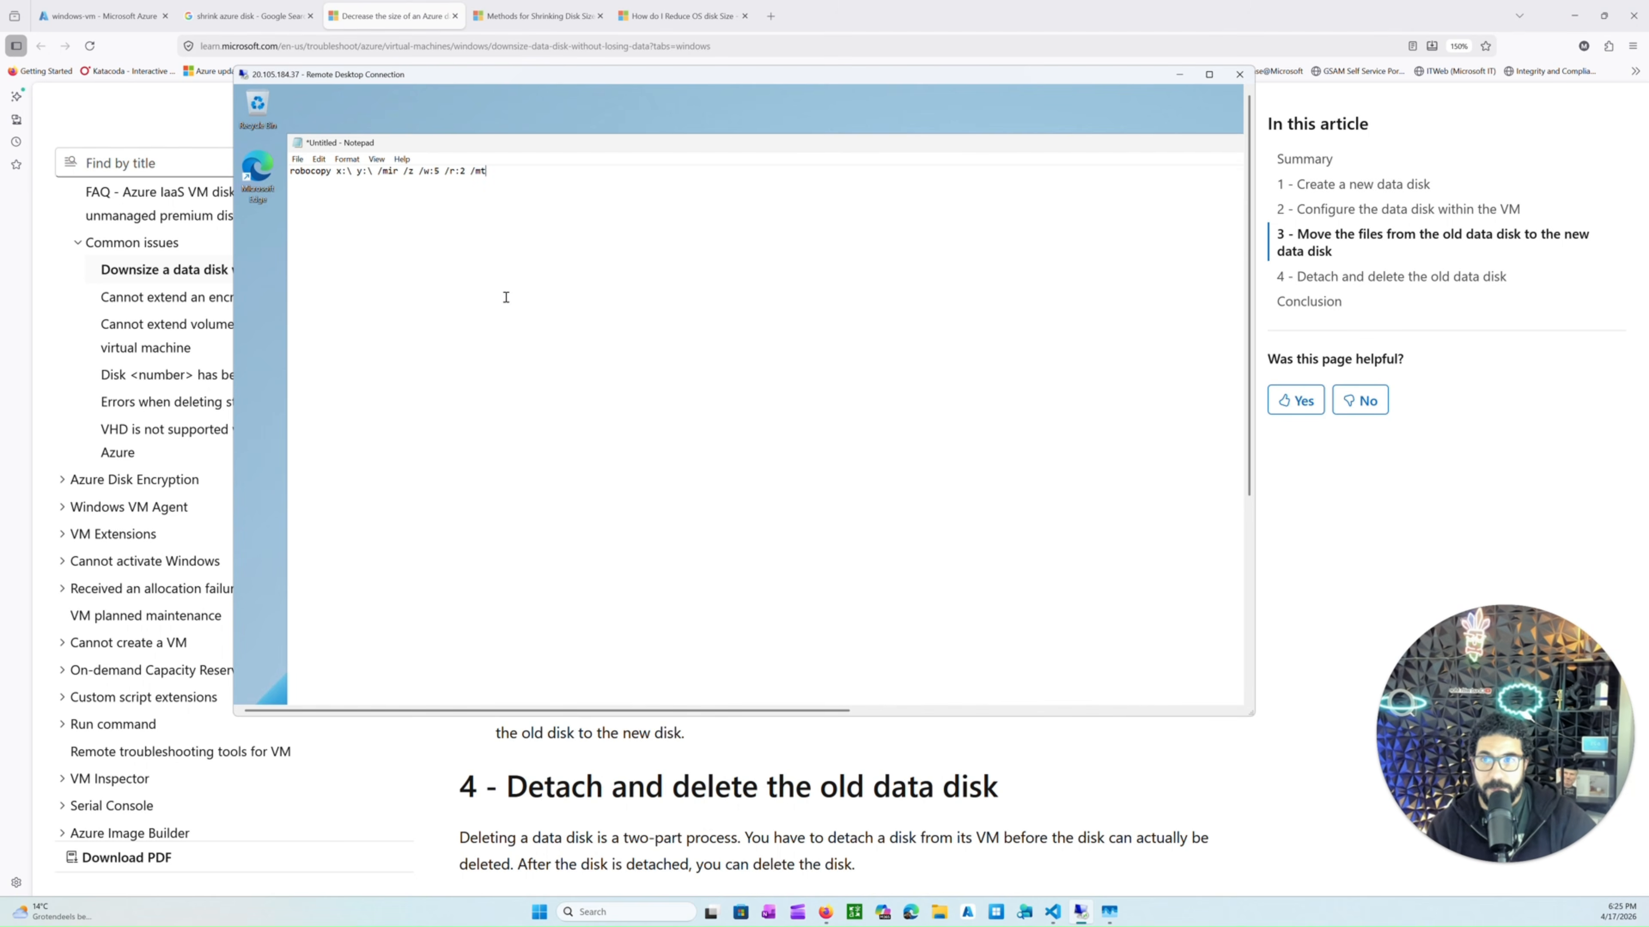
Edit the robocopy command in Notepad so it copies from source drive F:\ to destination drive B:\.
double_click(1114, 78)
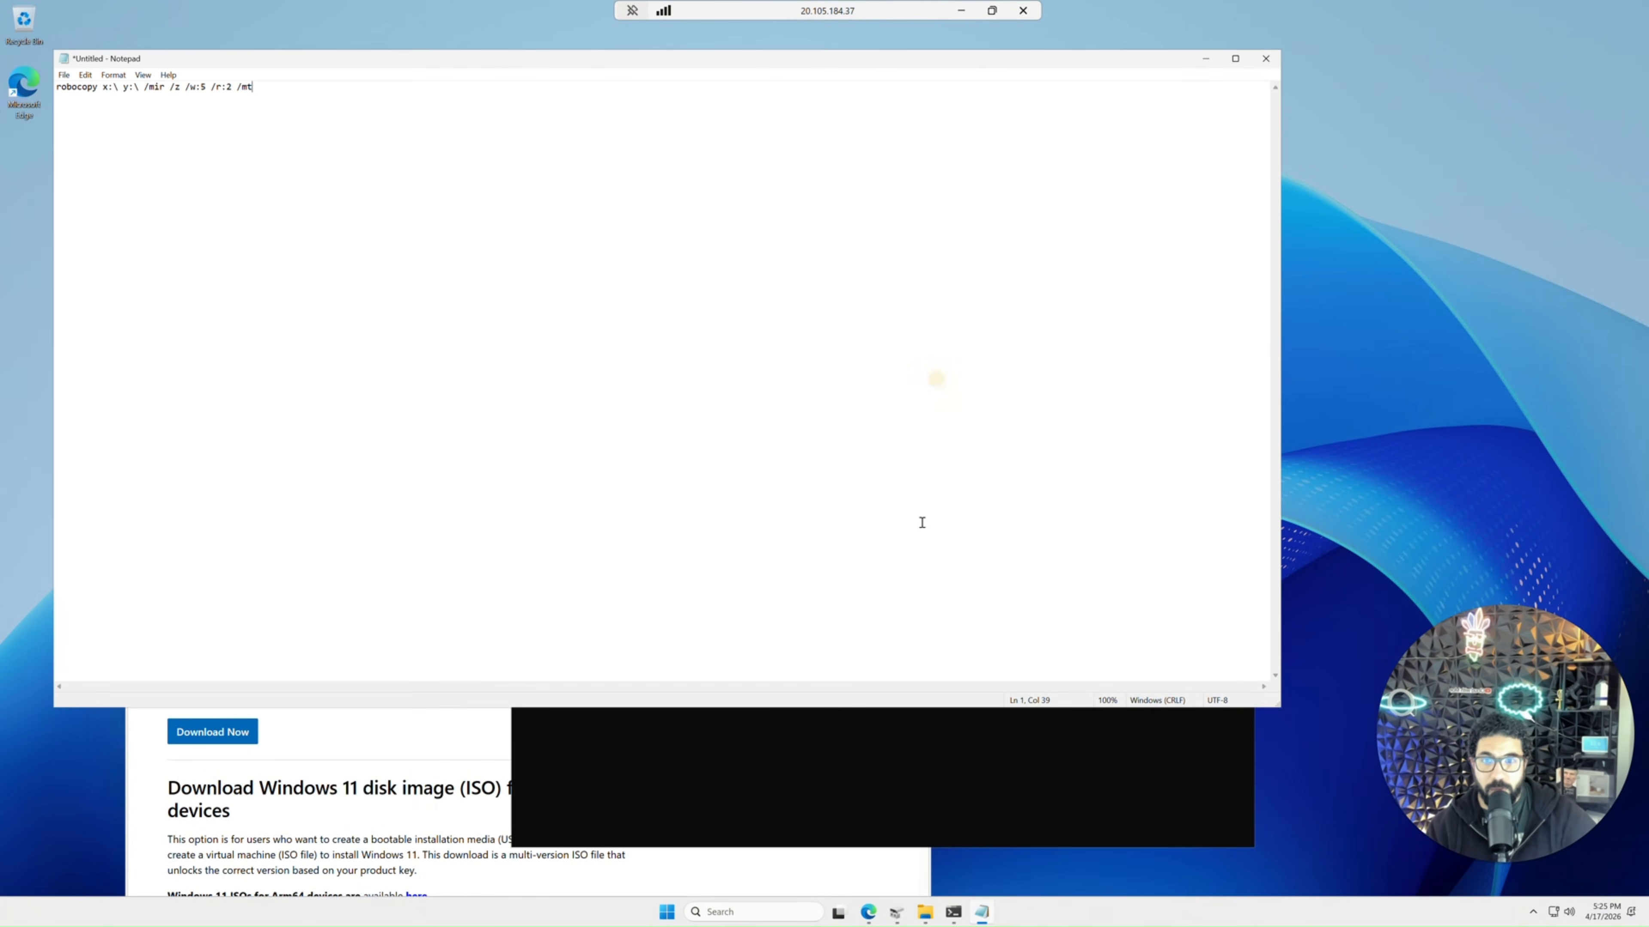
click(924, 912)
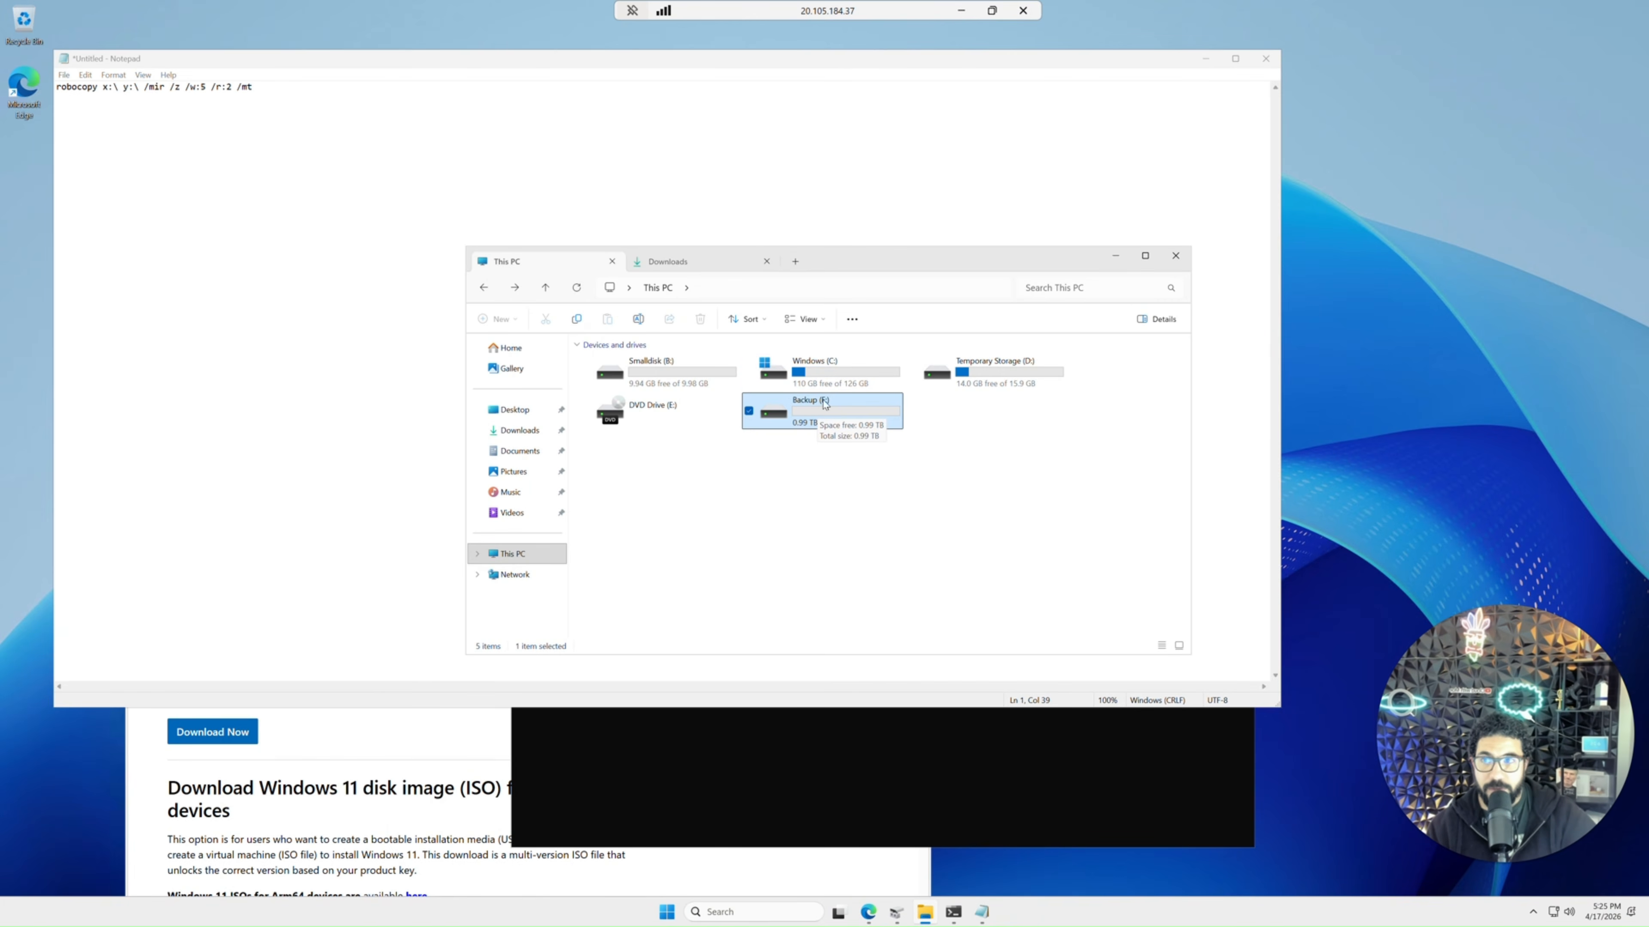
click(111, 87)
click(101, 88)
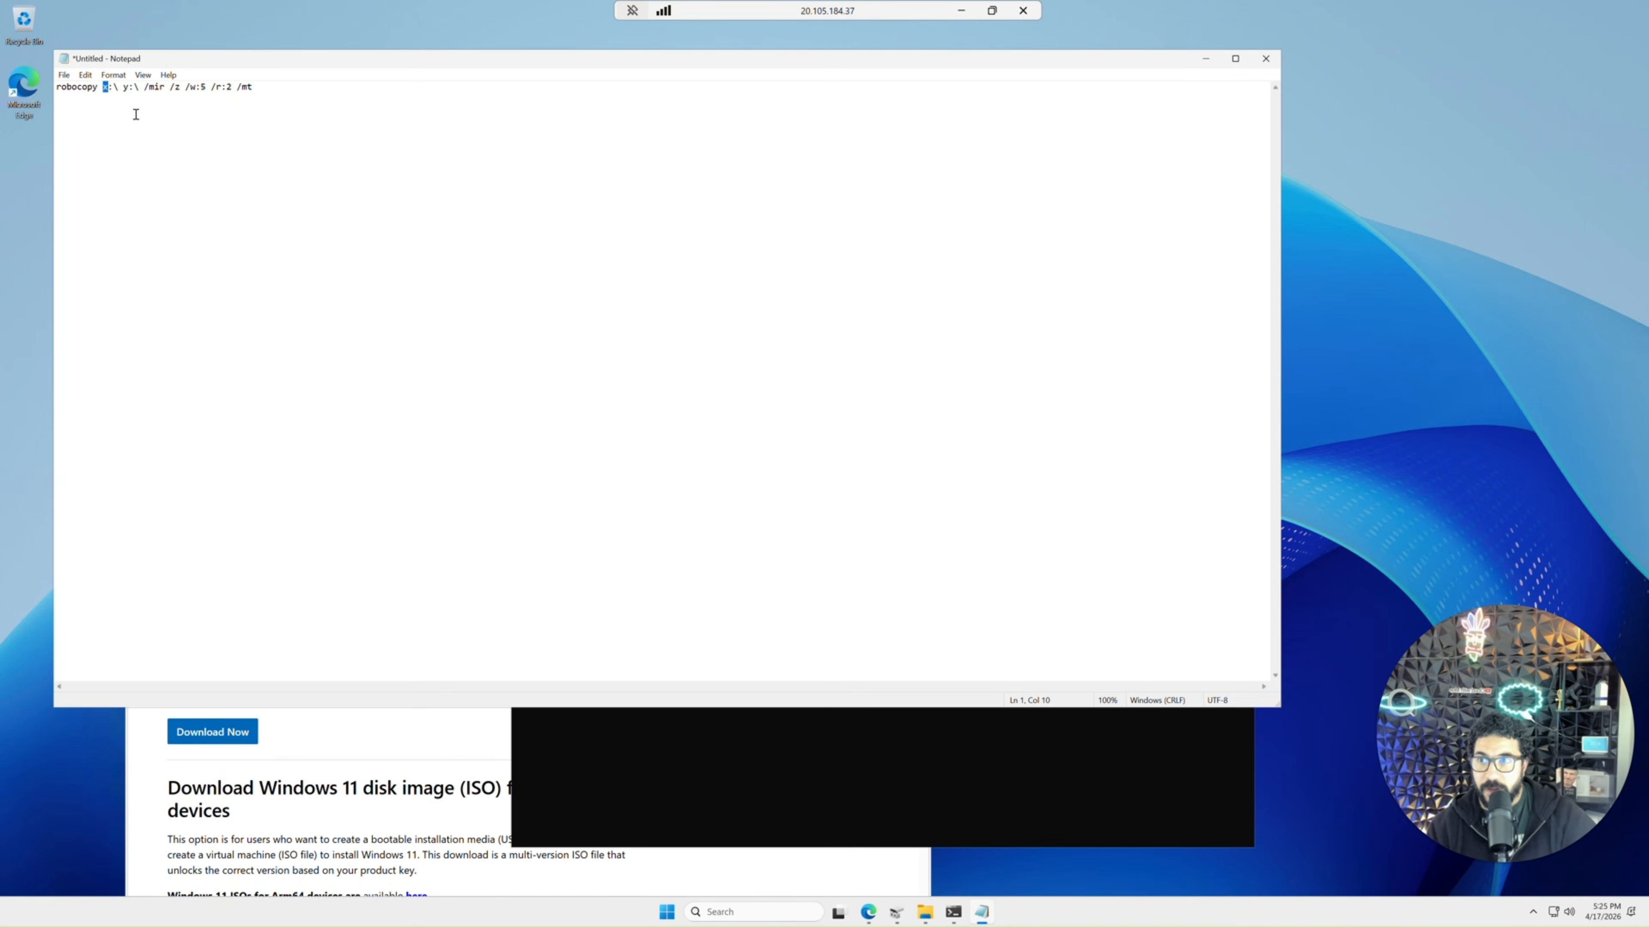
key(Delete)
text(F)
key(alt+Tab)
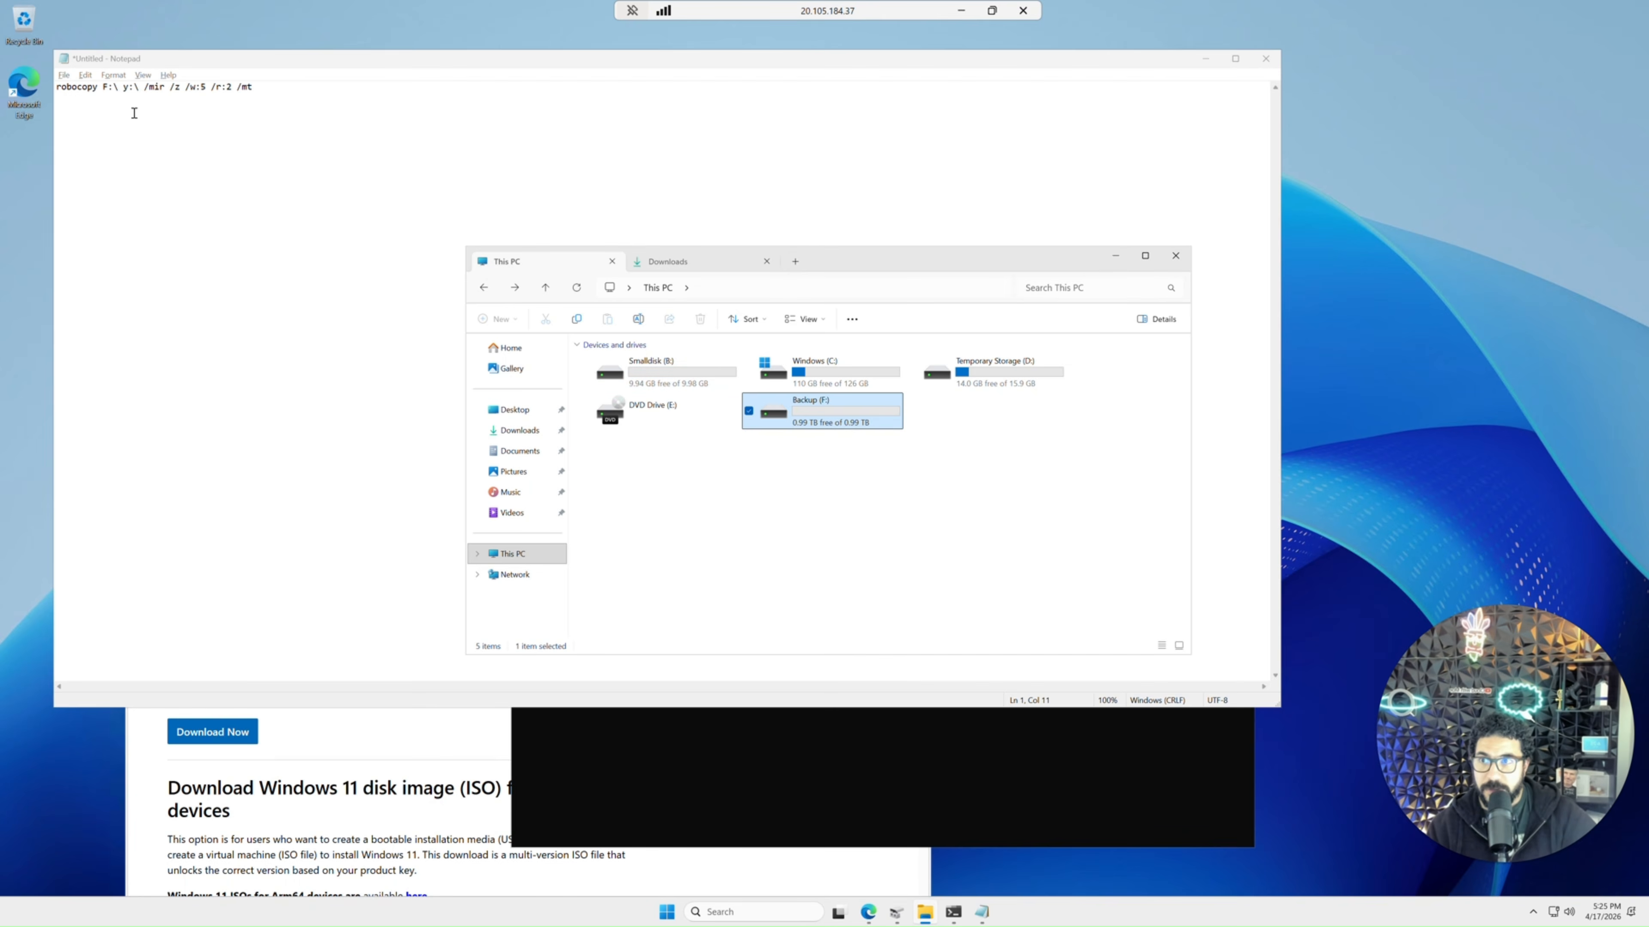
click(129, 89)
key(BackSpace)
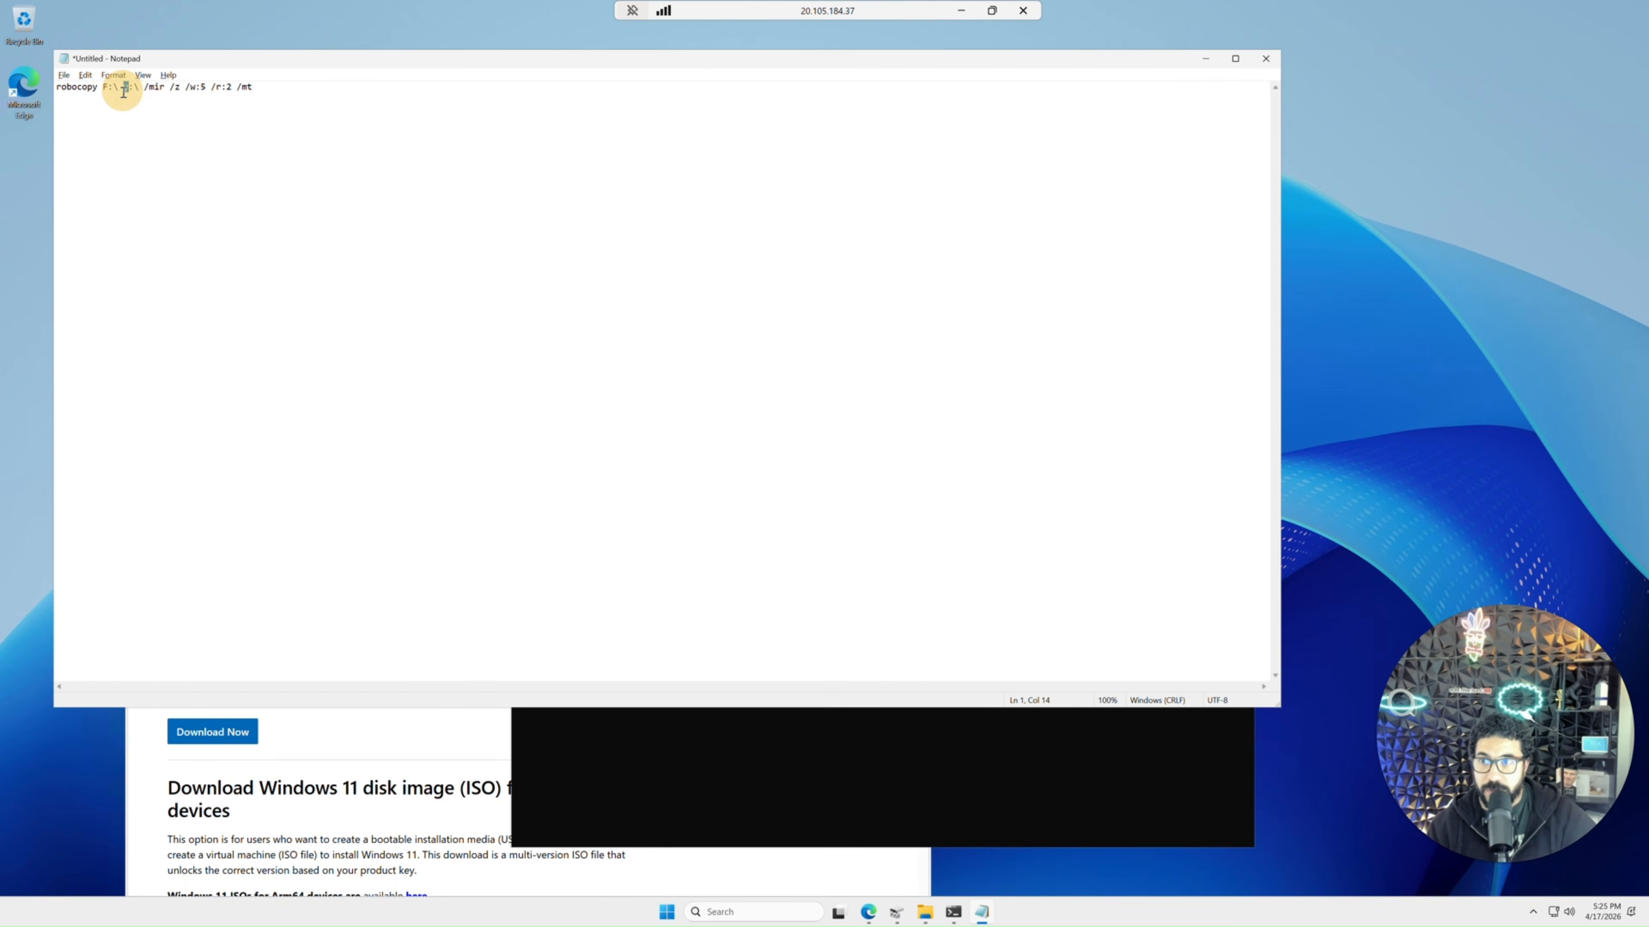
text(B)
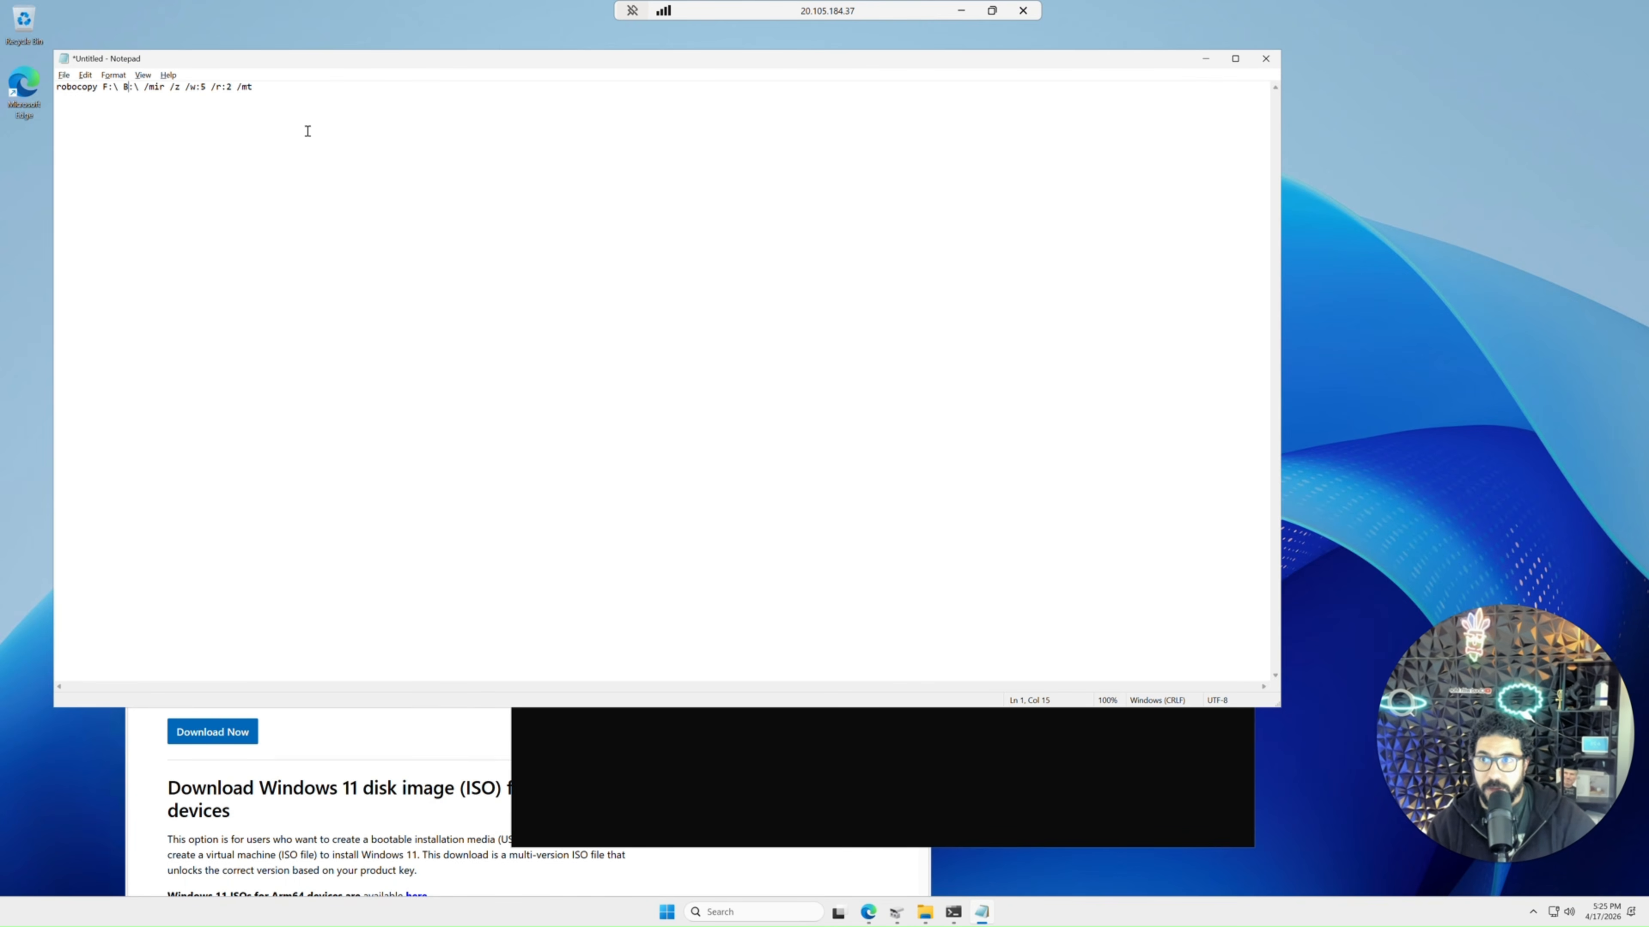
Copy the edited command and run robocopy F:\ B:\ /mir /z /w:5 /r:2 /mt in the administrator PowerShell.
key(ctrl+a)
click(757, 769)
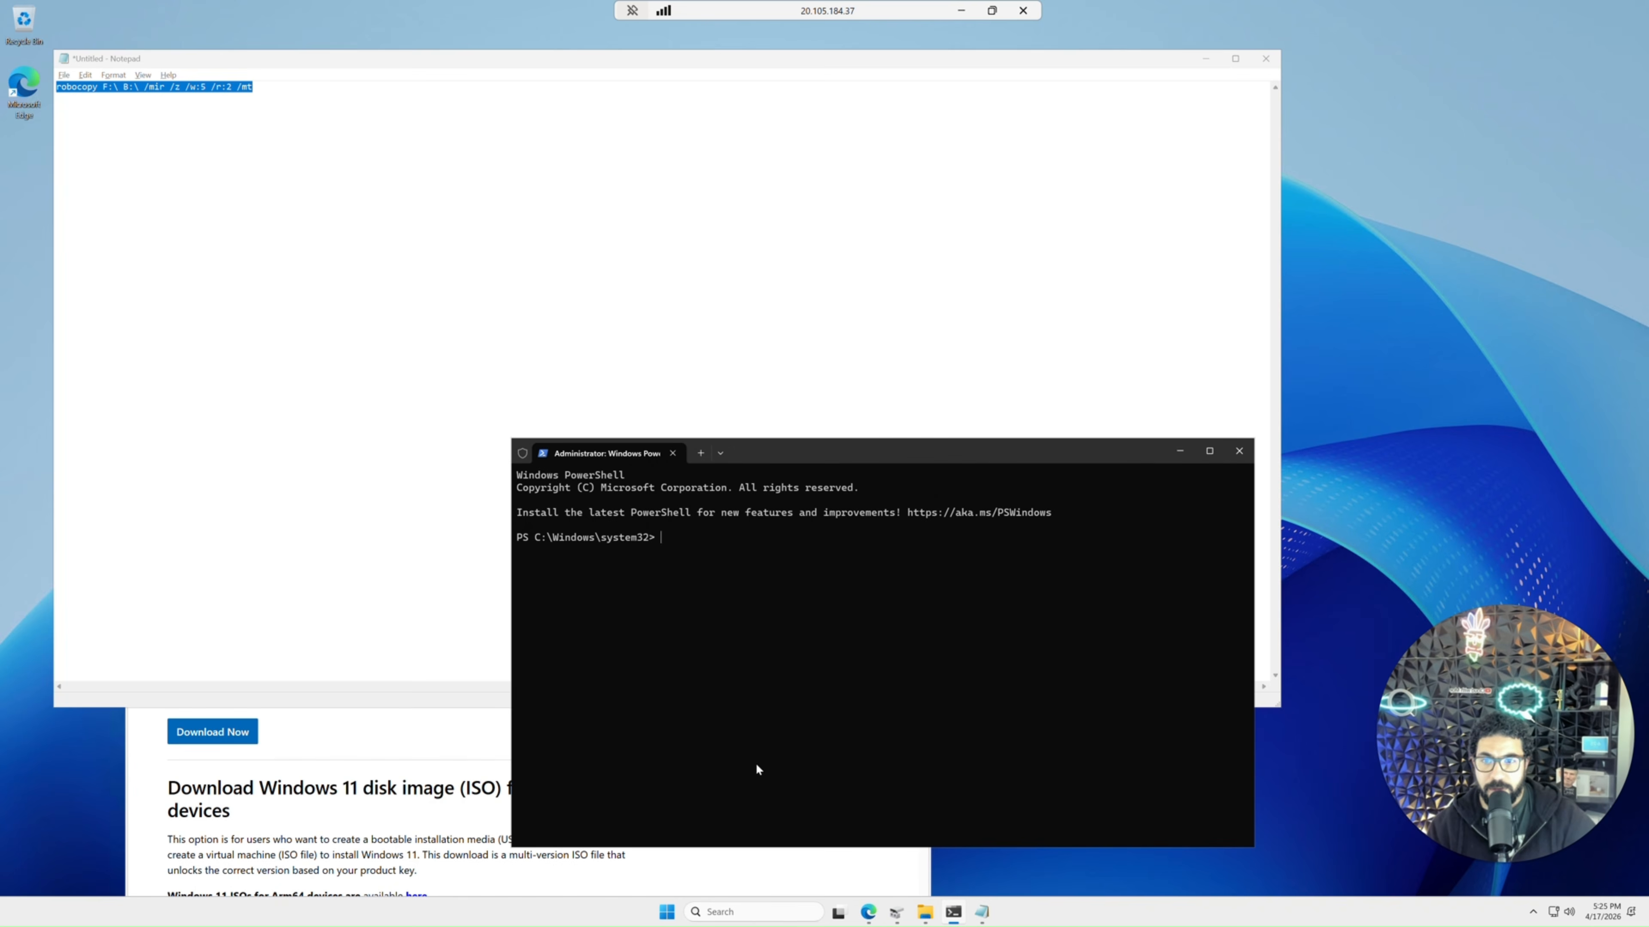
right_click(780, 591)
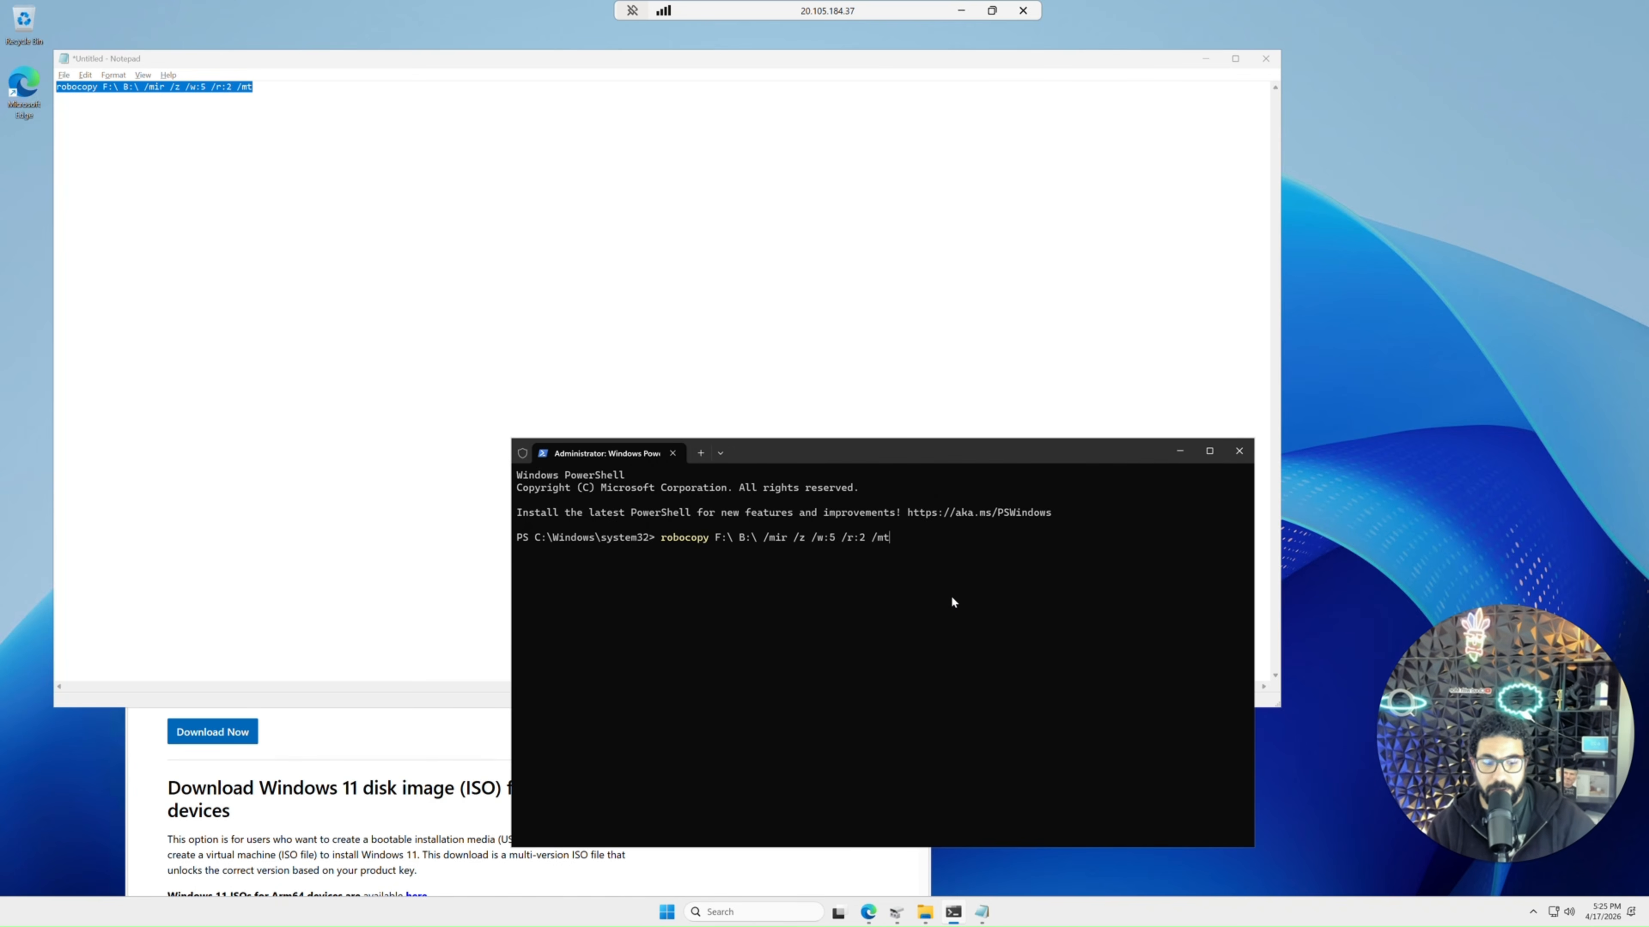
key(Return)
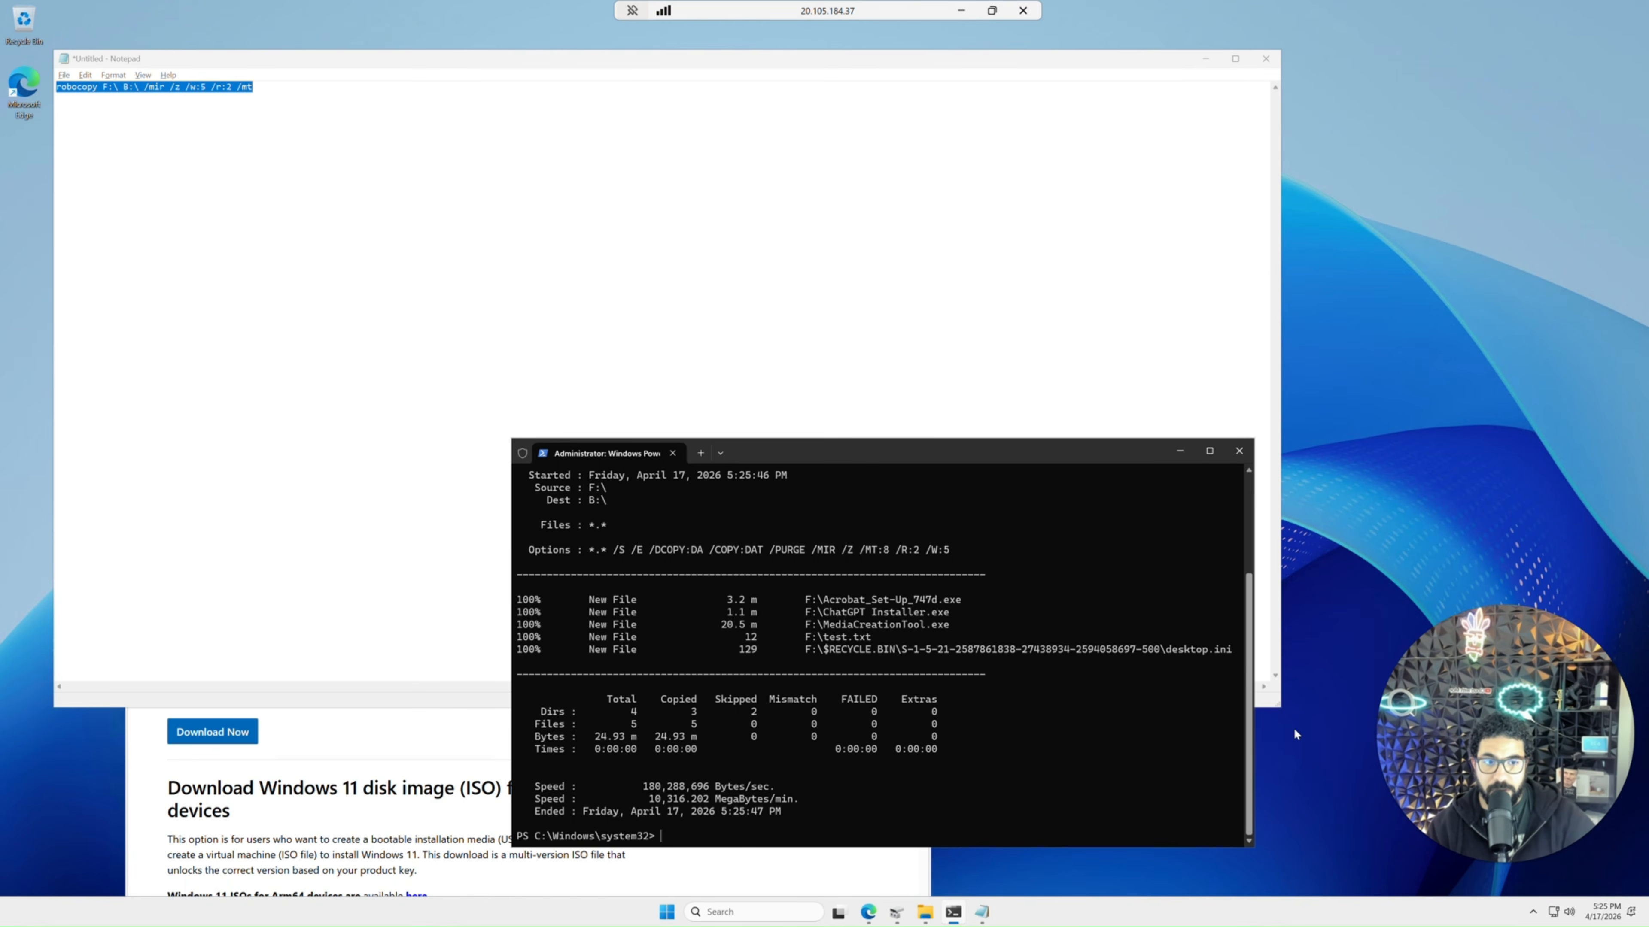
Review the robocopy output's source, destination, options and transfer summary in PowerShell.
click(927, 914)
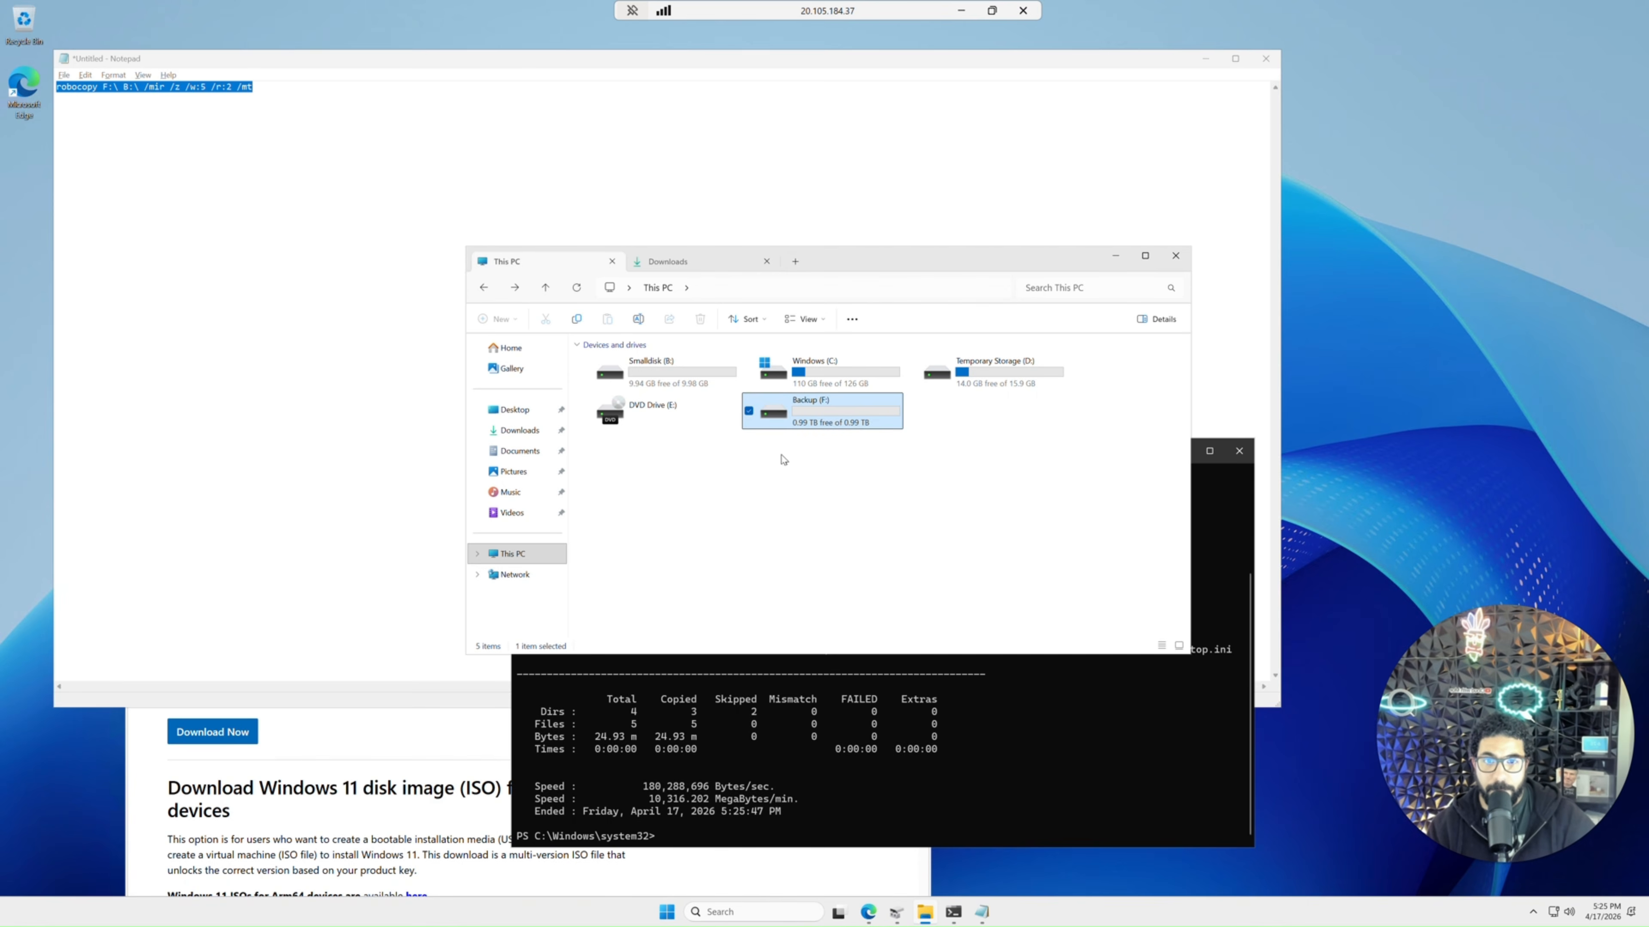
click(961, 727)
drag(925, 456, 827, 144)
ctrl+scroll(665, 304, up, 2)
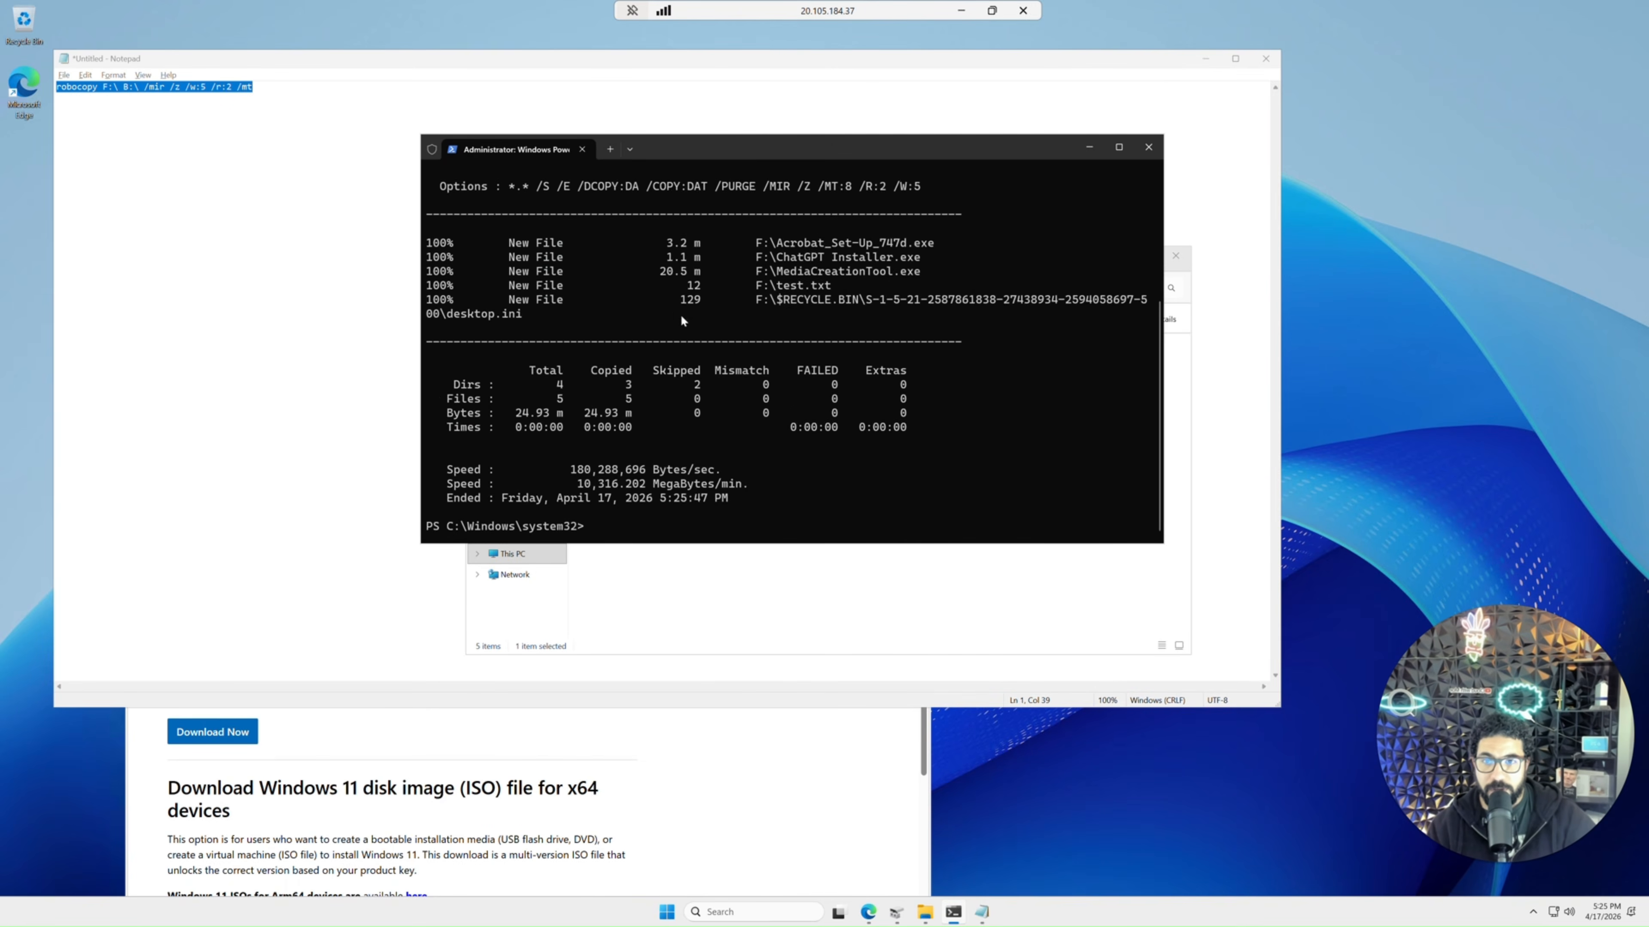
scroll(753, 358, up, 5)
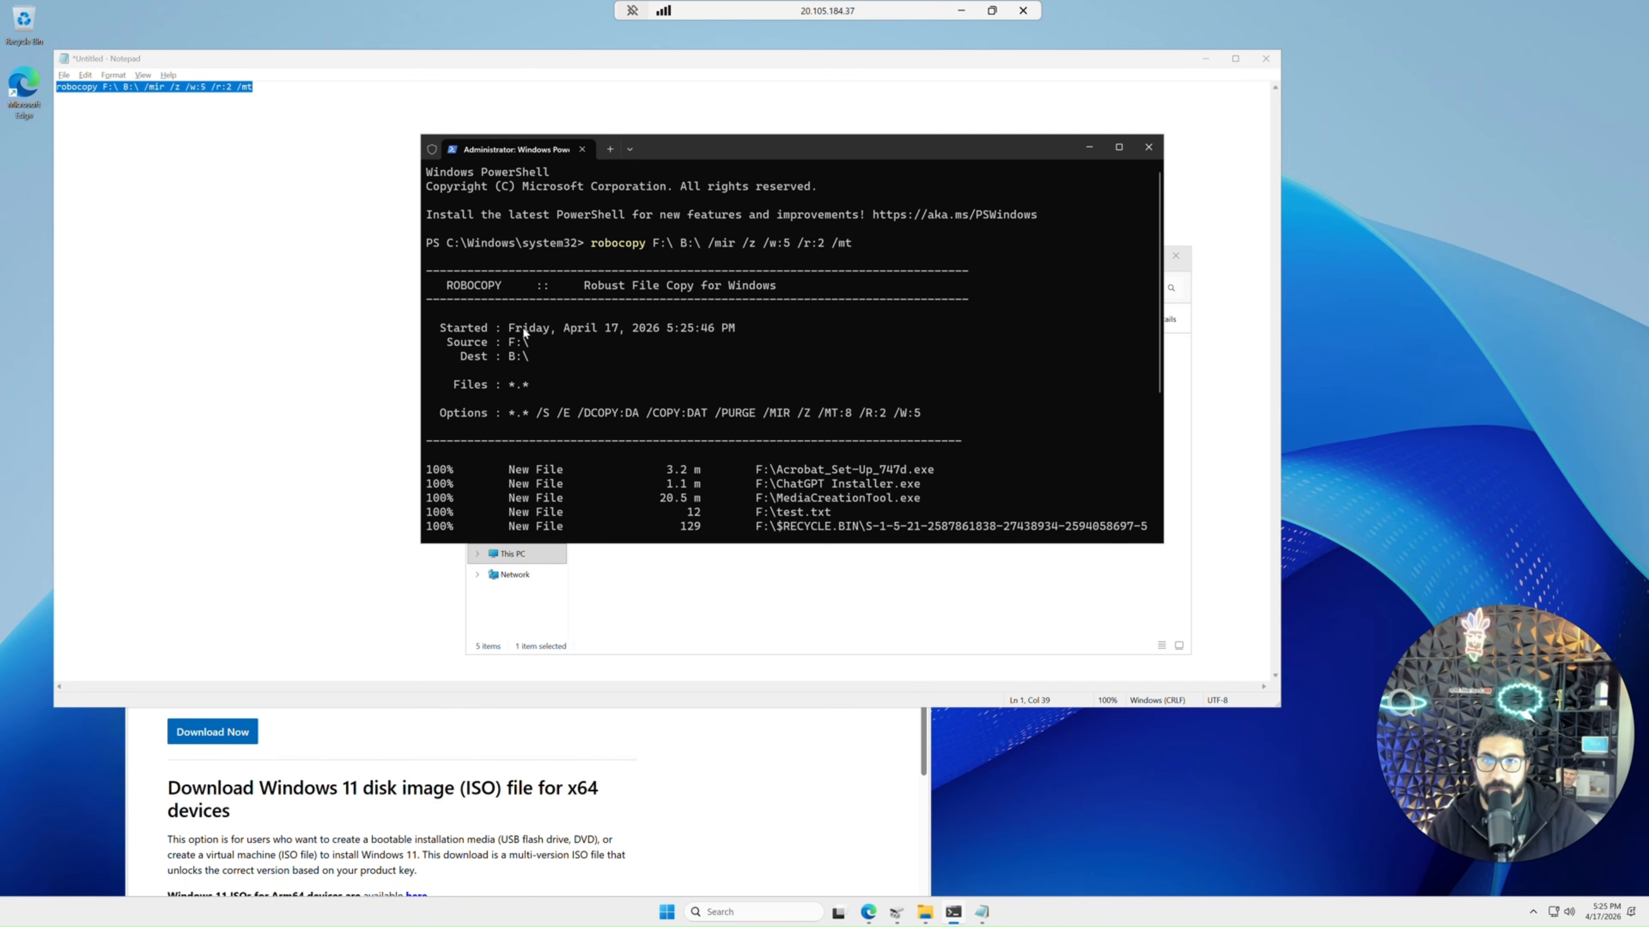
drag(632, 333, 710, 324)
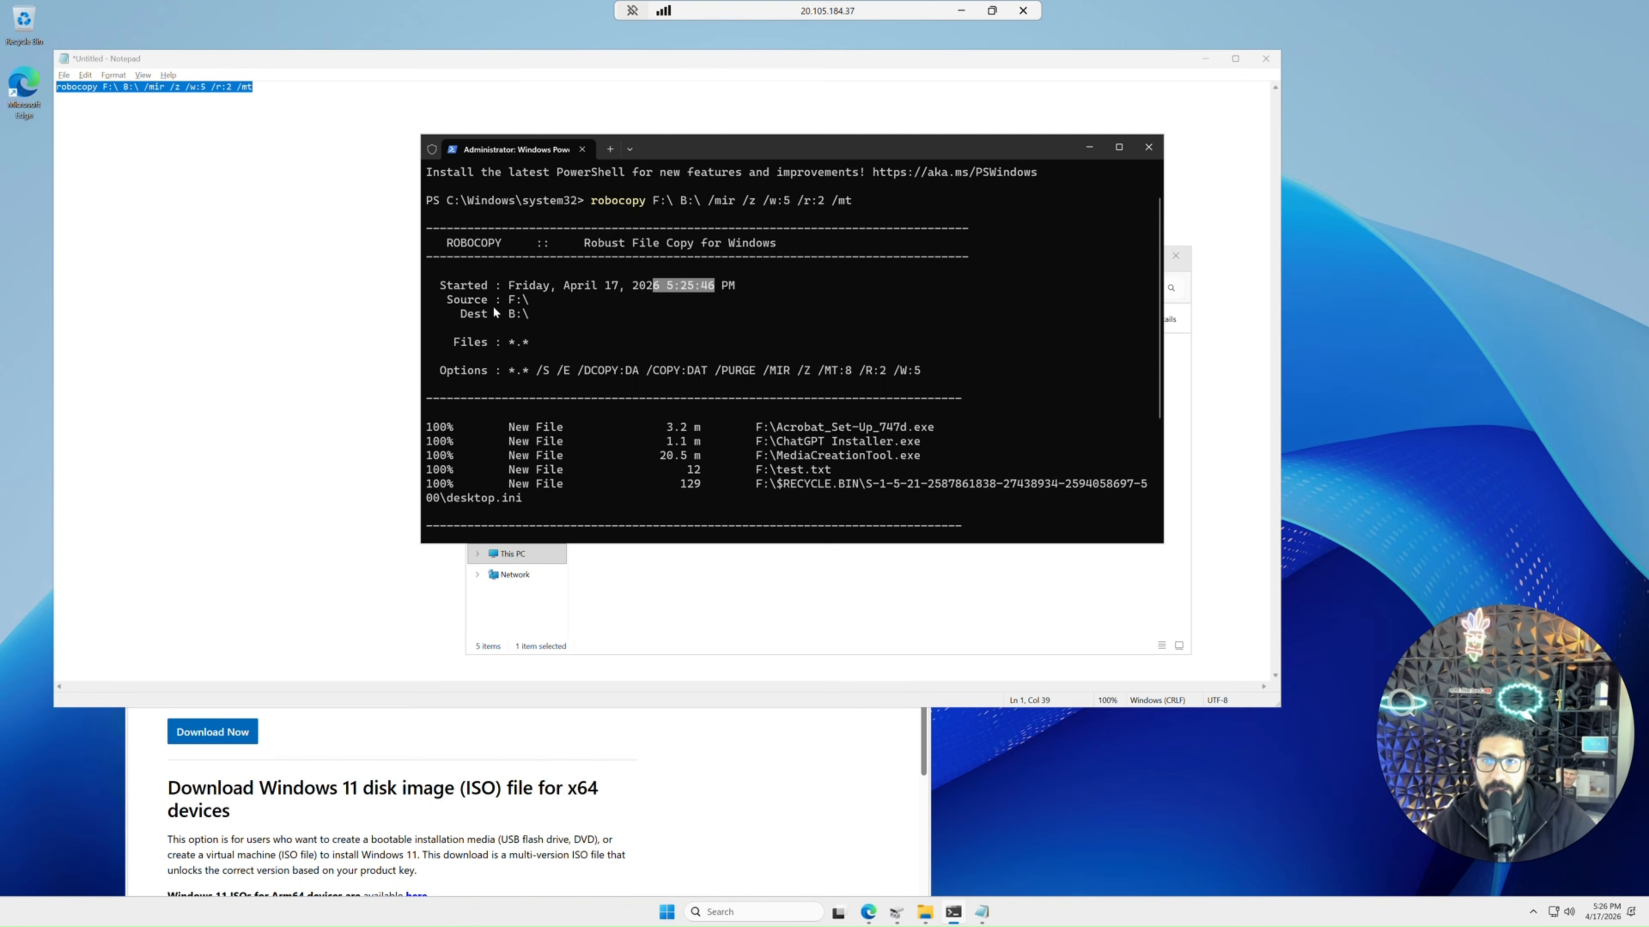
drag(453, 303, 526, 317)
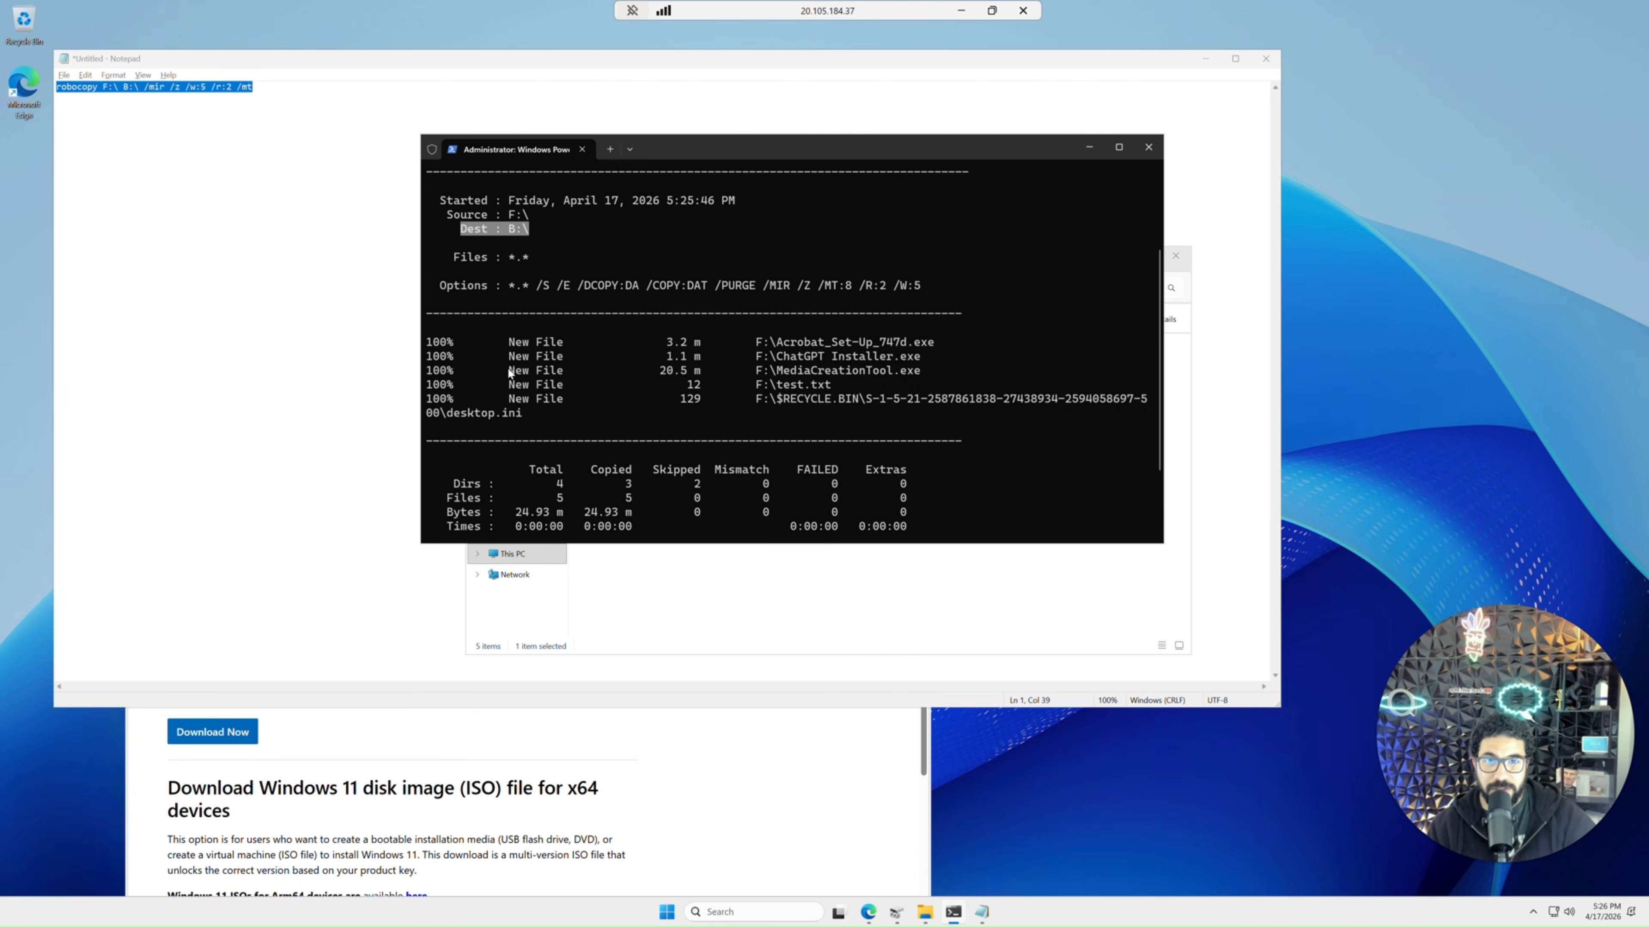
scroll(503, 368, down, 1)
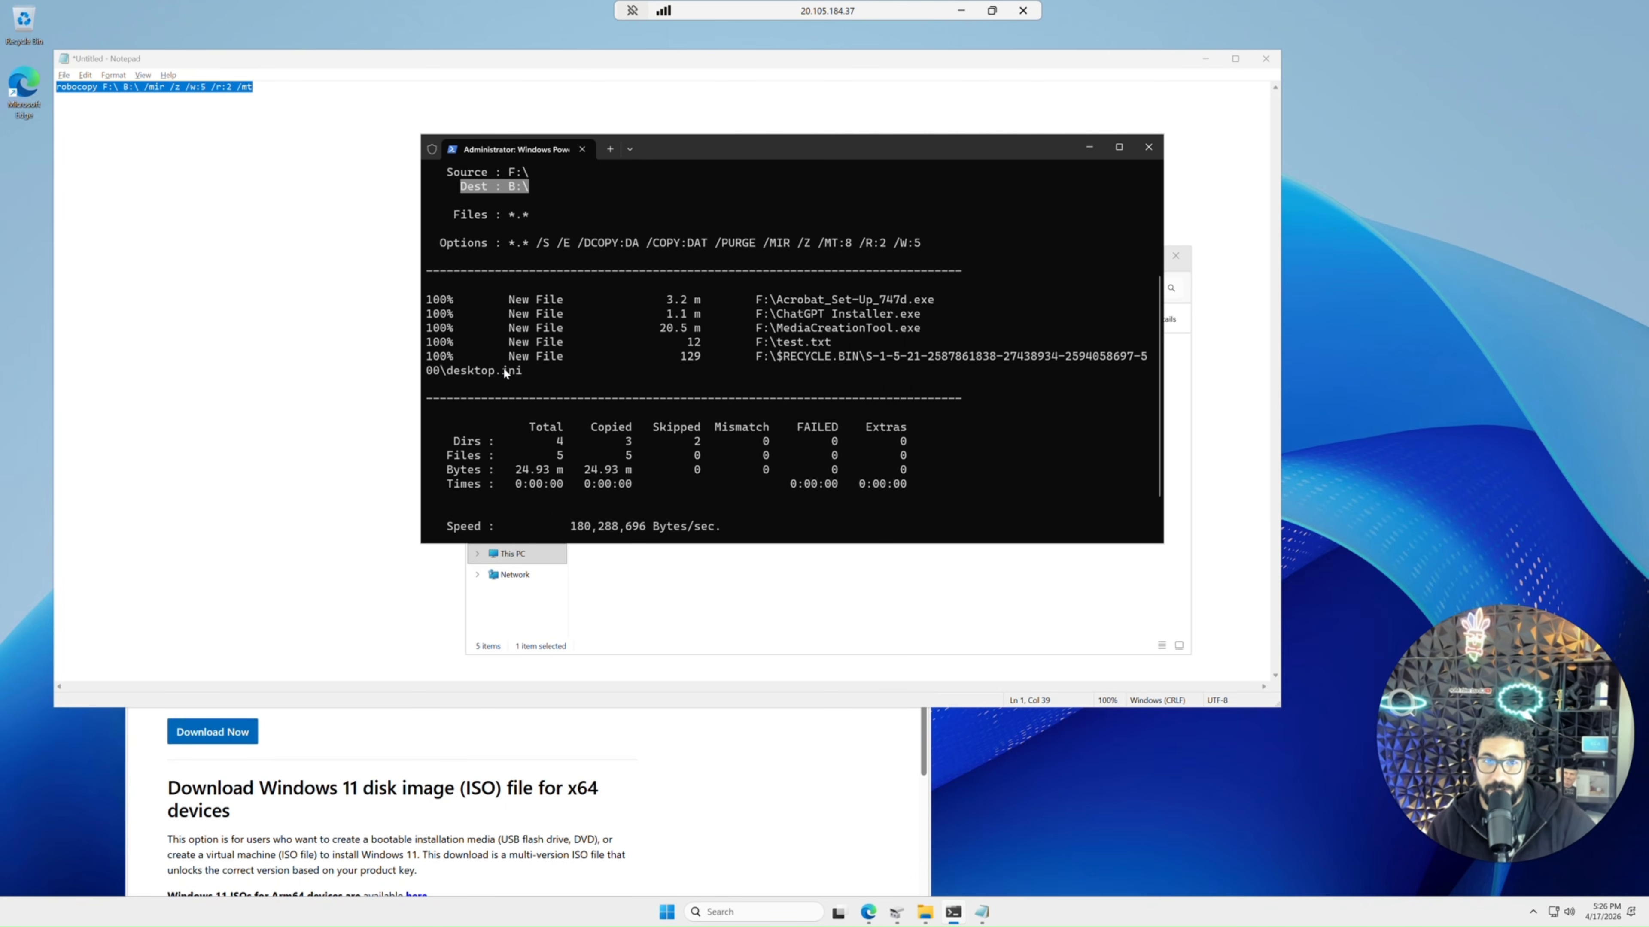
drag(920, 243, 856, 243)
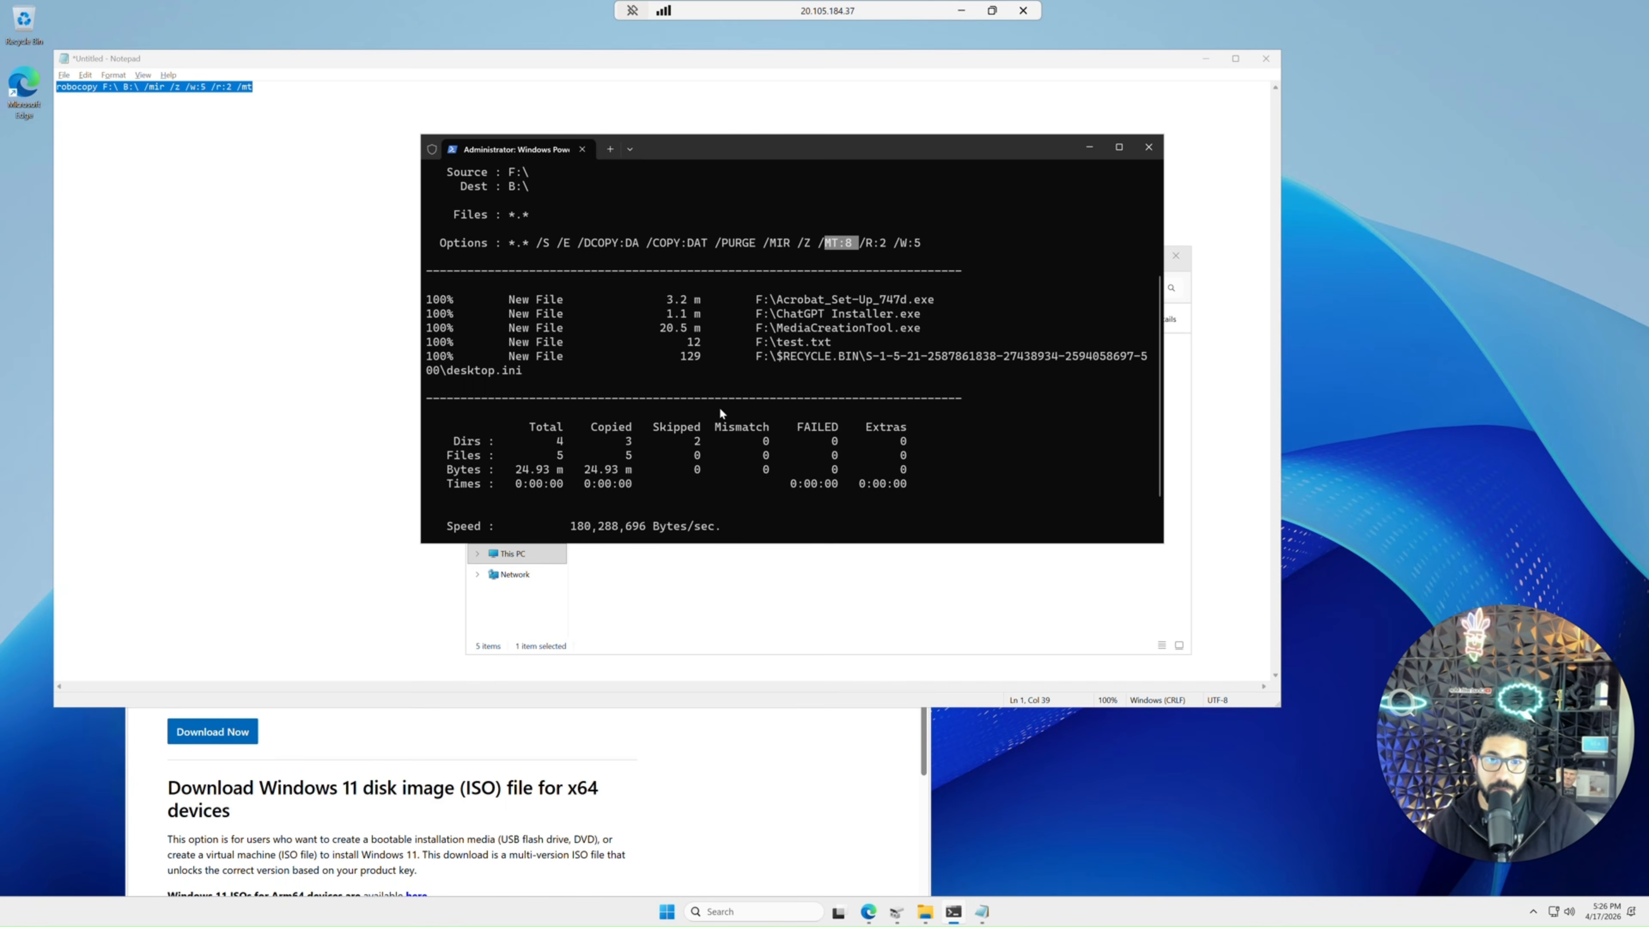
scroll(696, 406, down, 1)
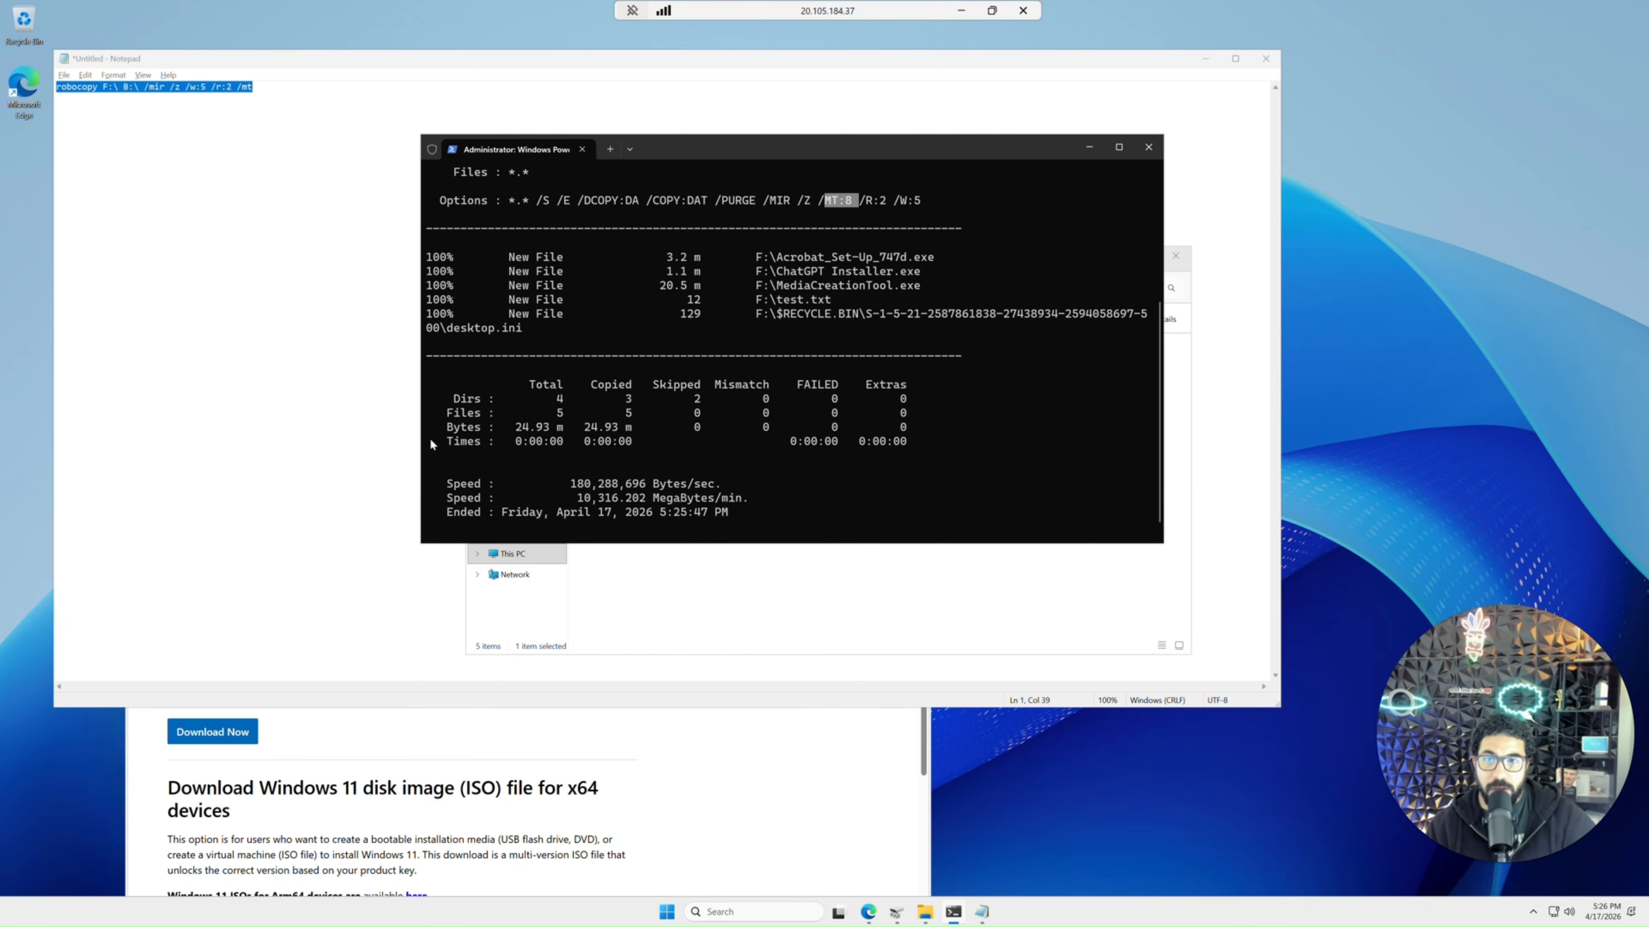
scroll(746, 240, up, 1)
drag(777, 232, 921, 231)
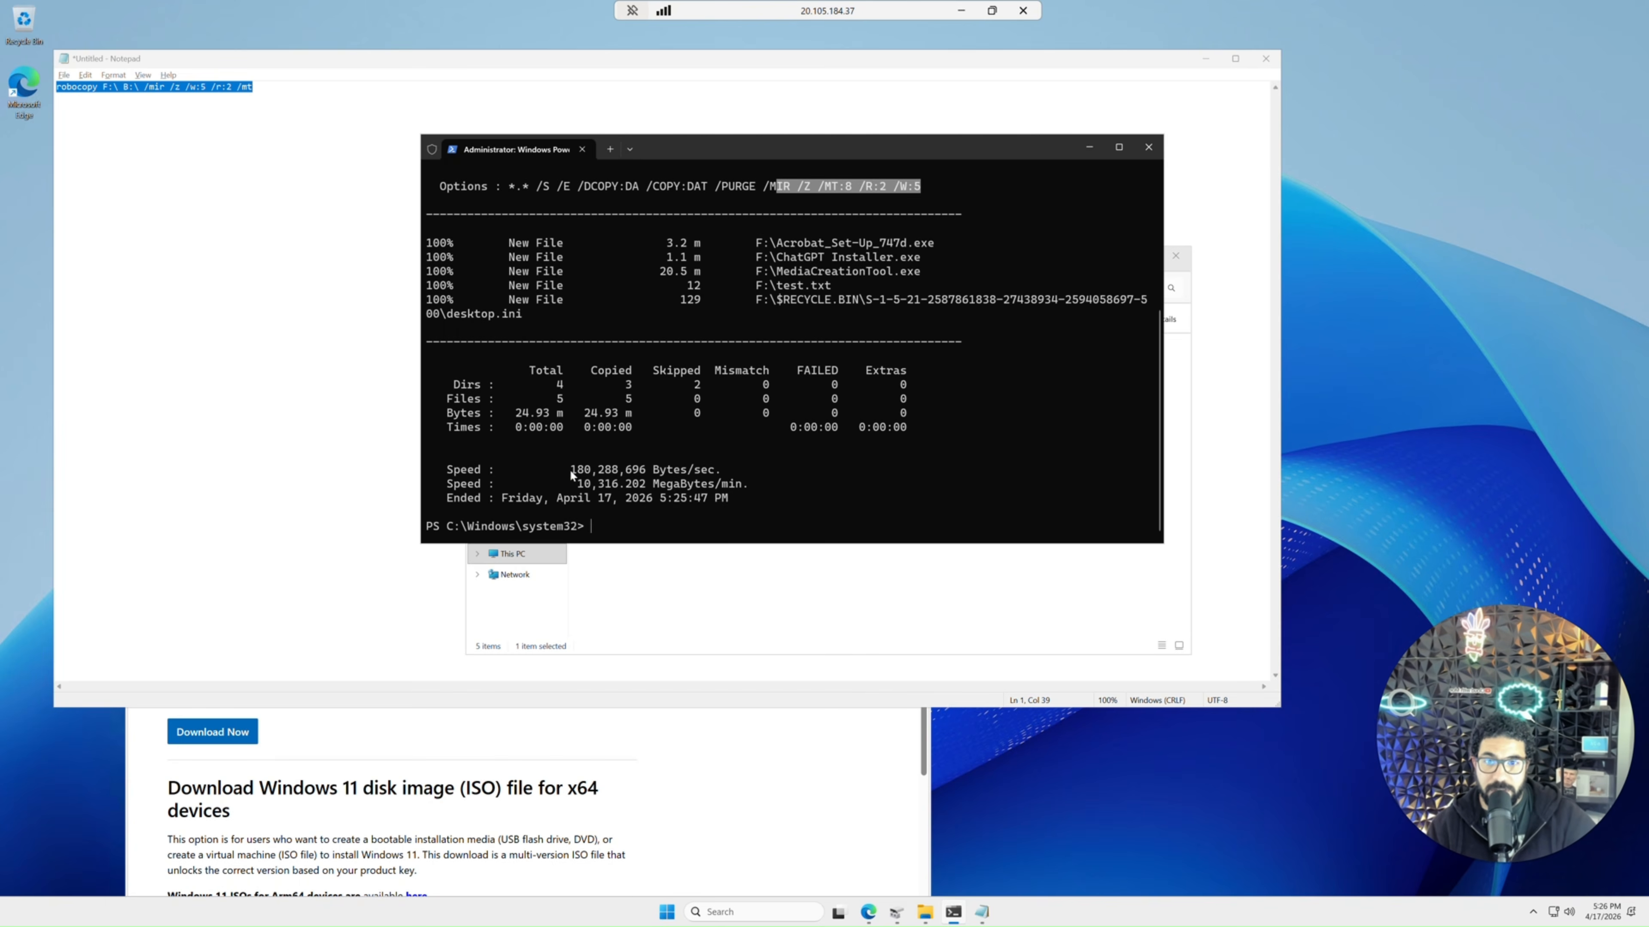
drag(569, 469, 722, 468)
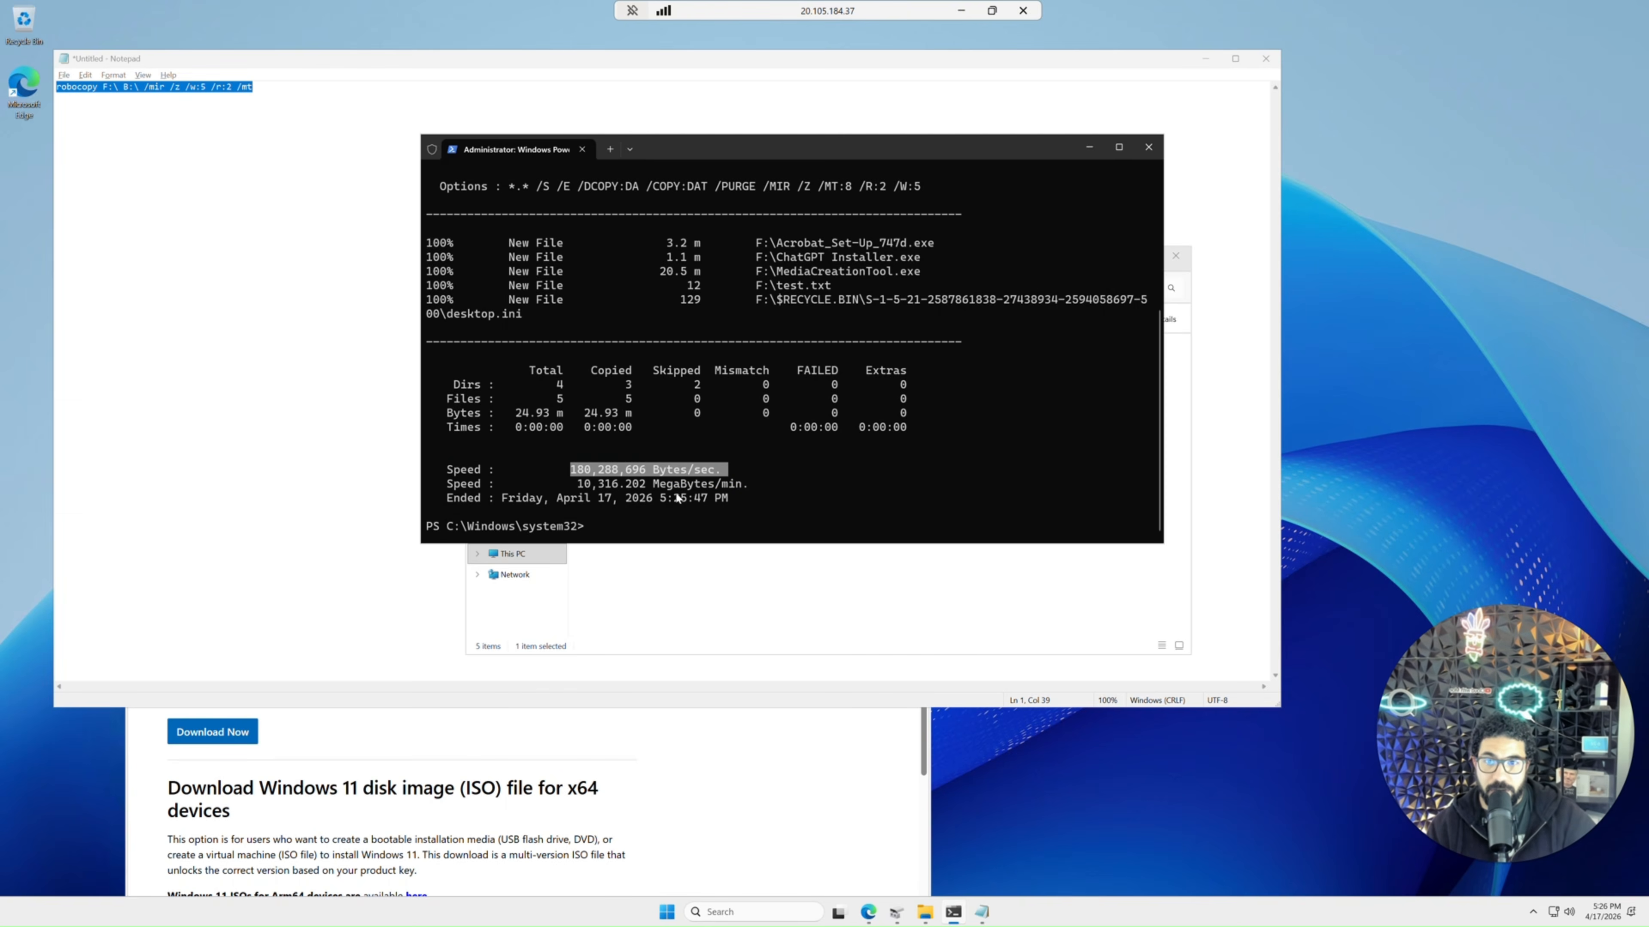
drag(579, 483, 737, 488)
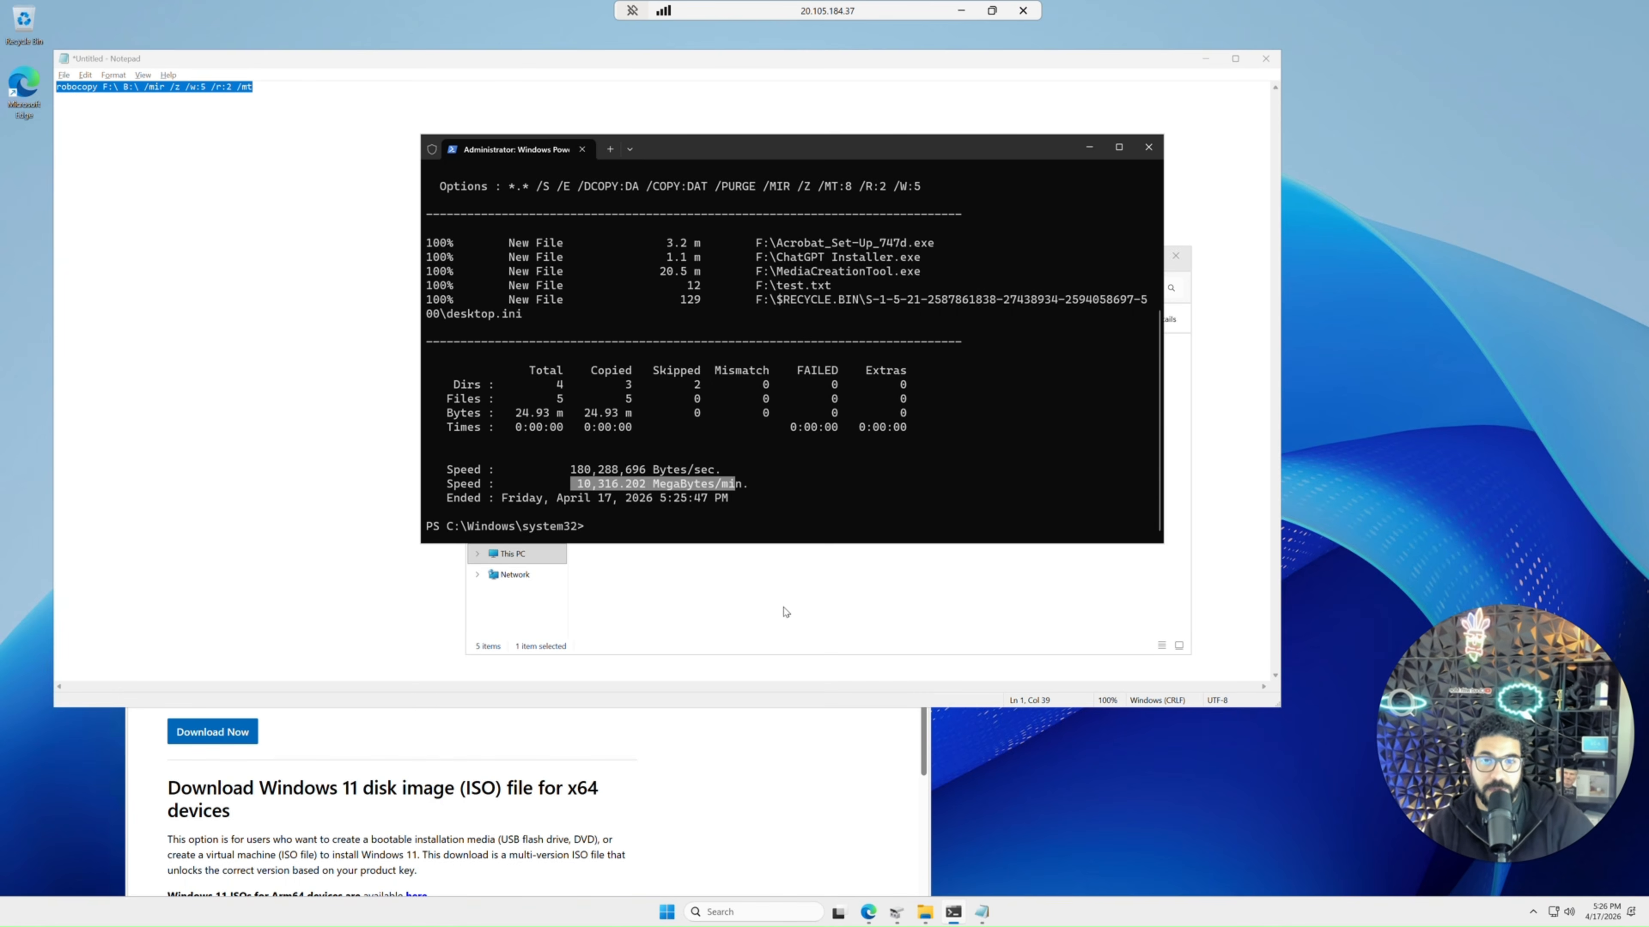
Browse the Smalldisk (B:) drive and open the copied test.txt file to check its contents.
click(811, 581)
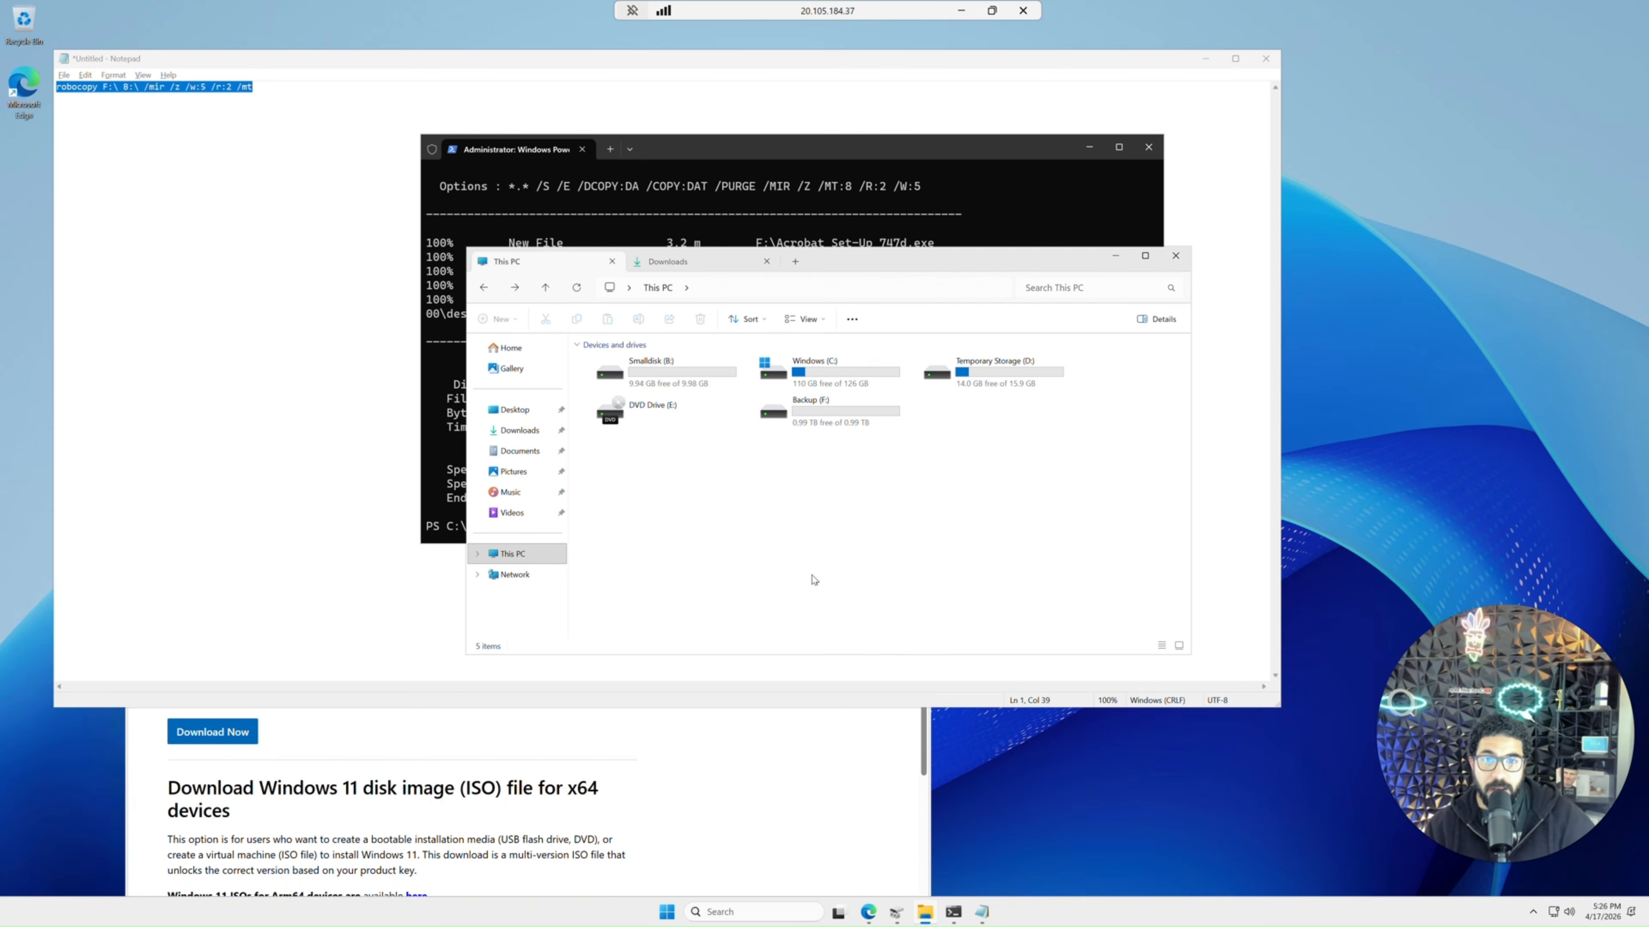
double_click(655, 375)
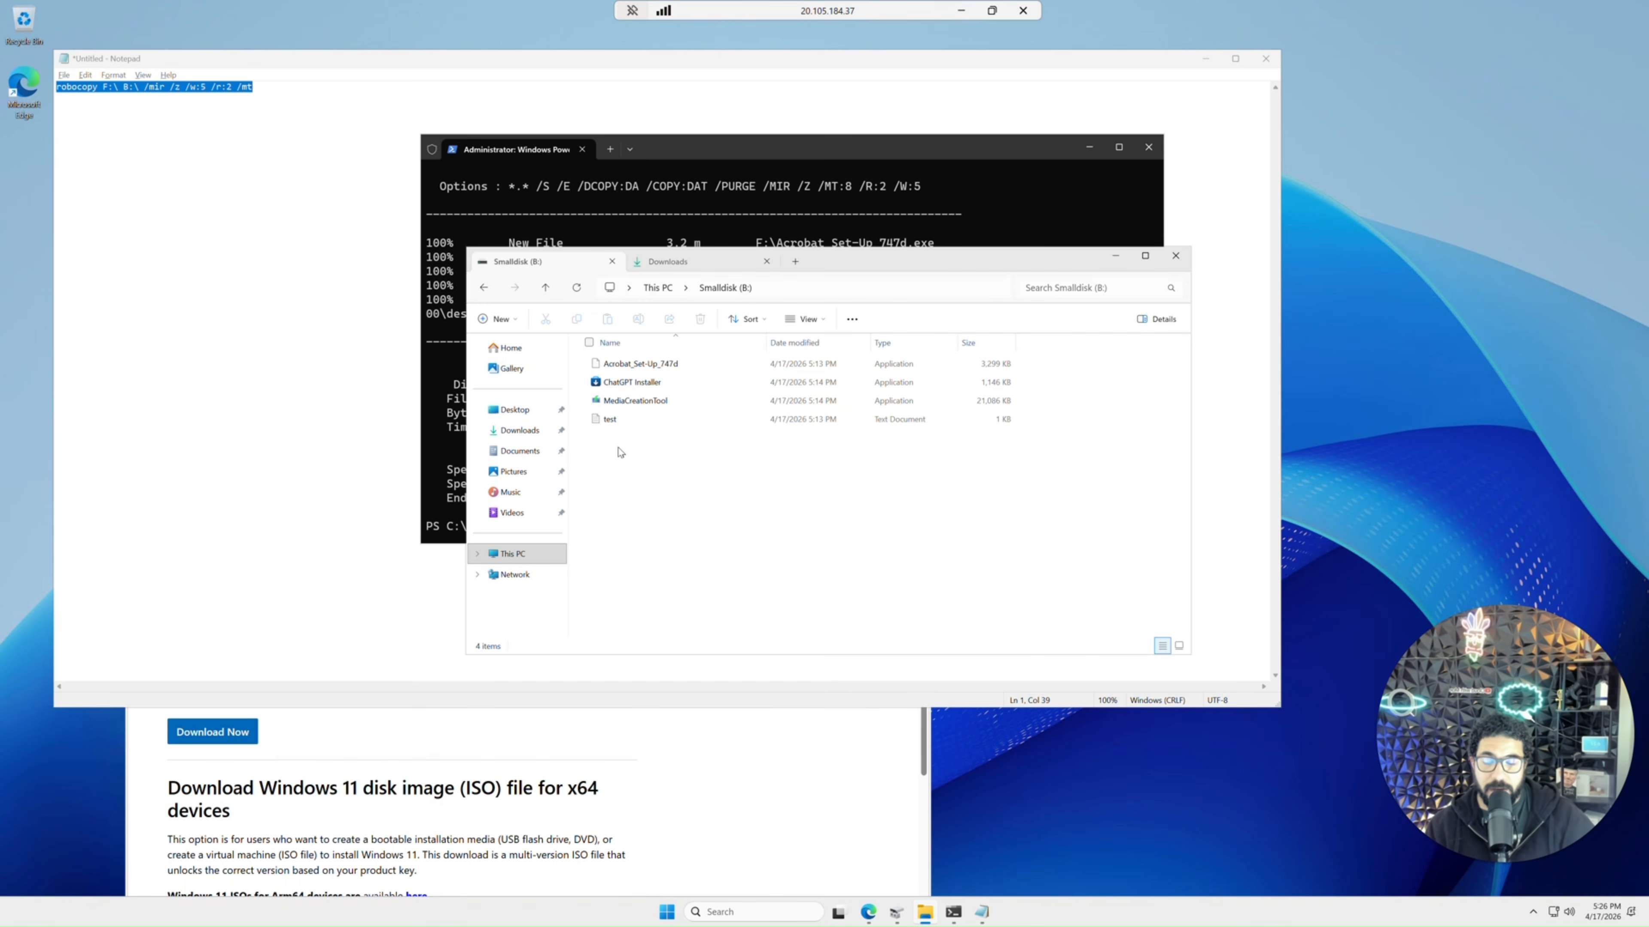
click(486, 296)
double_click(636, 376)
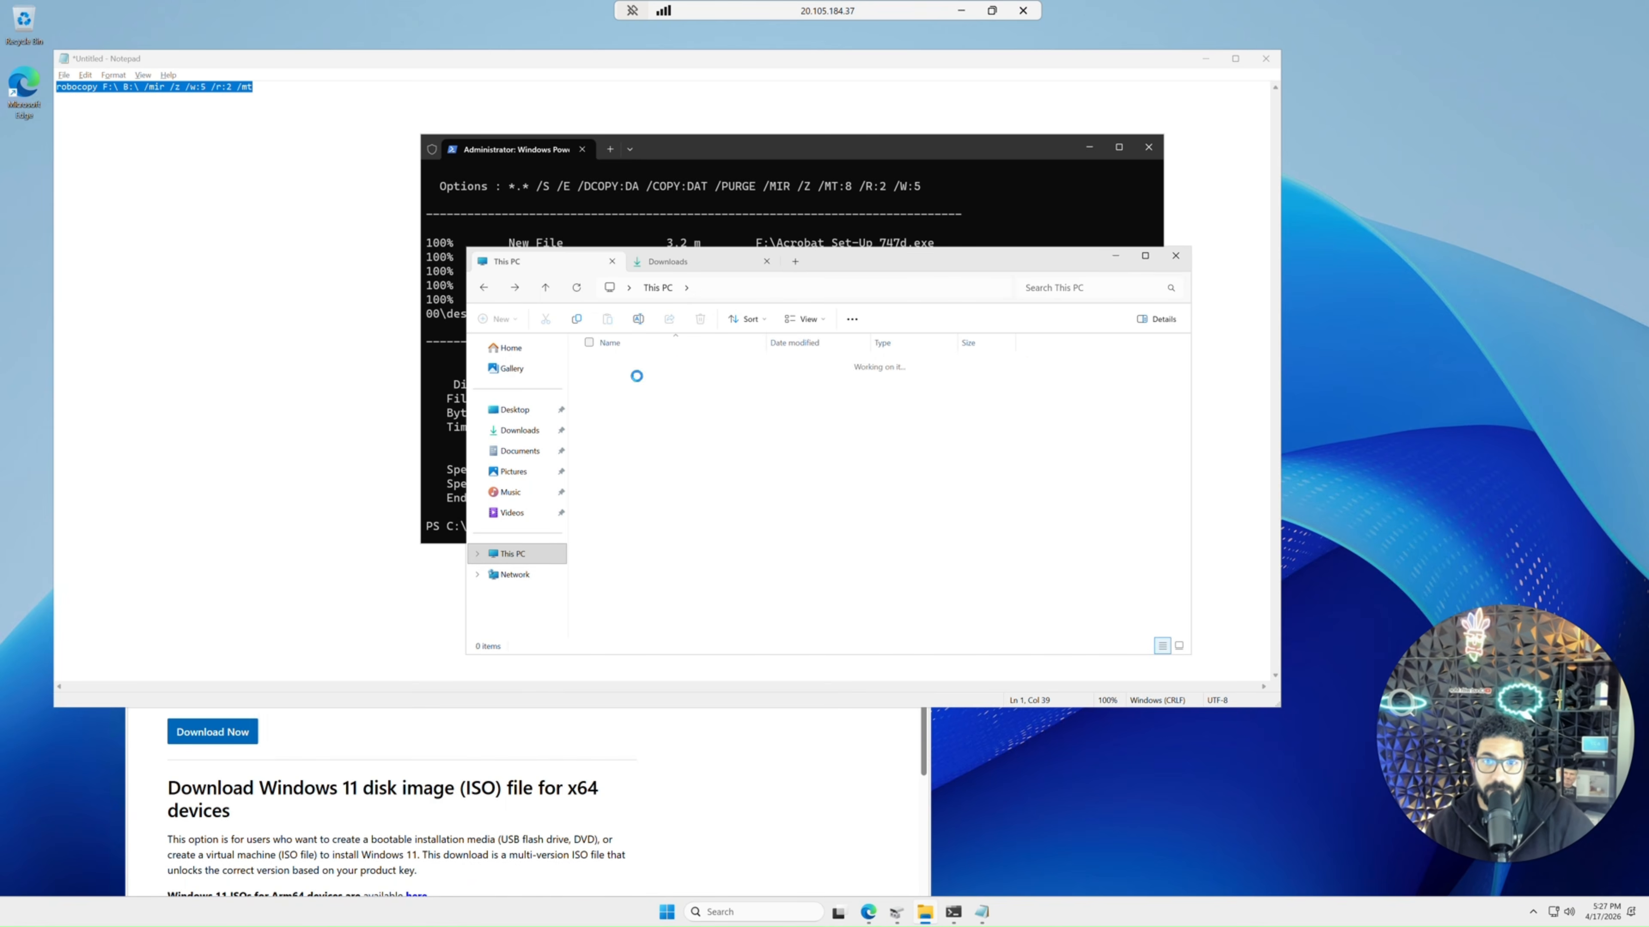
double_click(589, 420)
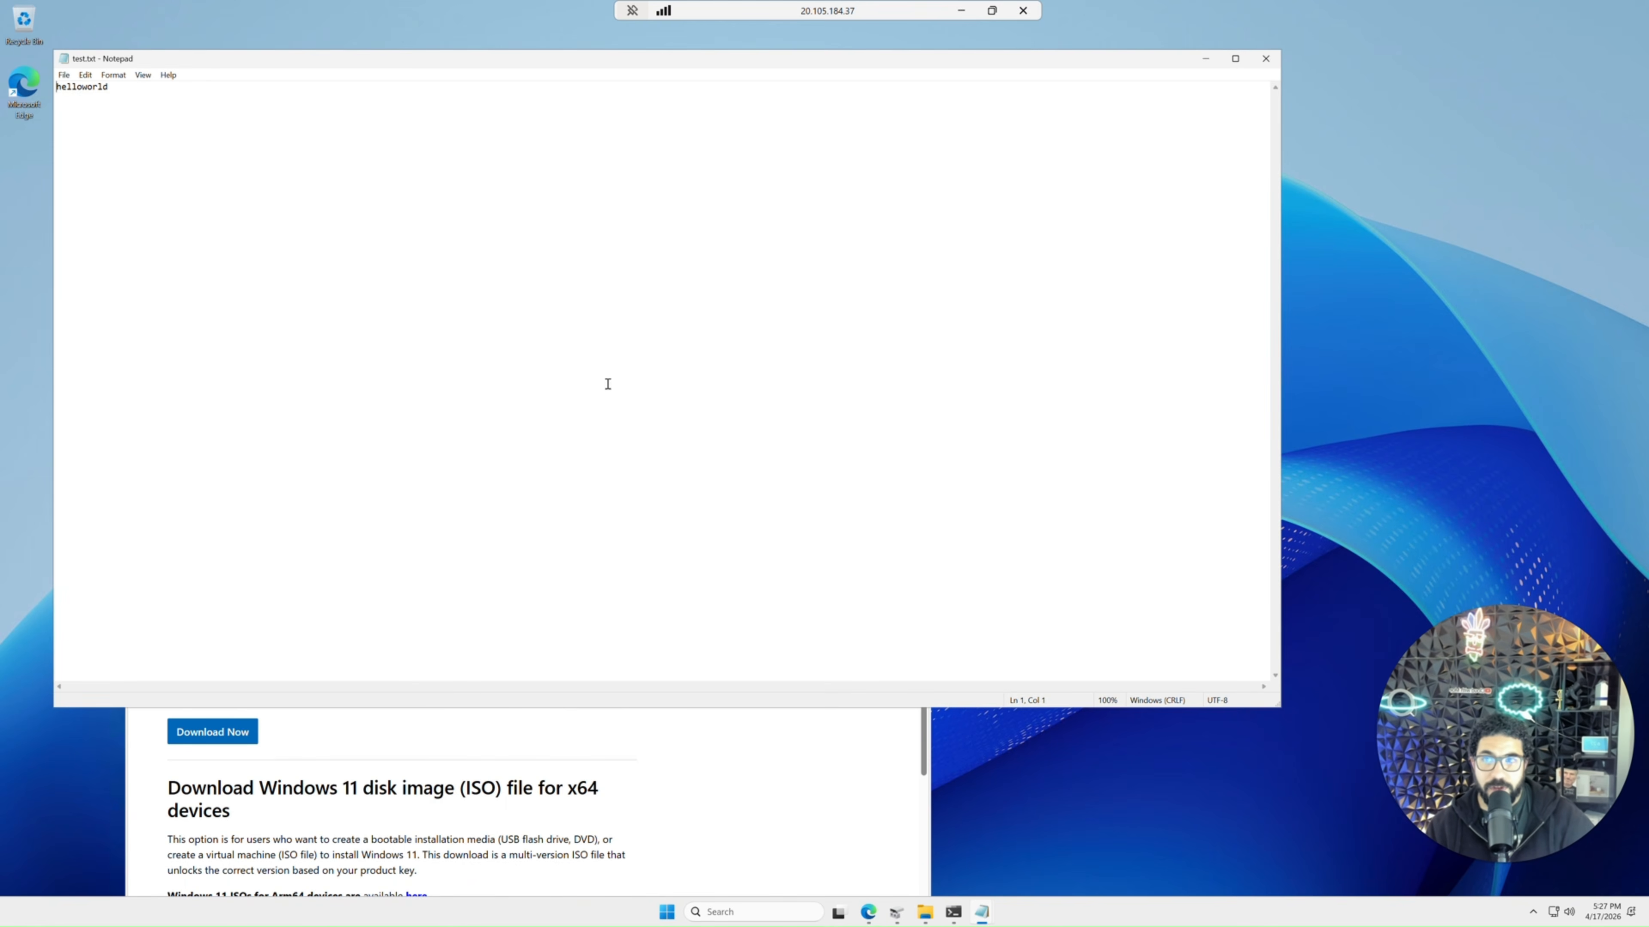
click(1272, 64)
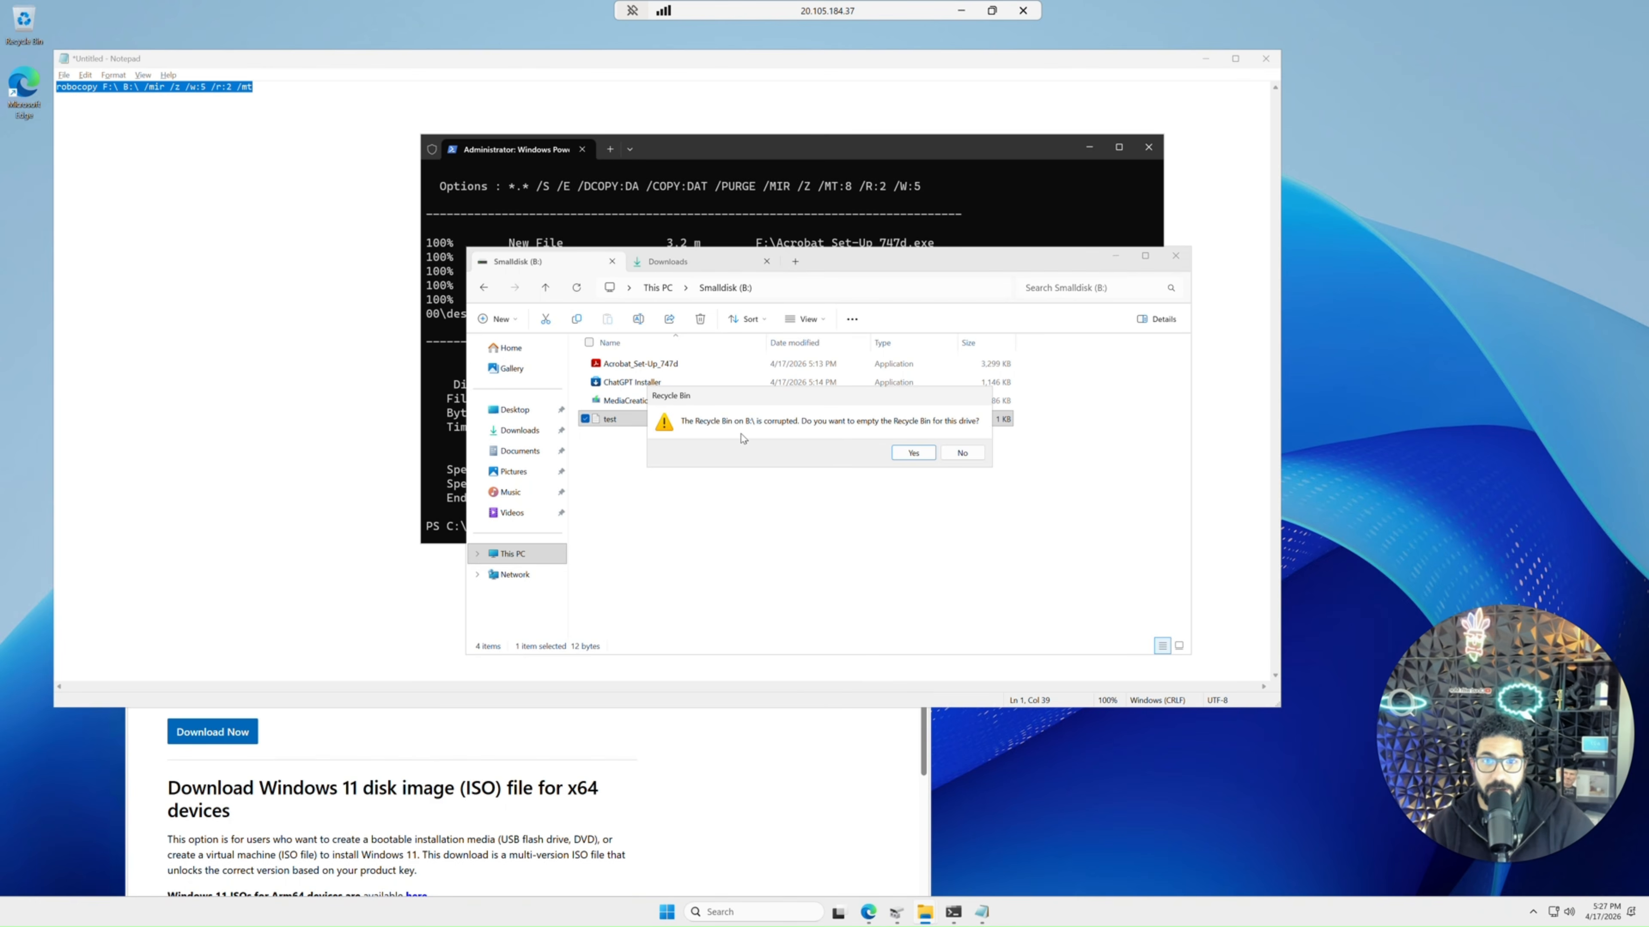
click(963, 453)
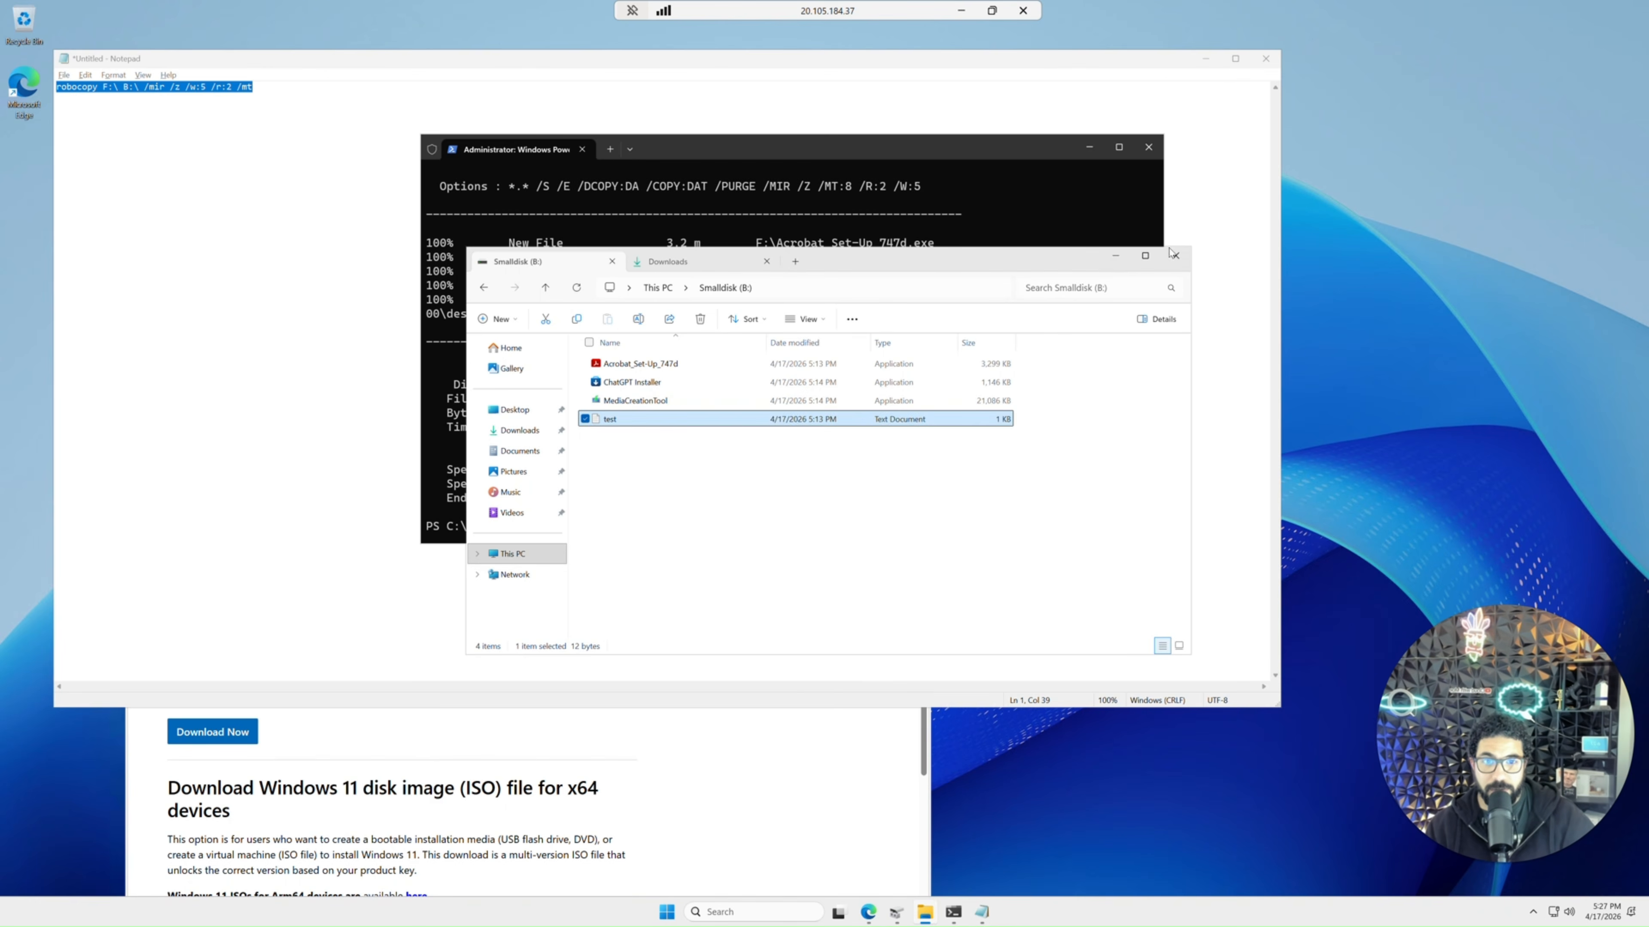
click(1265, 59)
click(847, 459)
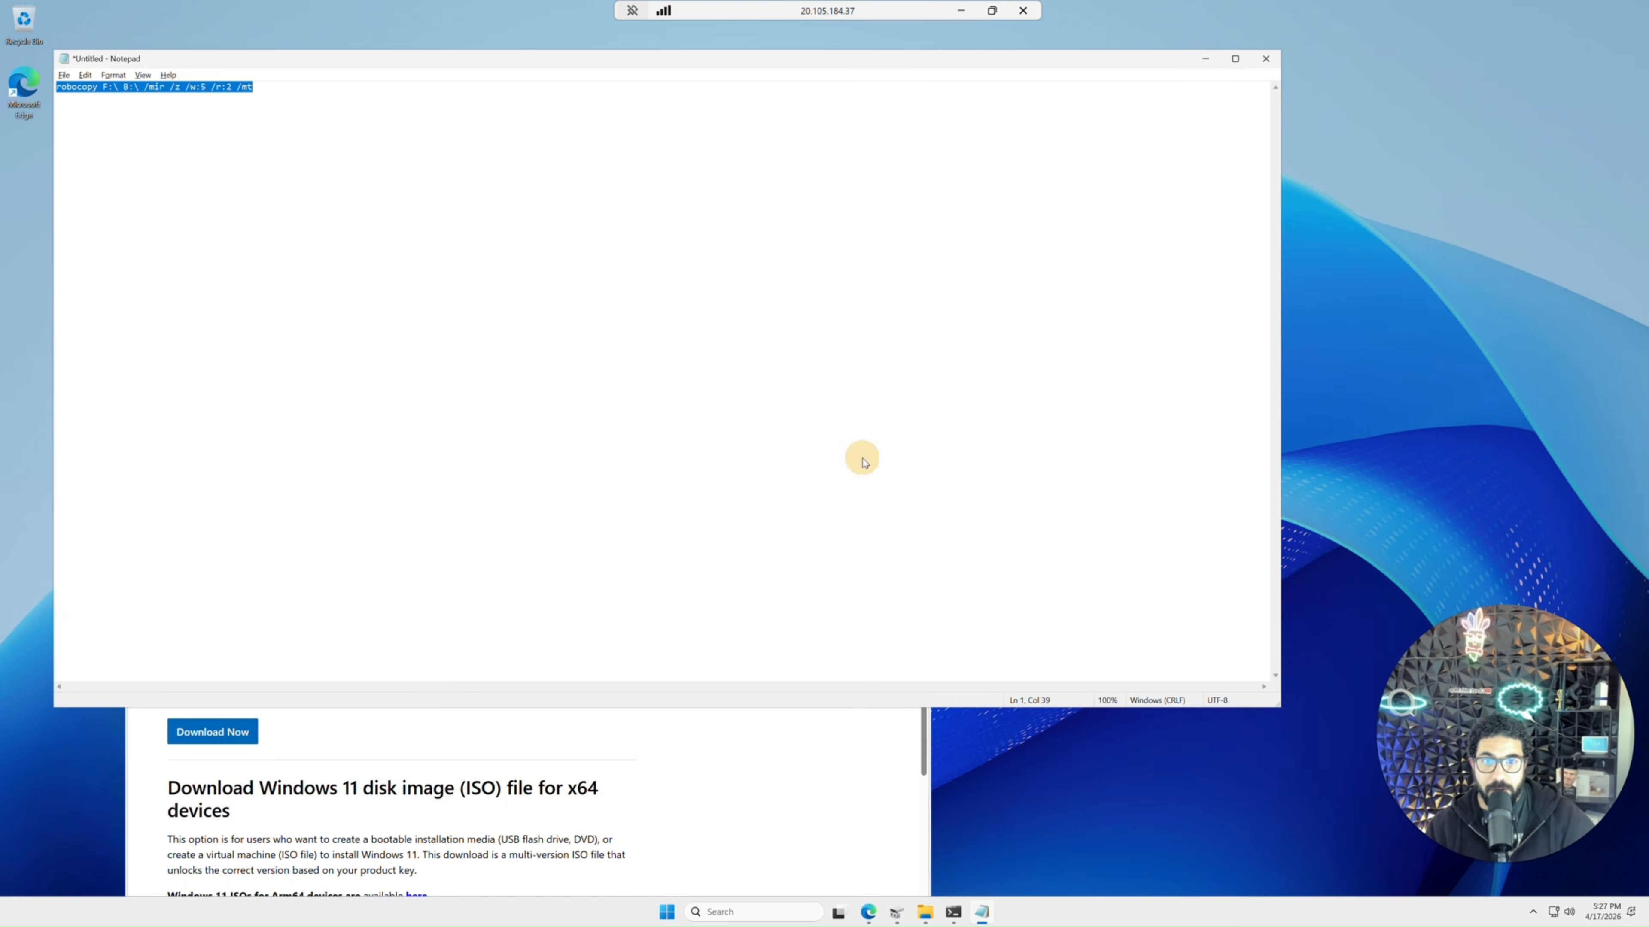
Compare the Backup (F:) drive's contents and the disk layout in Disk Management.
click(484, 287)
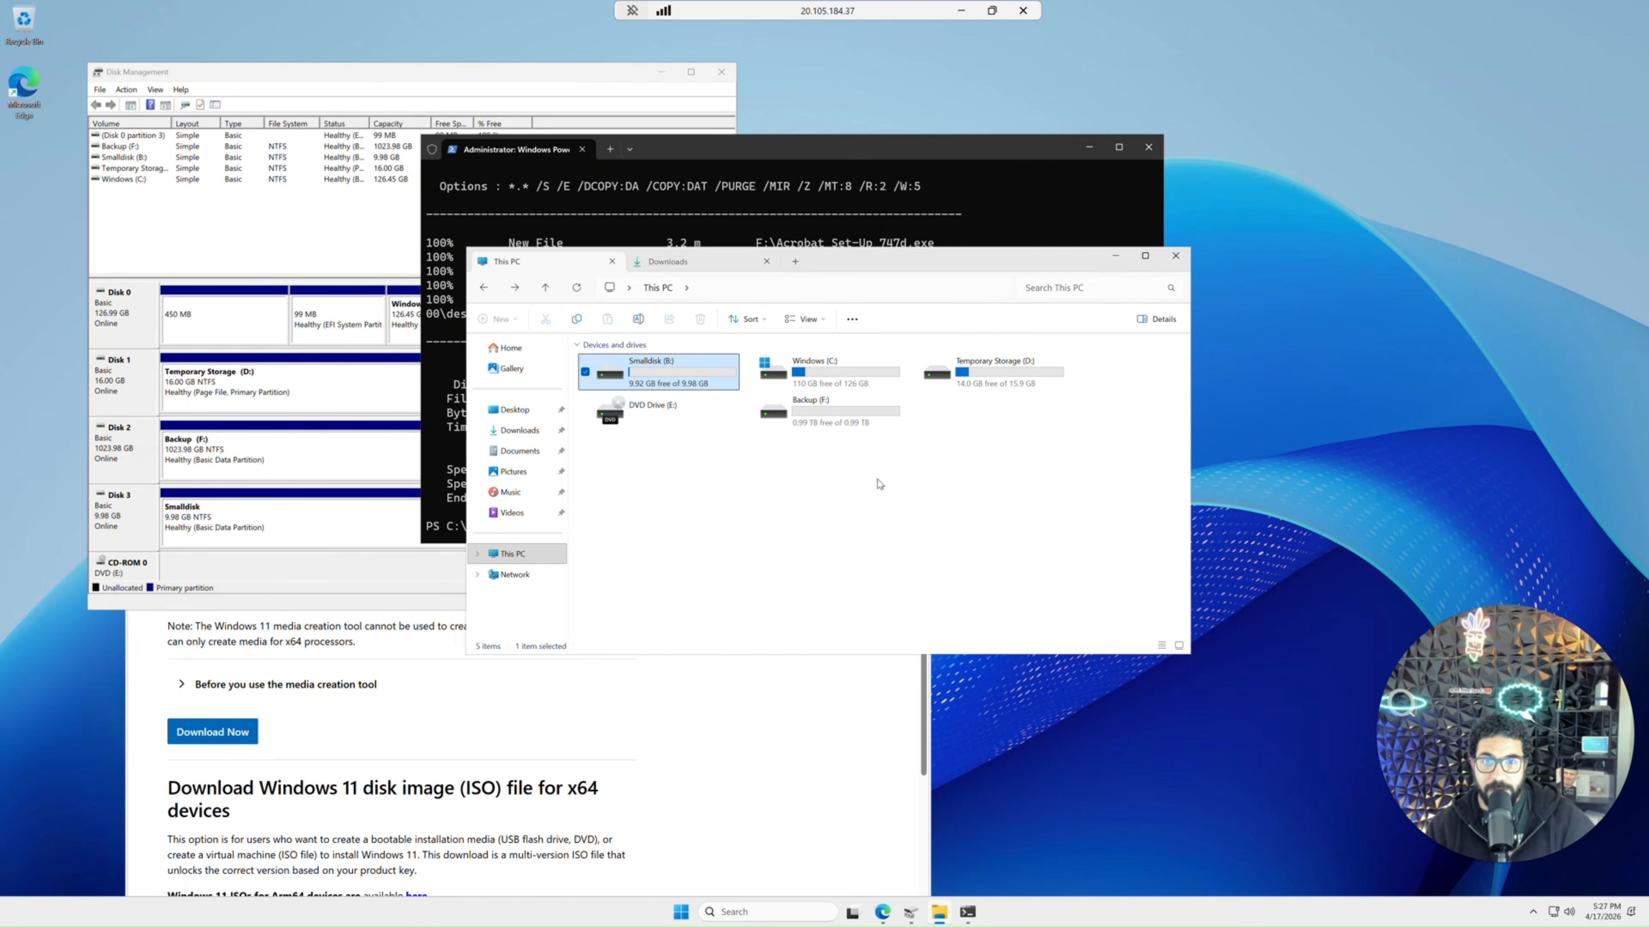
double_click(808, 415)
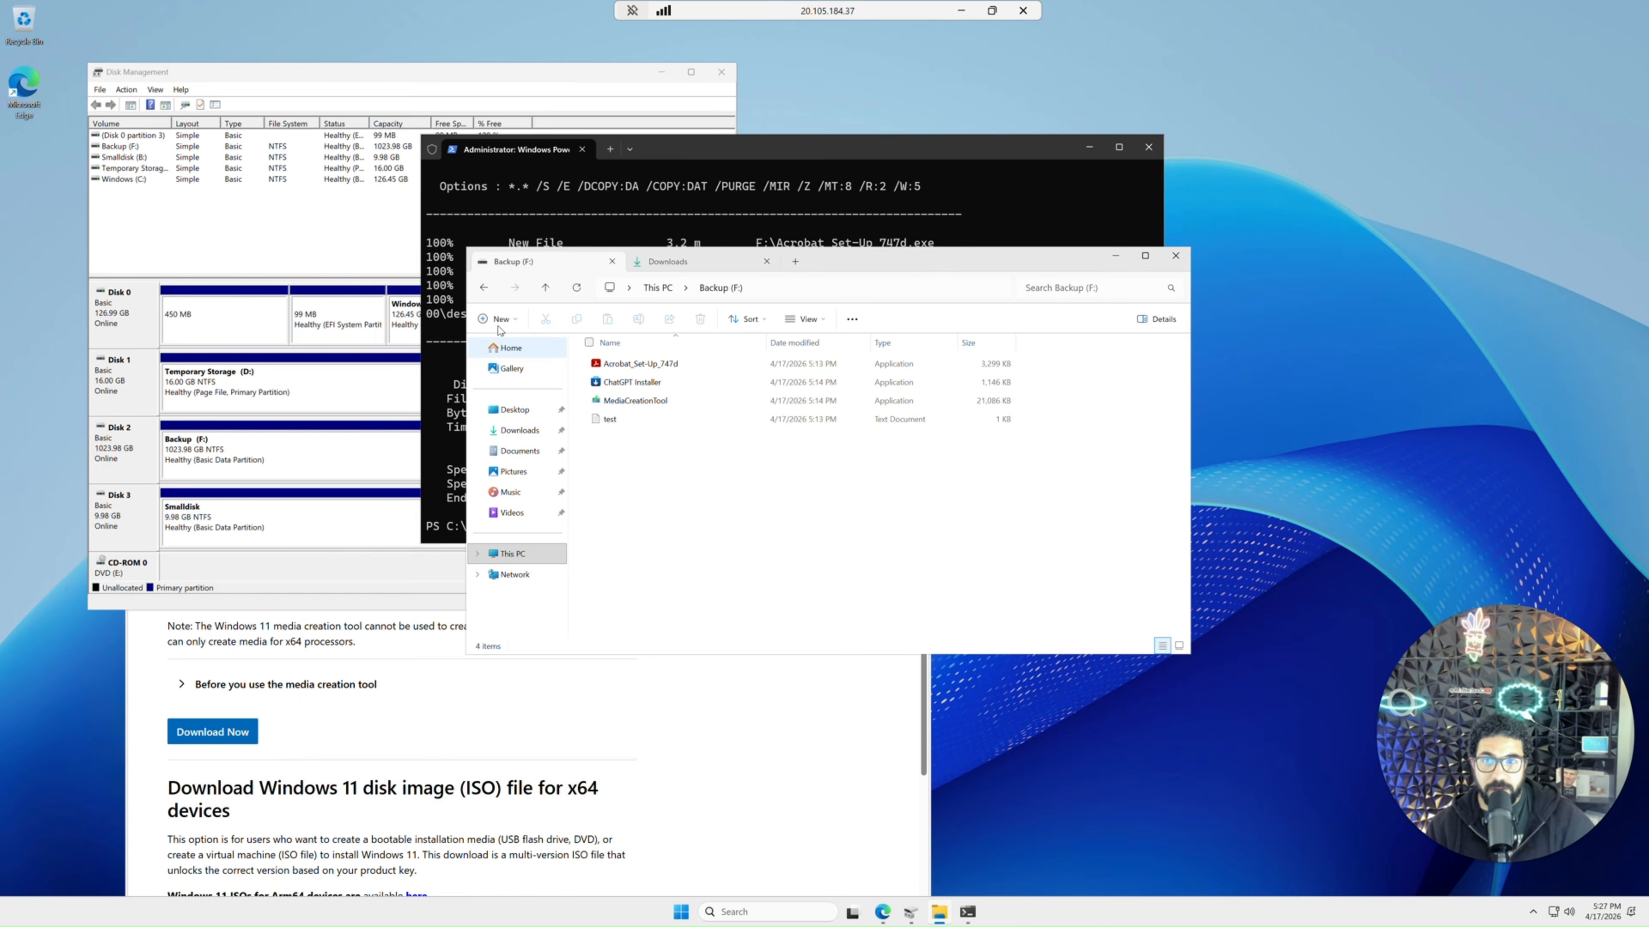
click(486, 289)
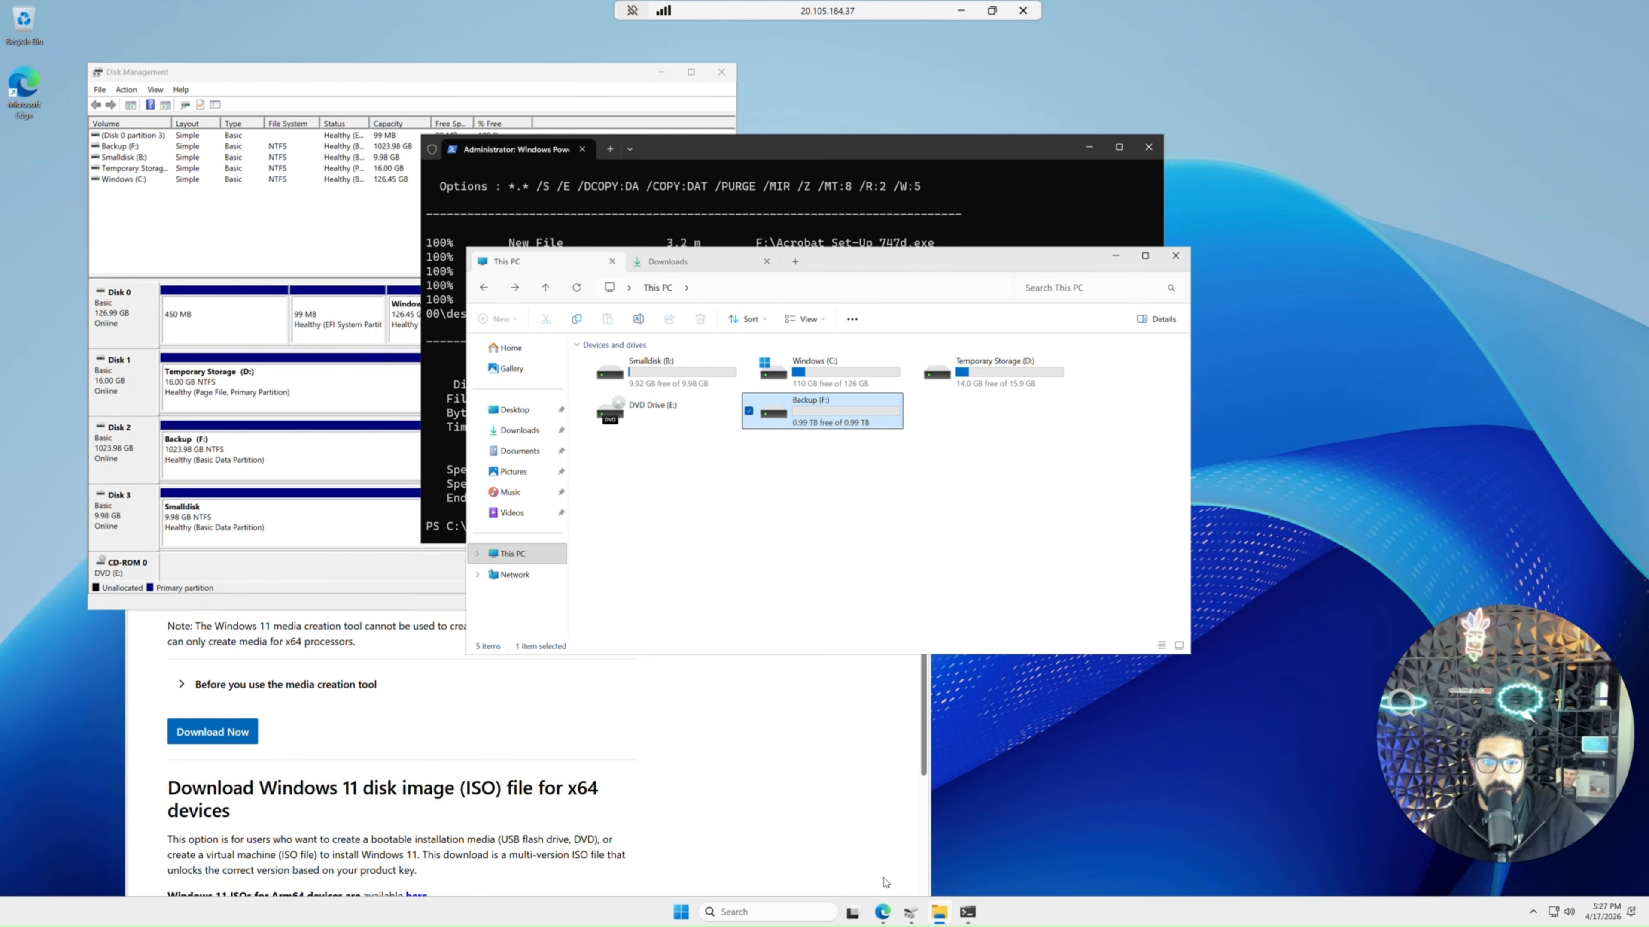
click(909, 918)
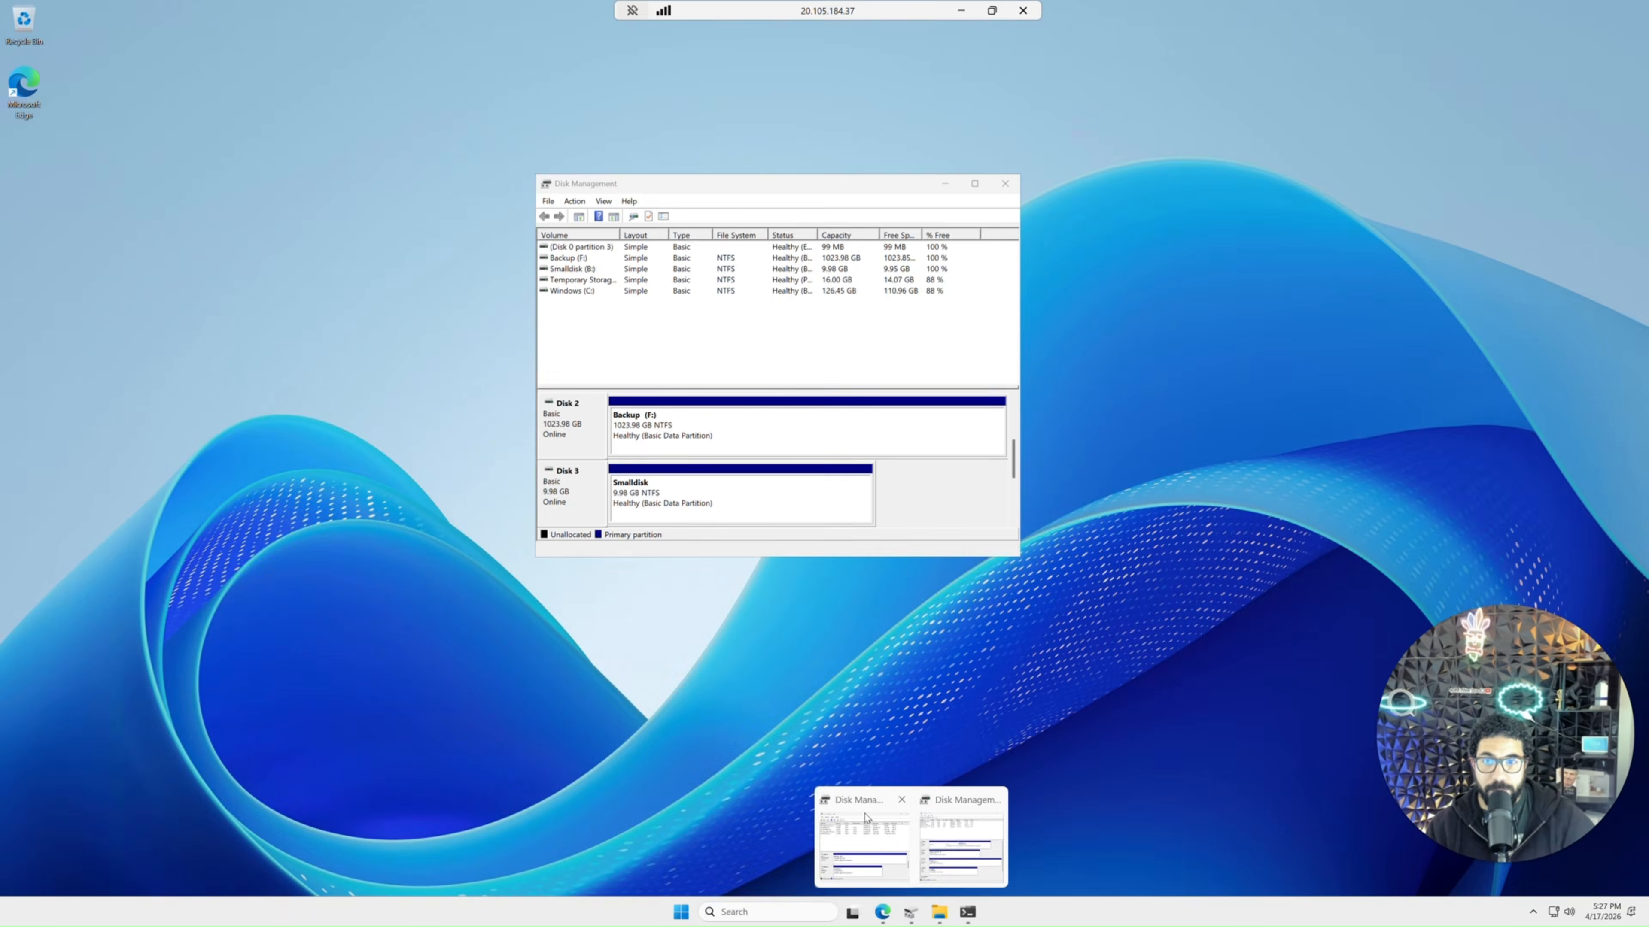
click(880, 842)
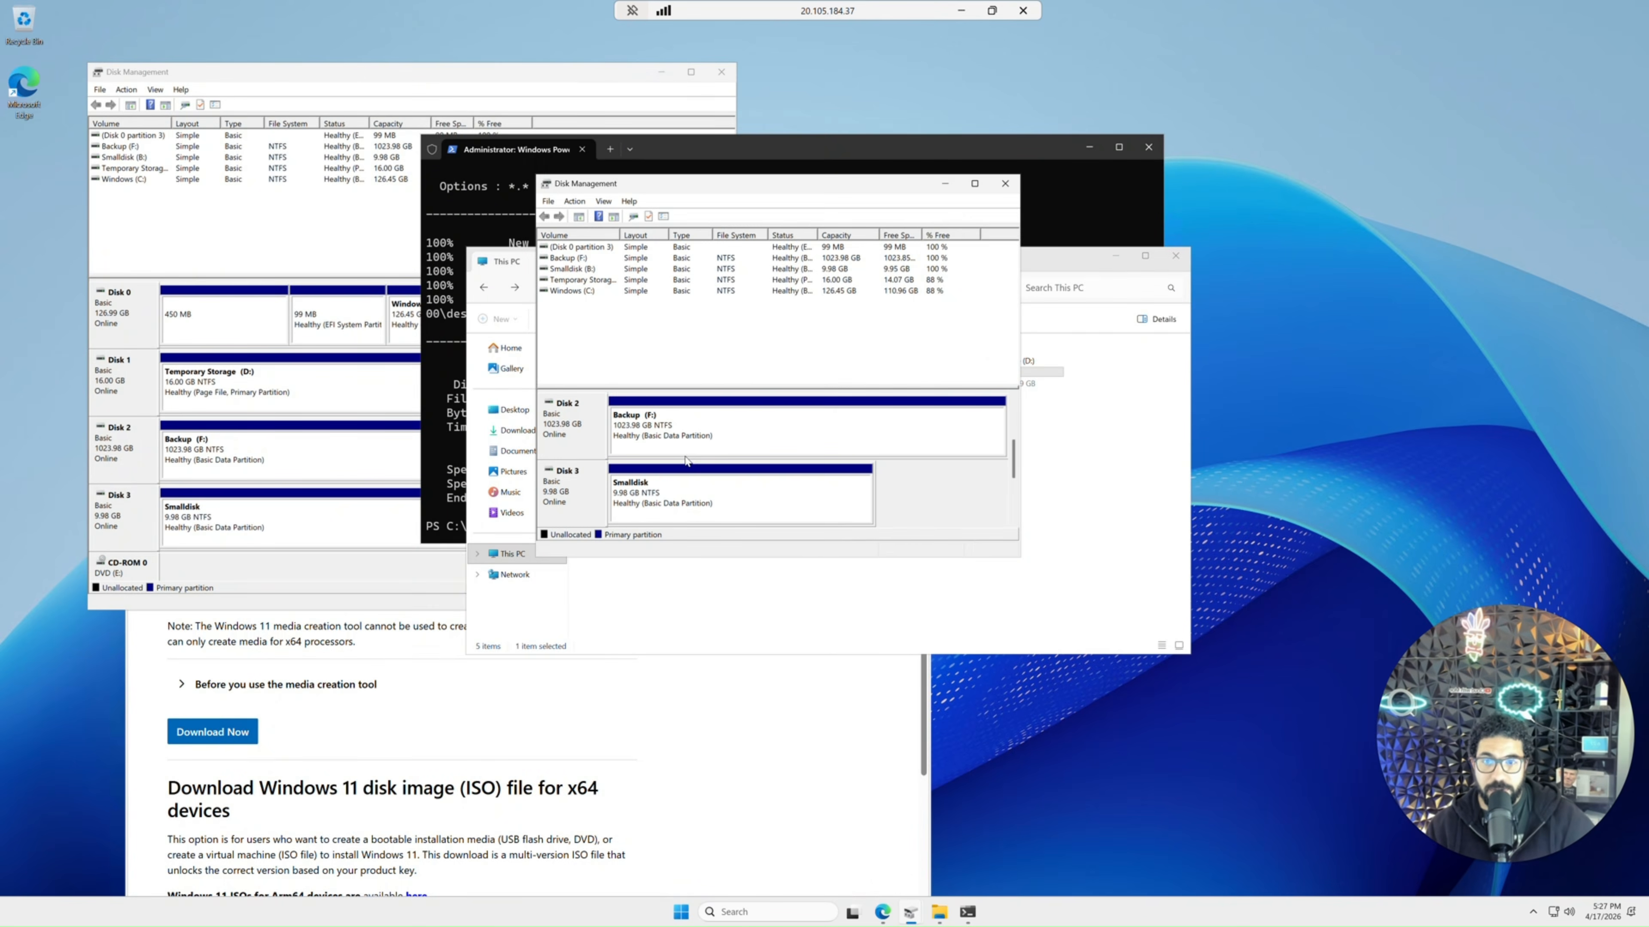
click(648, 429)
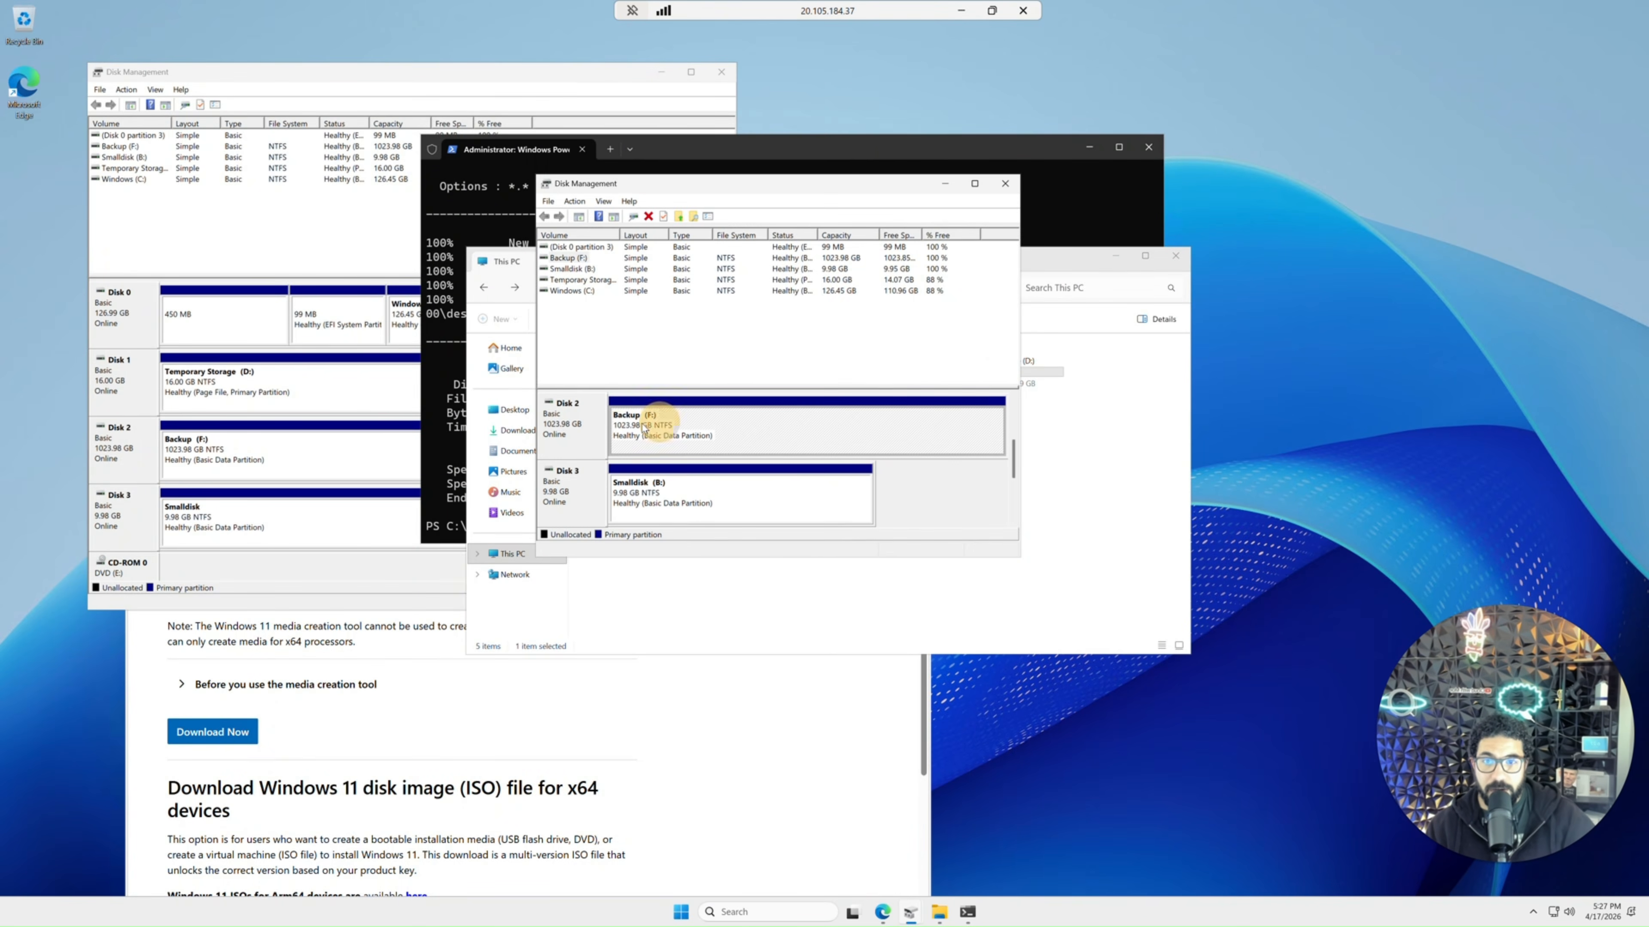
click(974, 184)
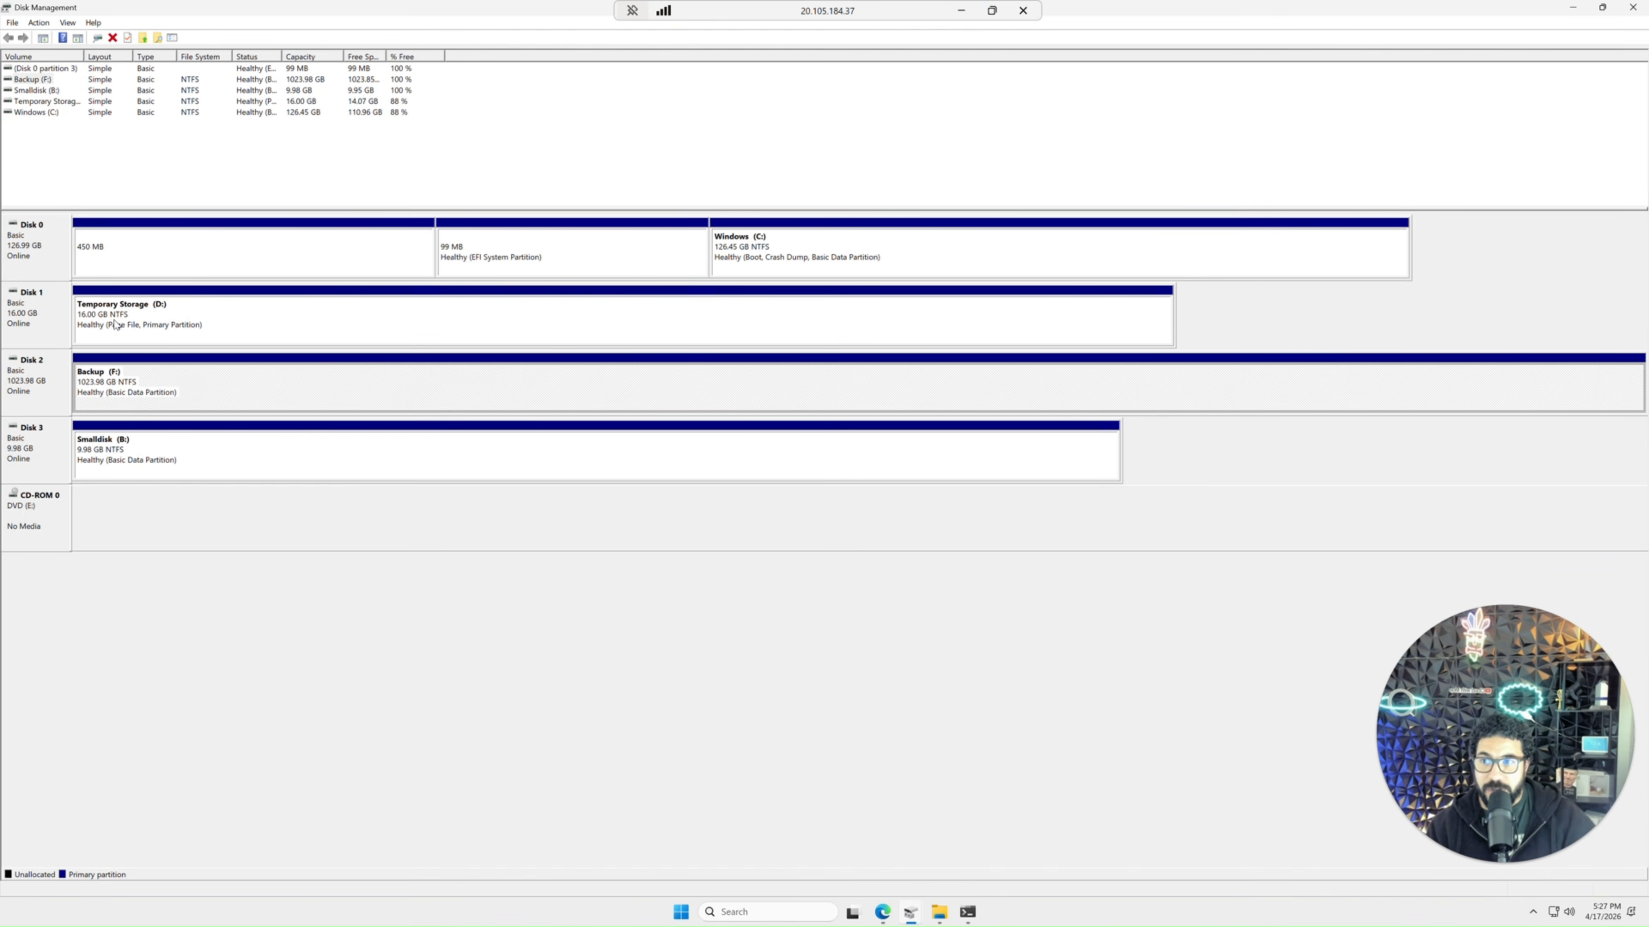
drag(428, 9, 489, 44)
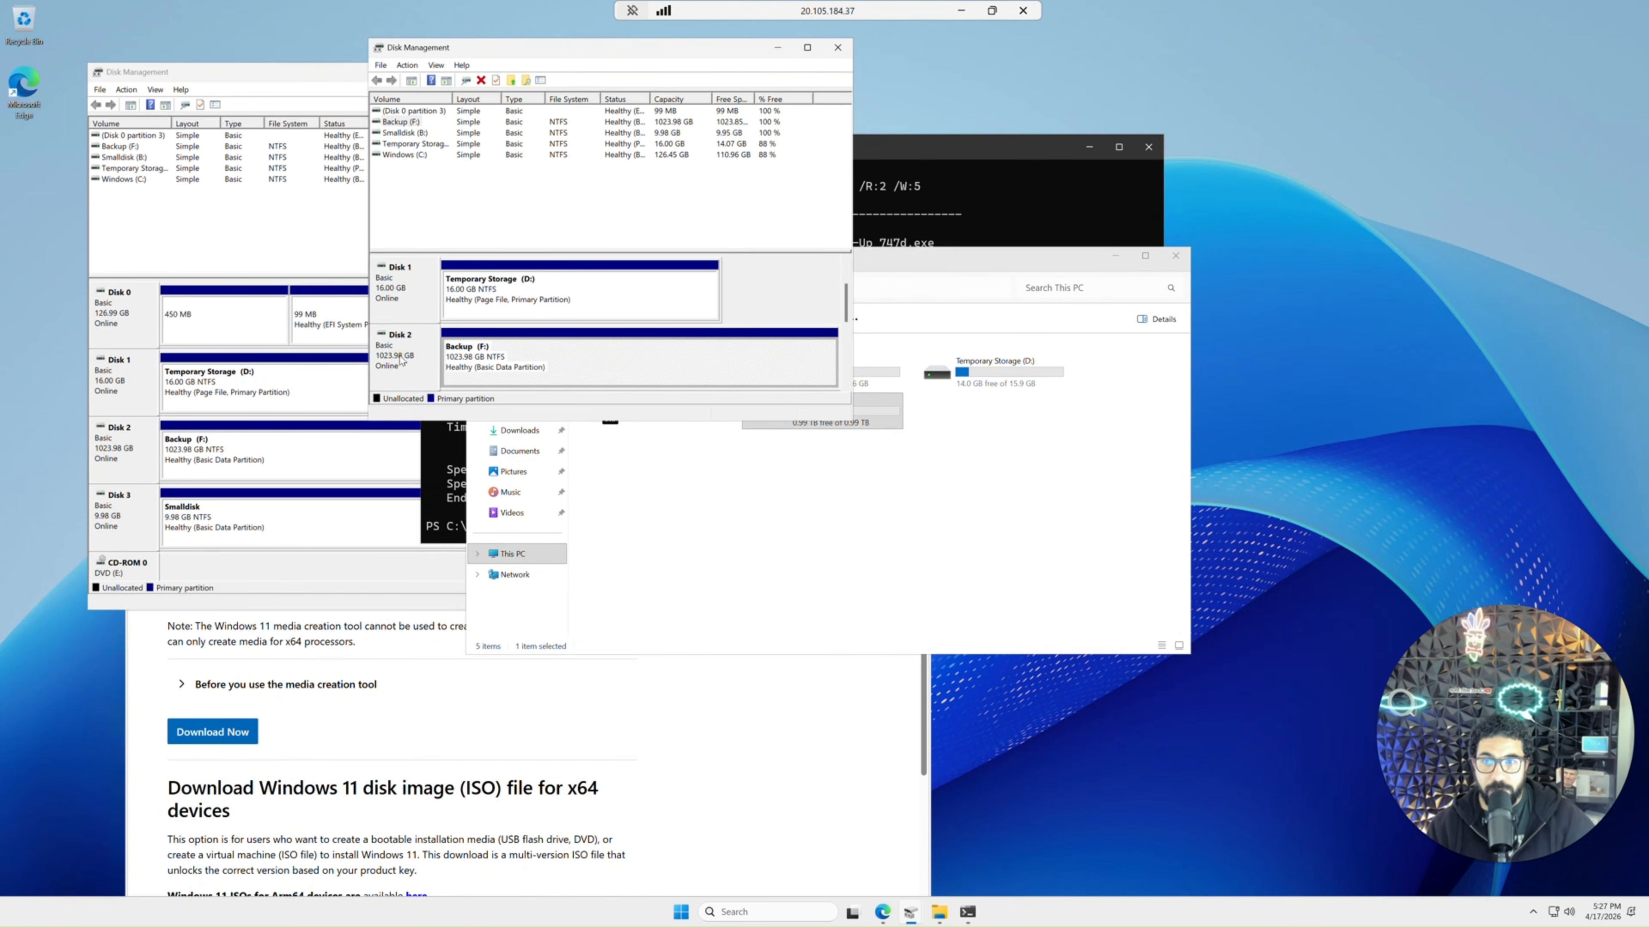
Take the Backup (F:) disk offline in Disk Management.
right_click(400, 361)
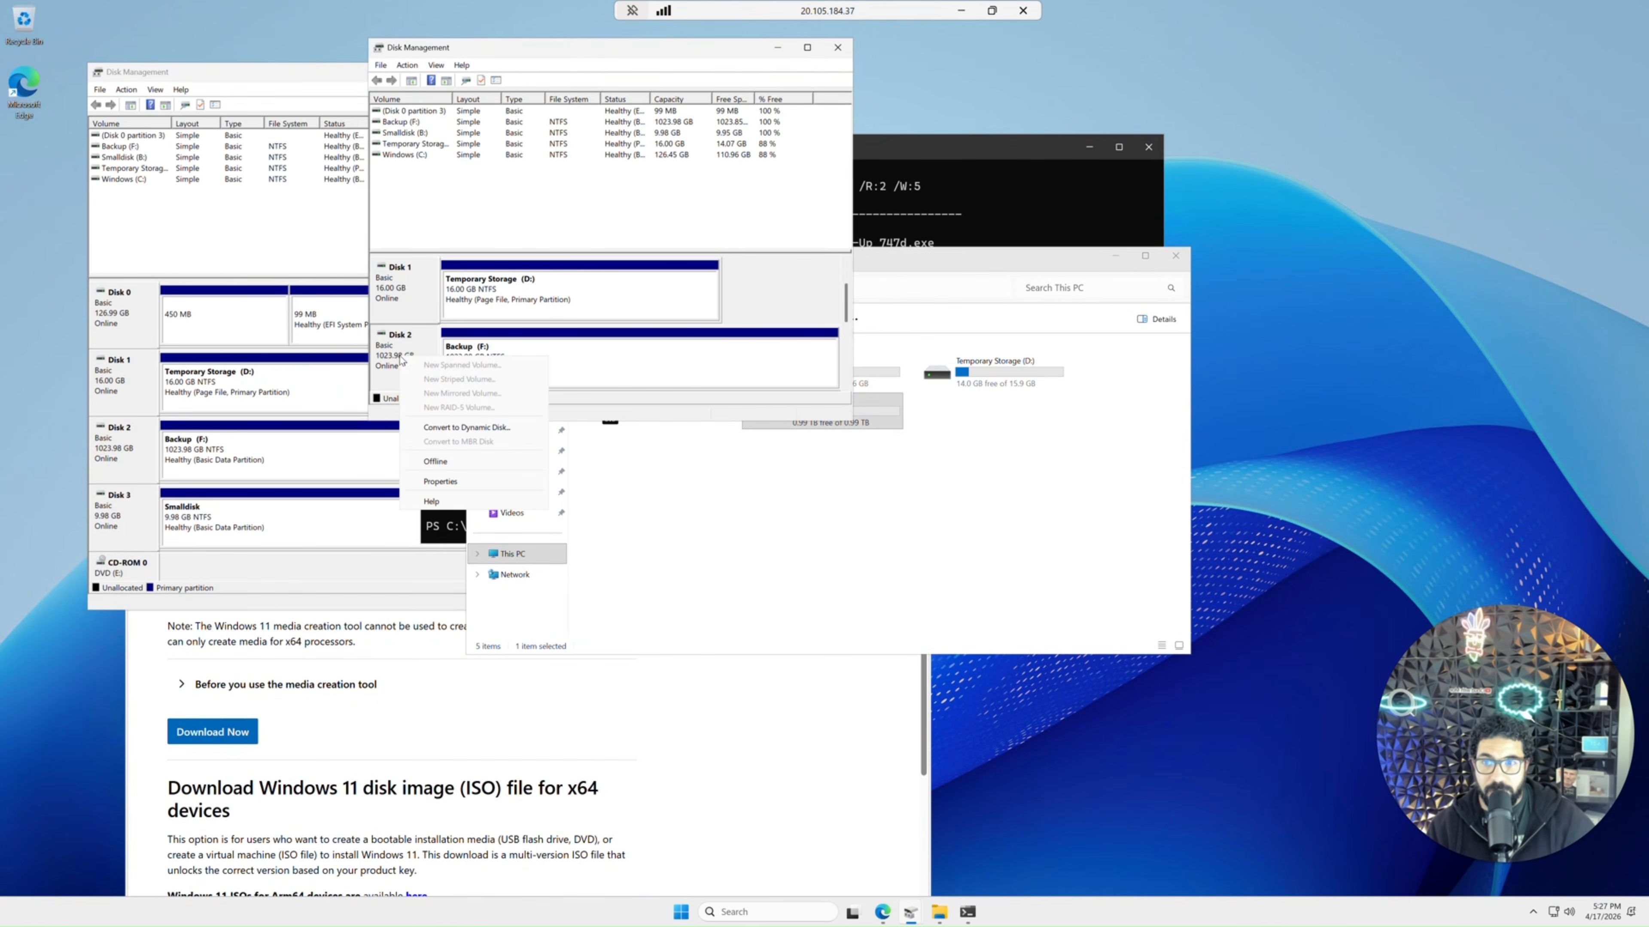
click(445, 466)
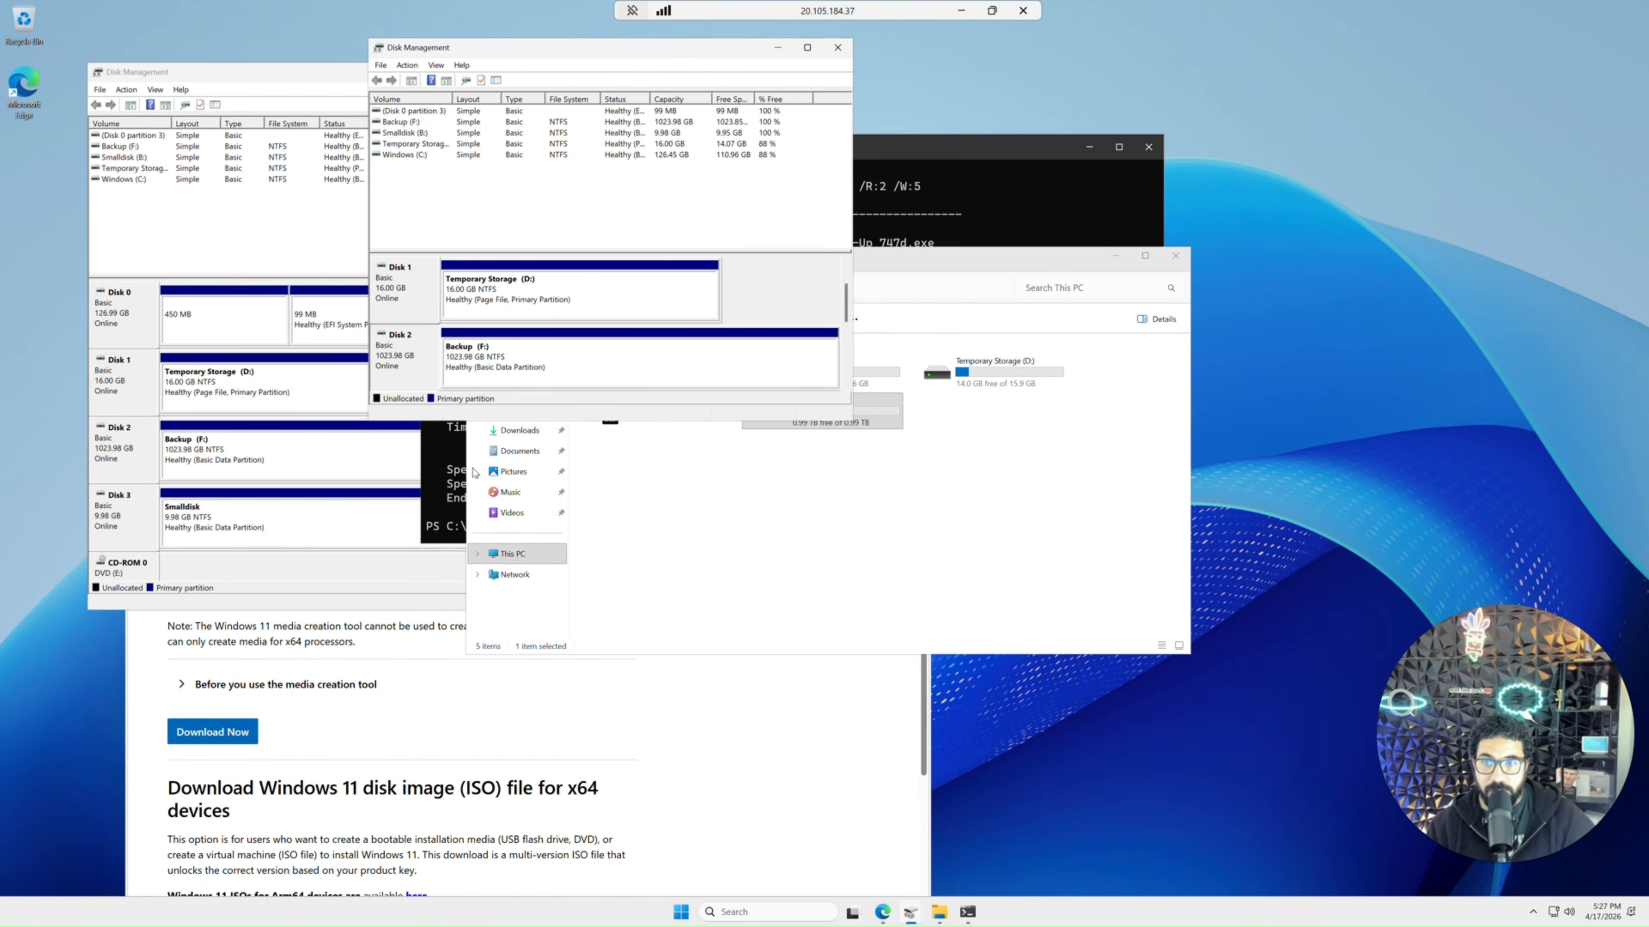
click(713, 508)
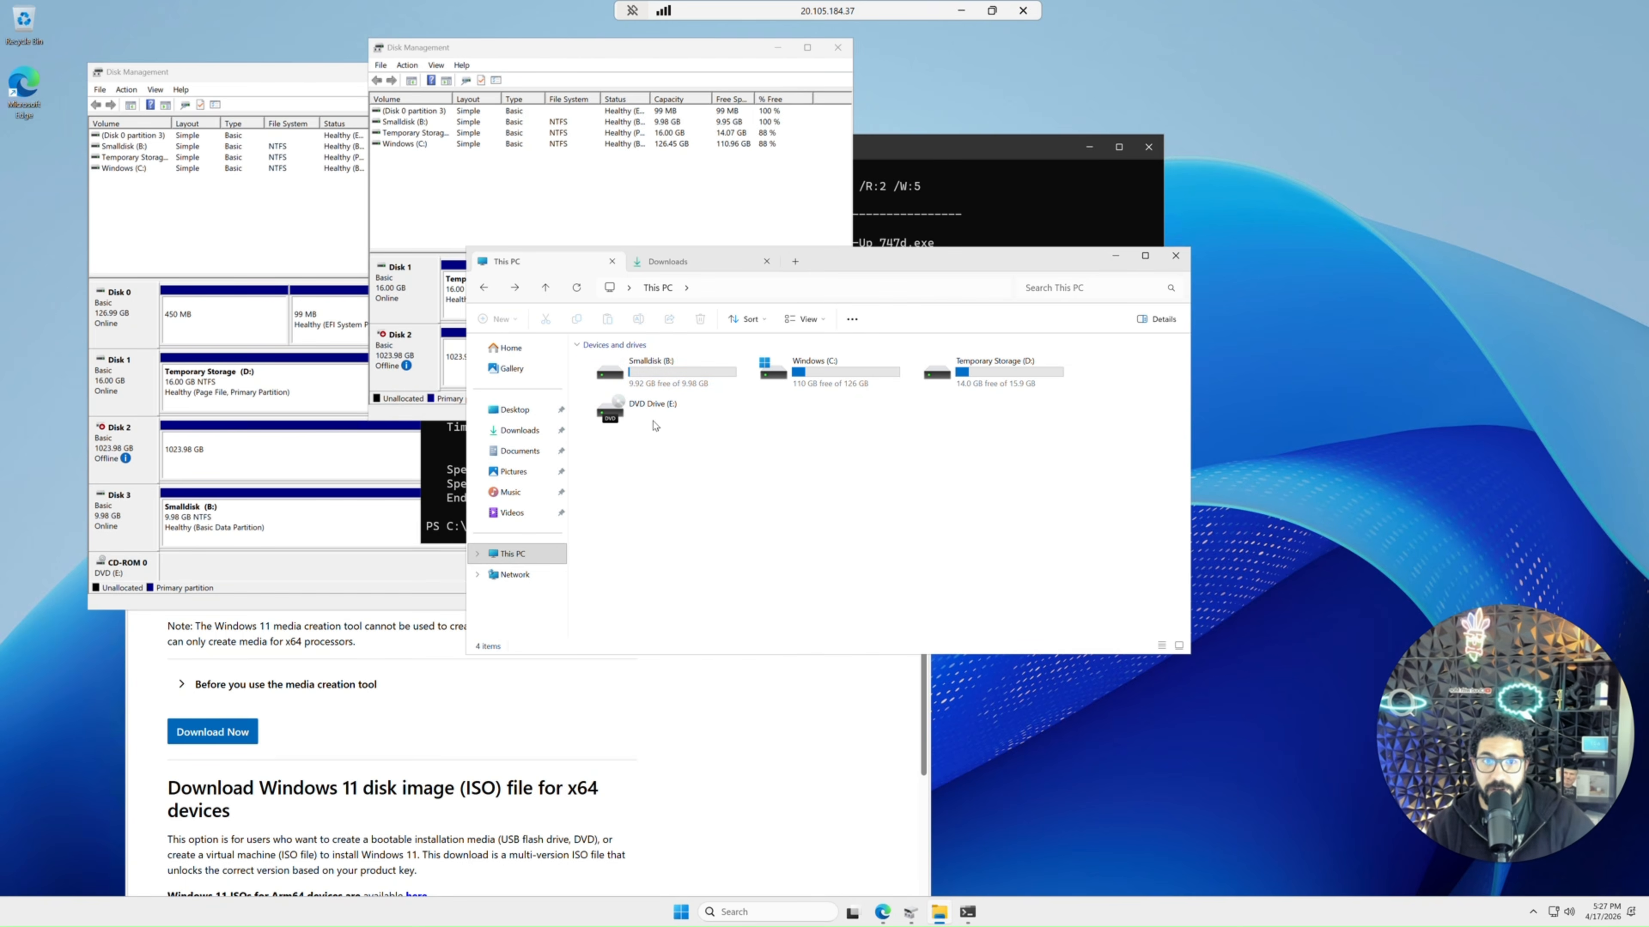
Detach the 1024 GiB disk1 from windows-vm's data disks in the Azure portal and apply the change.
click(961, 10)
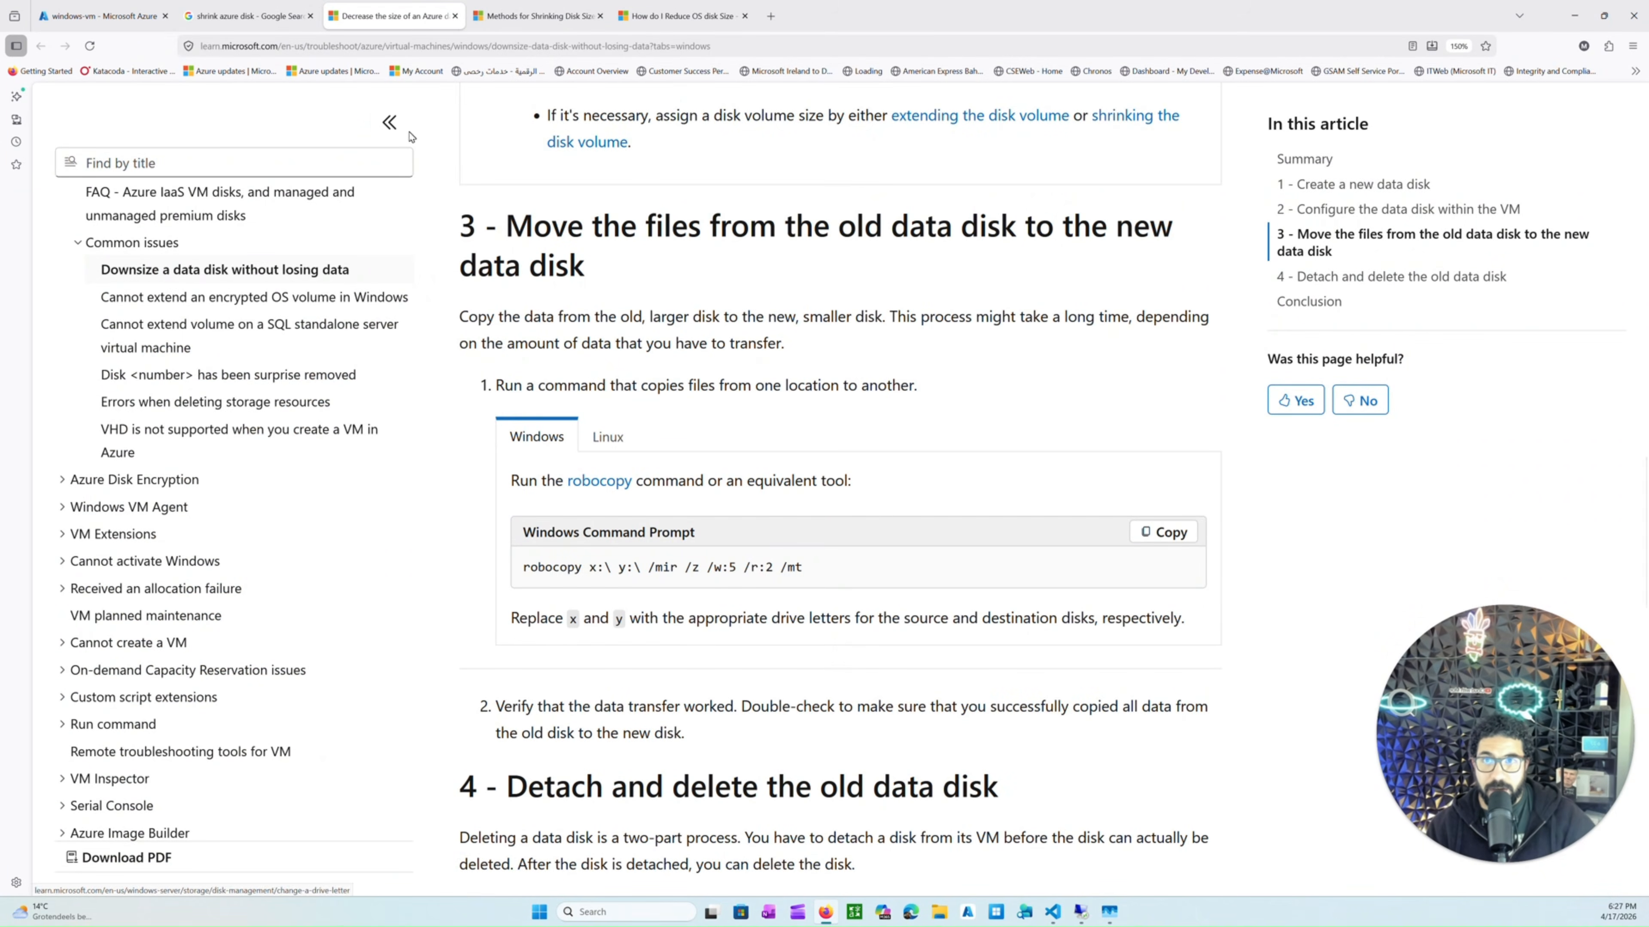
click(100, 15)
drag(1503, 703, 1493, 167)
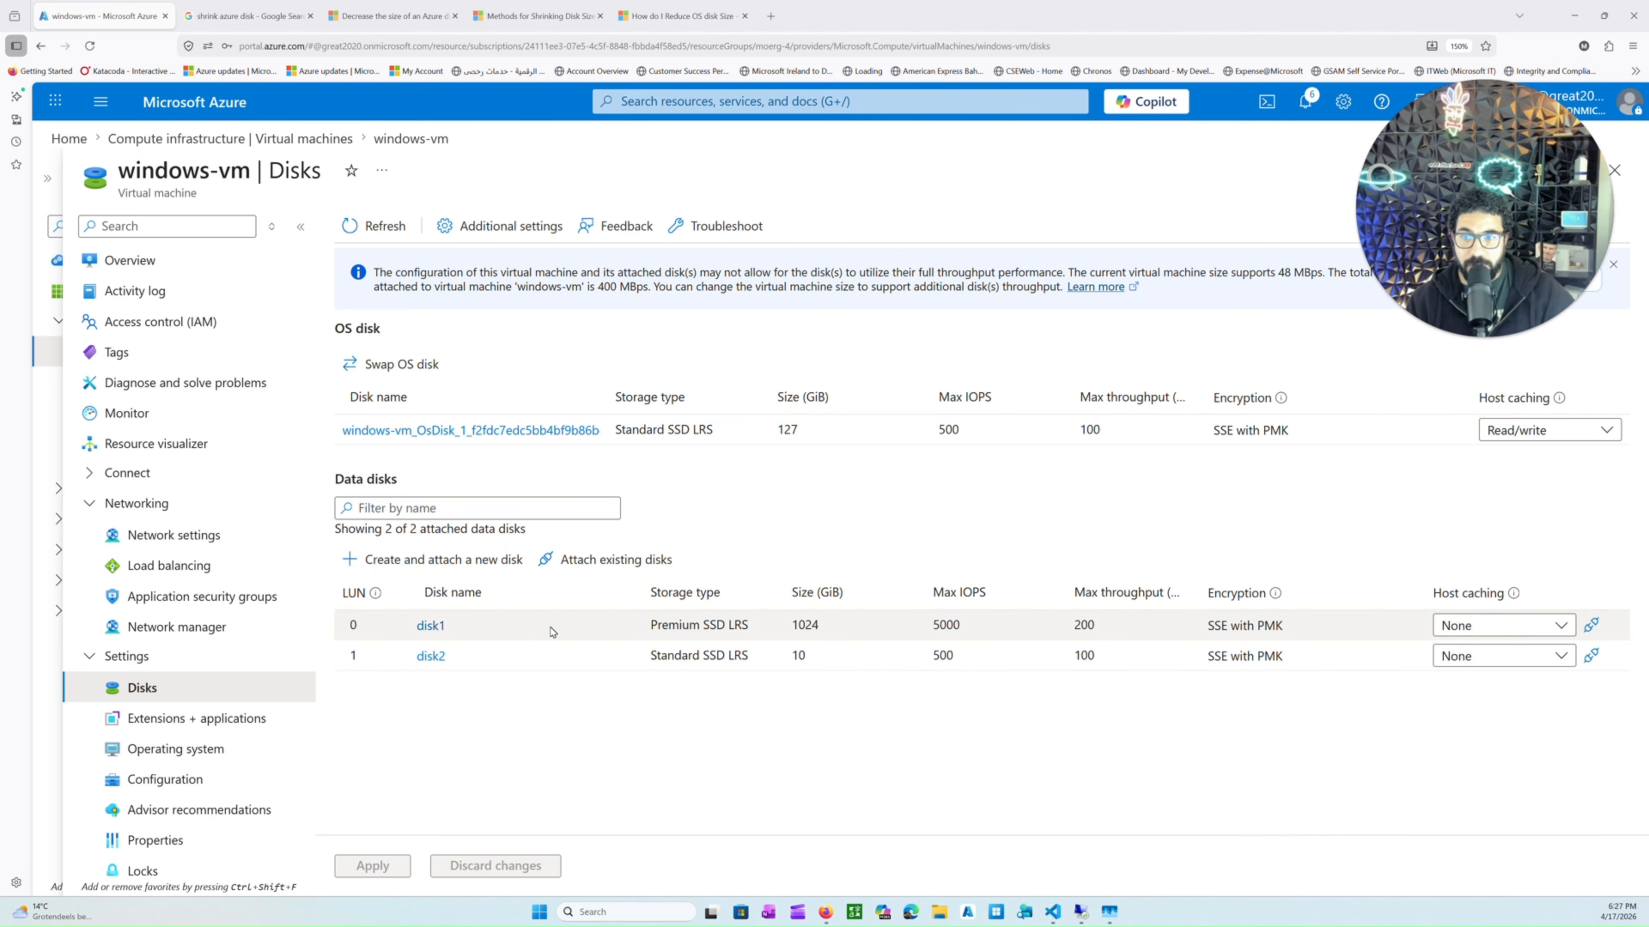
double_click(816, 625)
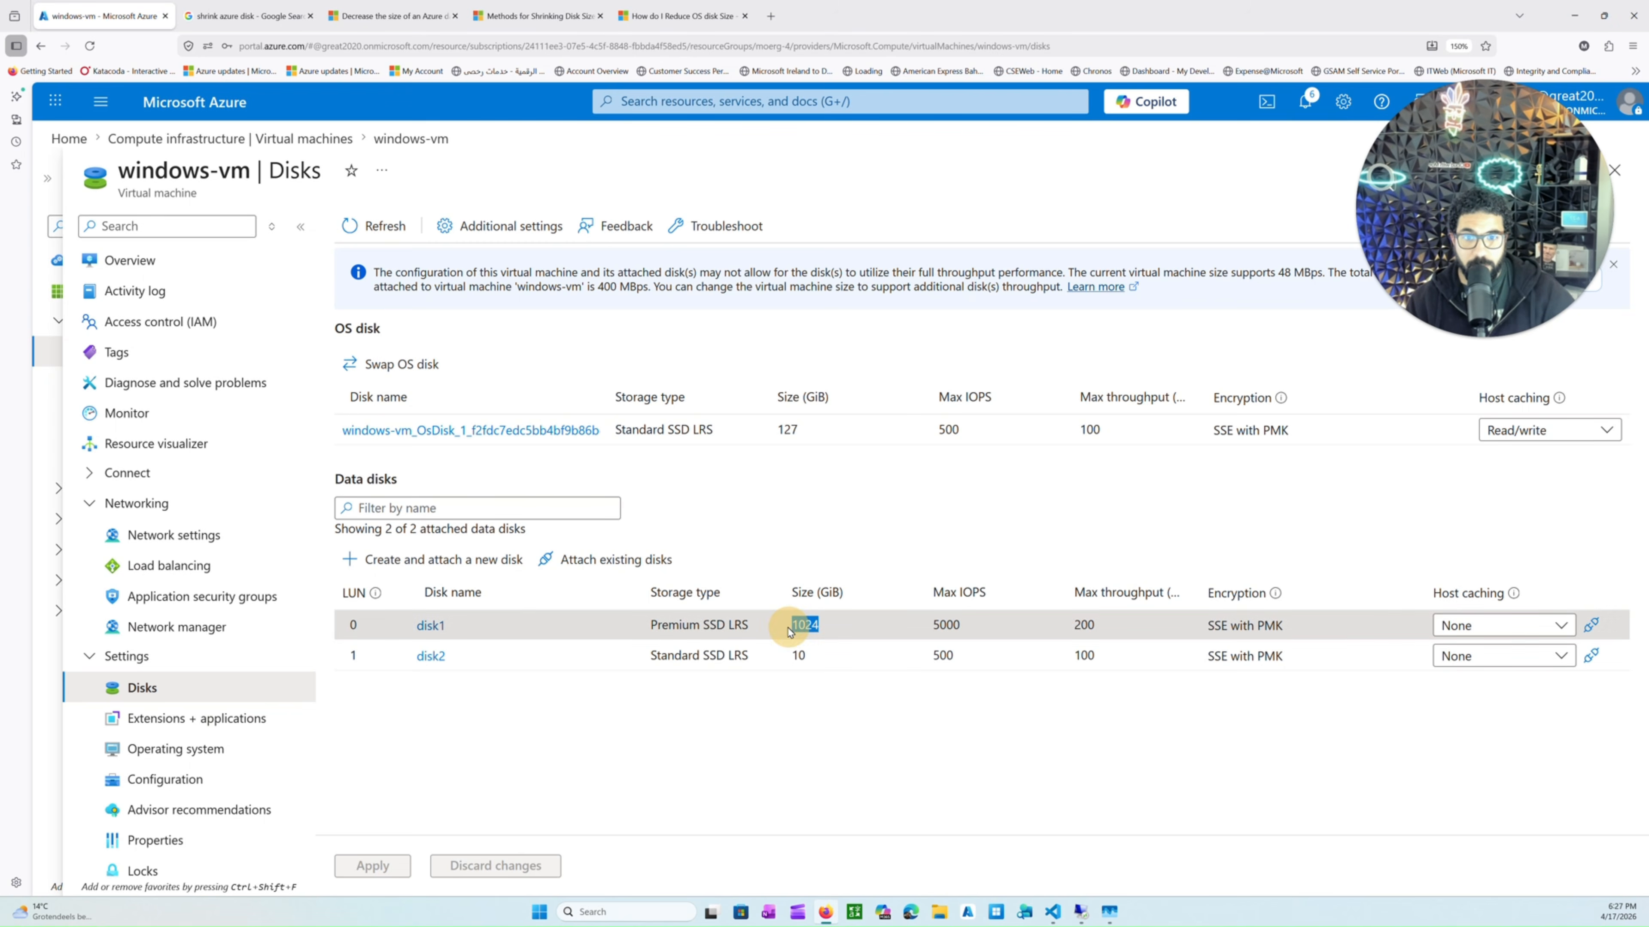
click(1590, 628)
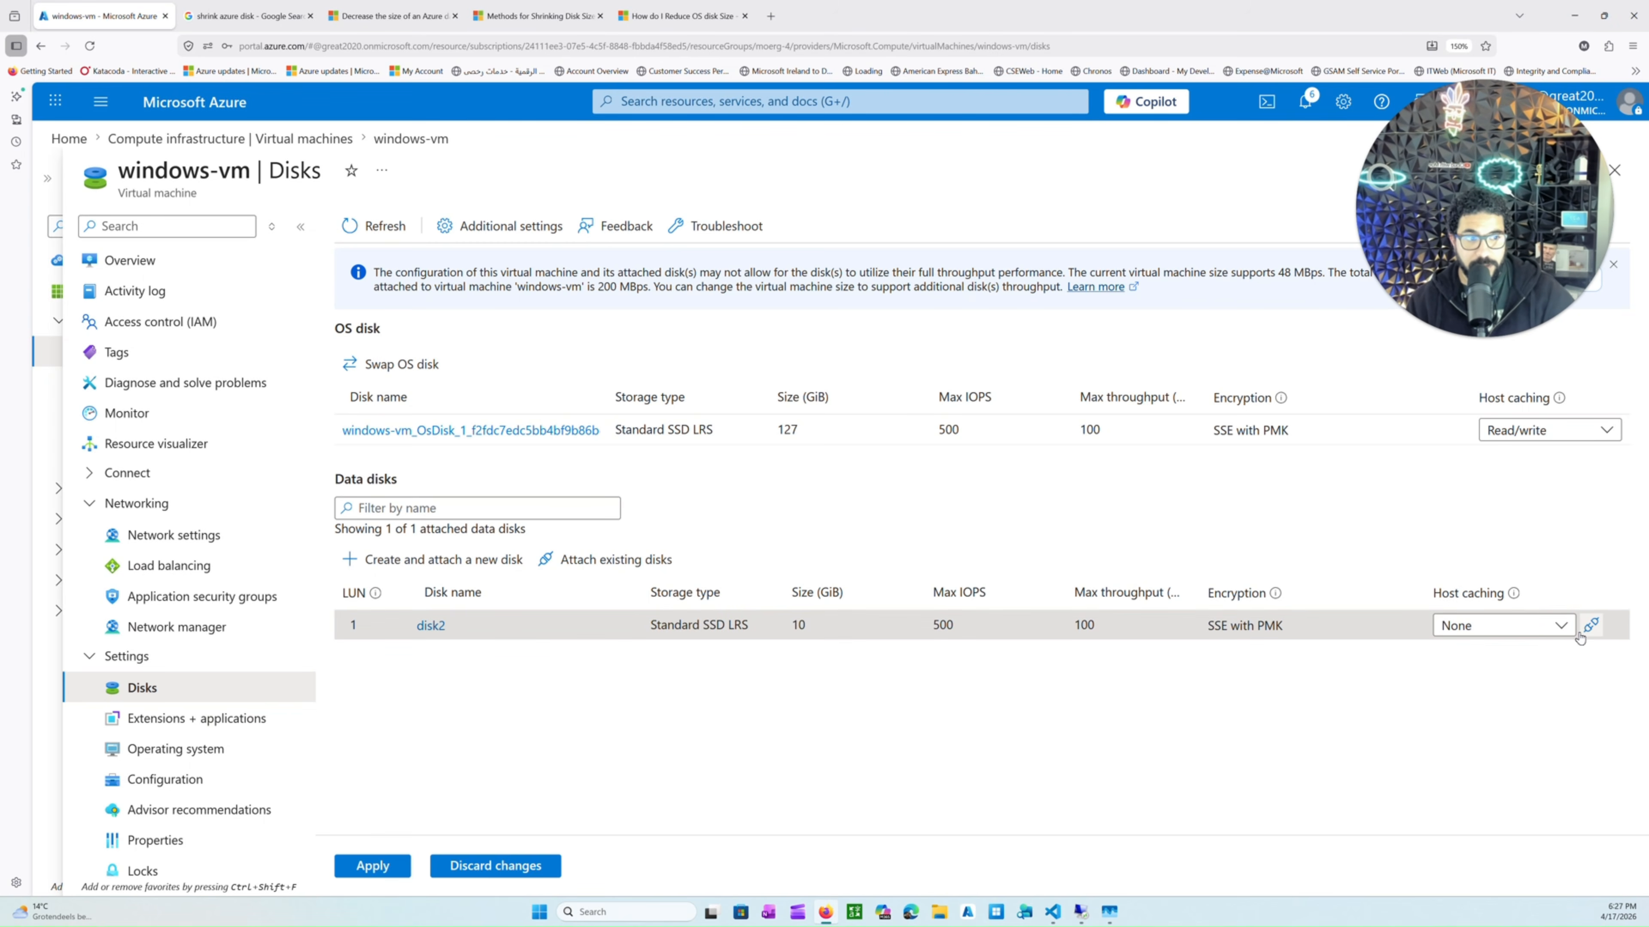
click(372, 866)
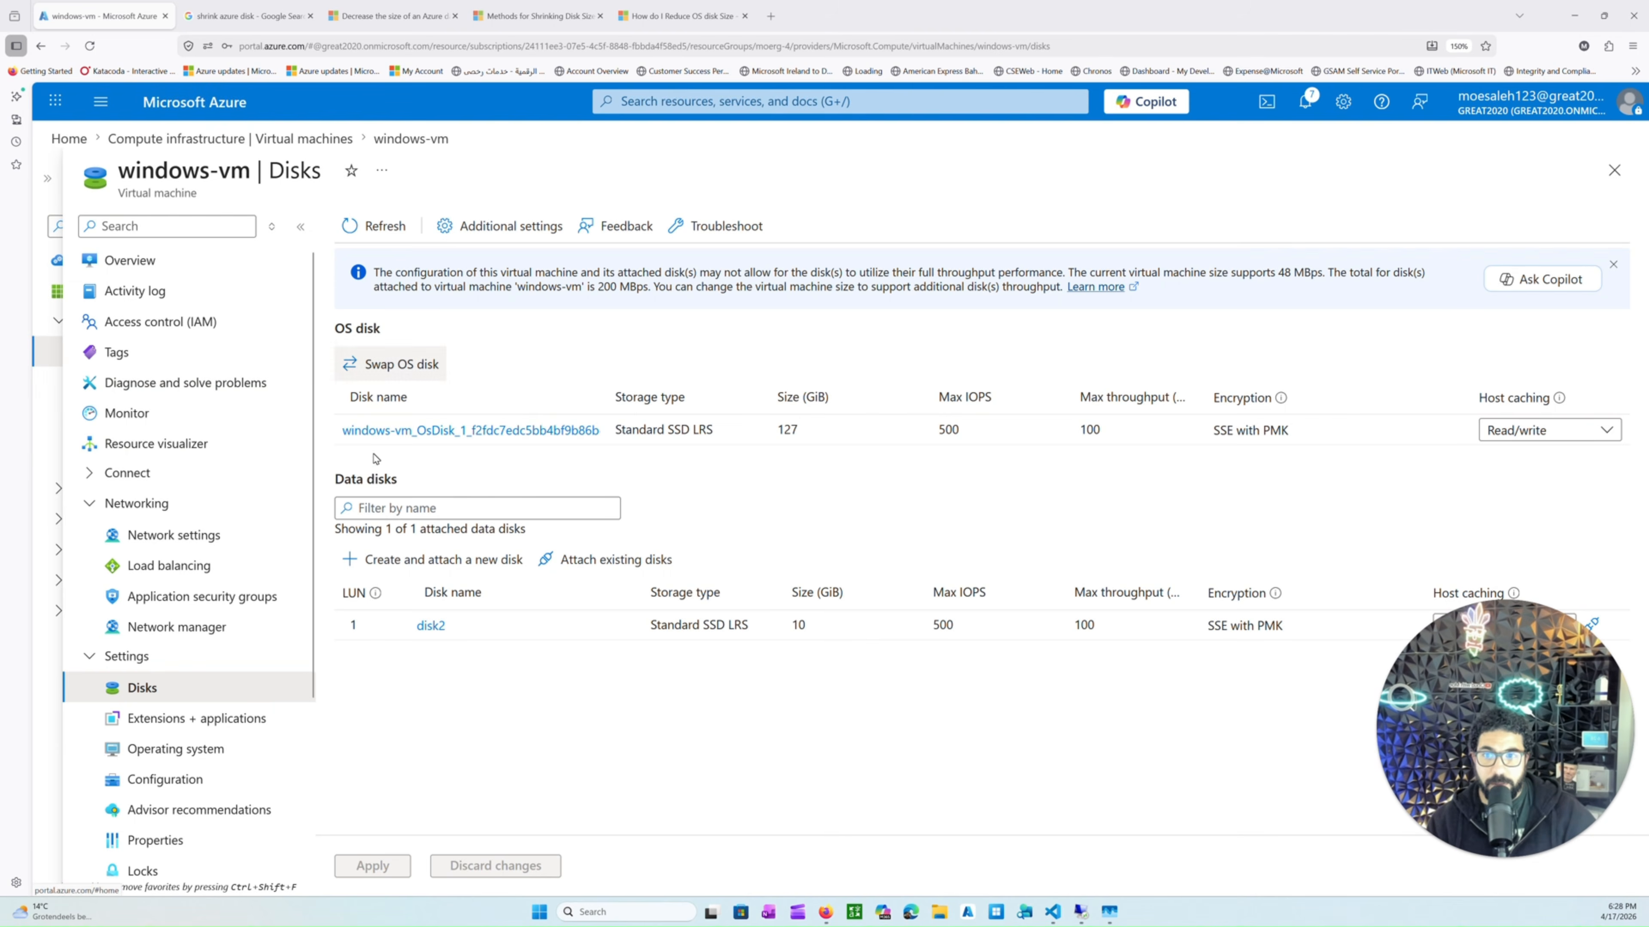
Open the Disks list and compare disk1's and disk2's disk state, size and storage type.
click(668, 102)
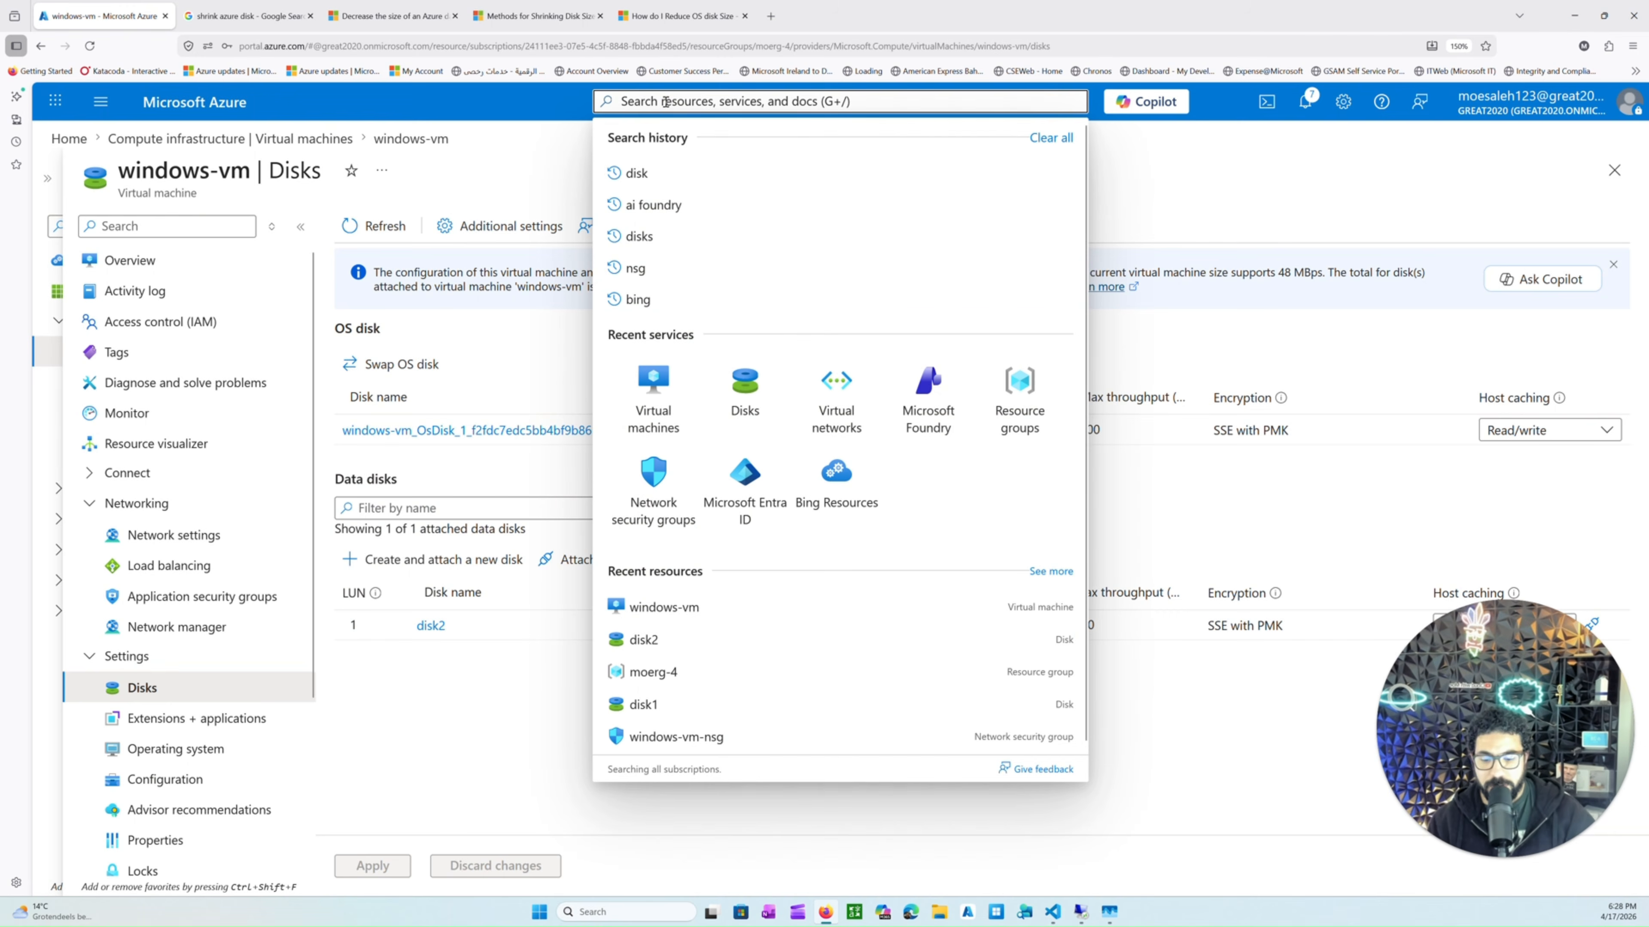
text(disk)
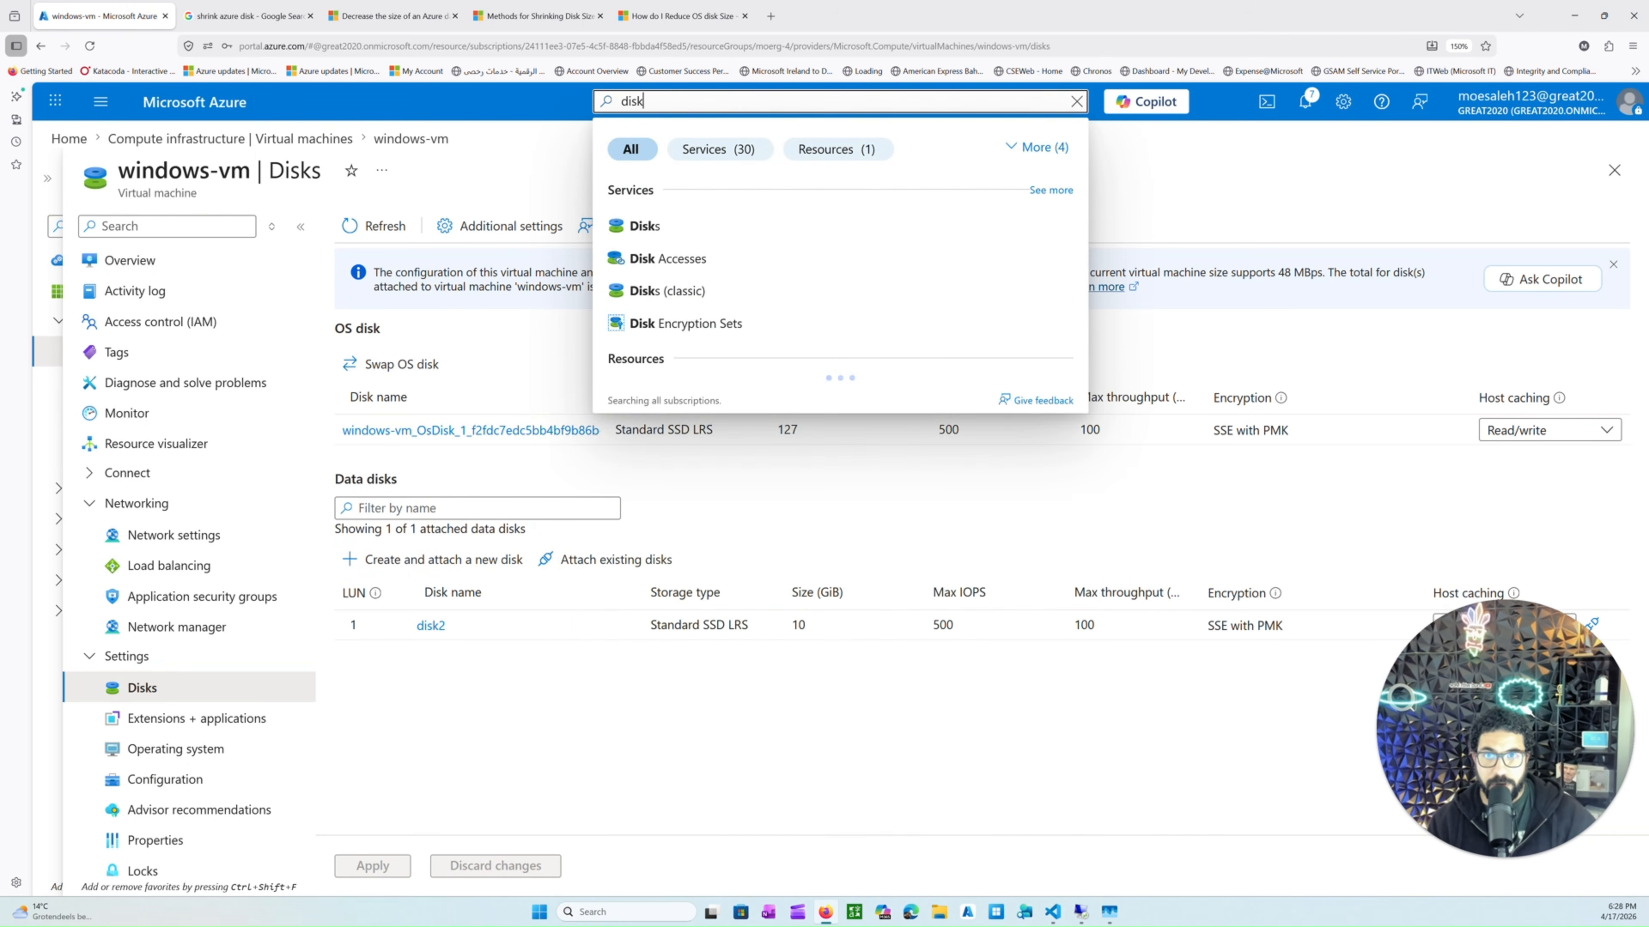
click(648, 241)
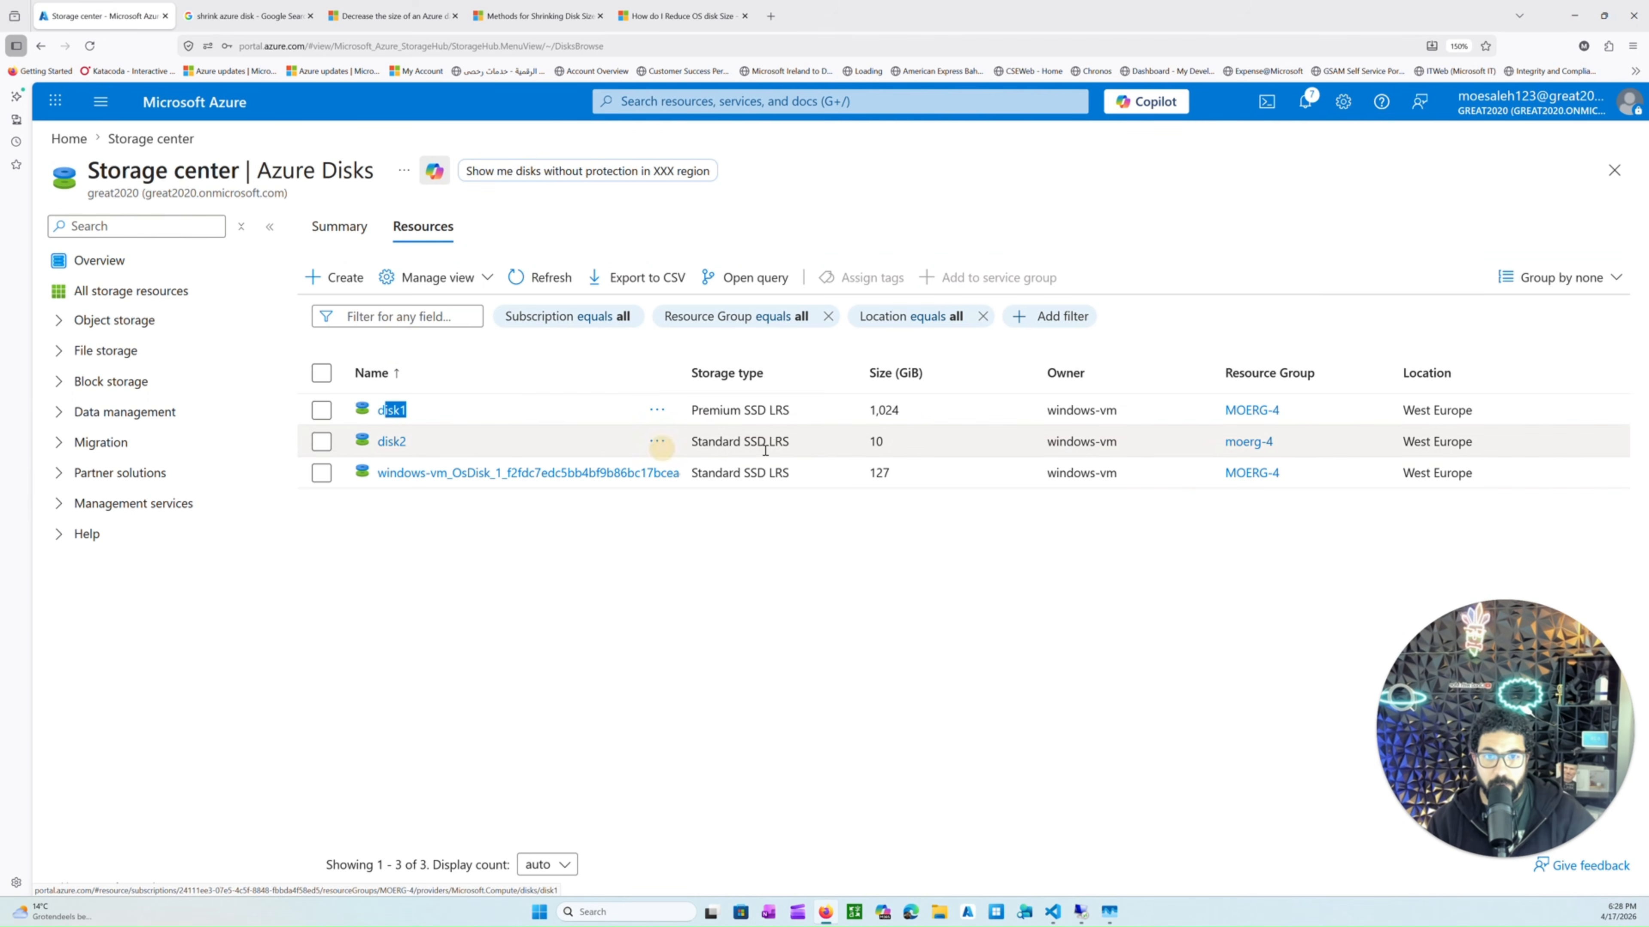
click(930, 407)
click(391, 409)
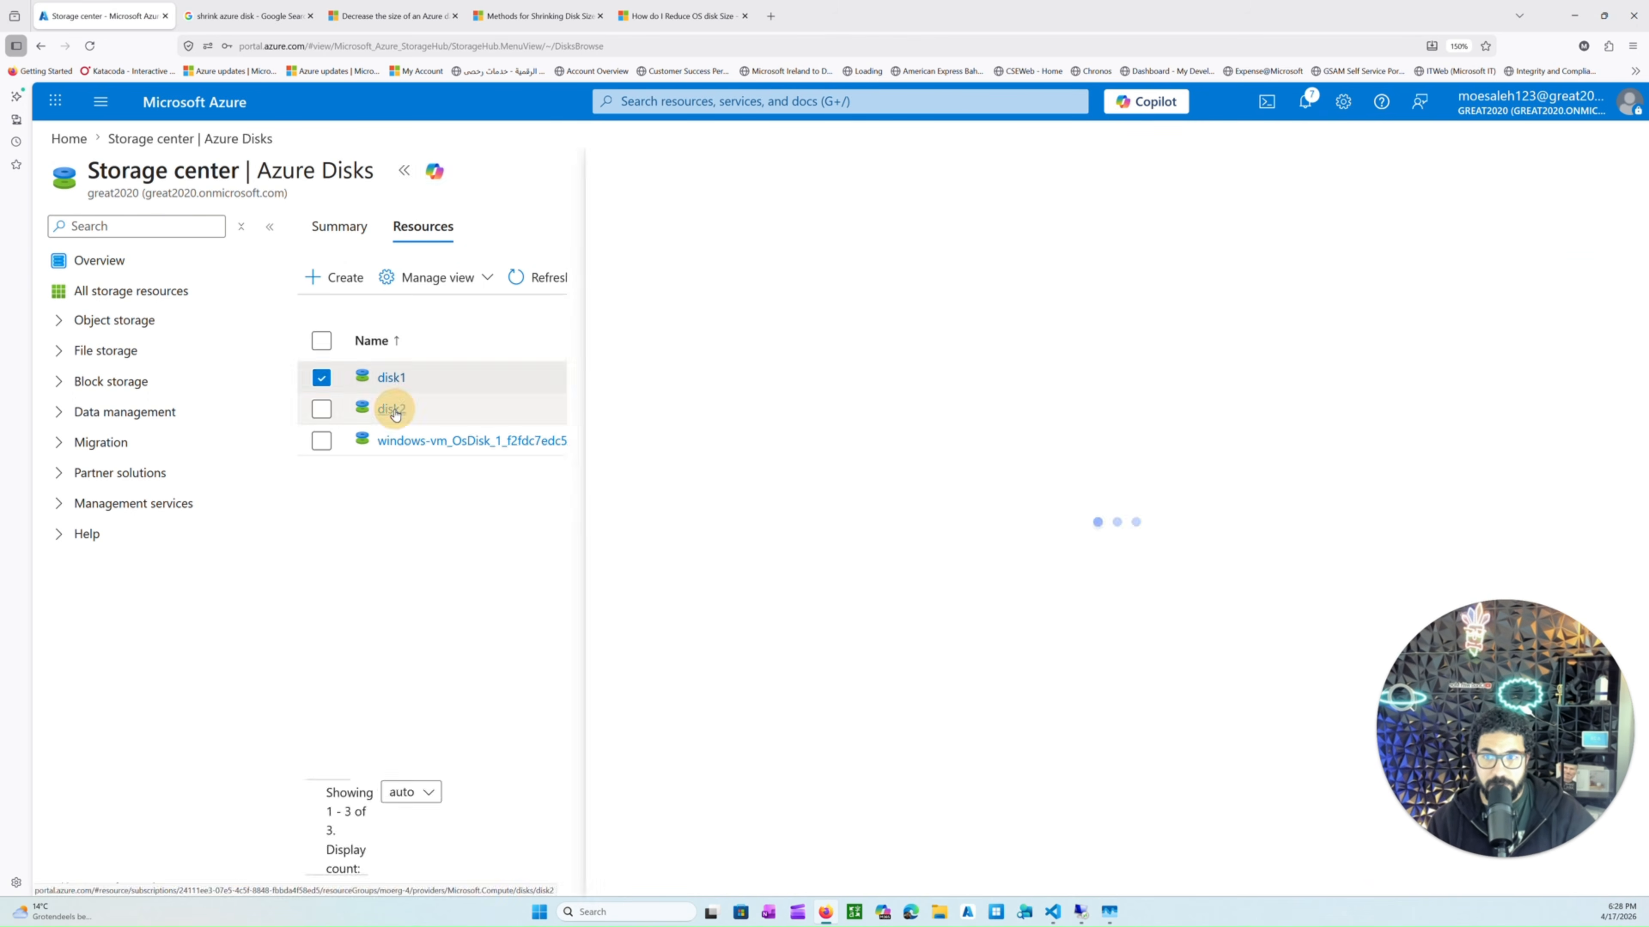
click(405, 171)
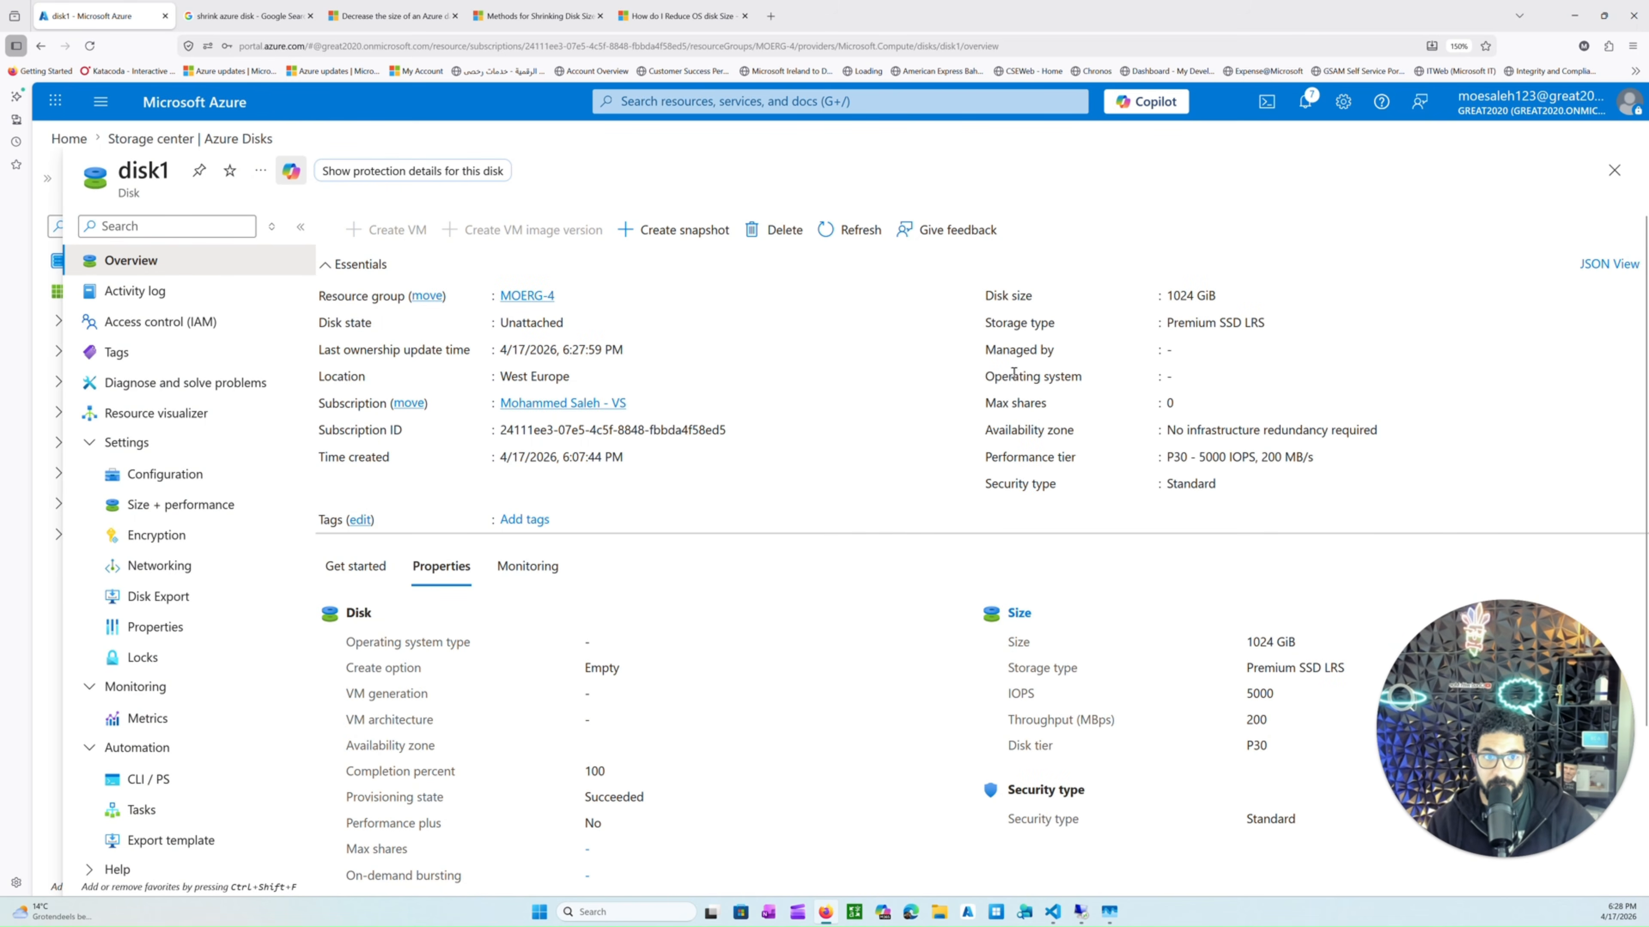
drag(995, 349, 1150, 409)
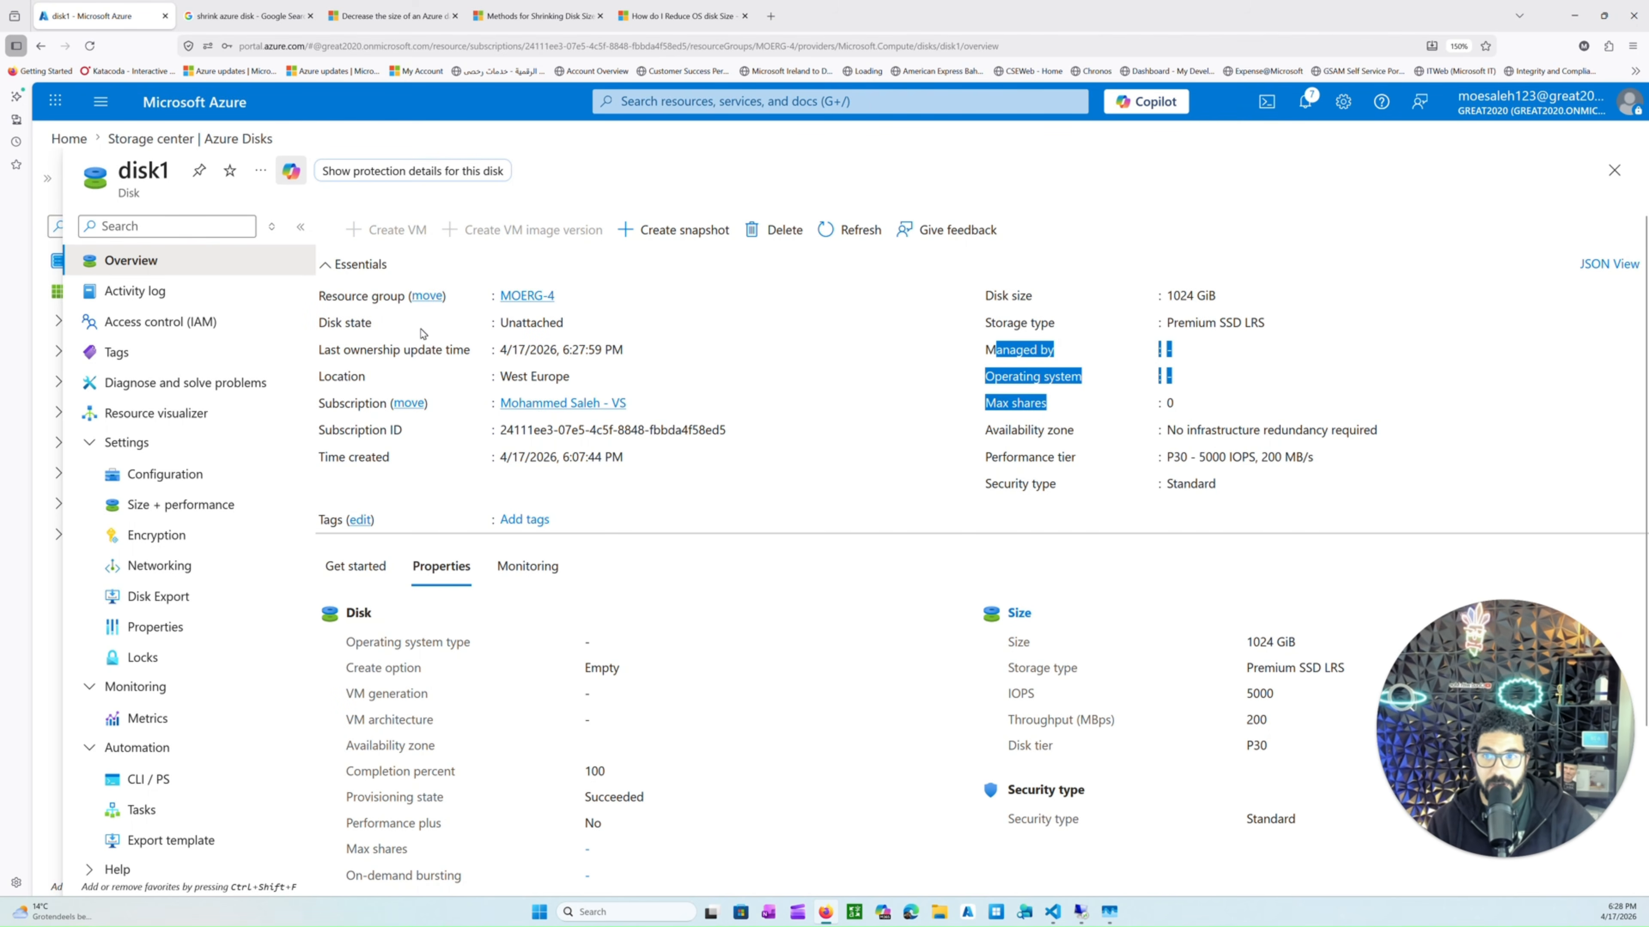
drag(320, 323, 557, 323)
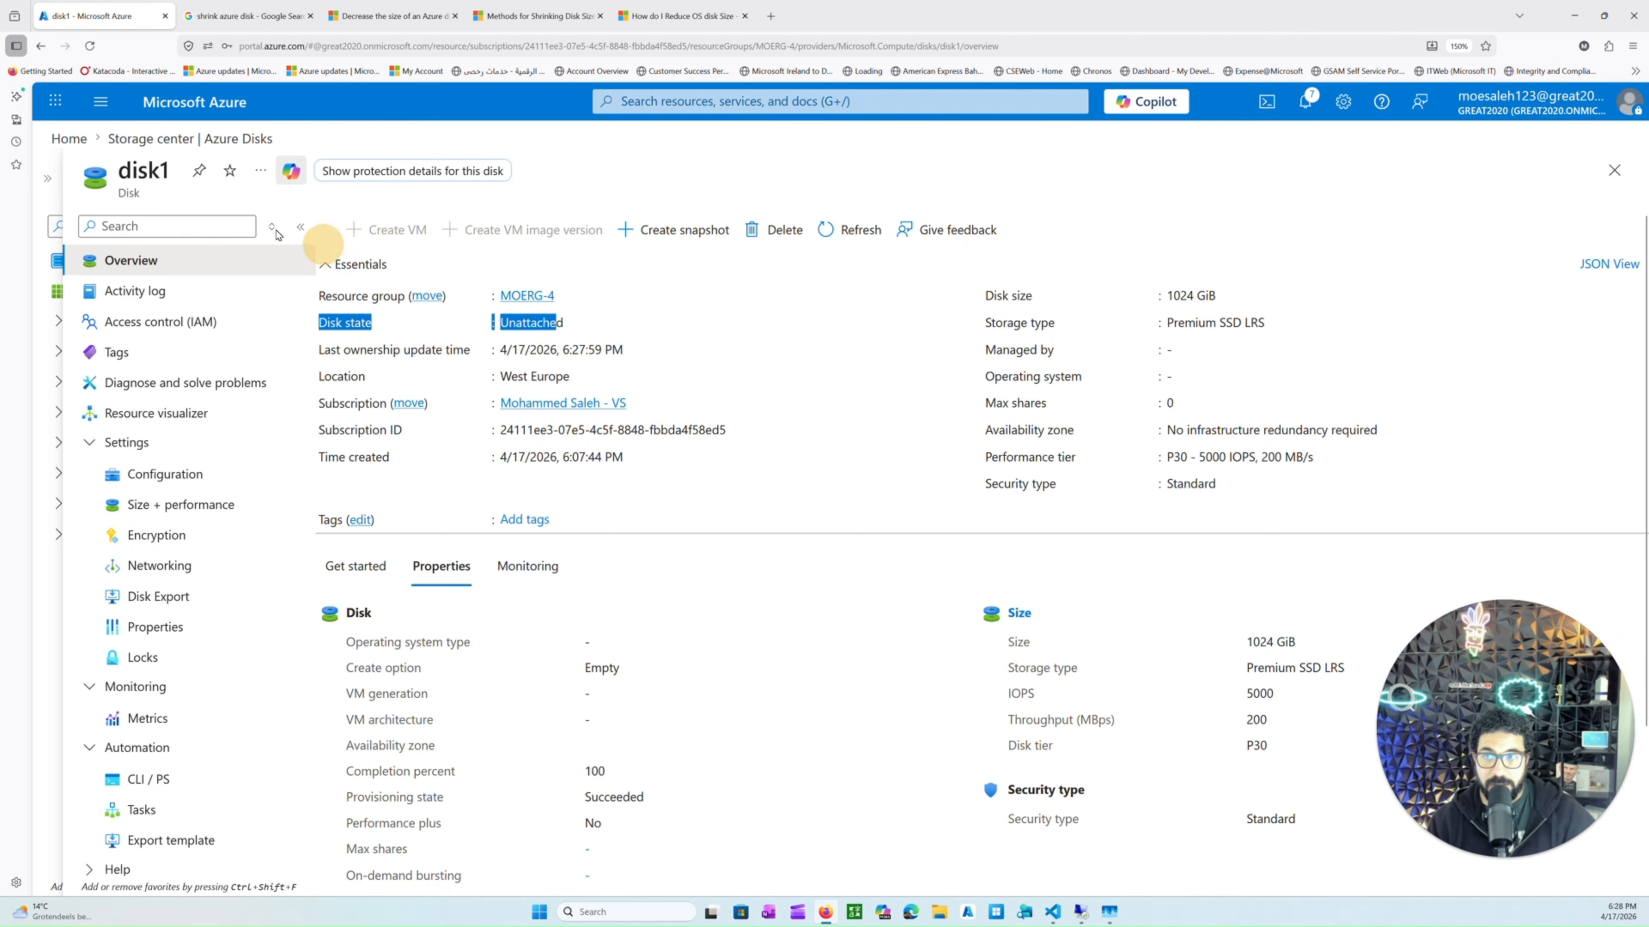
click(228, 138)
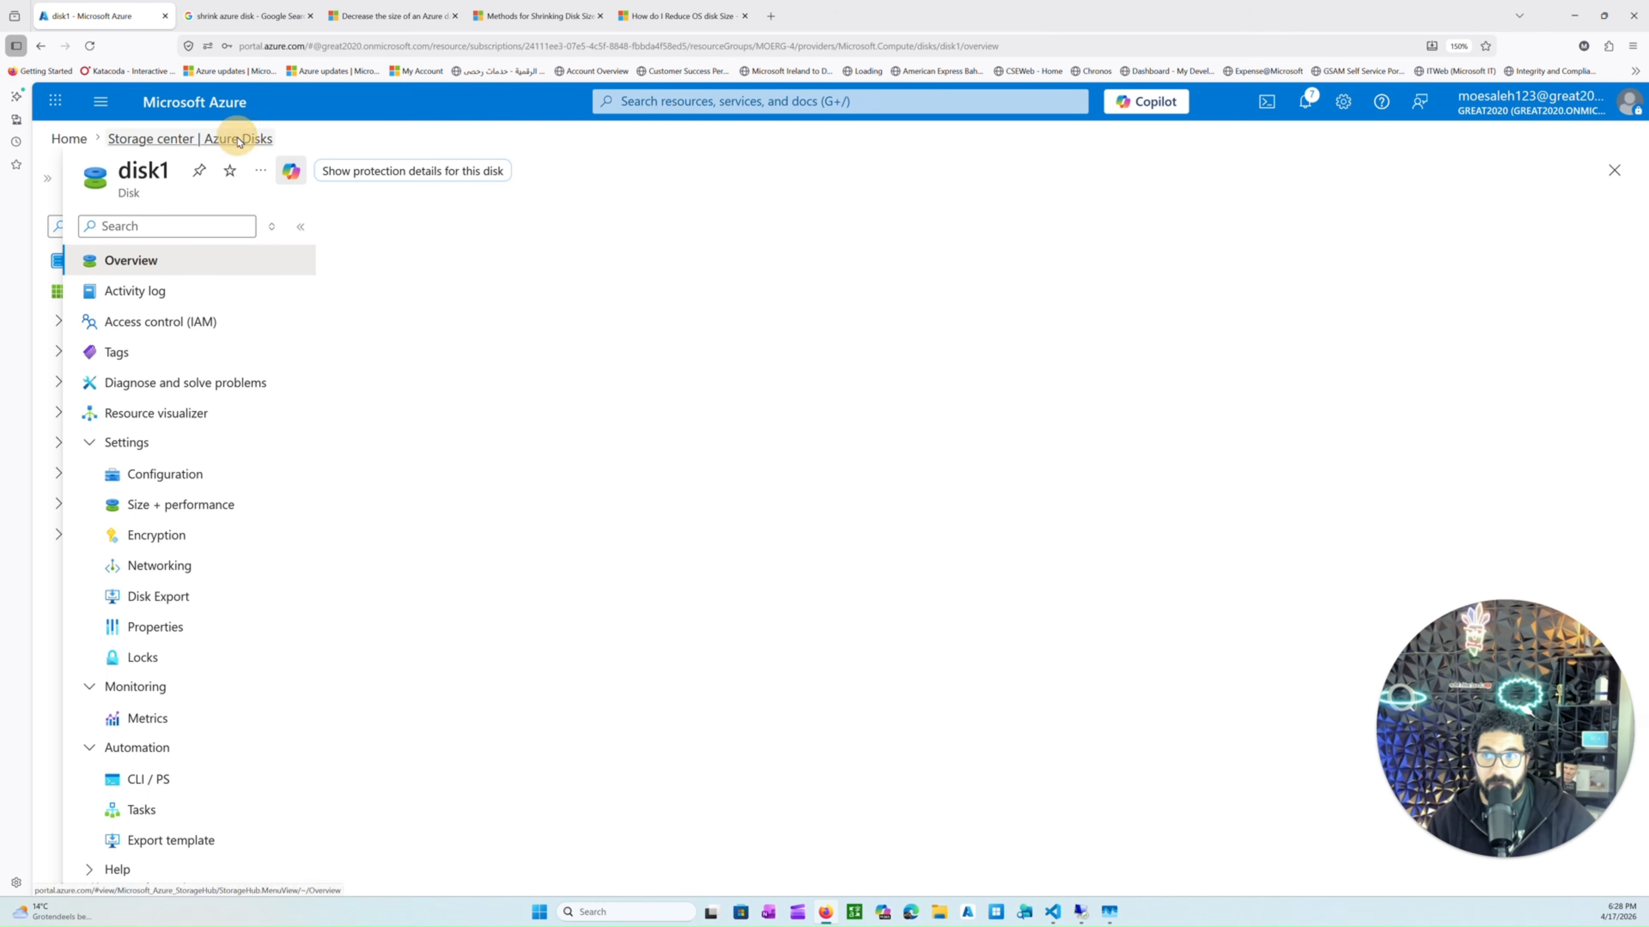
click(386, 438)
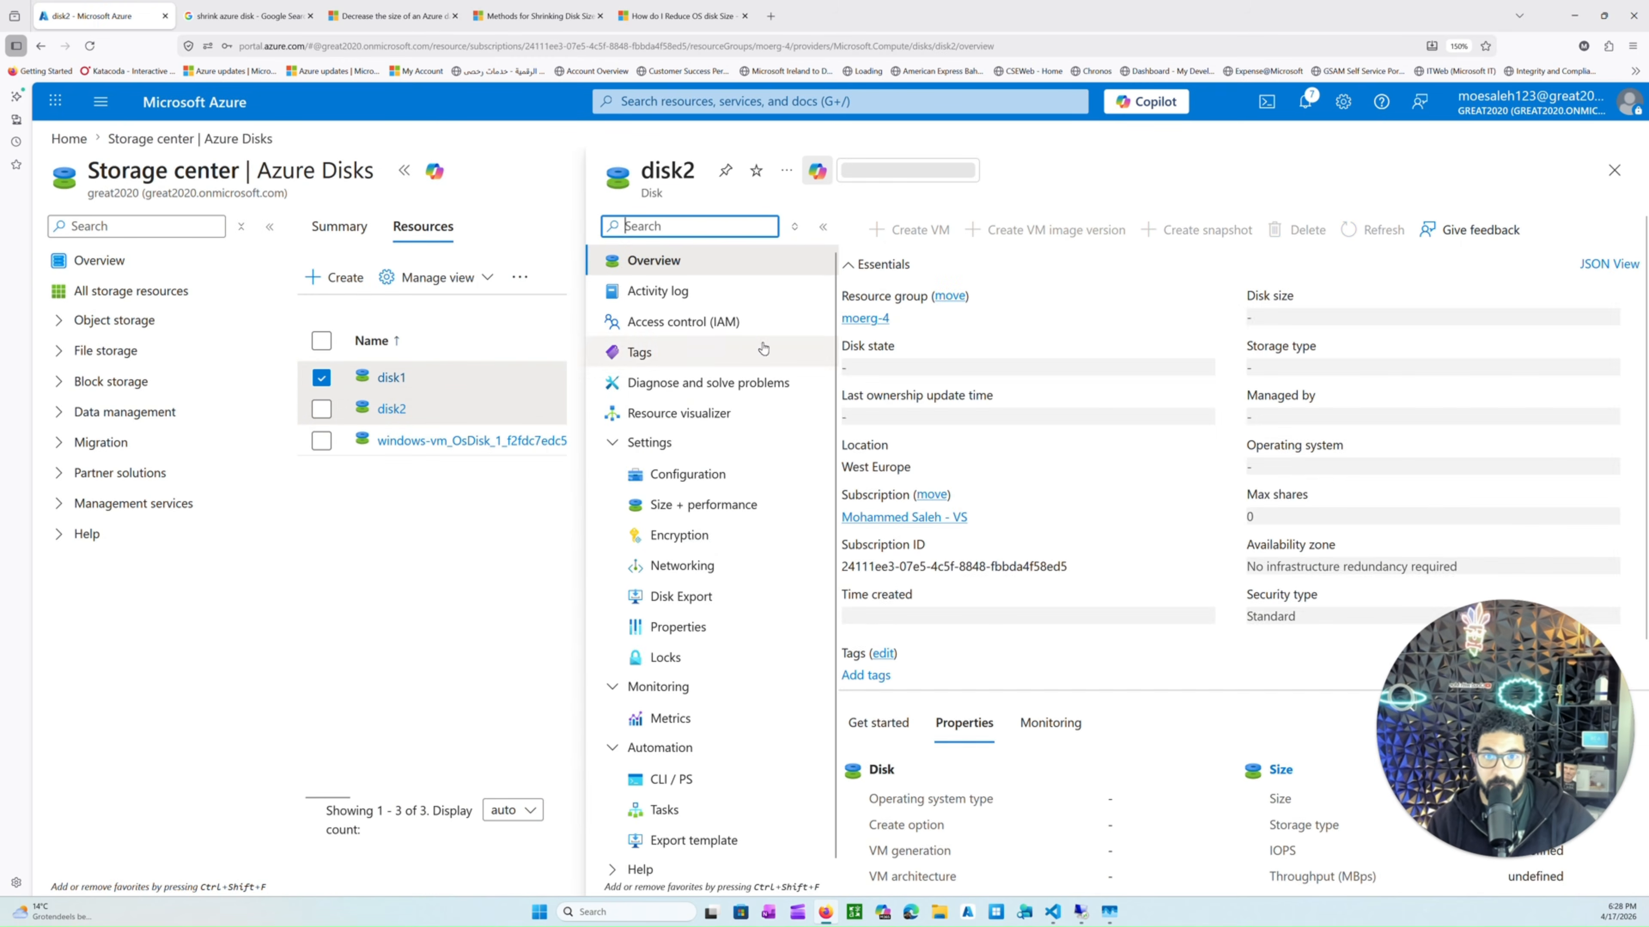
double_click(846, 370)
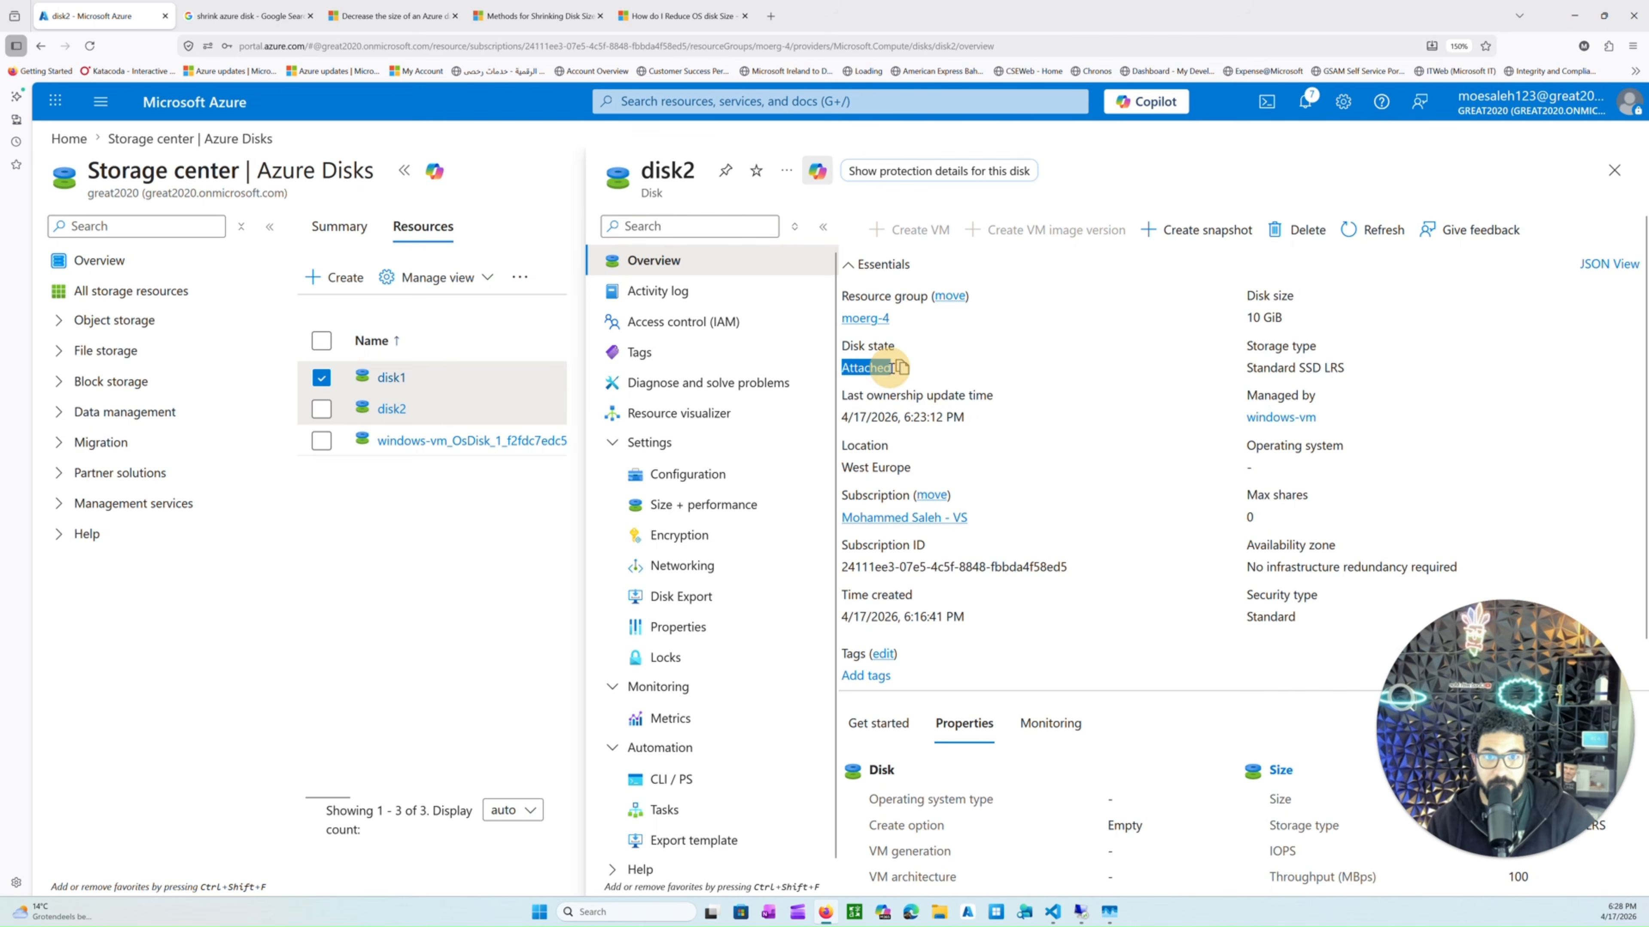
double_click(1271, 368)
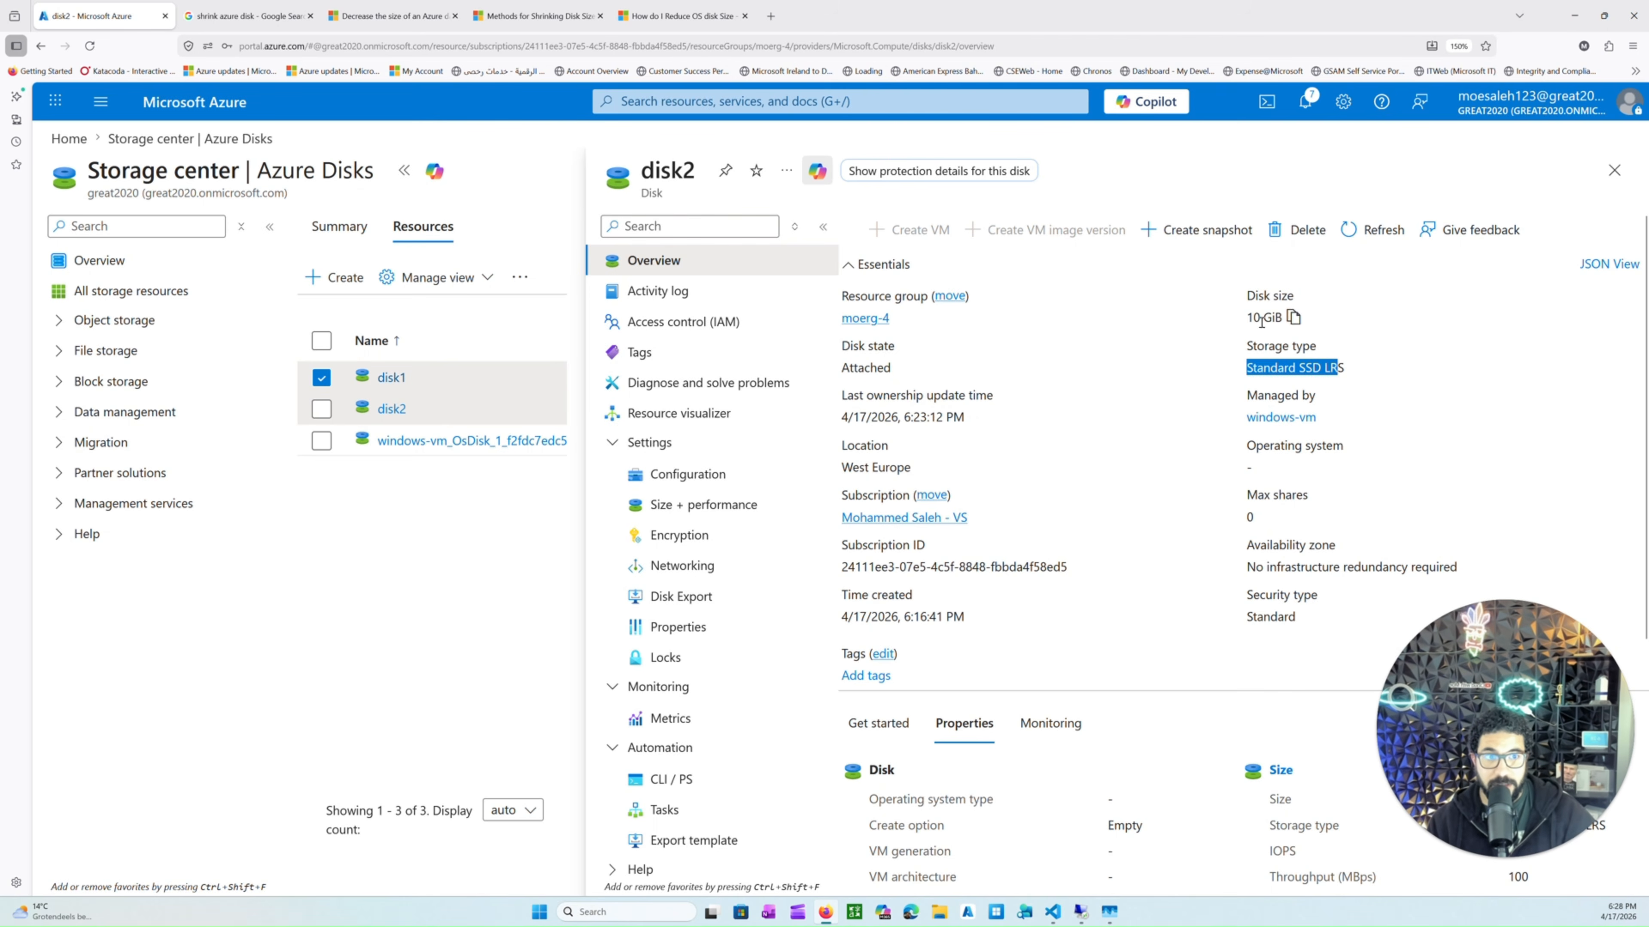
drag(1253, 318, 1276, 318)
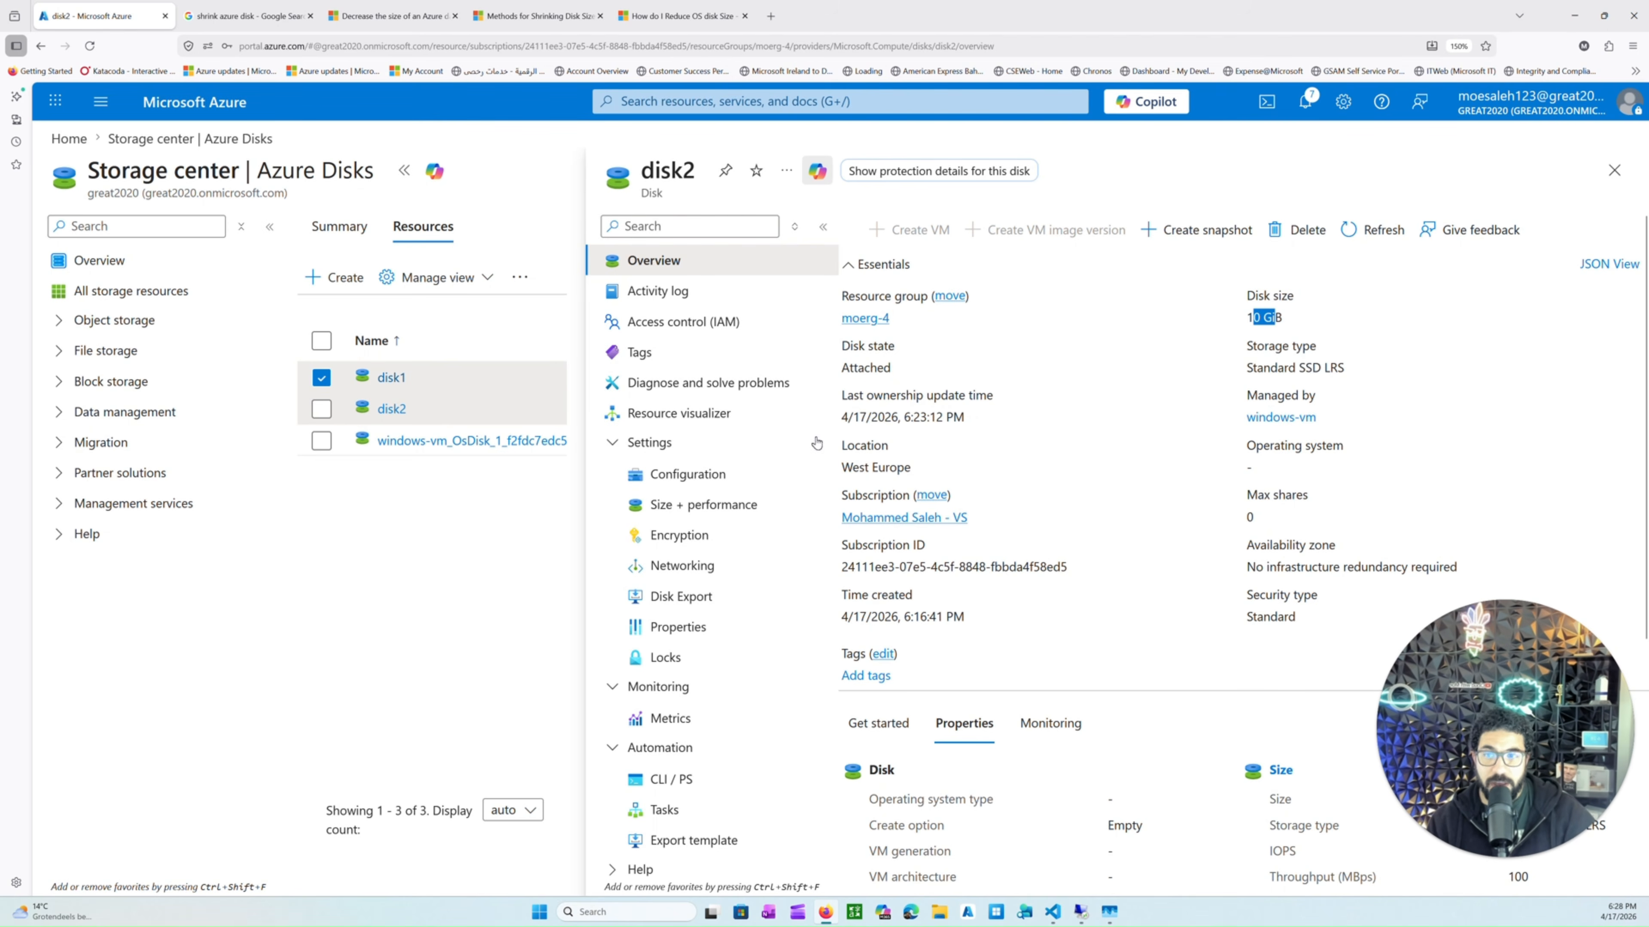
Delete the detached disk1 and confirm the deletion.
click(388, 377)
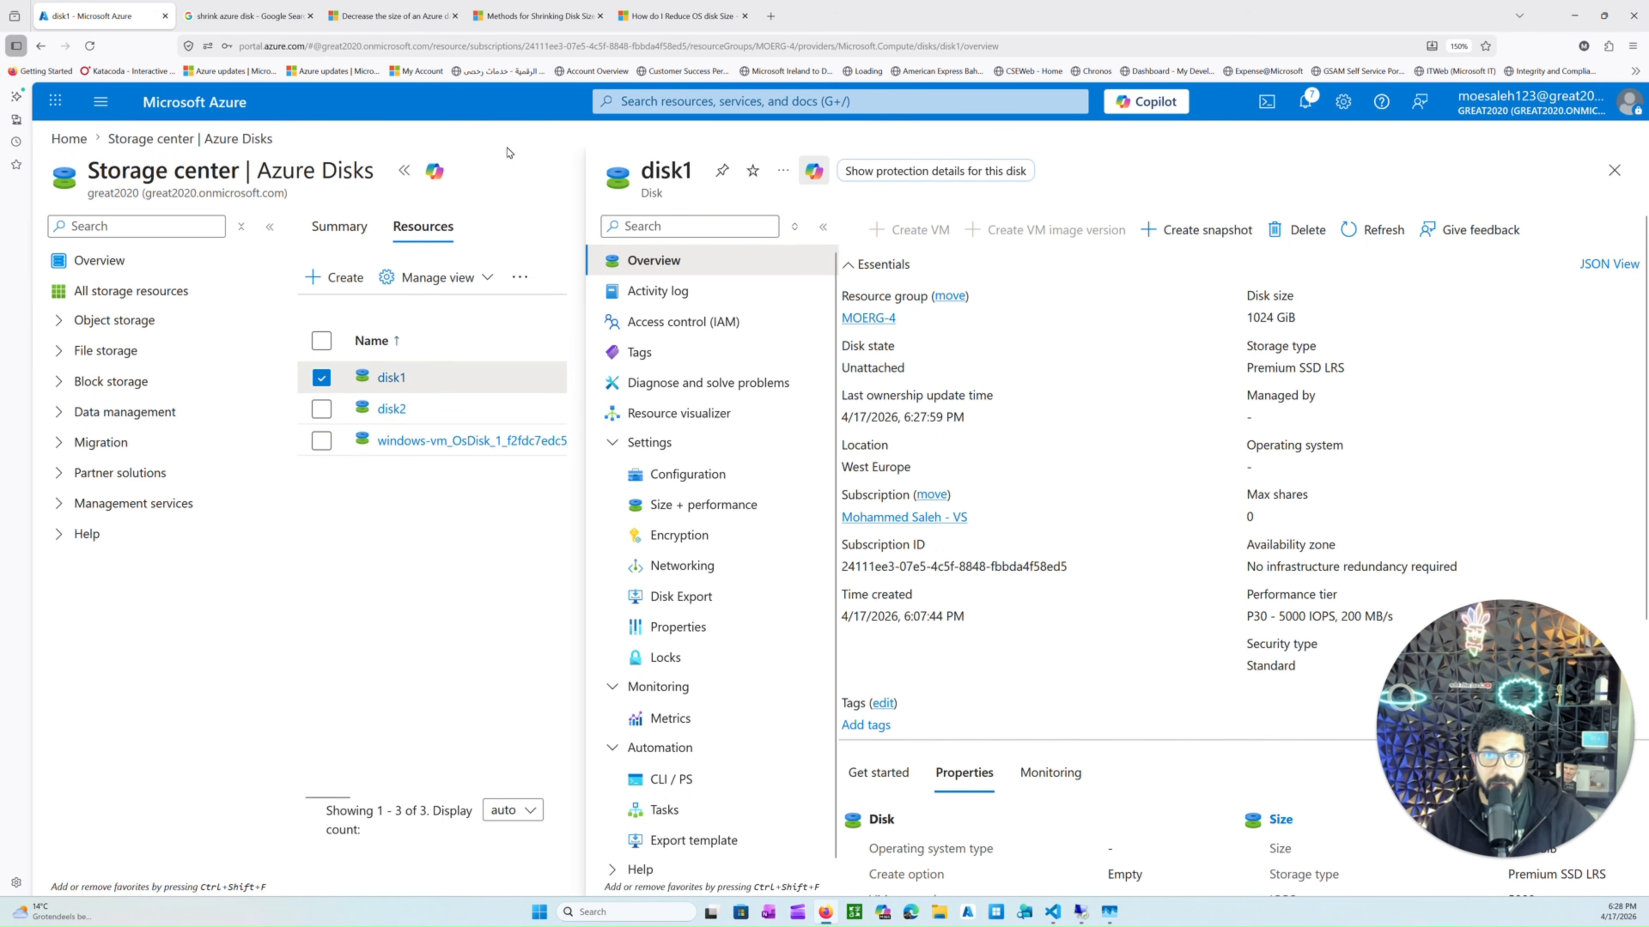
click(404, 171)
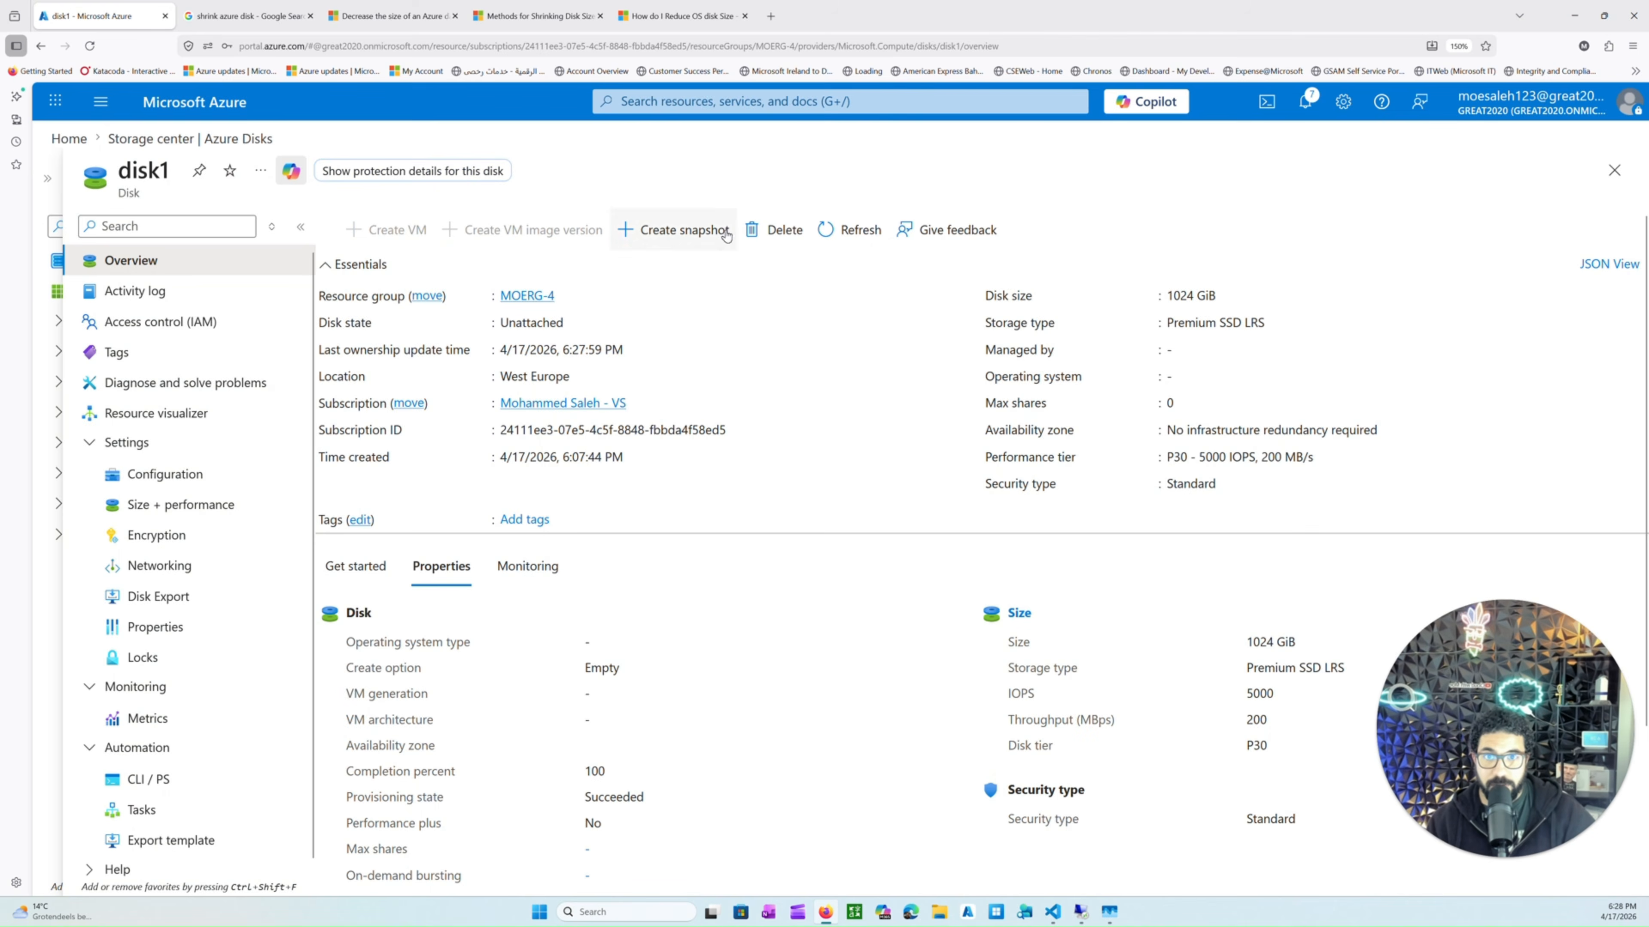
click(773, 229)
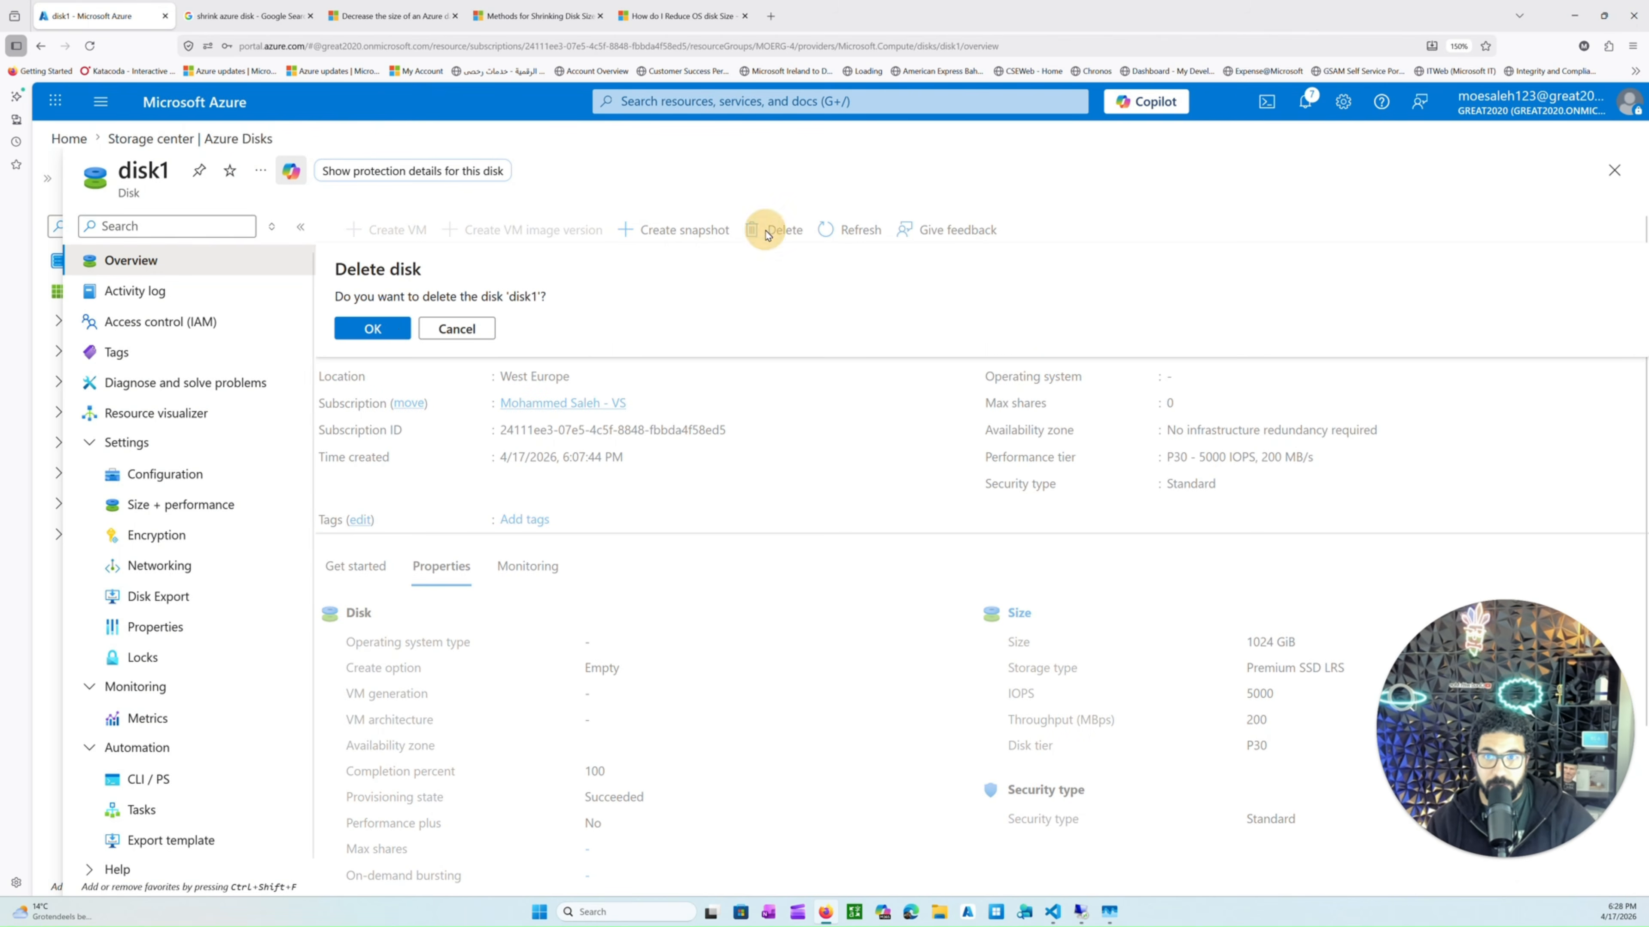
click(395, 332)
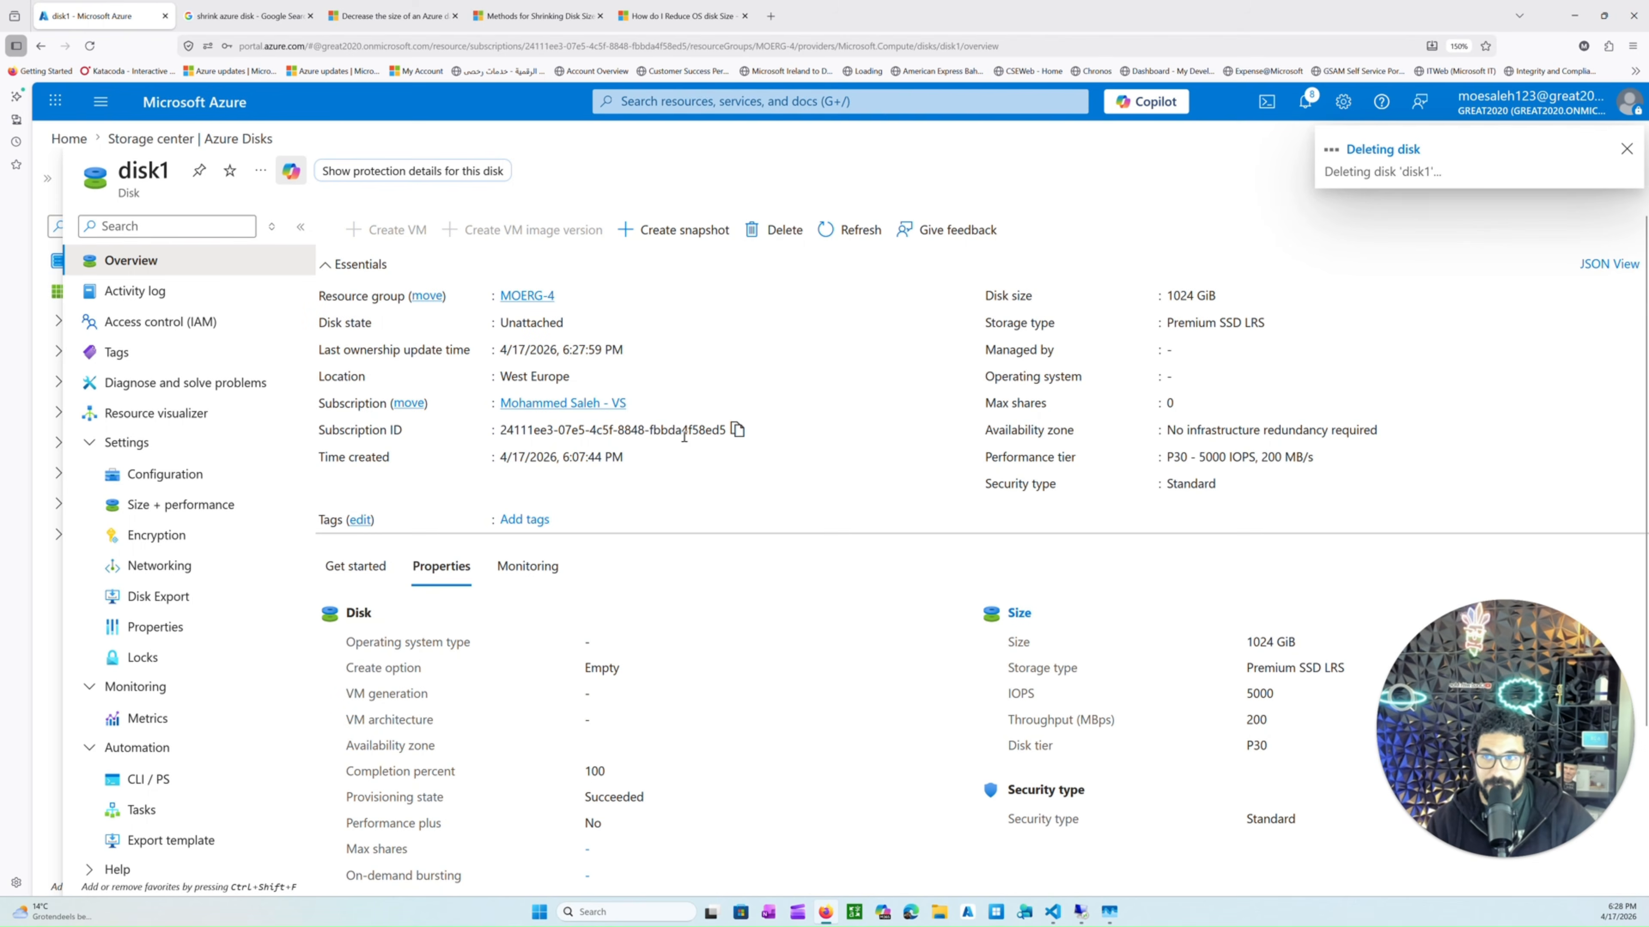
Review the downsizing article's summary note and its steps for creating a new data disk.
click(382, 15)
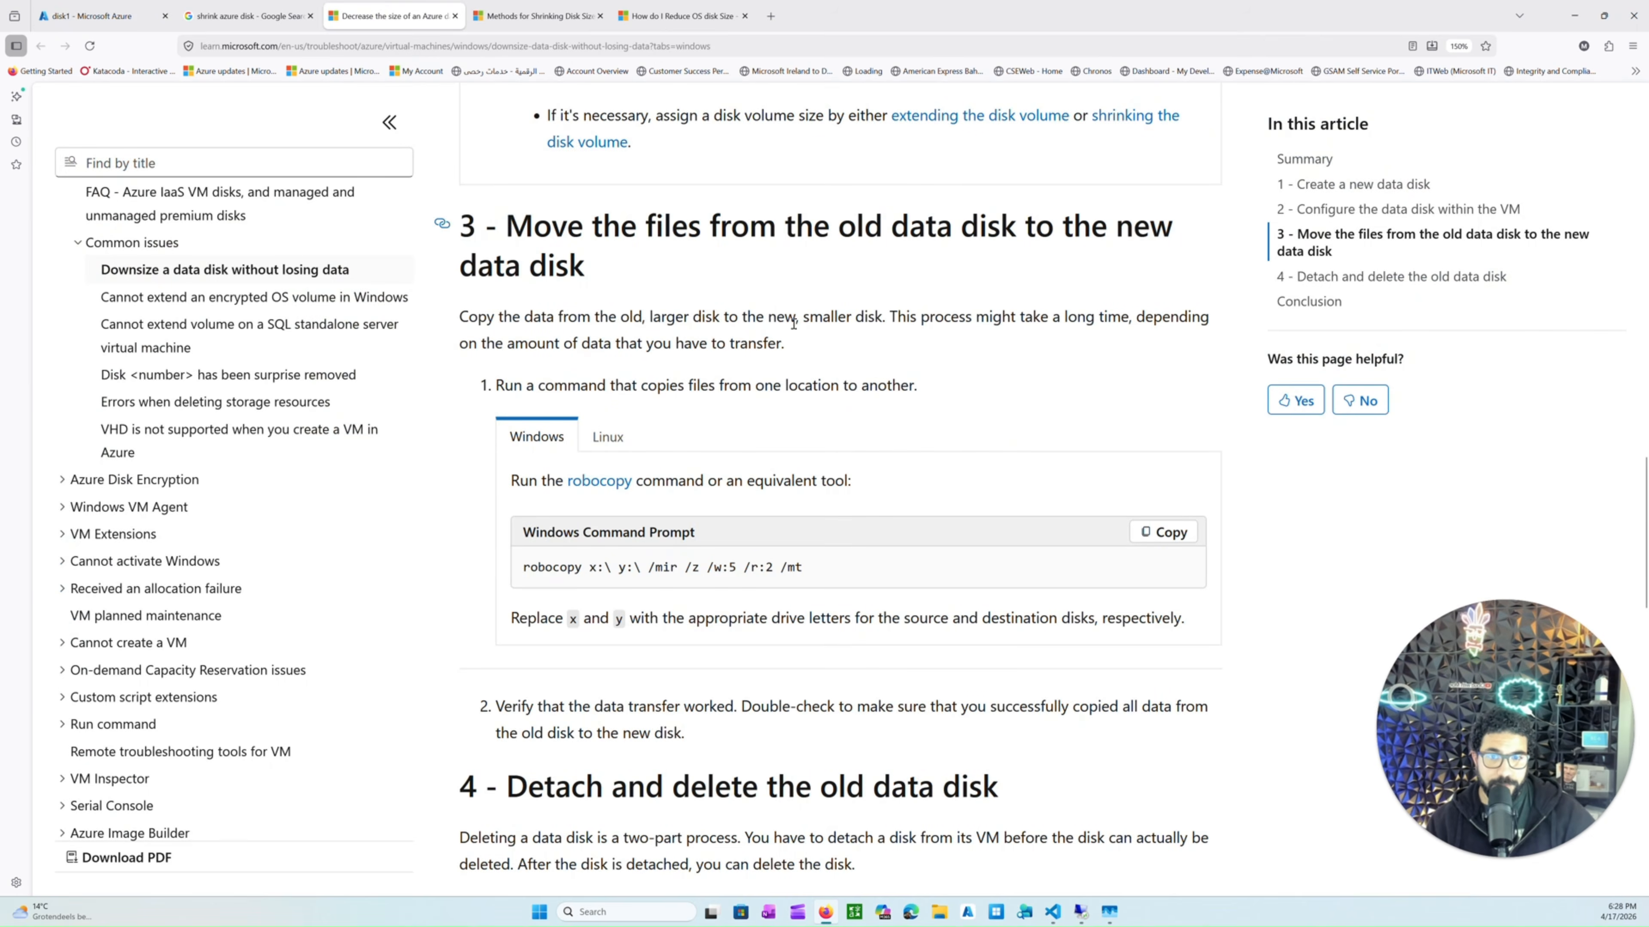
scroll(793, 323, up, 15)
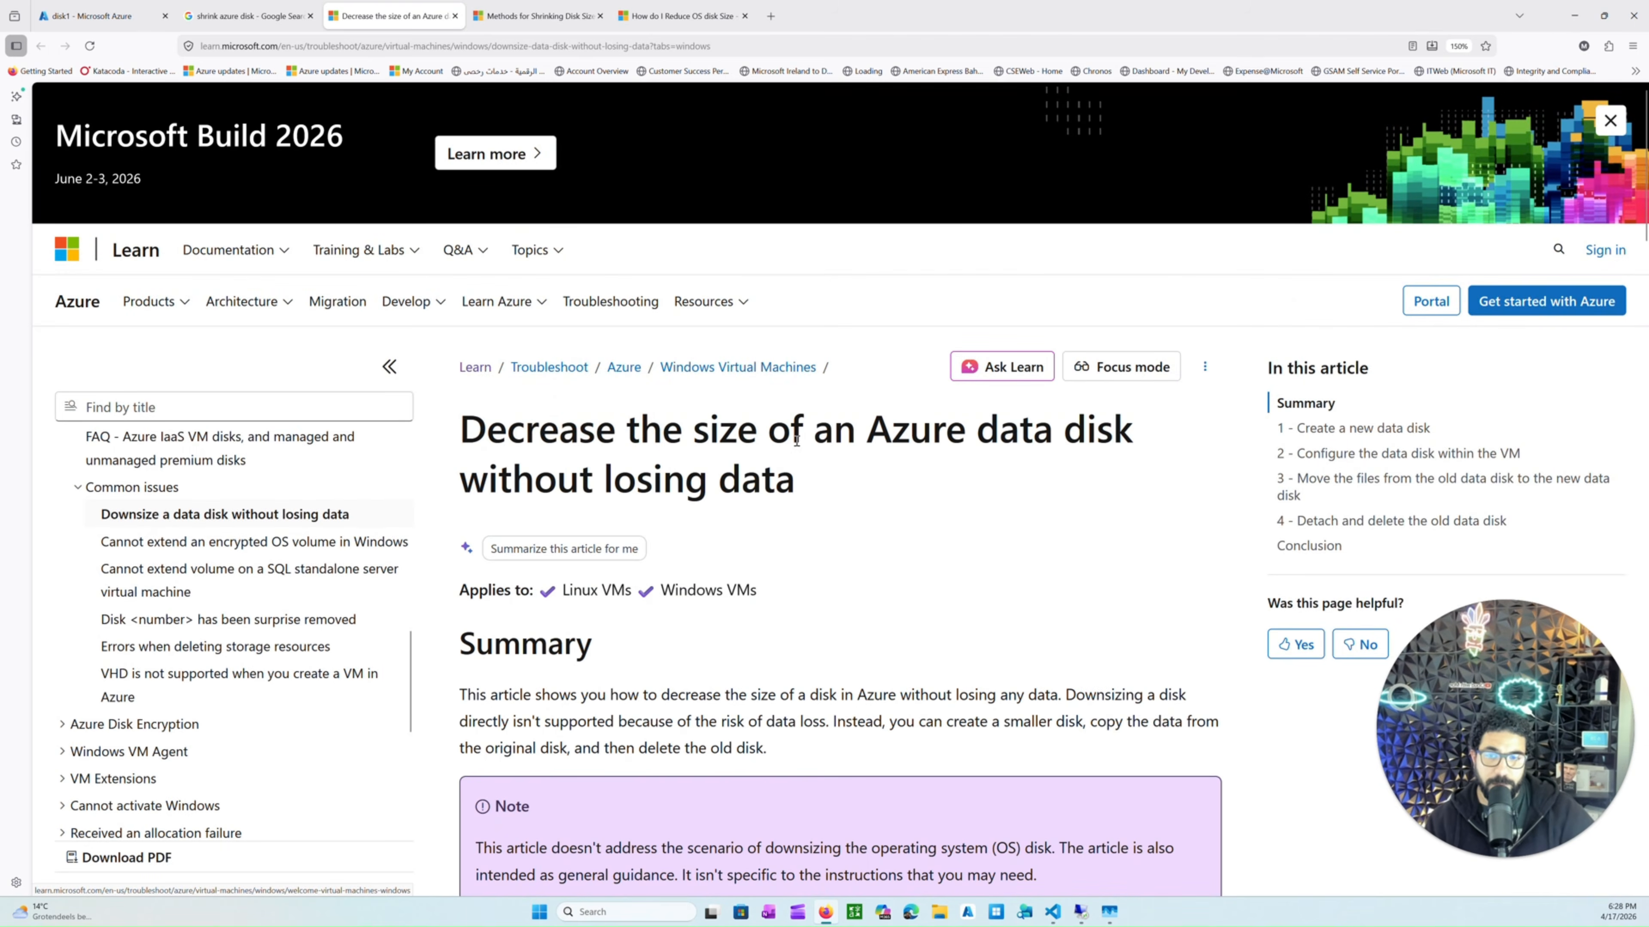
scroll(797, 441, down, 4)
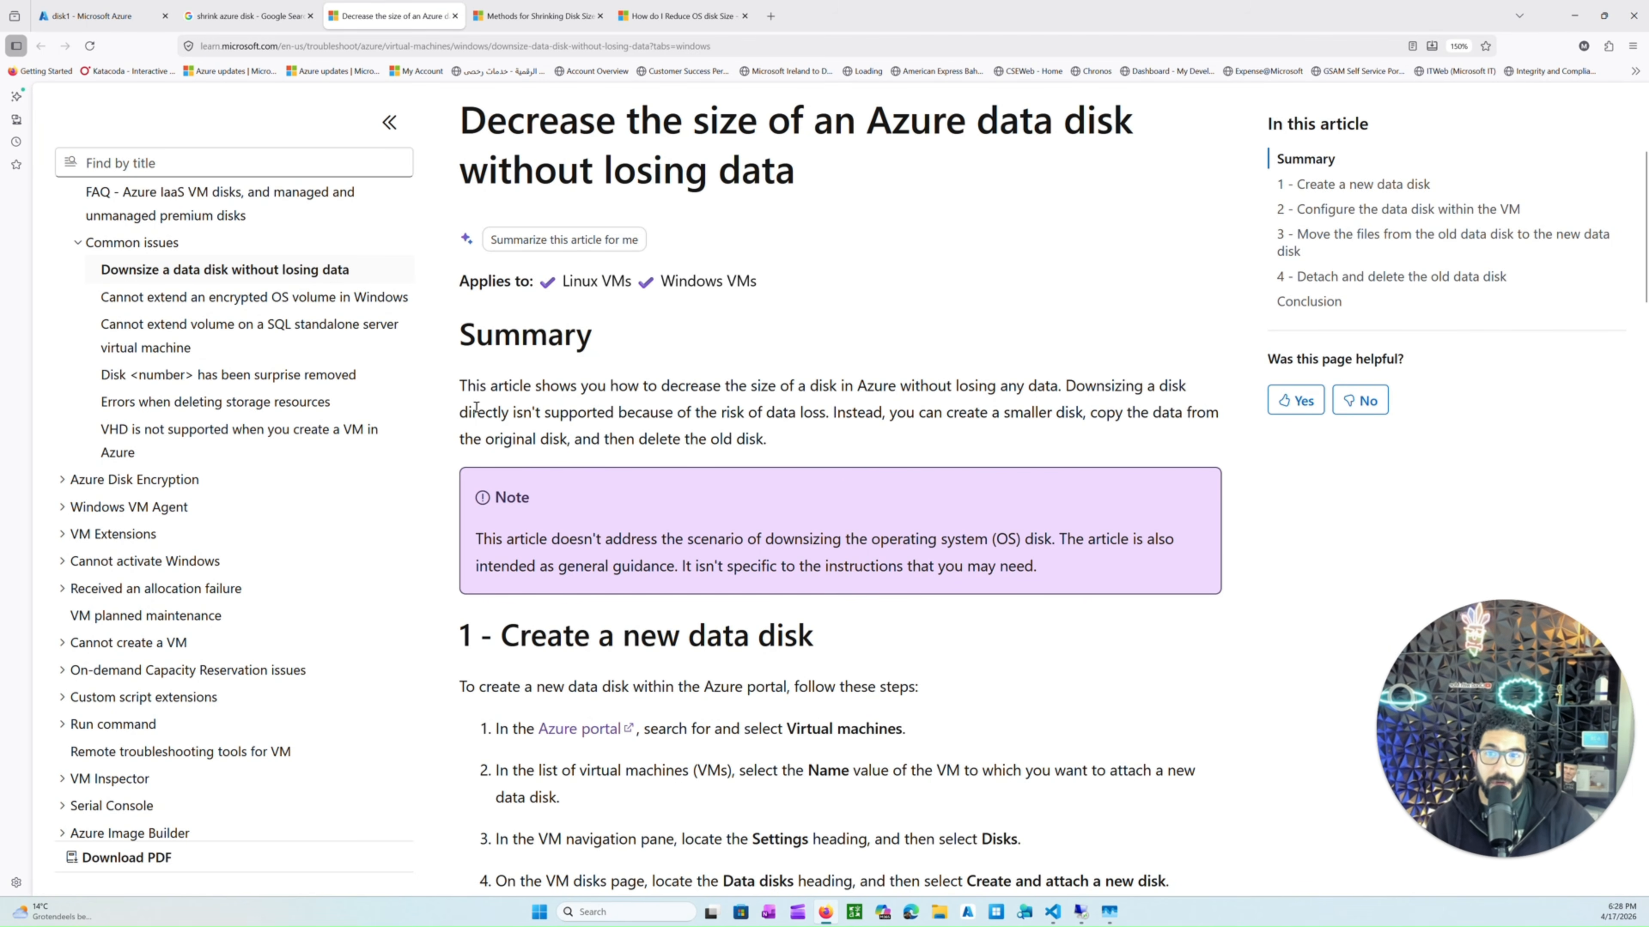
scroll(478, 392, down, 3)
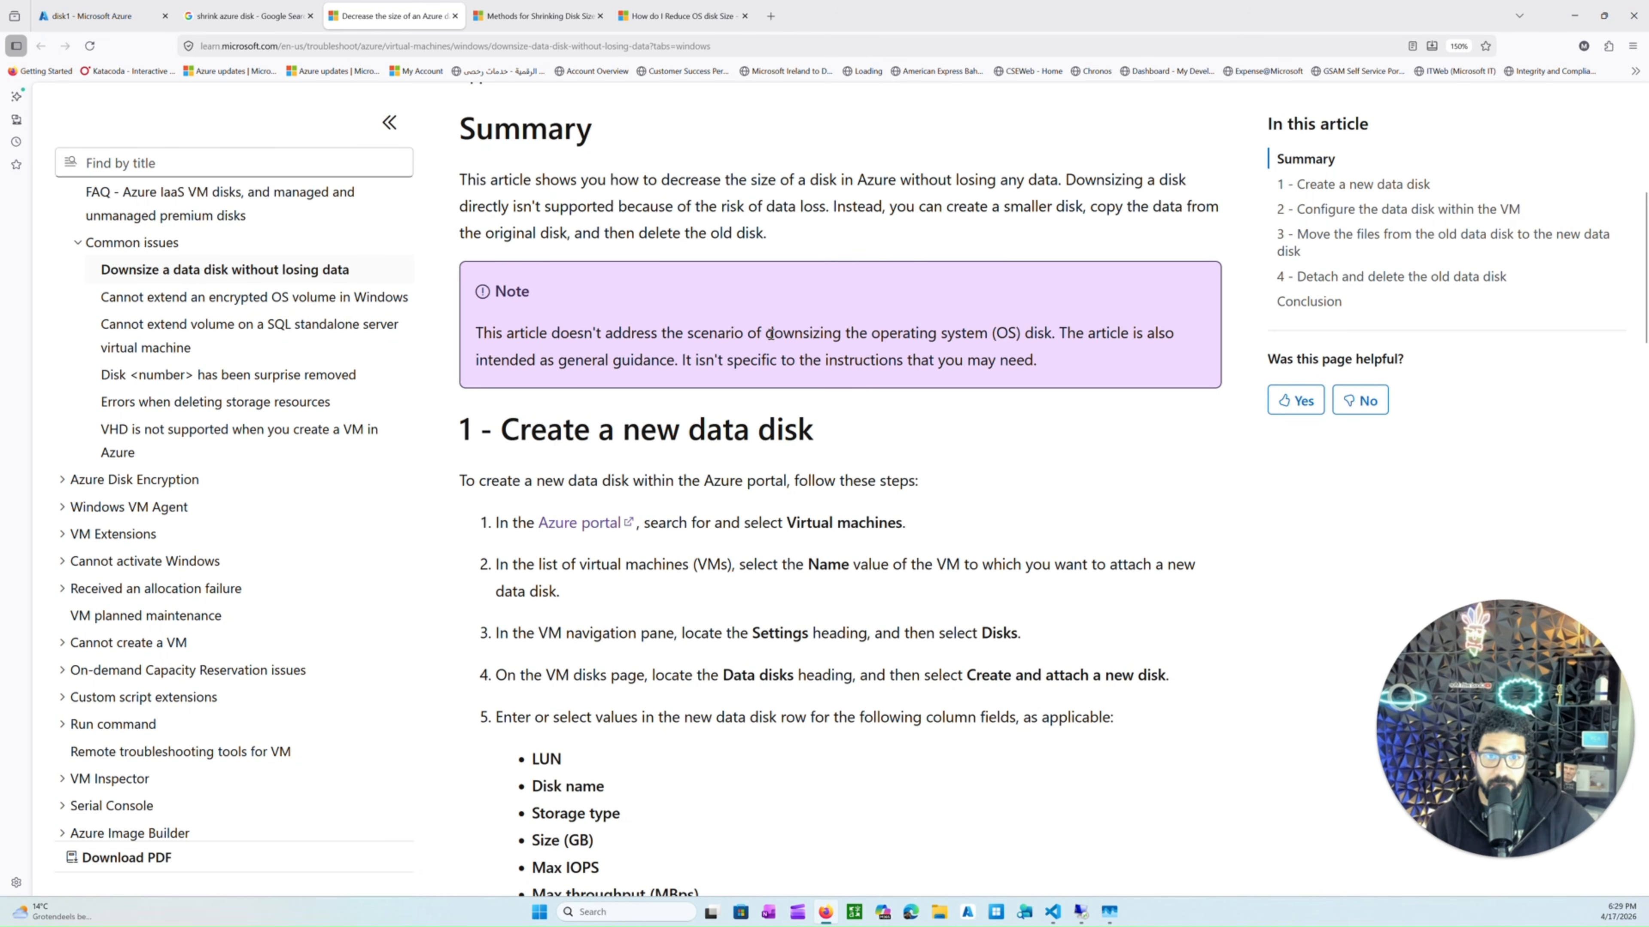
drag(770, 333, 820, 333)
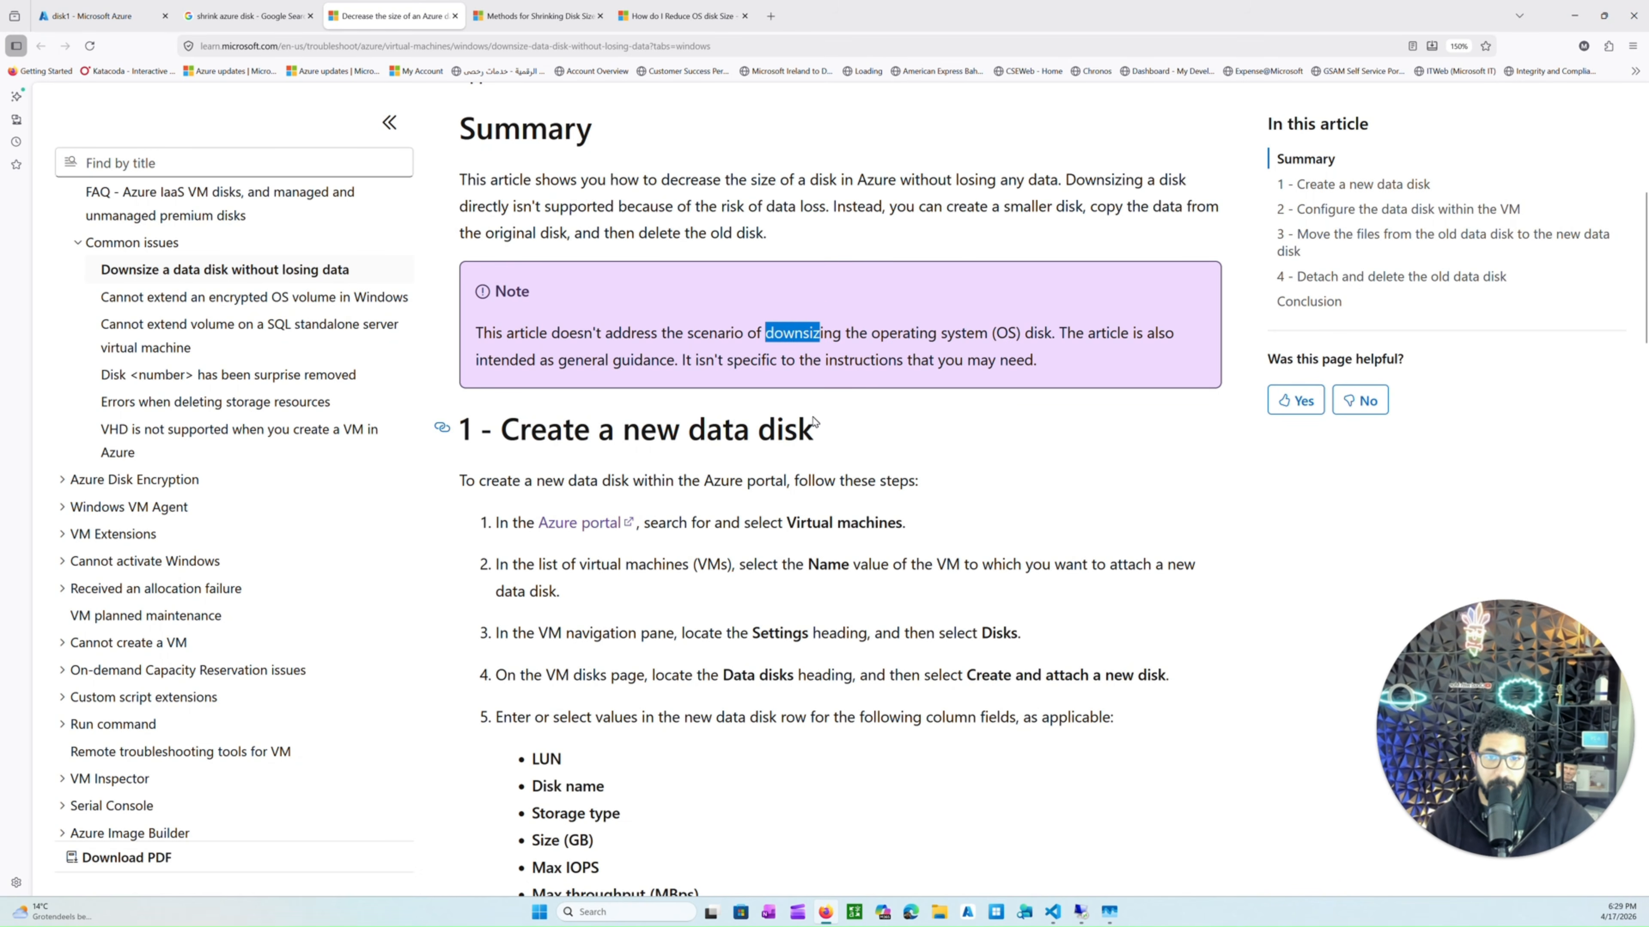
scroll(805, 426, down, 5)
scroll(774, 426, down, 2)
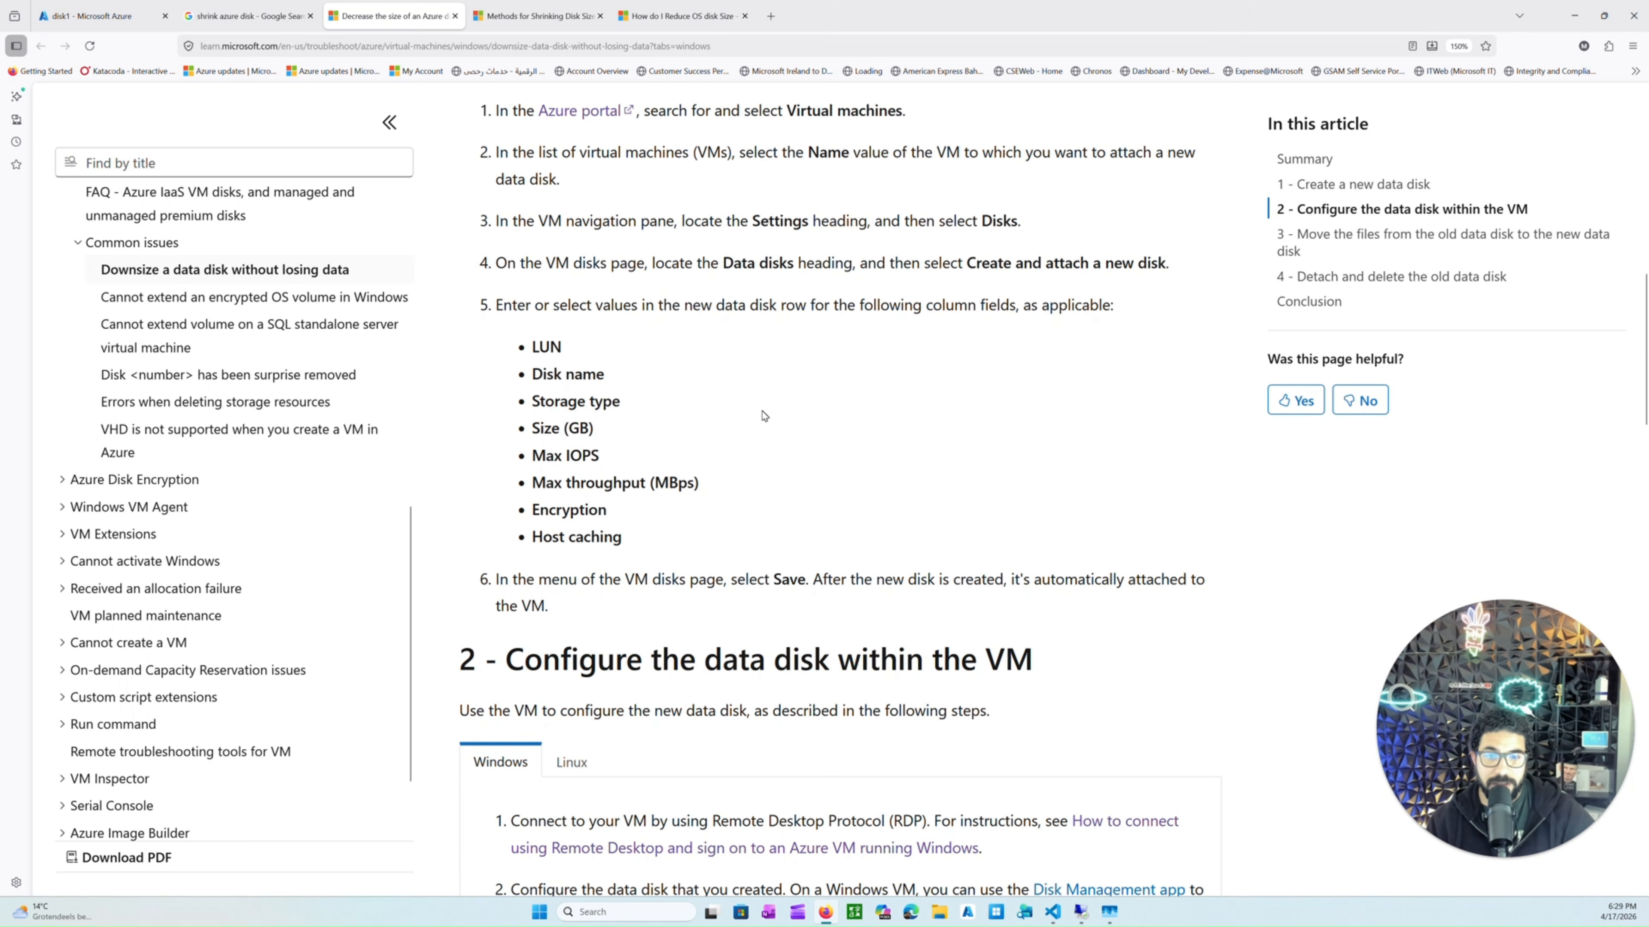
scroll(764, 416, up, 8)
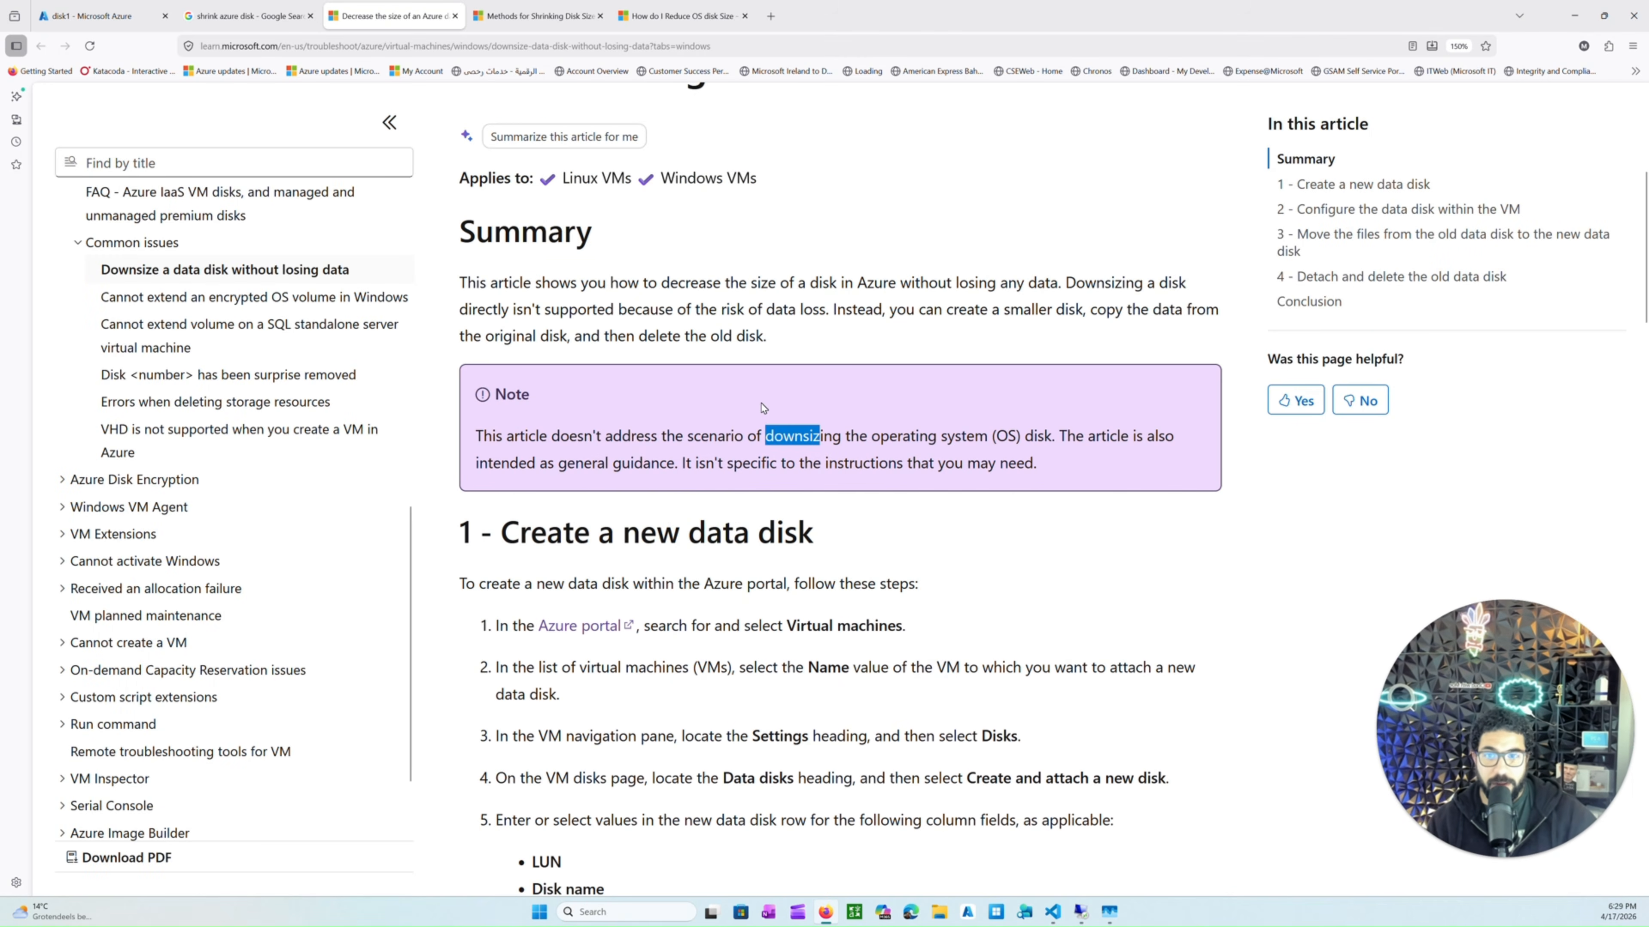
ctrl+scroll(763, 408, up, 5)
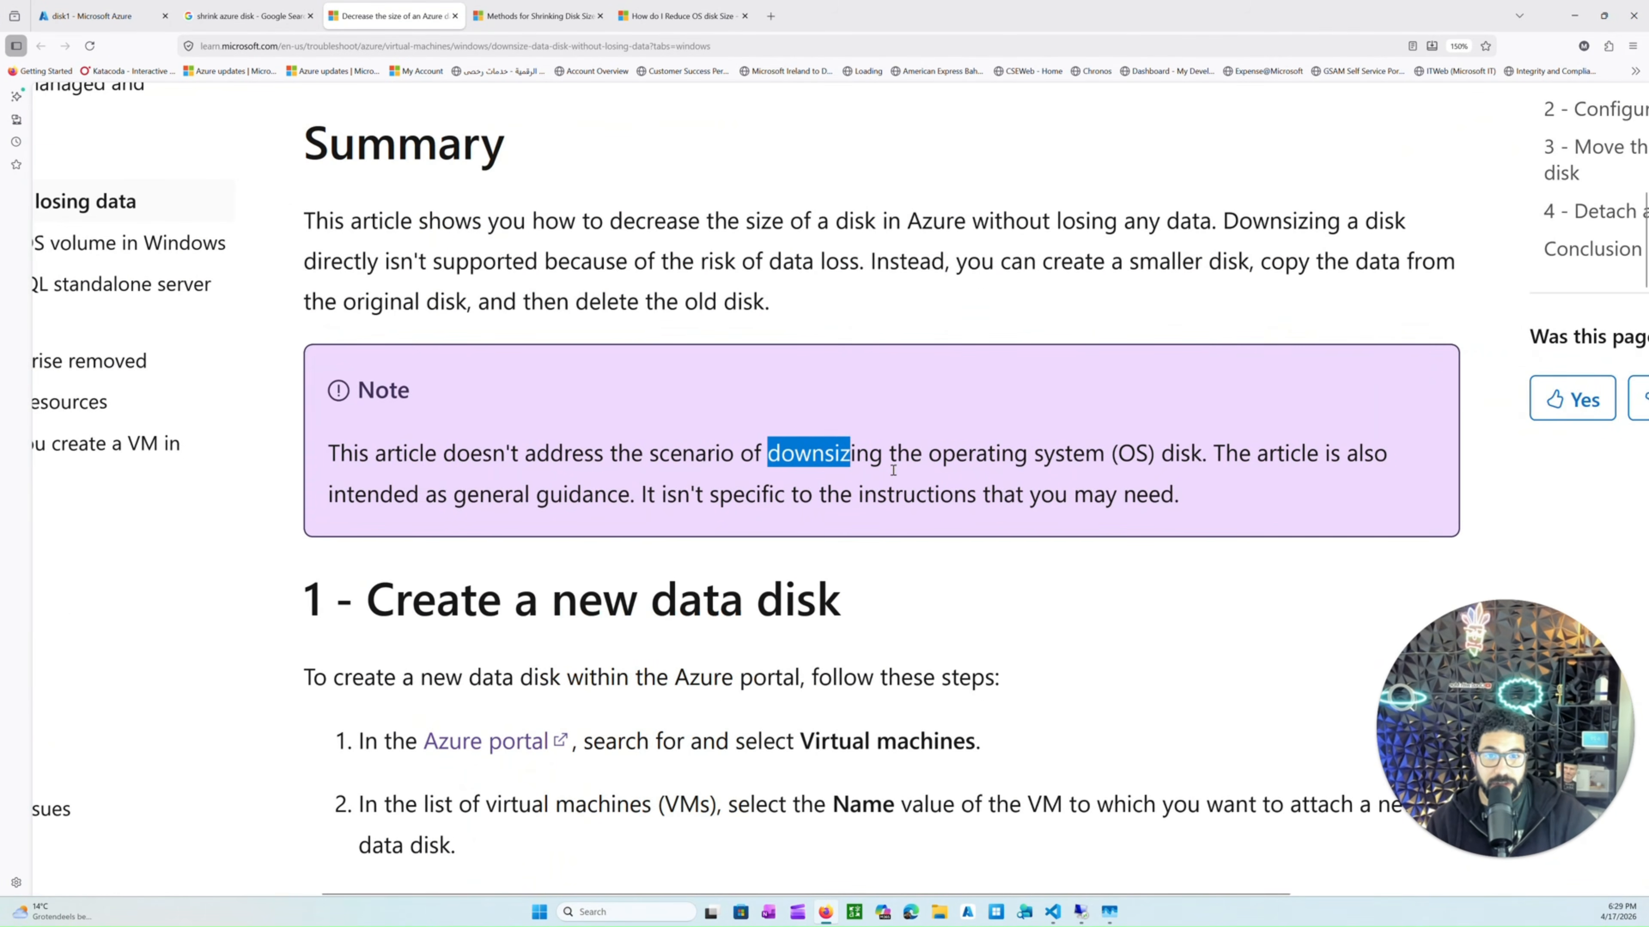
drag(1017, 452, 1216, 459)
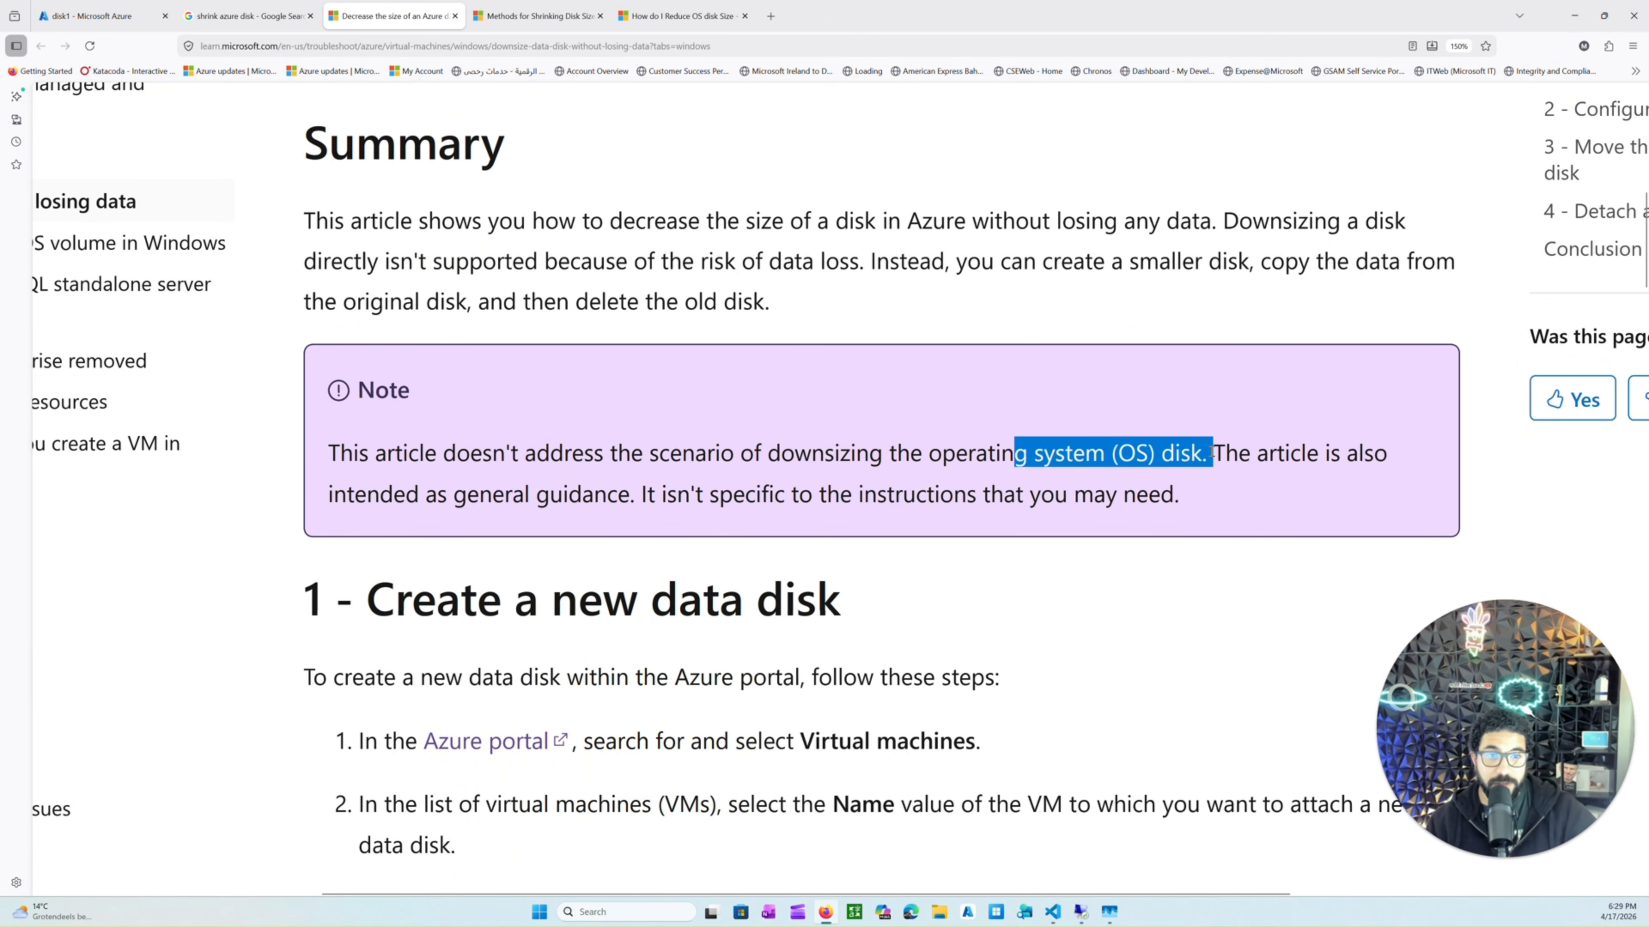
ctrl+scroll(1163, 474, down, 5)
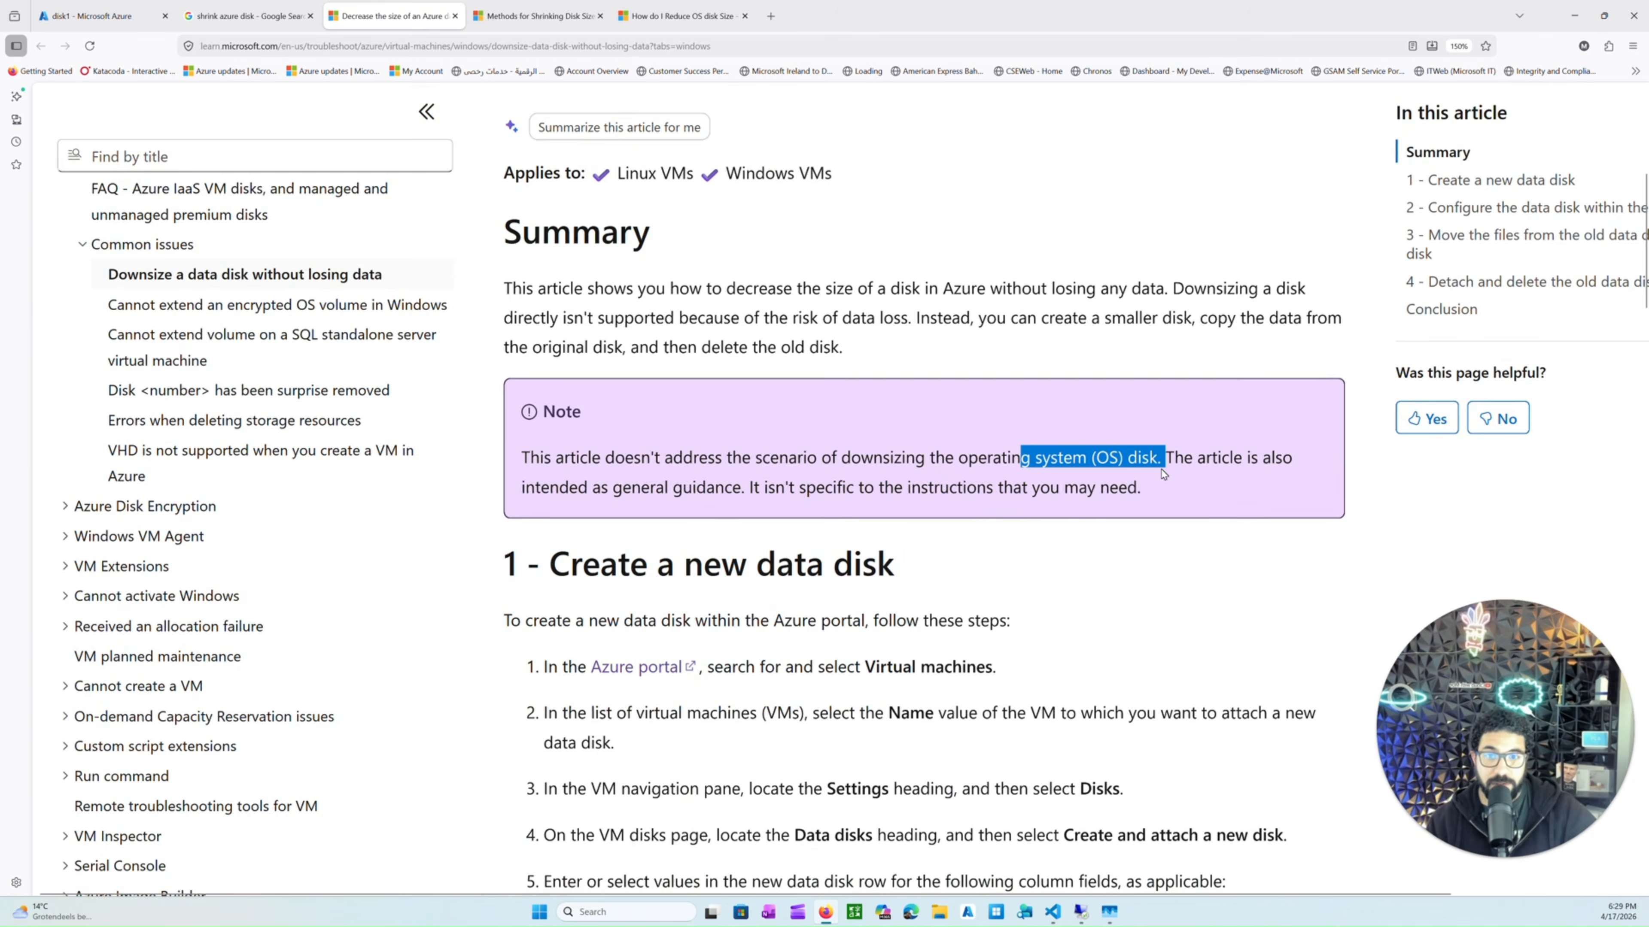
scroll(1163, 474, down, 2)
scroll(1163, 474, down, 4)
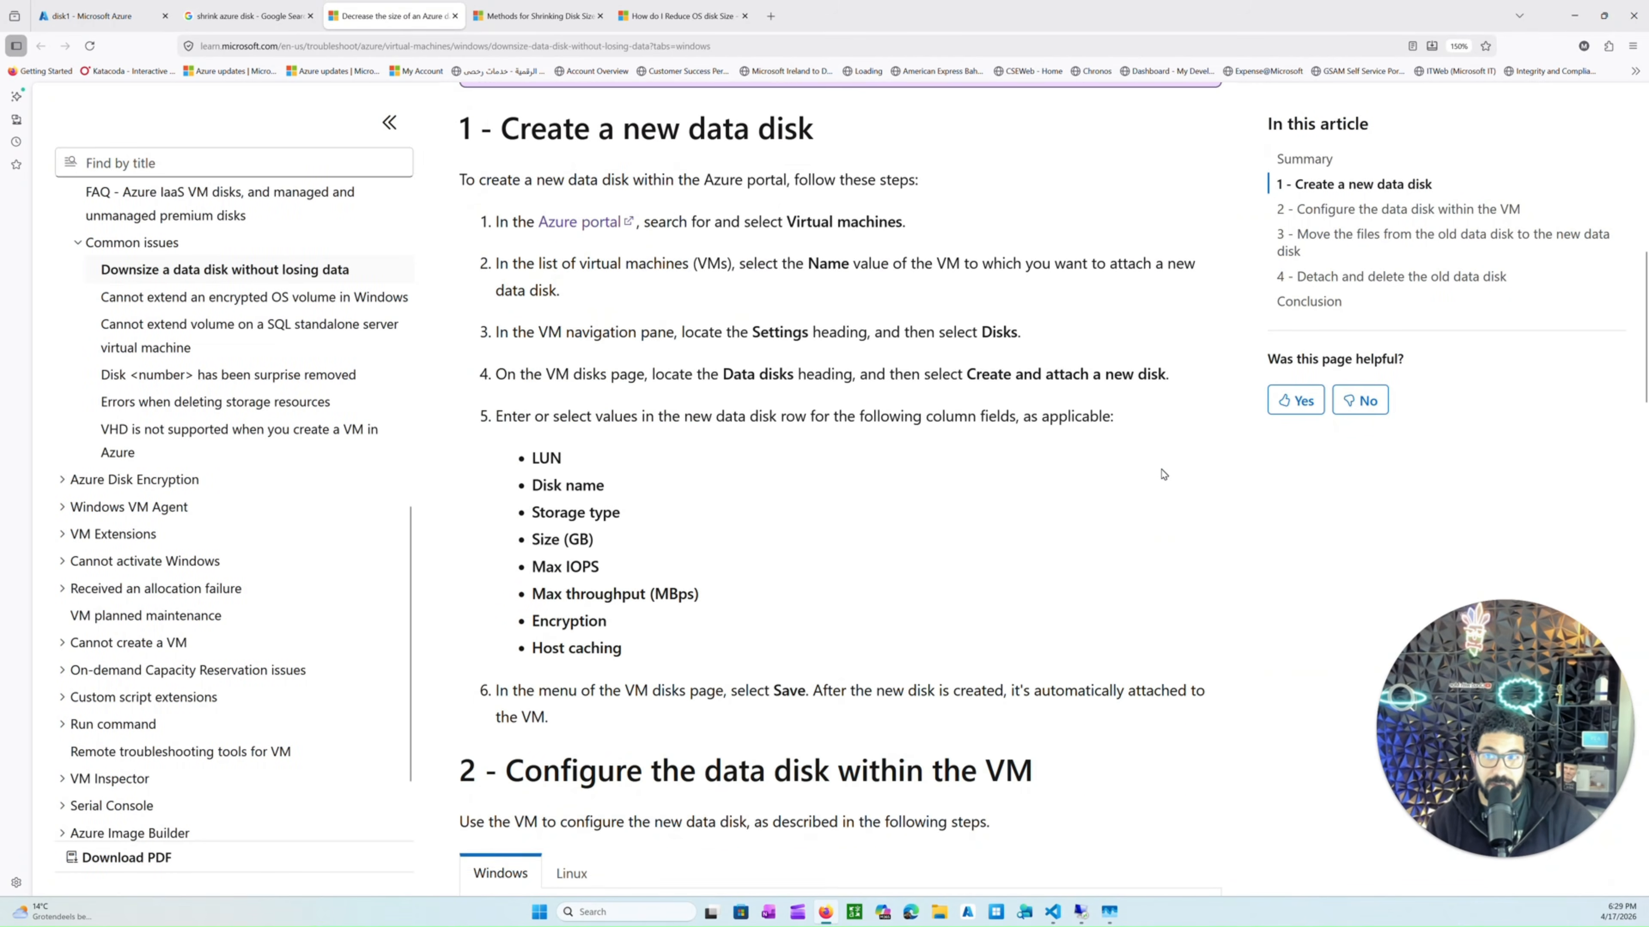
Scroll through the downsizing article's sections on configuring, copying data, and detaching and deleting the old disk.
scroll(600, 397, down, 7)
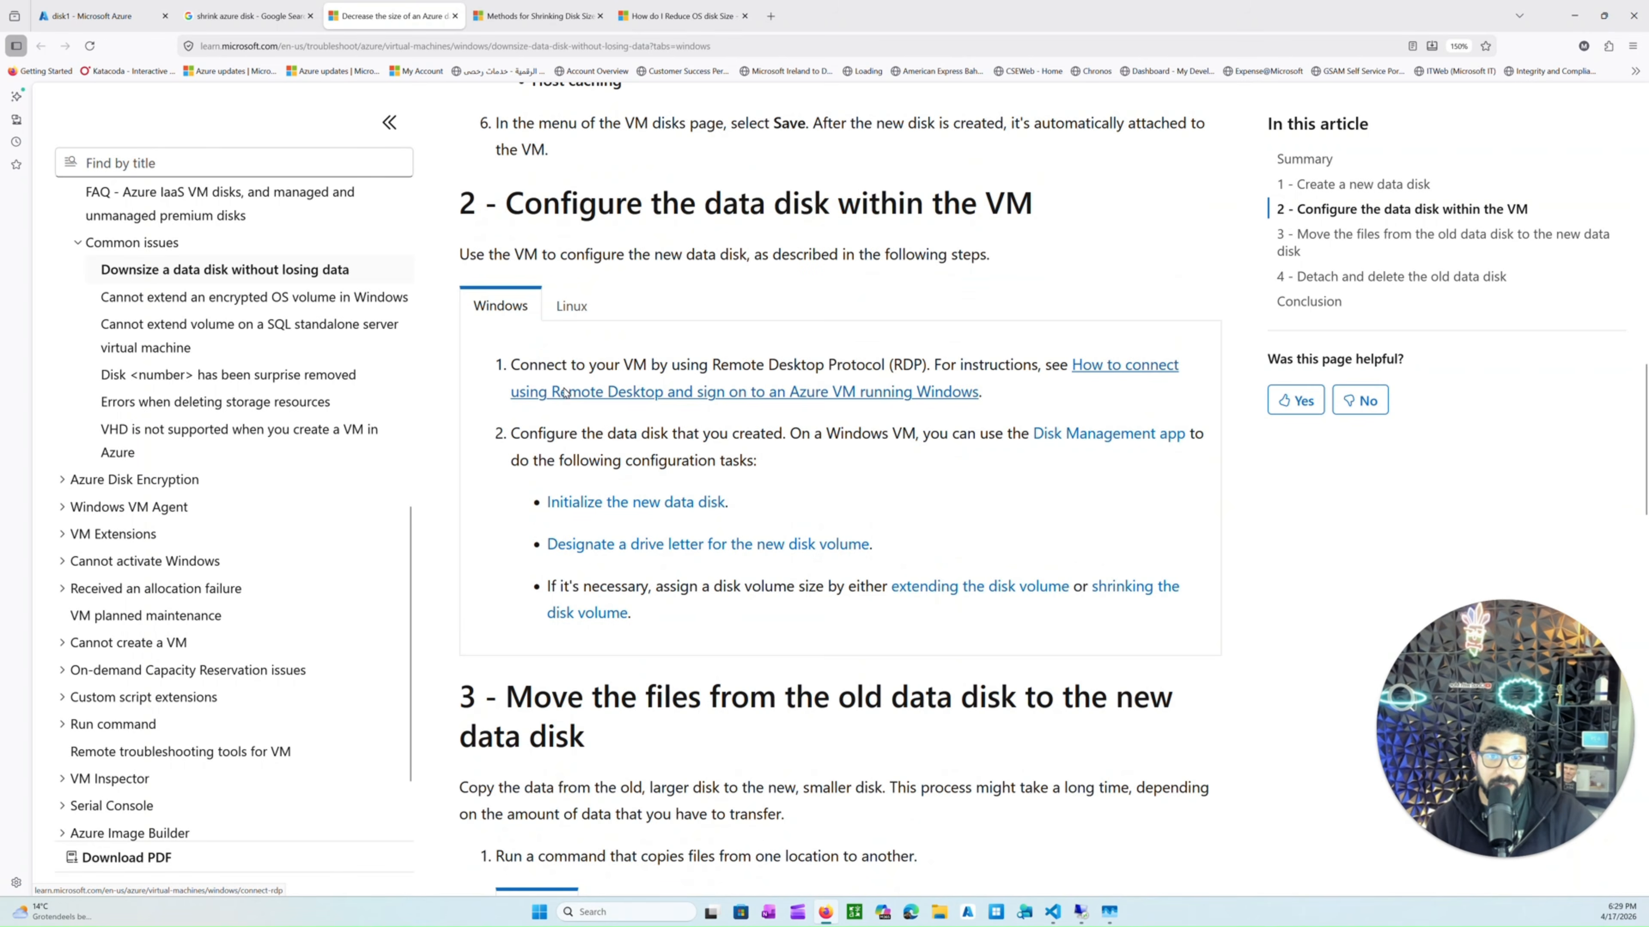
scroll(565, 392, down, 13)
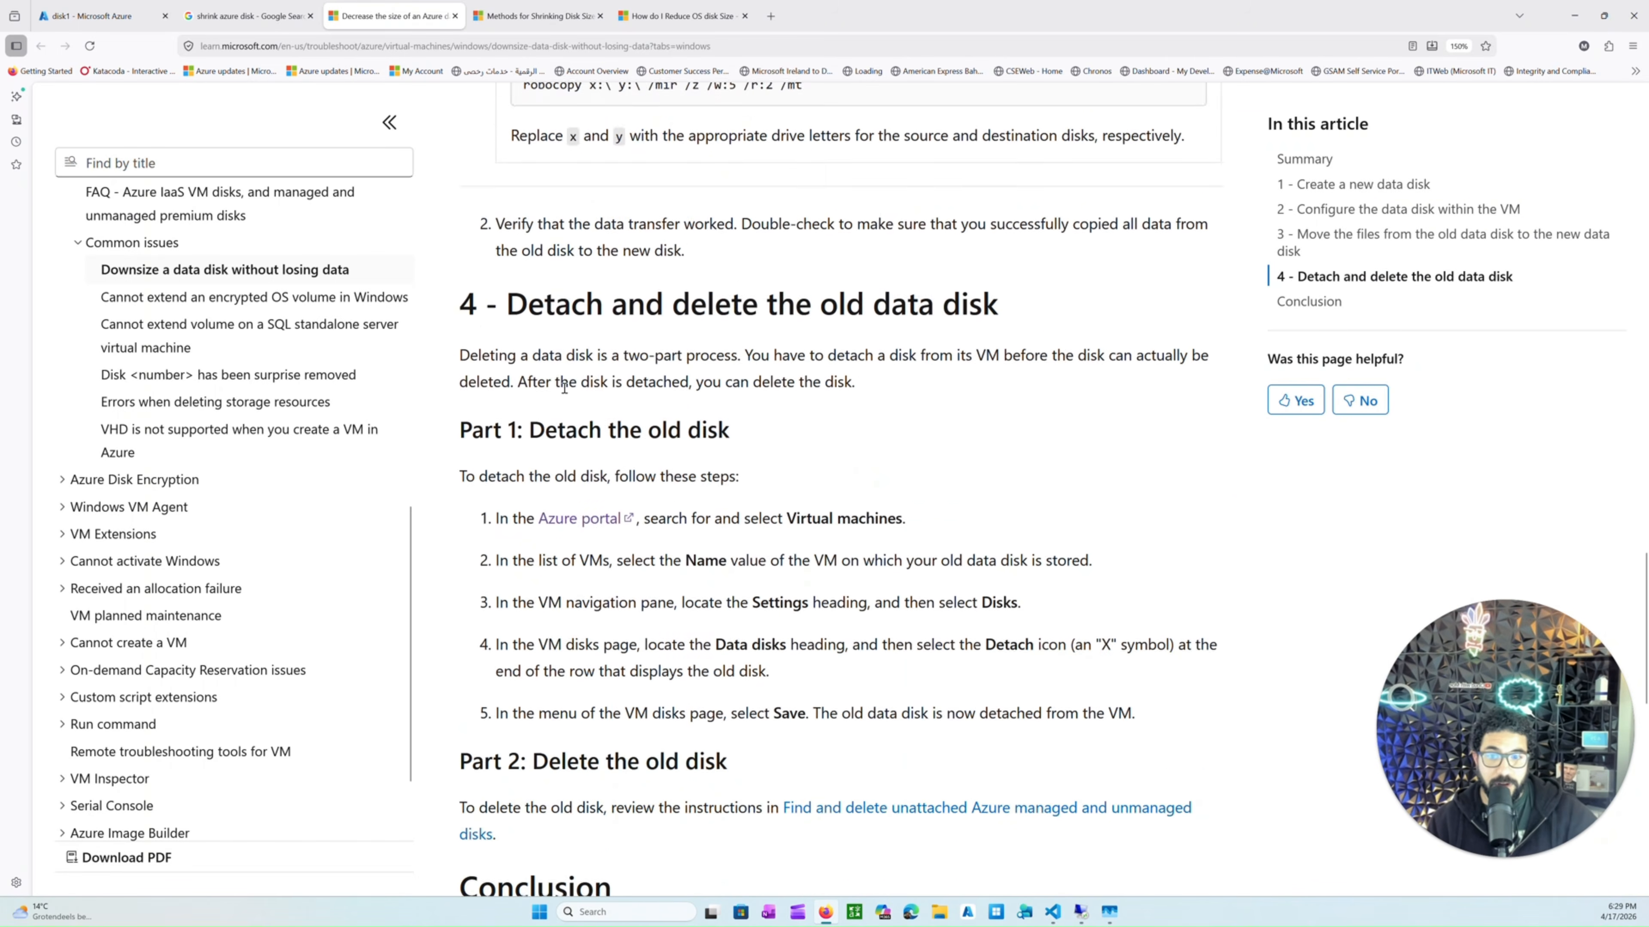
scroll(564, 388, down, 2)
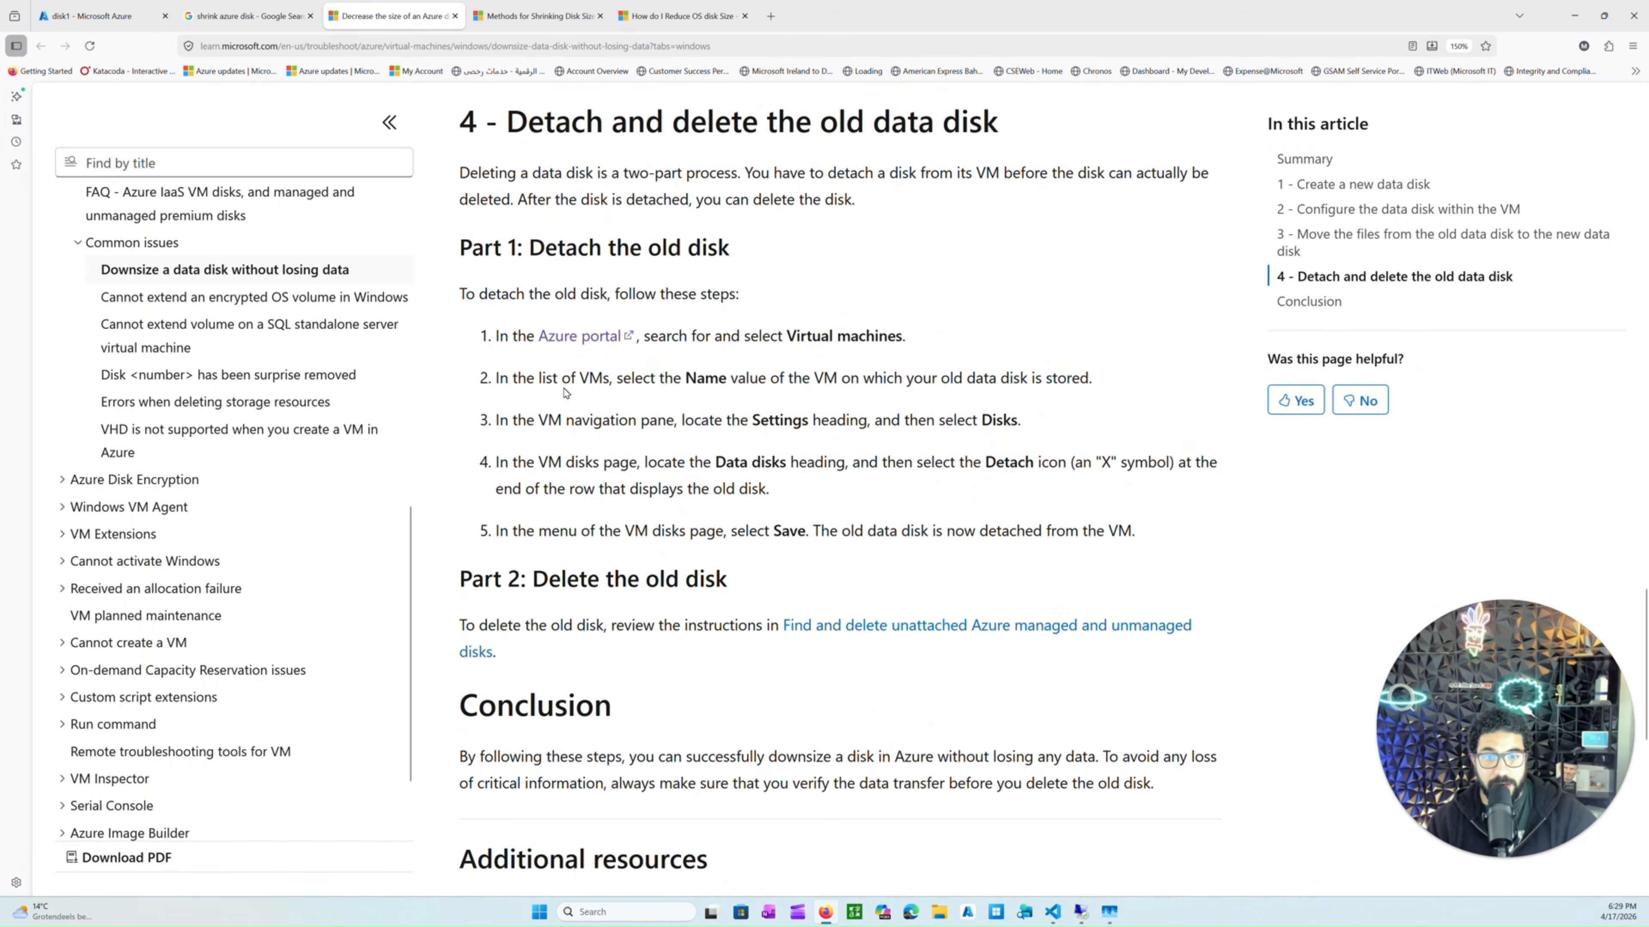
scroll(564, 391, up, 20)
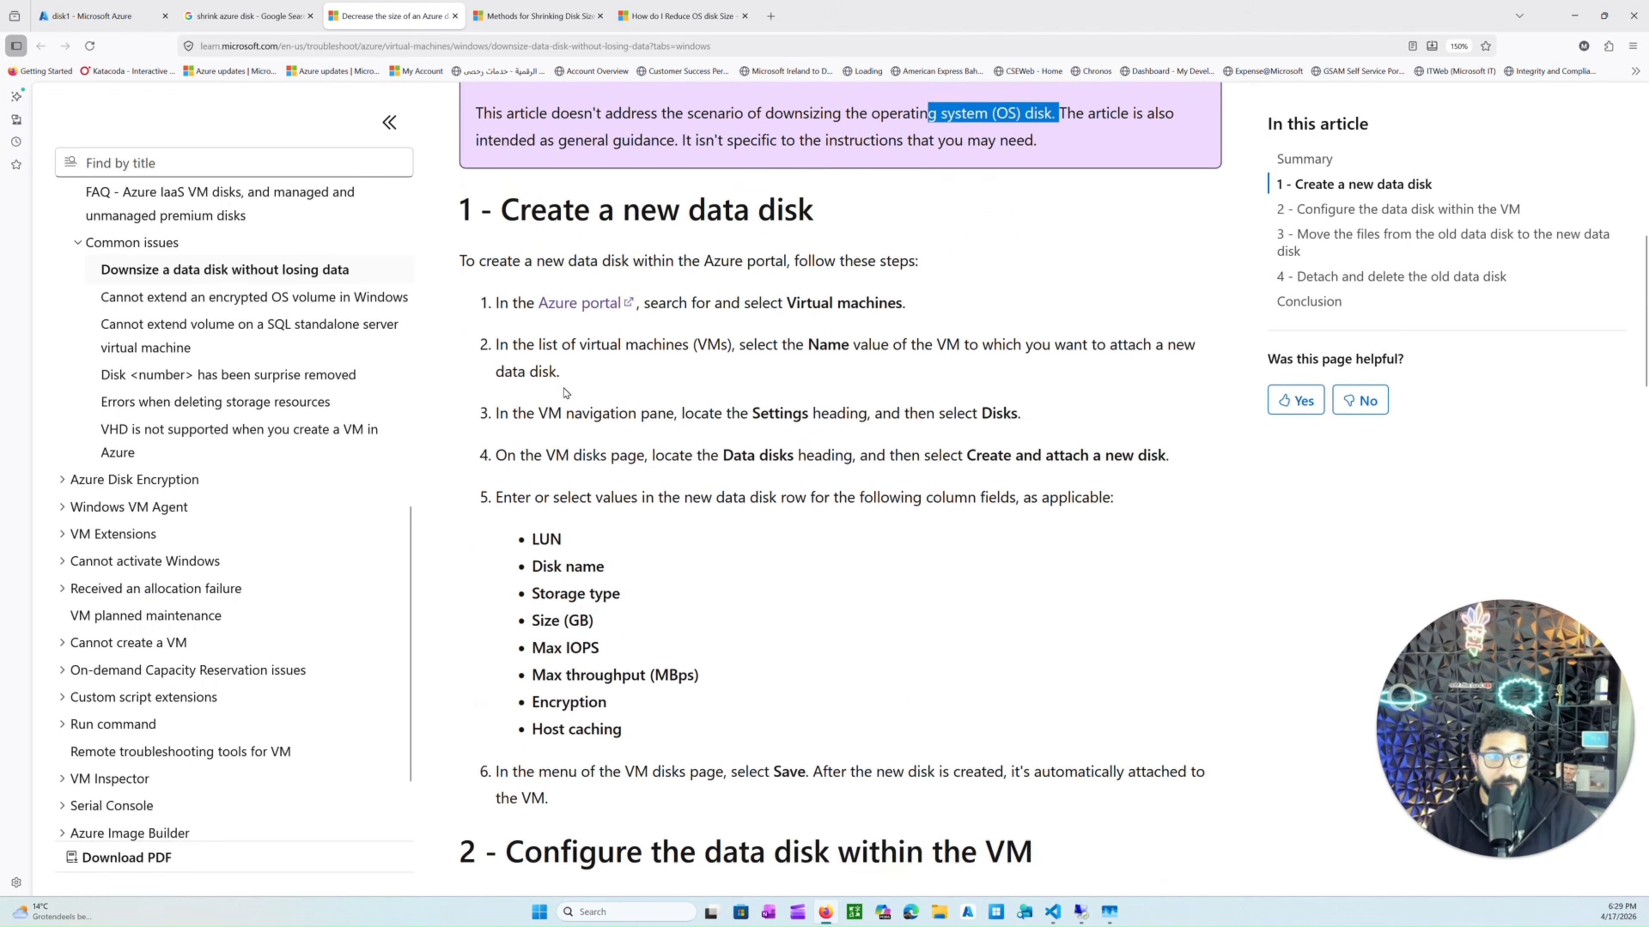
scroll(565, 391, up, 3)
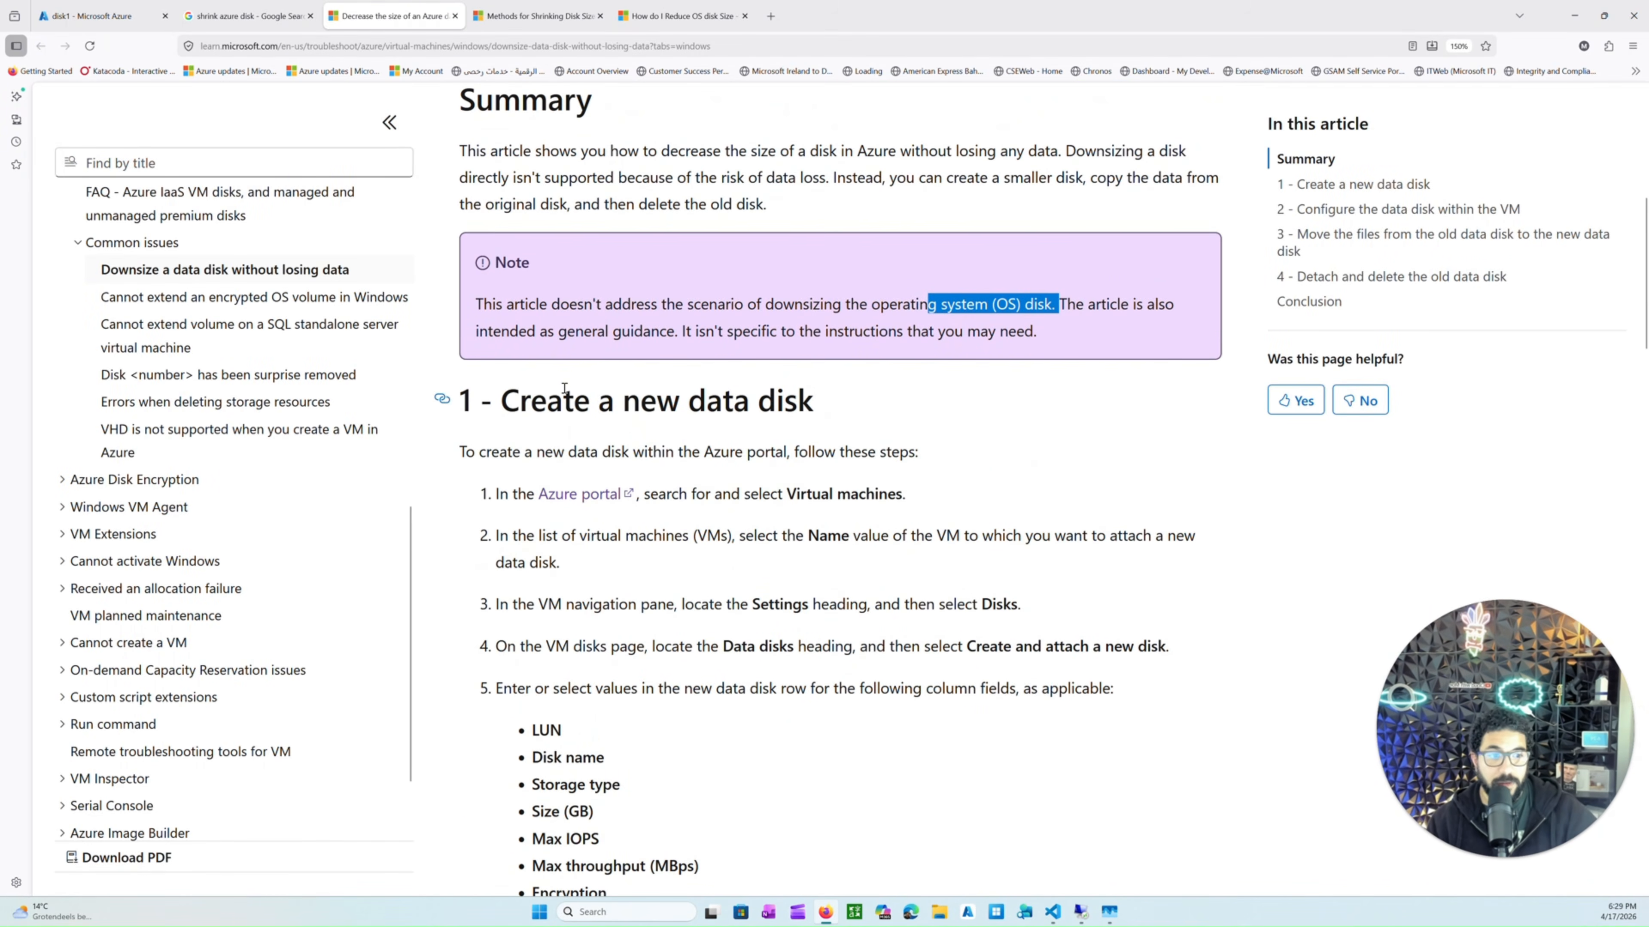
scroll(564, 388, down, 1)
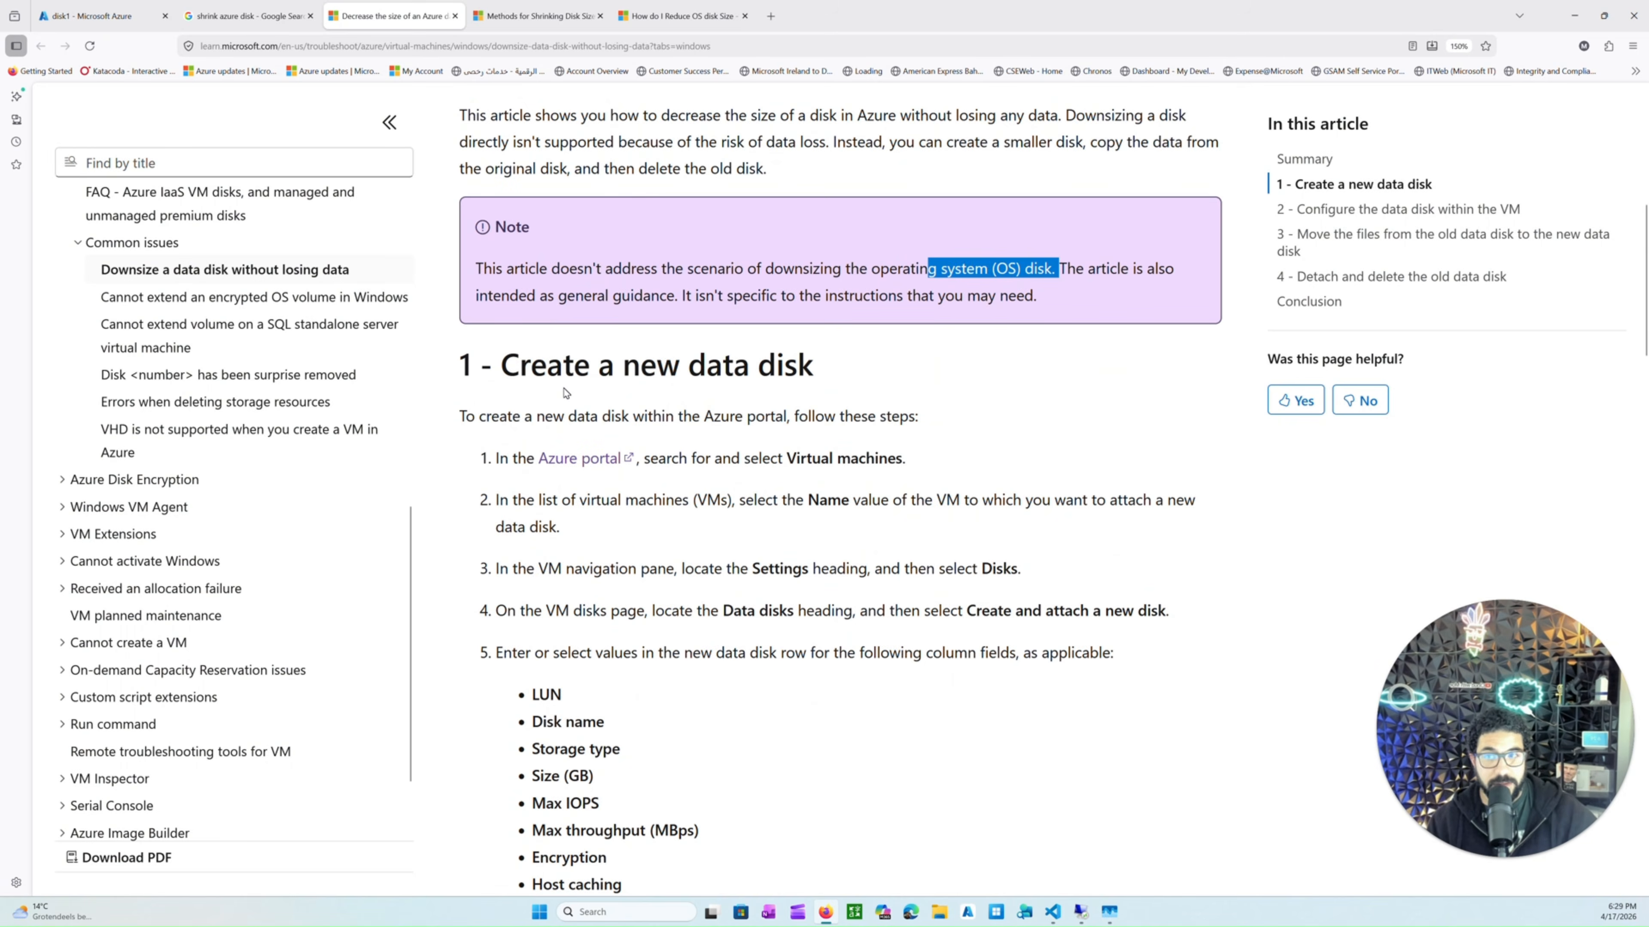